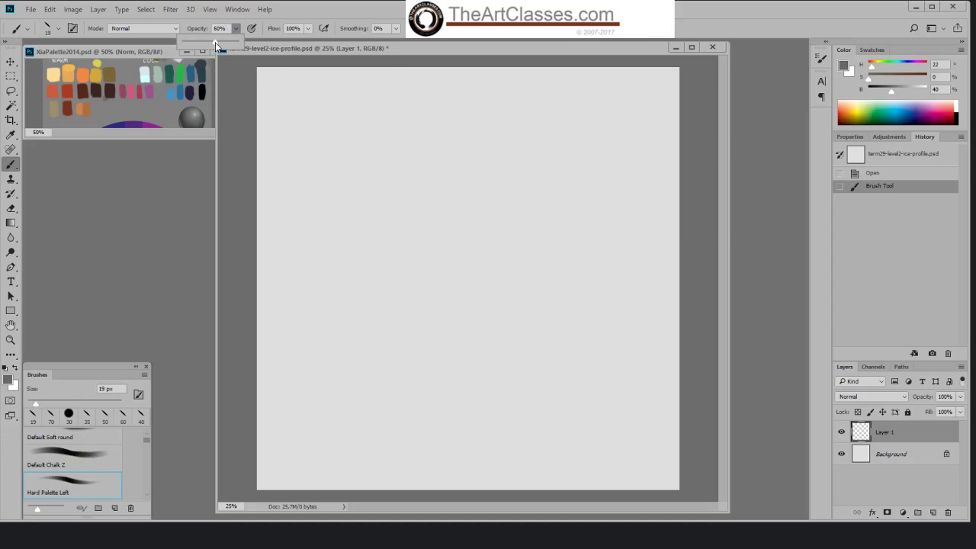
click(73, 29)
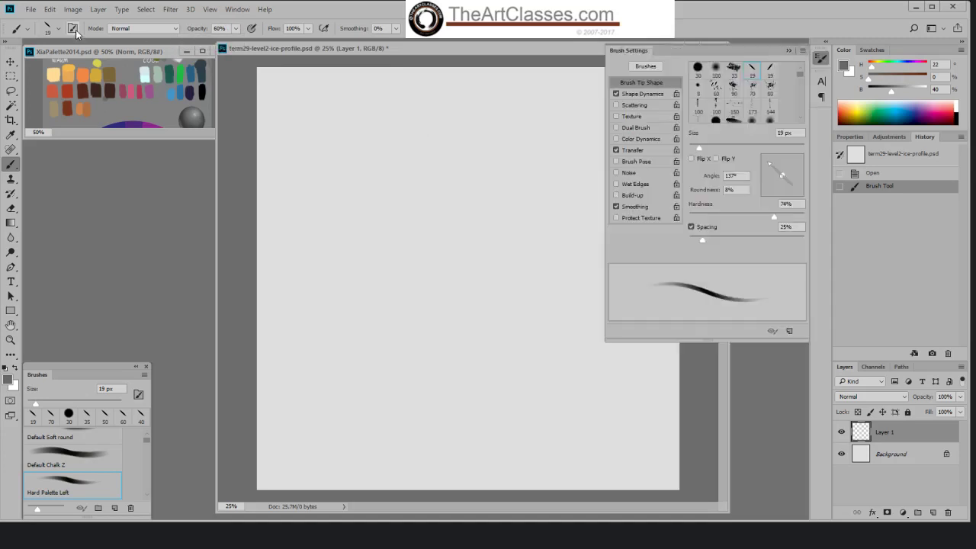
click(76, 28)
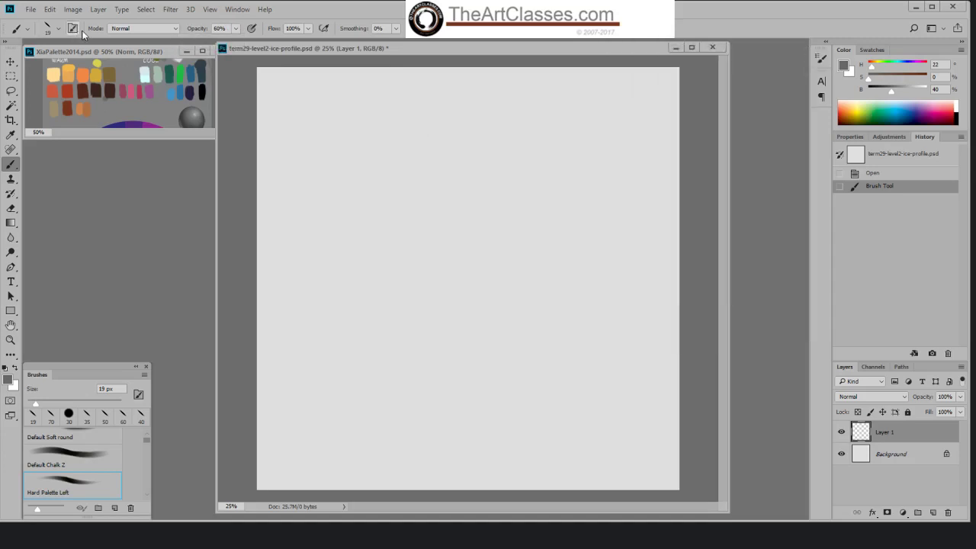
click(173, 30)
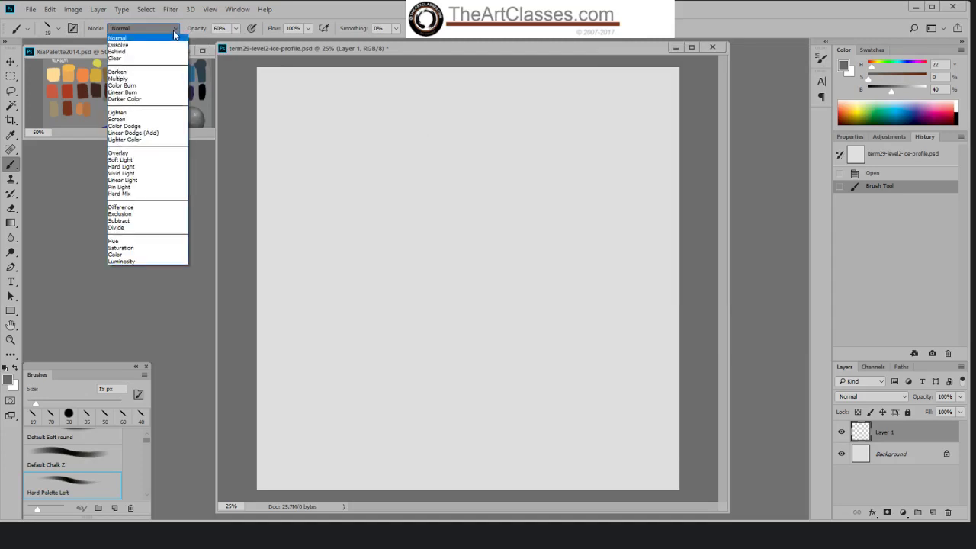
click(235, 31)
- Set the brush opacity to 67% and the brush size to 50 px
click(235, 34)
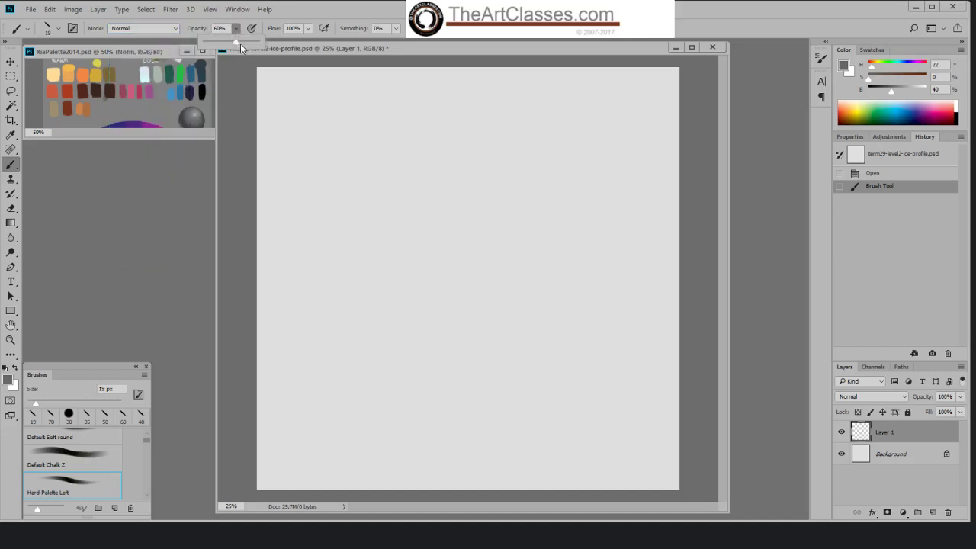
click(660, 243)
key(bracketright)
key(bracketright)
key(bracketright)
key(bracketright)
key(bracketright)
key(bracketright)
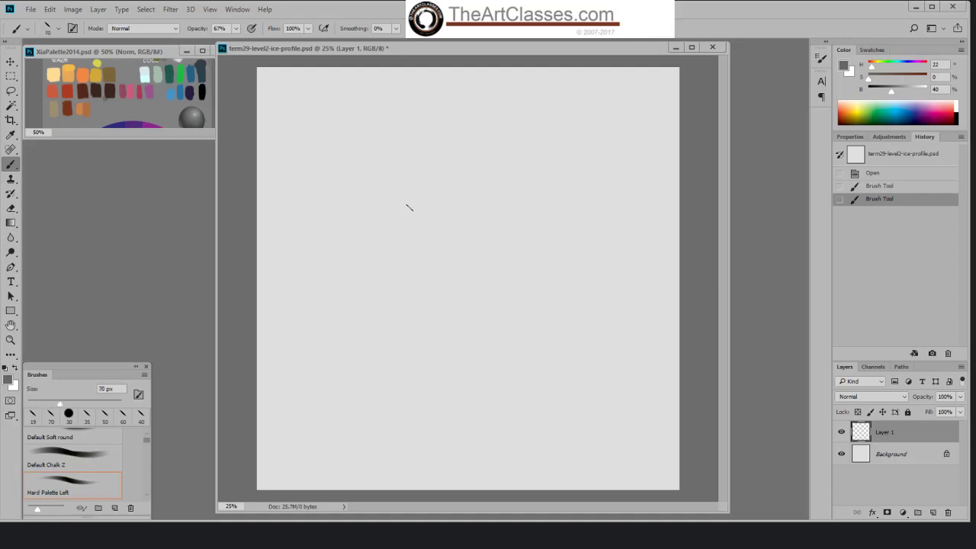
key(bracketleft)
key(bracketleft)
- Sketch the curved forehead and face contour down to the chin, and add the lower jaw line
mouse_move(369, 292)
mouse_down()
mouse_move(402, 227)
mouse_move(385, 320)
mouse_up()
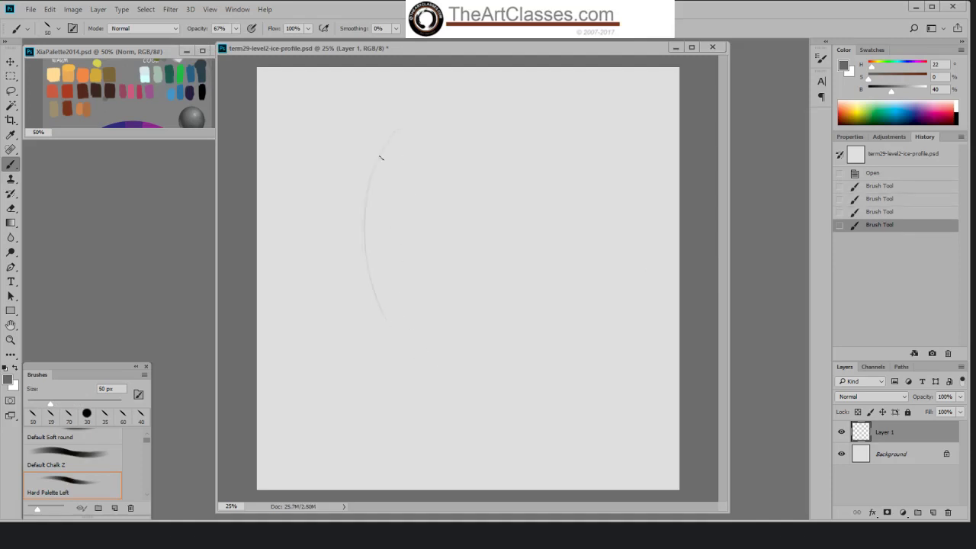
mouse_move(380, 158)
mouse_down()
mouse_move(423, 104)
mouse_move(375, 187)
mouse_up()
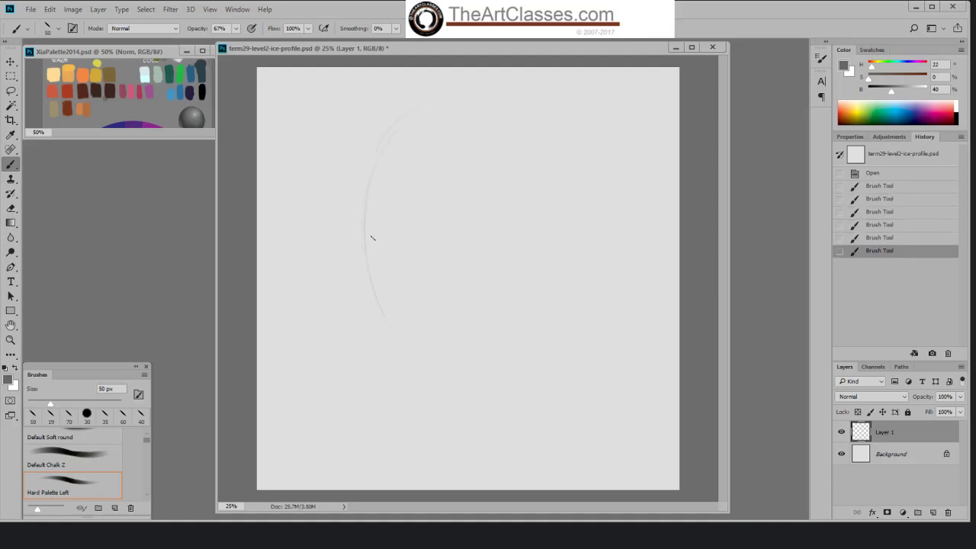
mouse_move(364, 244)
mouse_down()
mouse_move(390, 348)
mouse_move(401, 345)
mouse_move(393, 333)
mouse_move(388, 341)
mouse_move(459, 322)
mouse_up()
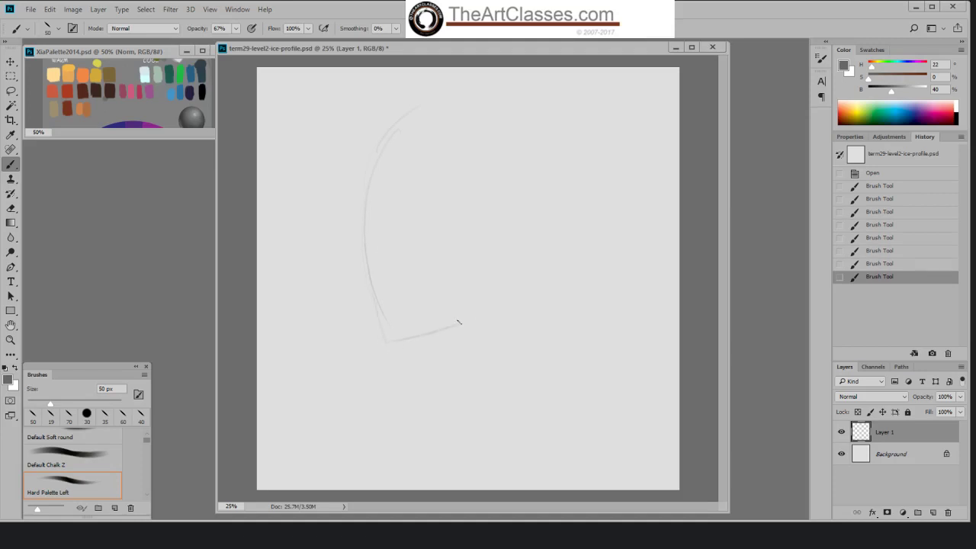
drag(387, 344, 459, 327)
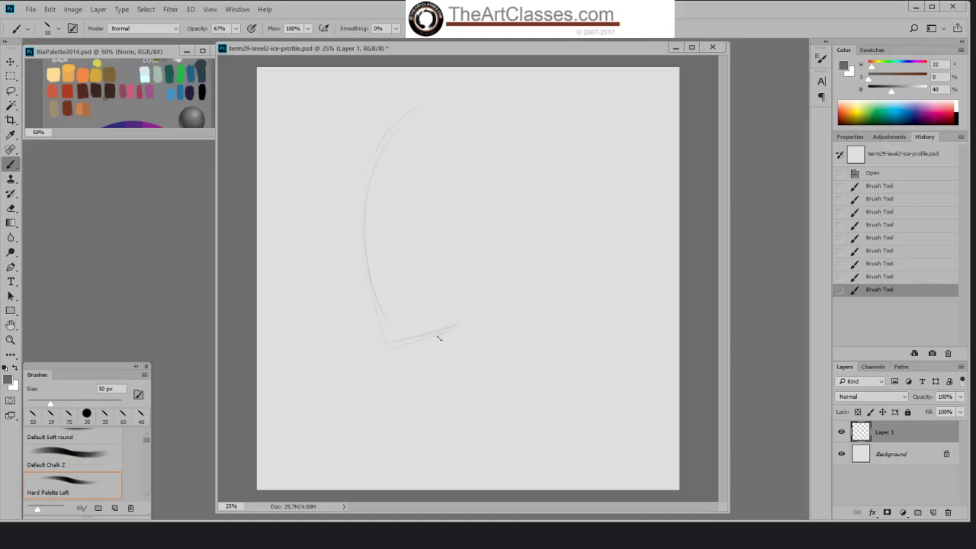
- Sketch the front line of the neck from under the jaw down to the collarbone, undoing the misplaced second stroke
drag(463, 421, 460, 404)
drag(442, 340, 453, 440)
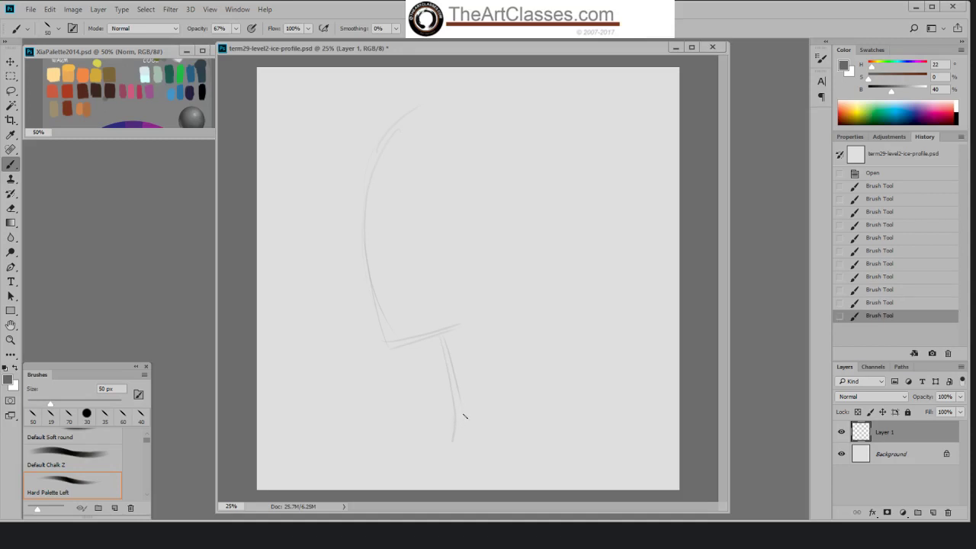
click(872, 303)
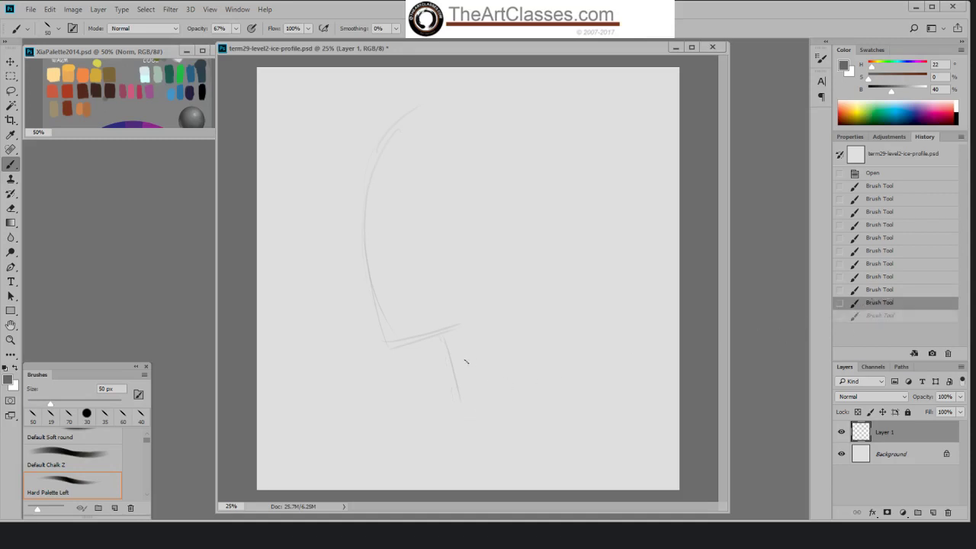
mouse_move(445, 332)
mouse_down()
mouse_move(464, 410)
mouse_move(462, 386)
mouse_move(461, 412)
mouse_up()
mouse_move(462, 400)
mouse_down()
mouse_move(465, 458)
mouse_move(451, 434)
mouse_move(458, 413)
mouse_move(442, 467)
mouse_up()
- Sketch the shoulder and back of the neck, and extend the rear jawline up towards the ear
drag(509, 479, 577, 417)
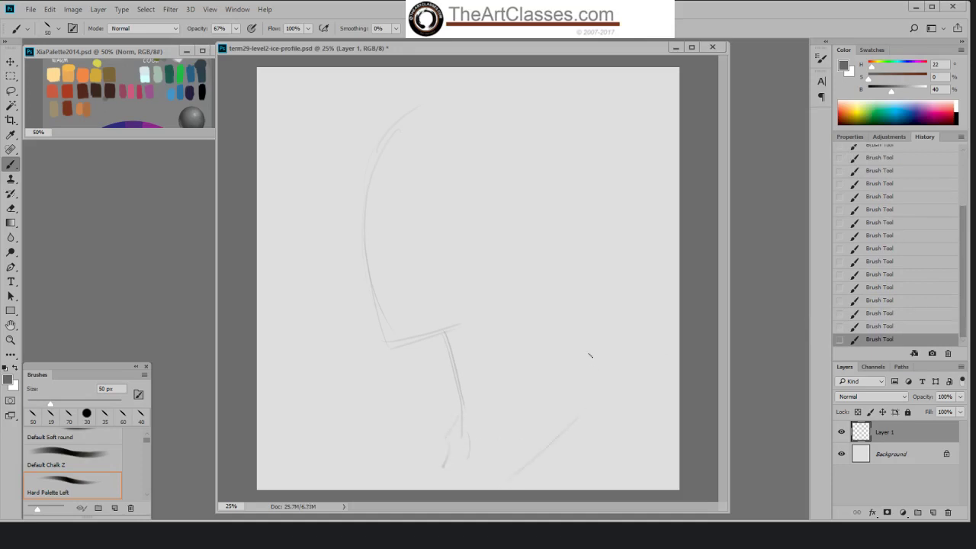
mouse_move(545, 303)
mouse_down()
mouse_move(555, 367)
mouse_move(561, 358)
mouse_move(584, 402)
mouse_up()
mouse_move(532, 311)
mouse_down()
mouse_move(567, 391)
mouse_move(582, 403)
mouse_move(575, 423)
mouse_move(603, 398)
mouse_up()
drag(543, 306, 548, 338)
mouse_move(476, 319)
mouse_down()
mouse_move(524, 280)
mouse_move(517, 299)
mouse_move(544, 252)
mouse_up()
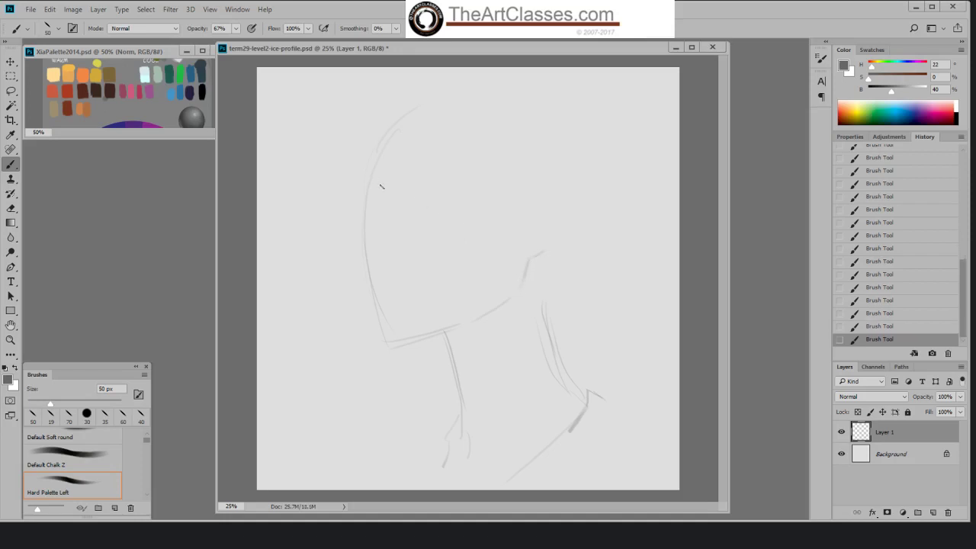
- Sketch the near and far eyes, and erase stray marks at the near eye's inner corner
mouse_move(397, 195)
mouse_down()
mouse_move(421, 206)
mouse_move(397, 215)
mouse_up()
drag(365, 193, 371, 200)
key(e)
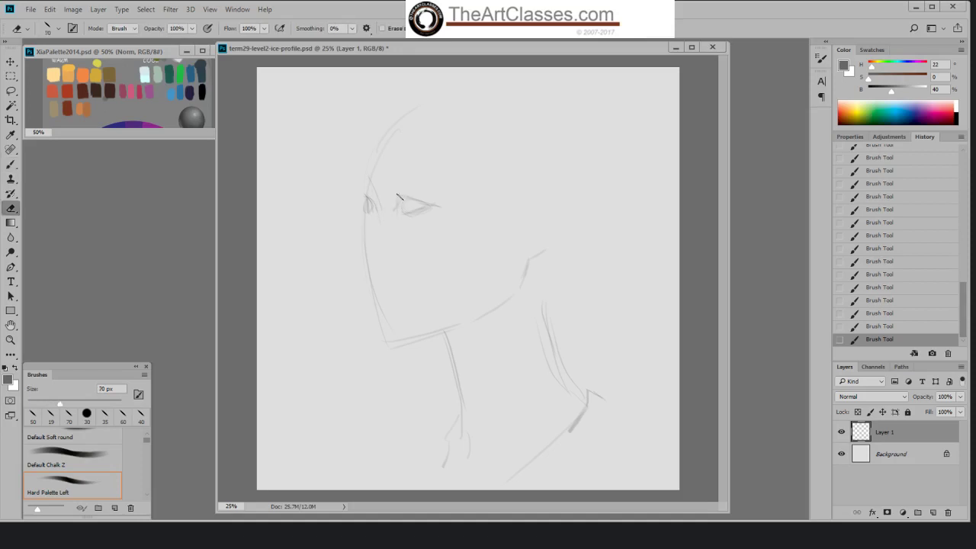
click(397, 198)
click(399, 203)
- Refine the near eye's lids and outer corner with the Hard Palette Knf right brush at 60 px and 50 px
key(b)
right_click(416, 203)
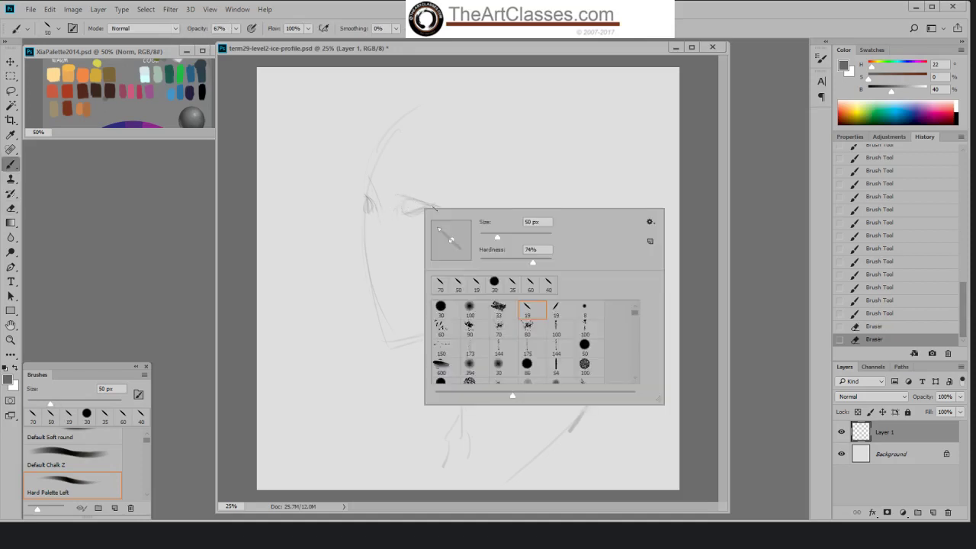
click(561, 310)
click(439, 221)
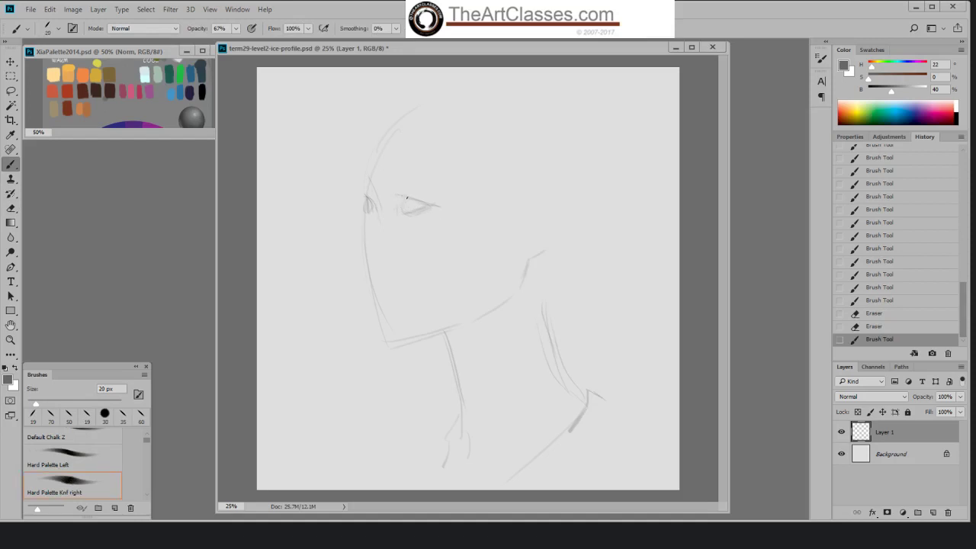
key(bracketright)
key(bracketright)
key(bracketright)
key(bracketright)
mouse_move(406, 198)
mouse_down()
mouse_move(414, 211)
mouse_move(408, 203)
mouse_move(428, 204)
mouse_up()
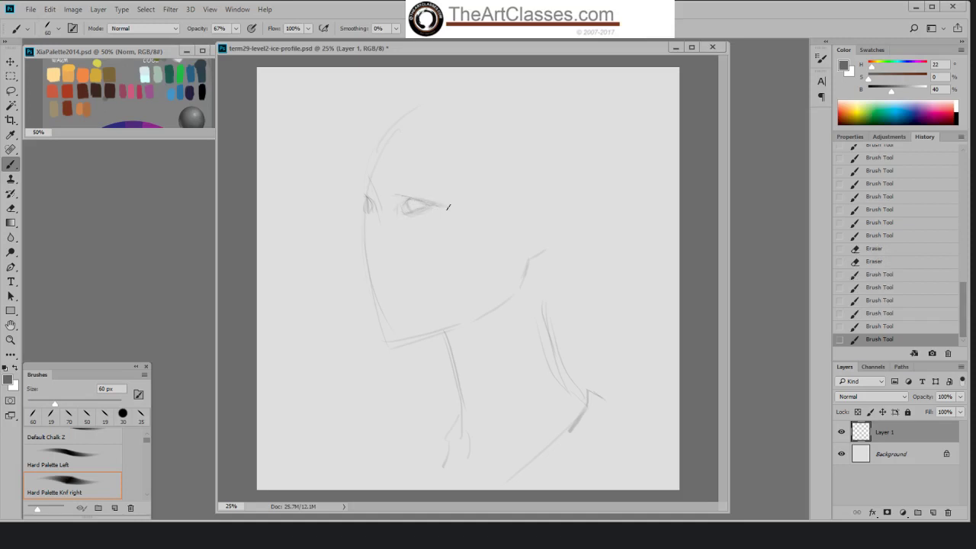
key(bracketleft)
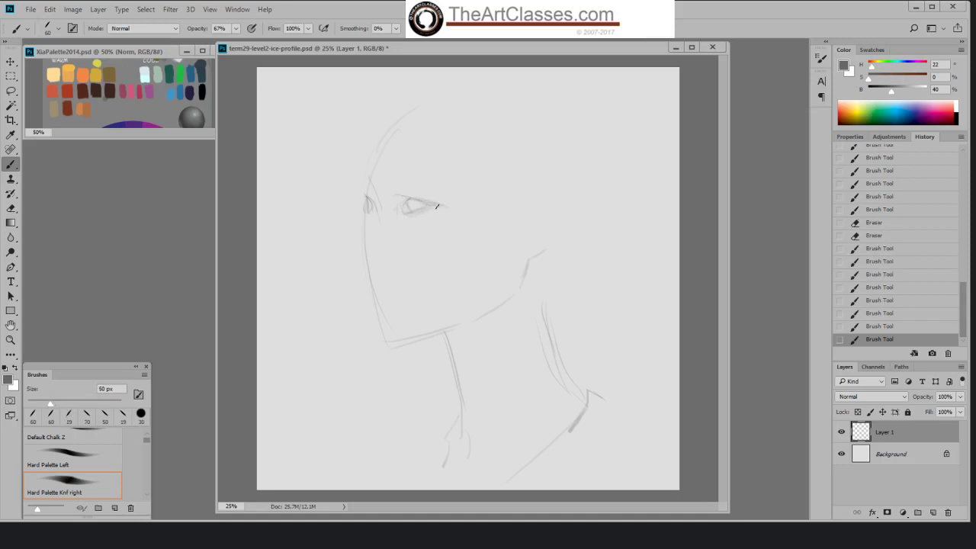
mouse_move(437, 206)
mouse_down()
mouse_move(413, 211)
mouse_move(437, 207)
mouse_move(411, 196)
mouse_move(439, 204)
mouse_up()
key(e)
key(b)
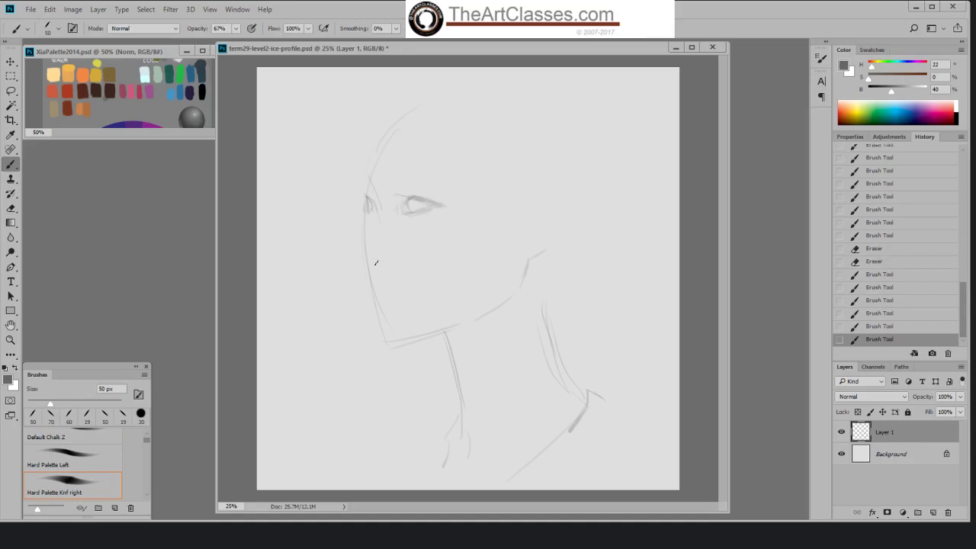
- Sketch the nostril and the tip and underside of the nose
drag(373, 263, 379, 262)
drag(361, 258, 372, 269)
drag(367, 263, 375, 271)
- Try to paint the upper lip with the Sampled Brush 2 13 at 100 px
right_click(396, 312)
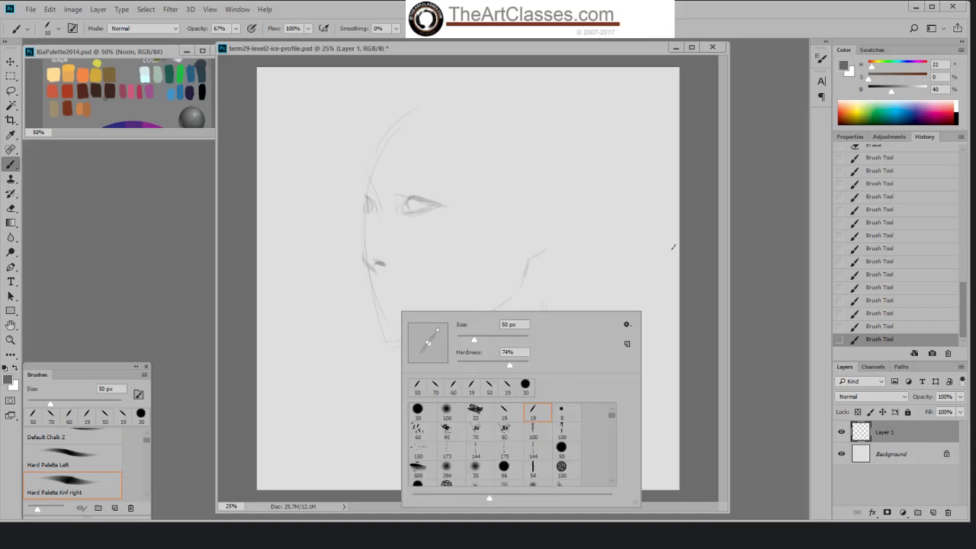
click(512, 435)
click(630, 256)
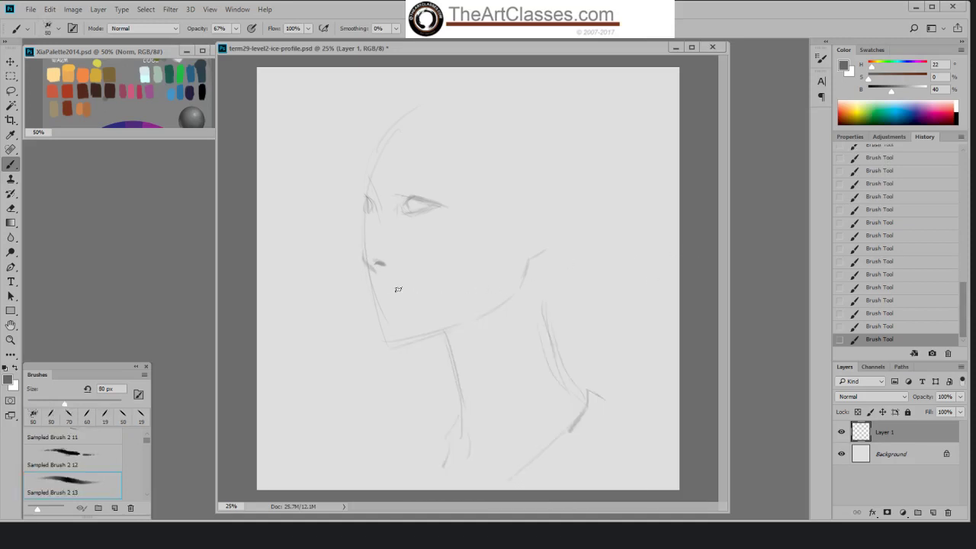
key(bracketright)
key(bracketright)
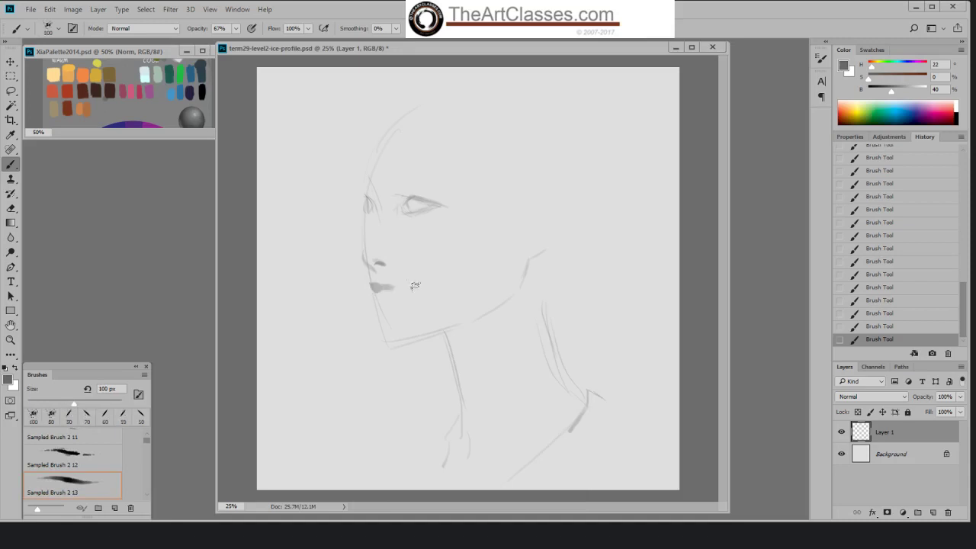
- Undo the lip stroke and paint the upper and lower lips with the Hard Palette Left brush, enlarged up to 90 px
right_click(405, 314)
click(532, 415)
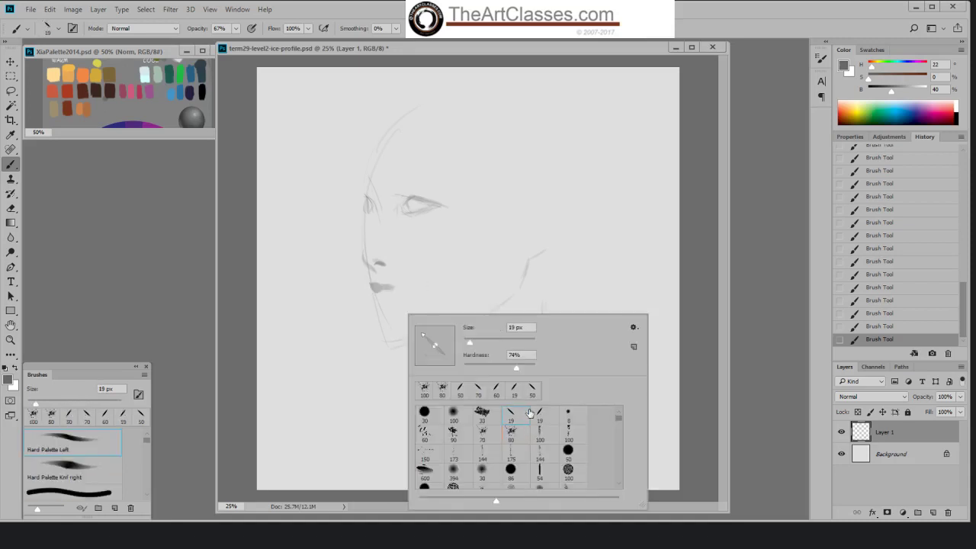
click(880, 325)
key(bracketright)
key(bracketright)
key(bracketright)
key(bracketright)
key(bracketright)
key(bracketright)
key(bracketright)
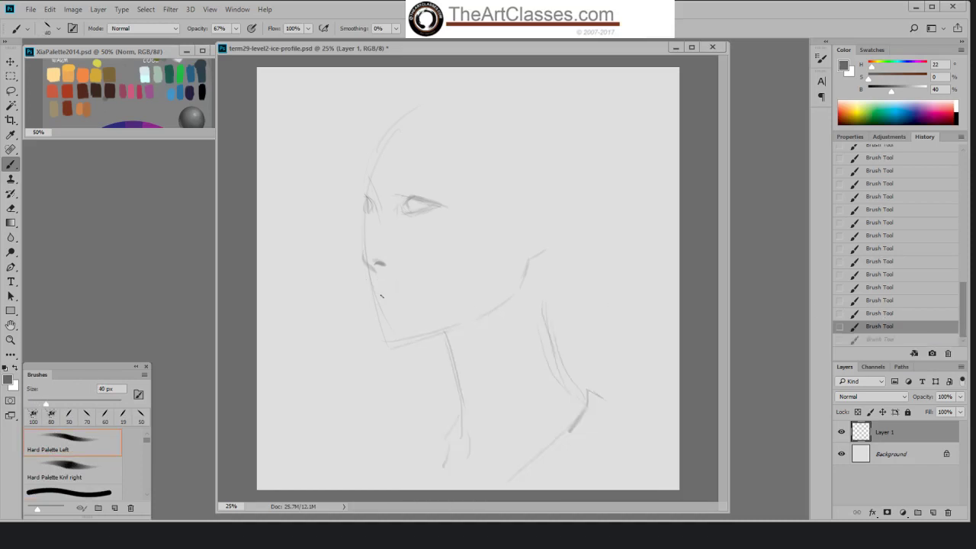
mouse_move(372, 288)
mouse_down()
mouse_move(398, 294)
mouse_move(381, 305)
mouse_move(402, 294)
mouse_up()
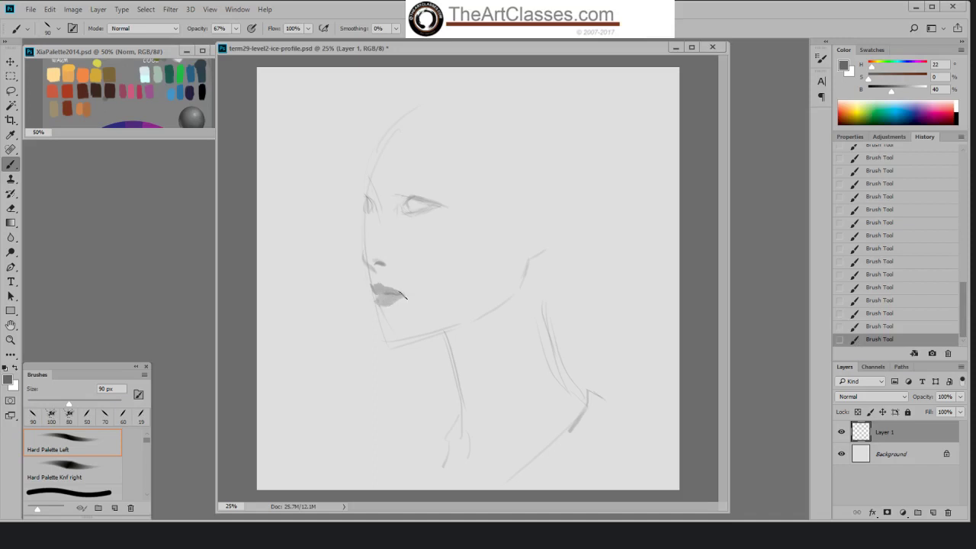
drag(402, 295, 385, 305)
- Clean up the edges of the upper lip using the eraser with the 30 px Default Hard round tip
key(e)
right_click(392, 290)
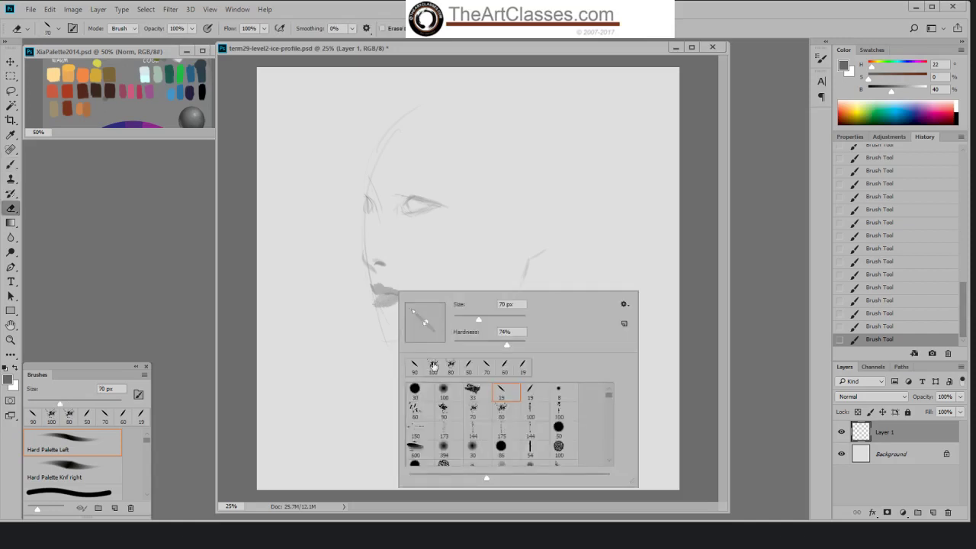
click(424, 396)
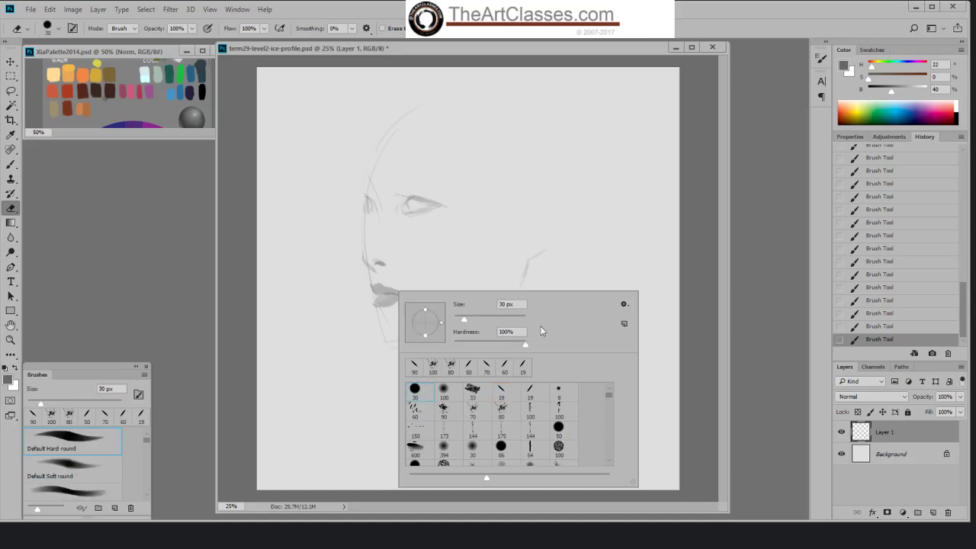
click(695, 283)
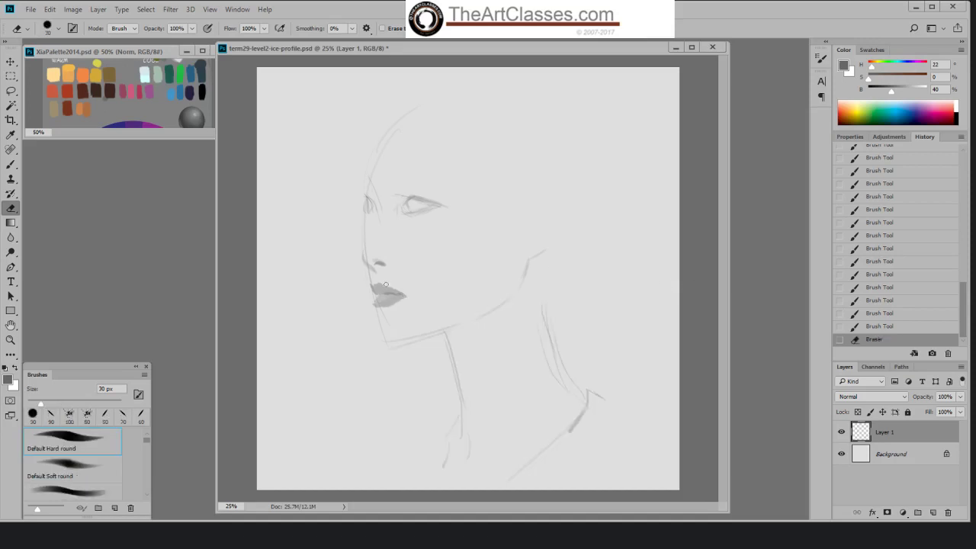
mouse_move(393, 291)
mouse_down()
mouse_move(407, 291)
mouse_move(375, 288)
mouse_up()
- Darken the far edge of the lips and the line between them with the Hard Palette Left brush at 30 px
key(b)
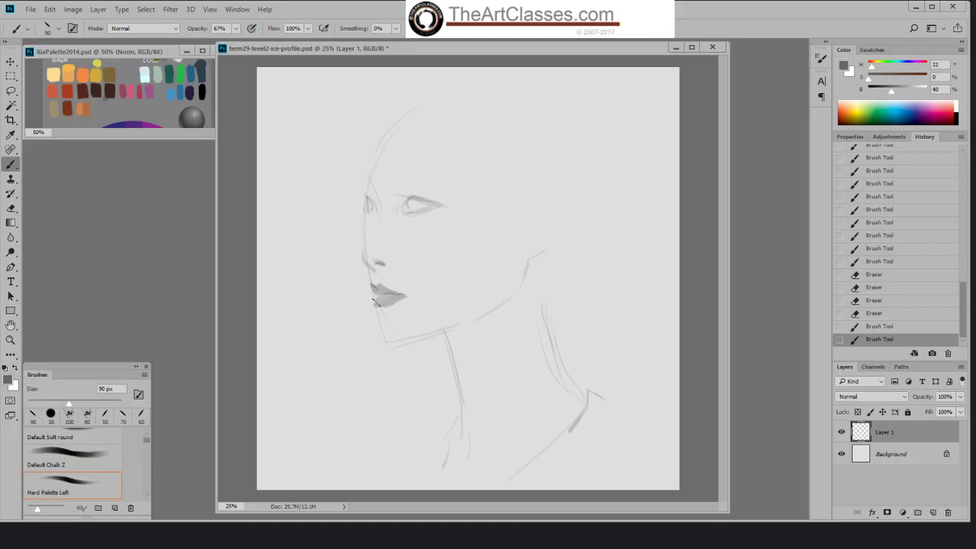
key(bracketleft)
key(bracketleft)
key(bracketleft)
key(bracketleft)
key(bracketleft)
key(bracketleft)
drag(373, 298, 375, 303)
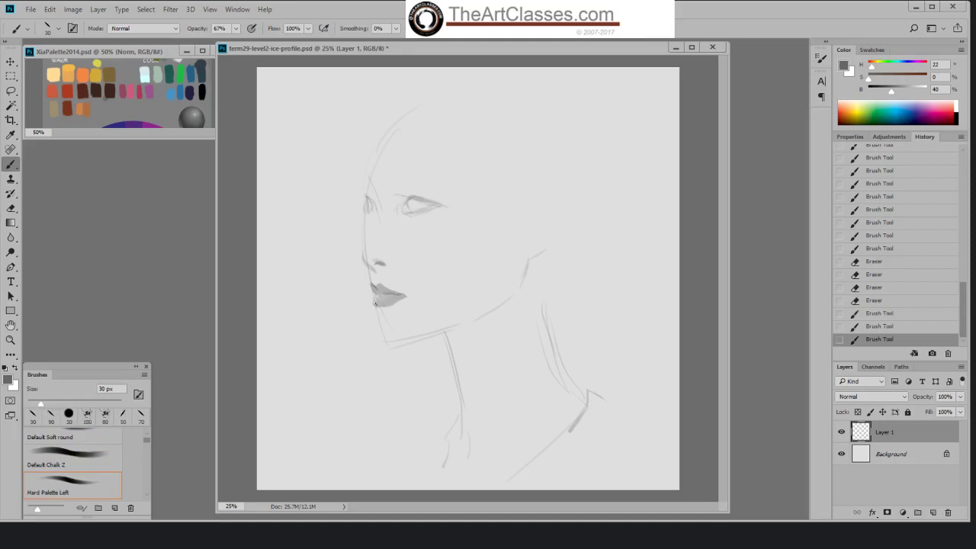
click(382, 294)
- Try to thicken the far brow outline with a 60 px brush
key(bracketright)
key(bracketright)
key(bracketright)
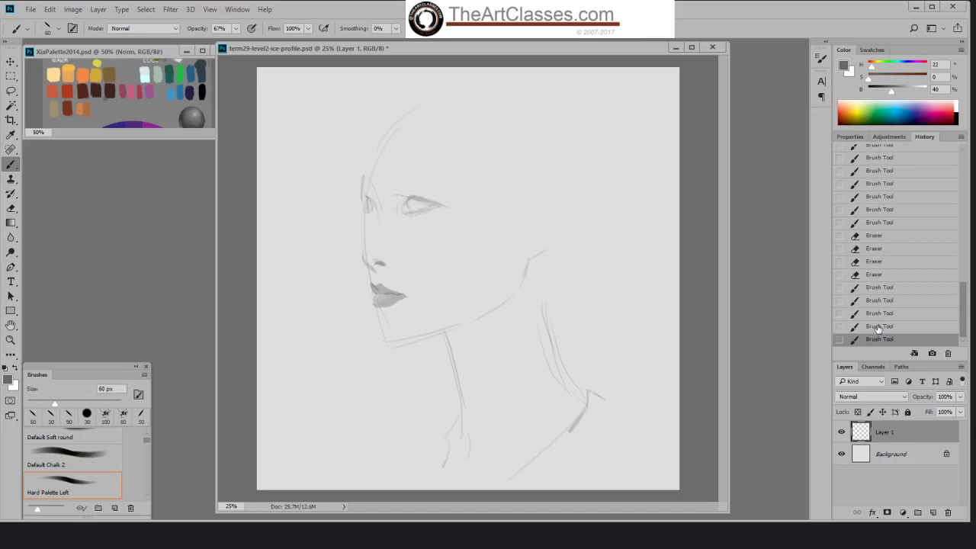
key(ctrl+z)
- Draw the thin outline from the far brow down the nose with the brush at 40 px and 35 px
key(bracketleft)
key(bracketleft)
drag(366, 201, 367, 224)
key(bracketleft)
click(364, 244)
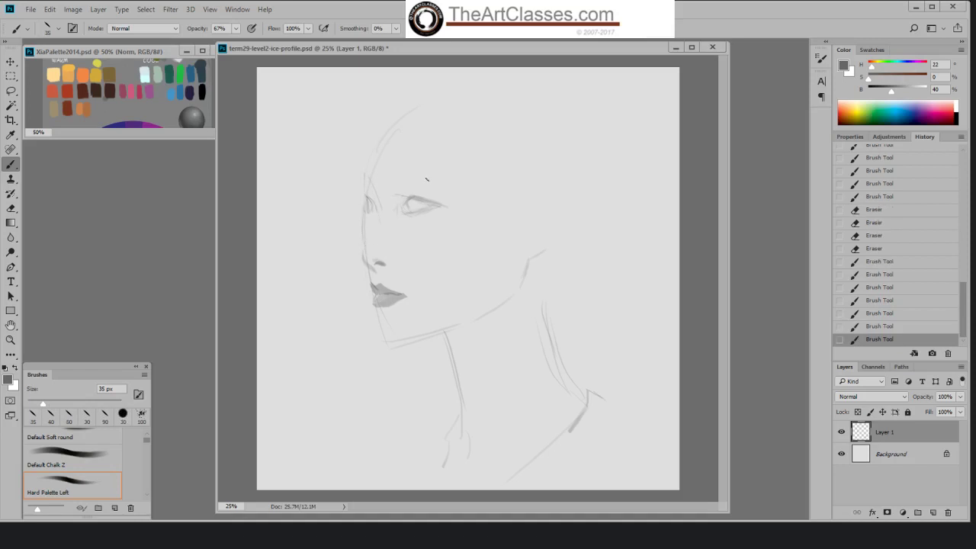
- Try to sketch the near eyebrow with the Hard Palette Left brush
key(bracketright)
key(bracketright)
key(bracketright)
key(bracketright)
key(bracketright)
drag(403, 180, 423, 176)
drag(439, 175, 452, 173)
click(857, 328)
- Paint the arched near eyebrow above the eye with the Sampled Brush 2 13 at 100 px, enlarging it to 150 px
right_click(728, 299)
click(592, 337)
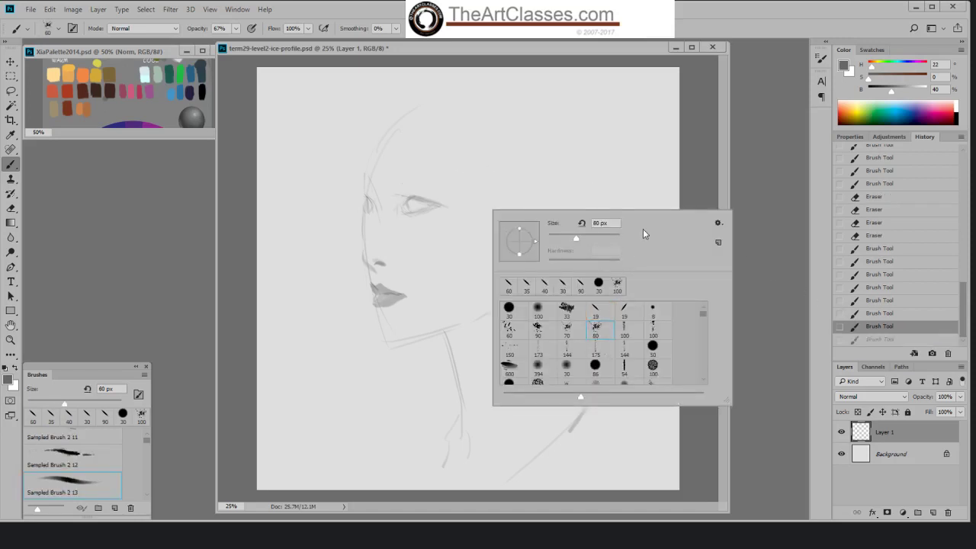
click(597, 180)
key(bracketright)
key(bracketright)
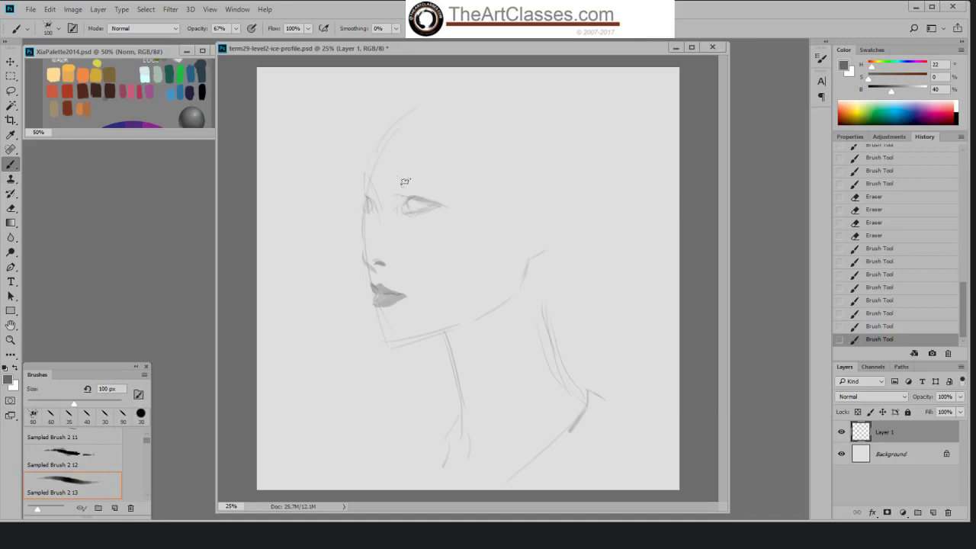
mouse_move(404, 181)
mouse_down()
mouse_move(448, 165)
mouse_move(433, 177)
mouse_move(410, 172)
mouse_move(440, 168)
mouse_move(430, 173)
mouse_move(461, 180)
mouse_up()
key(bracketright)
key(bracketright)
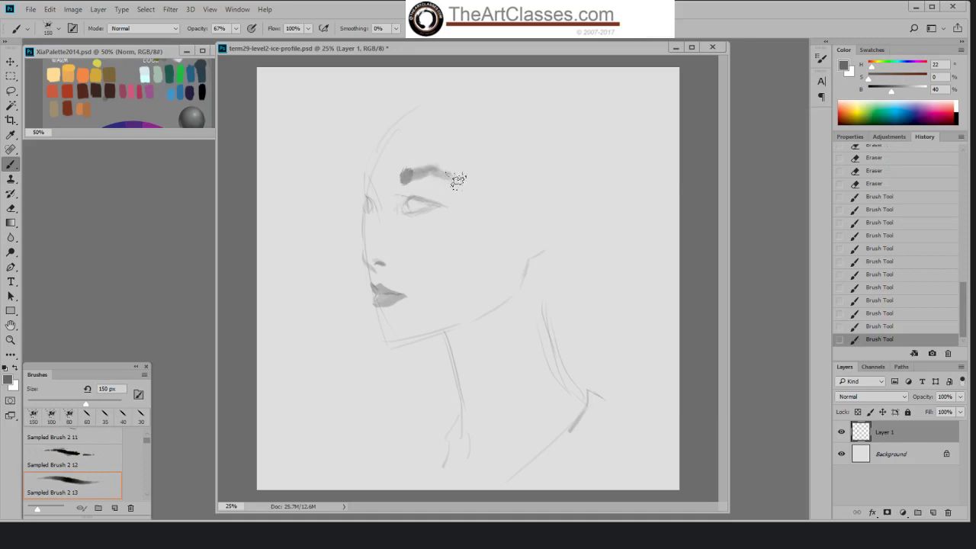
- Paint the far eyebrow with a 60 px brush and add a short thin stroke running down toward the far eye
key(bracketleft)
key(bracketleft)
key(bracketleft)
key(bracketleft)
key(bracketleft)
drag(365, 168, 364, 176)
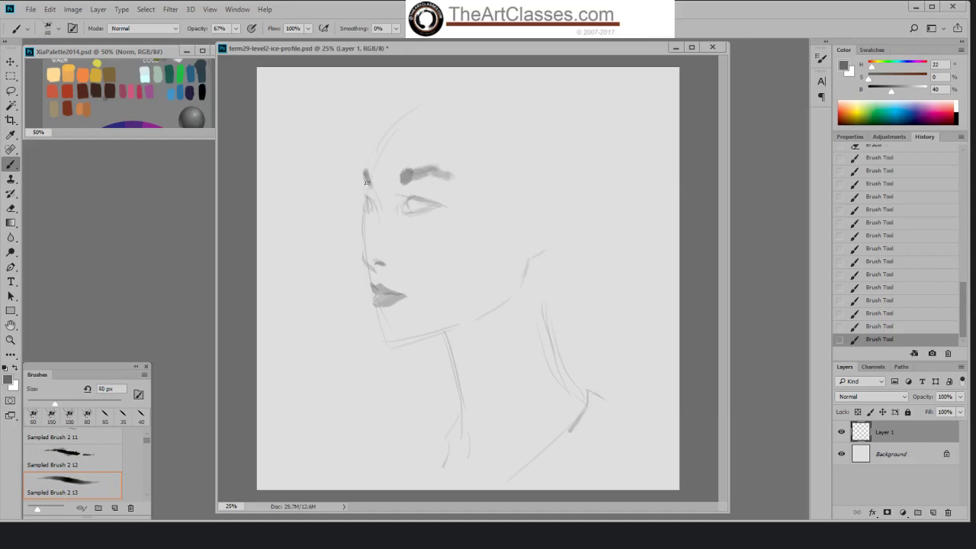
key(bracketleft)
drag(373, 184, 375, 195)
- Erase stray sketch lines between the two eyes with the Default Hard round eraser at 30 px
key(e)
click(375, 200)
click(382, 205)
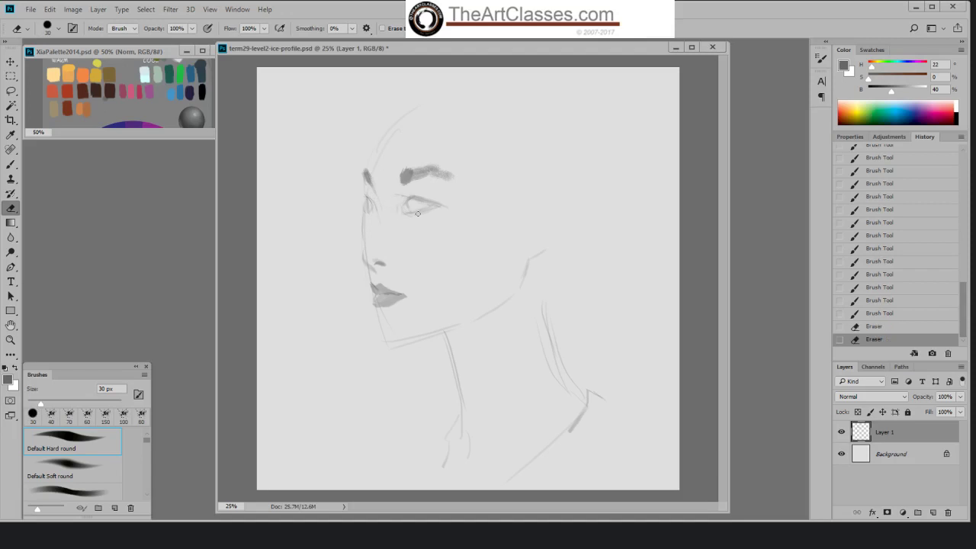
key(b)
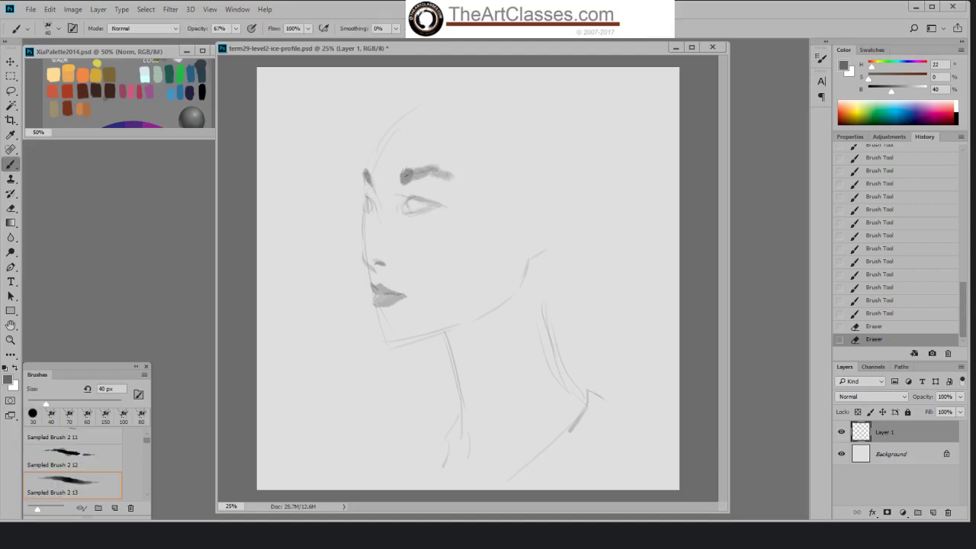
- Trim the blunt inner end of the near eyebrow with the 30 px eraser and rework it with 40 px brush strokes
key(e)
click(404, 174)
click(404, 177)
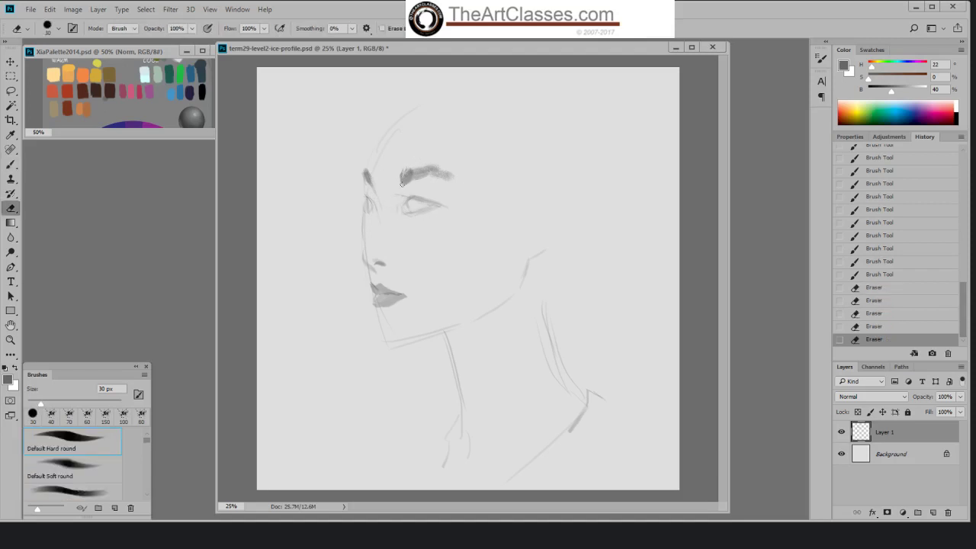
key(b)
click(399, 184)
click(417, 172)
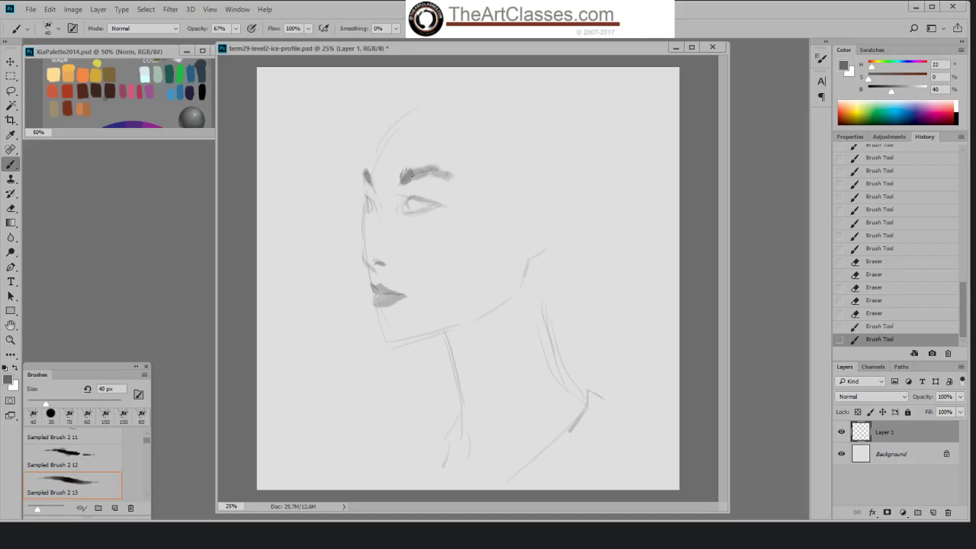
click(421, 175)
click(370, 173)
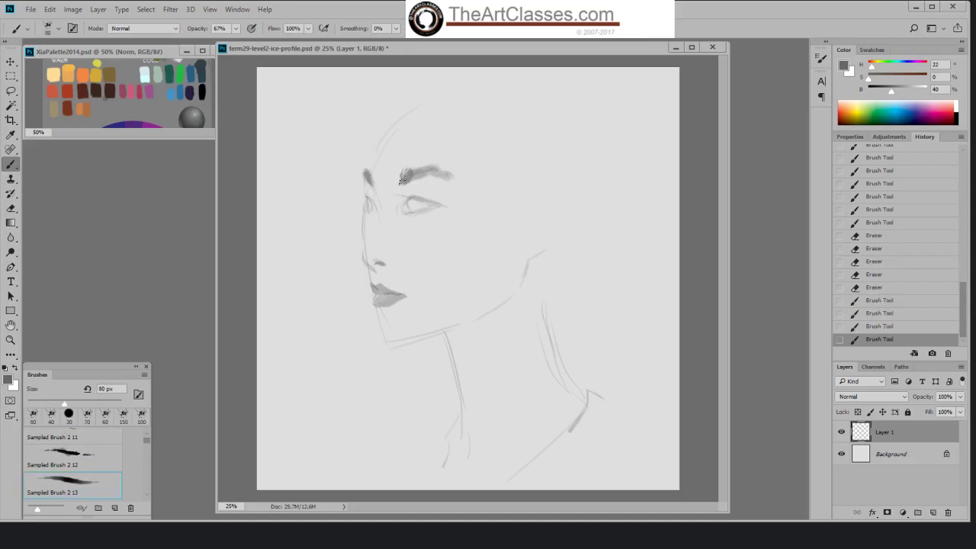
- Add short hair strokes at the near eyebrow's inner end with the brush at 80 px and 60 px
click(407, 170)
click(401, 186)
click(399, 186)
click(400, 187)
click(399, 190)
click(397, 197)
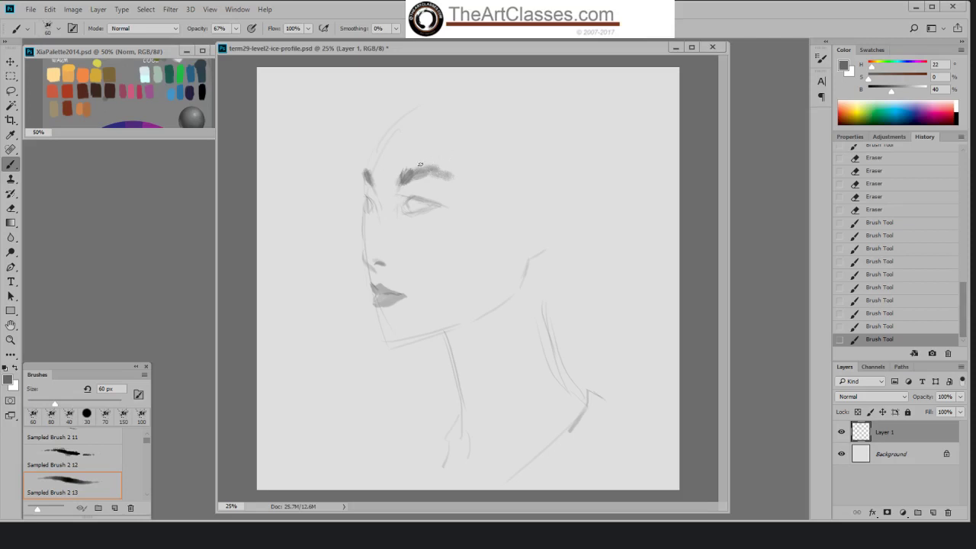
- Add a new layer named hair and rename the face sketch layer as rough
click(933, 512)
double_click(884, 453)
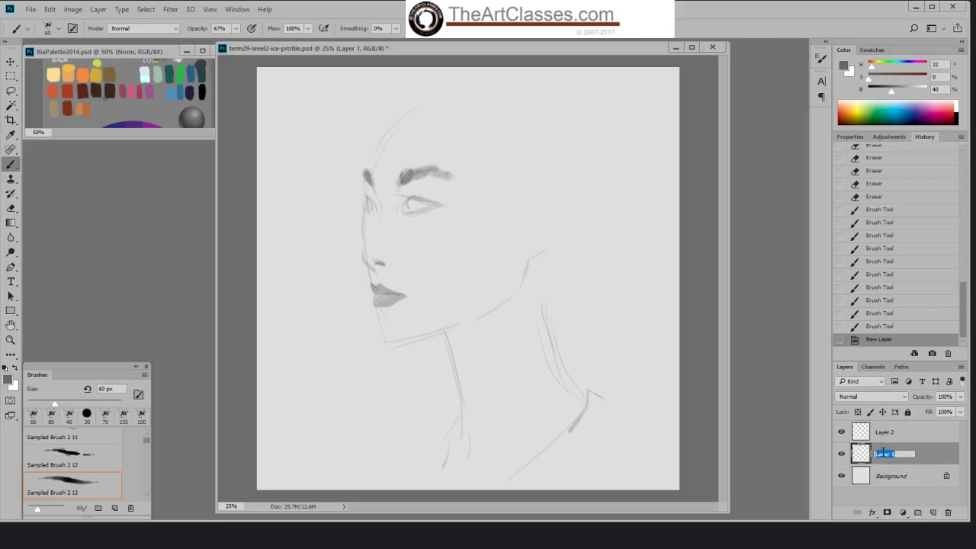
key(BackSpace)
text(rough)
click(926, 438)
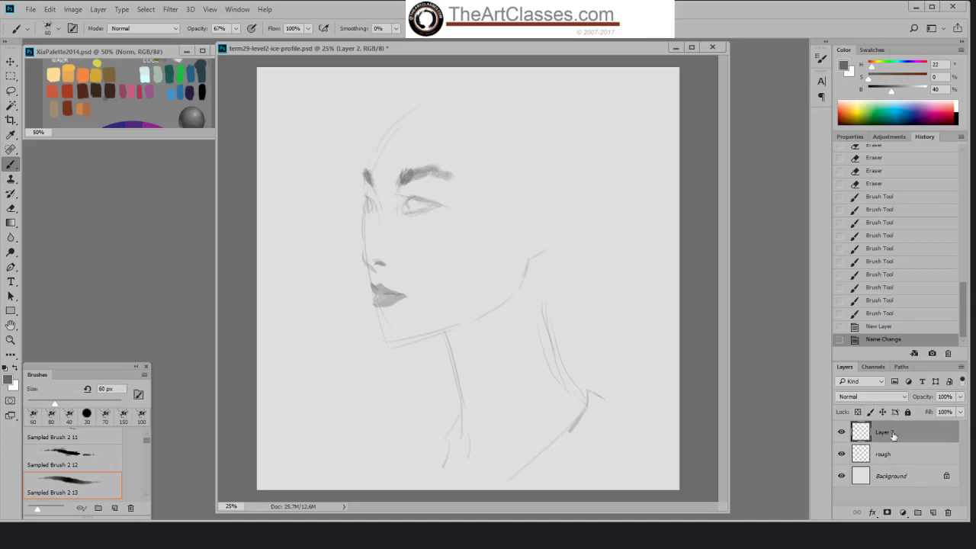
double_click(884, 432)
text(hair)
key(Return)
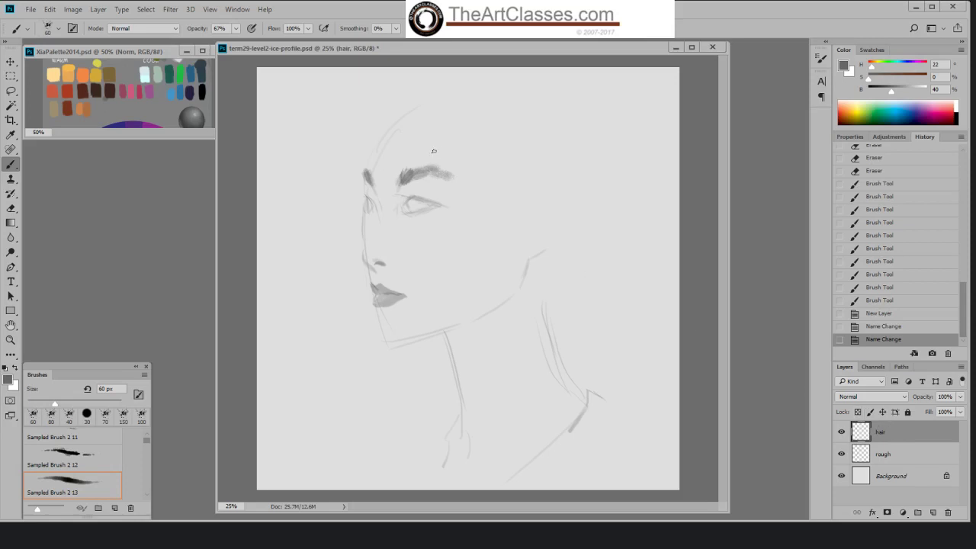
- On the rough layer, trim the near eyebrow with the eraser and extend its tail with the 60 px brush
click(928, 454)
key(e)
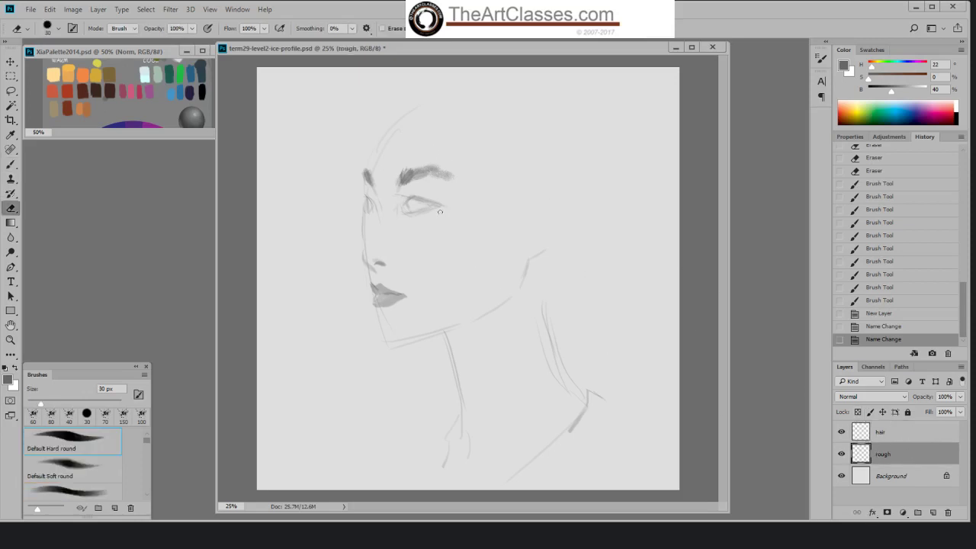
mouse_move(413, 169)
mouse_down()
mouse_move(443, 164)
mouse_move(445, 181)
mouse_move(433, 176)
mouse_up()
key(b)
mouse_move(428, 178)
mouse_down()
mouse_move(441, 176)
mouse_move(428, 165)
mouse_move(438, 166)
mouse_move(464, 185)
mouse_up()
key(e)
key(b)
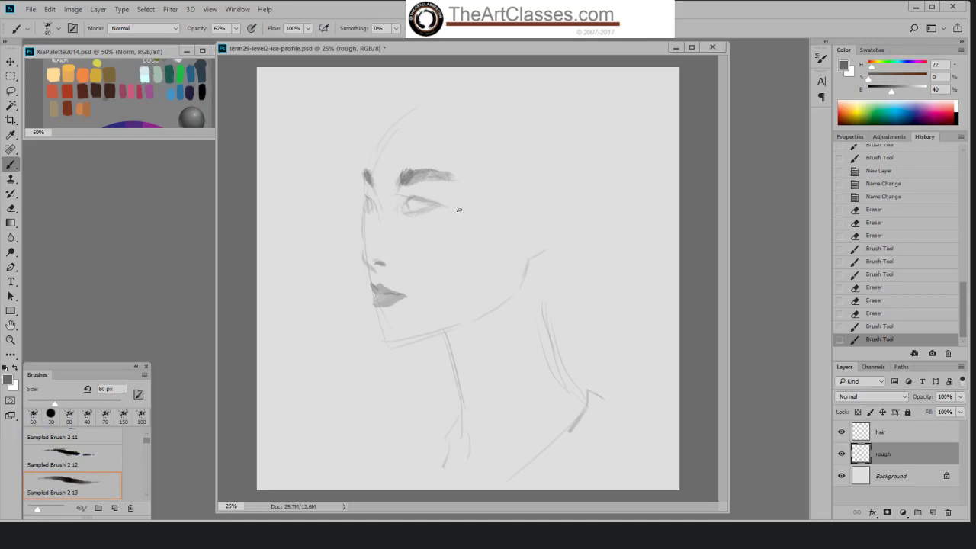
- Lasso the near eyebrow and the far eyebrow in turn and move each one slightly upward
key(l)
mouse_move(391, 167)
mouse_down()
mouse_move(459, 151)
mouse_move(454, 188)
mouse_move(403, 196)
mouse_move(424, 168)
mouse_up()
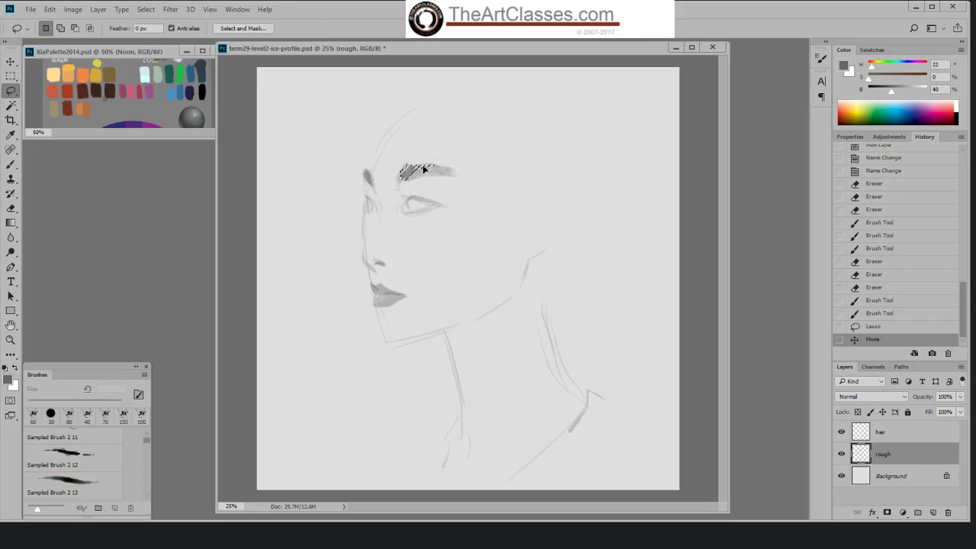
key(ctrl+d)
drag(373, 169, 369, 172)
drag(369, 179, 366, 173)
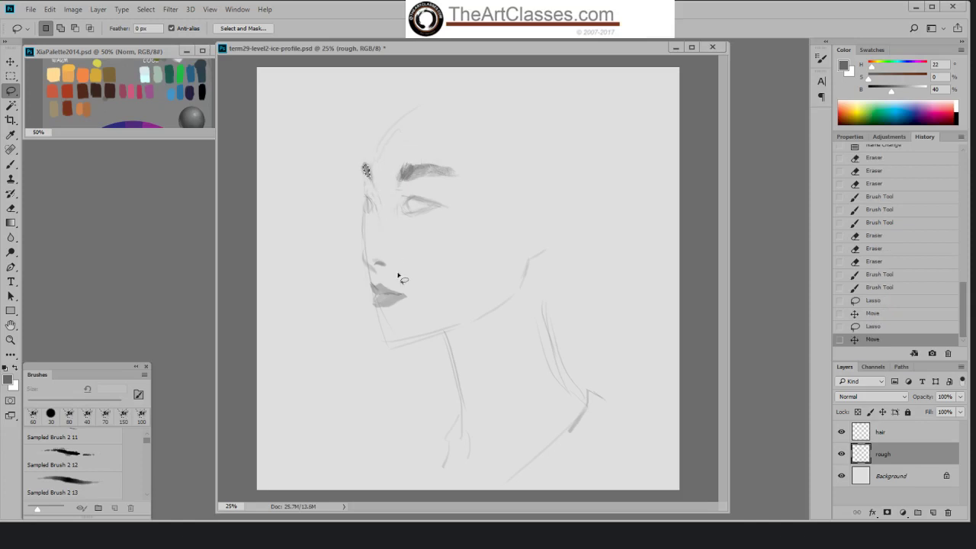
- Clear the selection and paint the near hairline on the hair layer from forehead to ear, using the brush at 80 px and 90 px
click(880, 433)
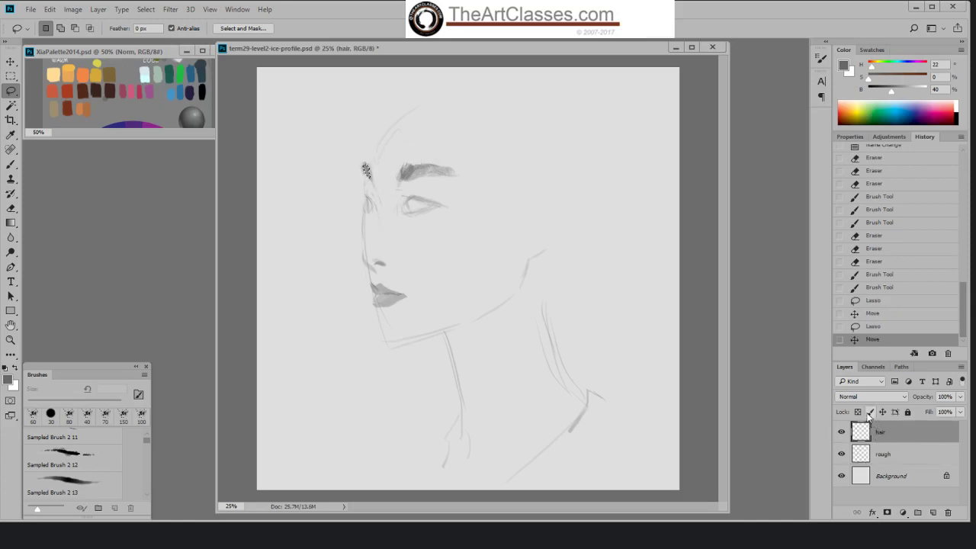
key(ctrl+d)
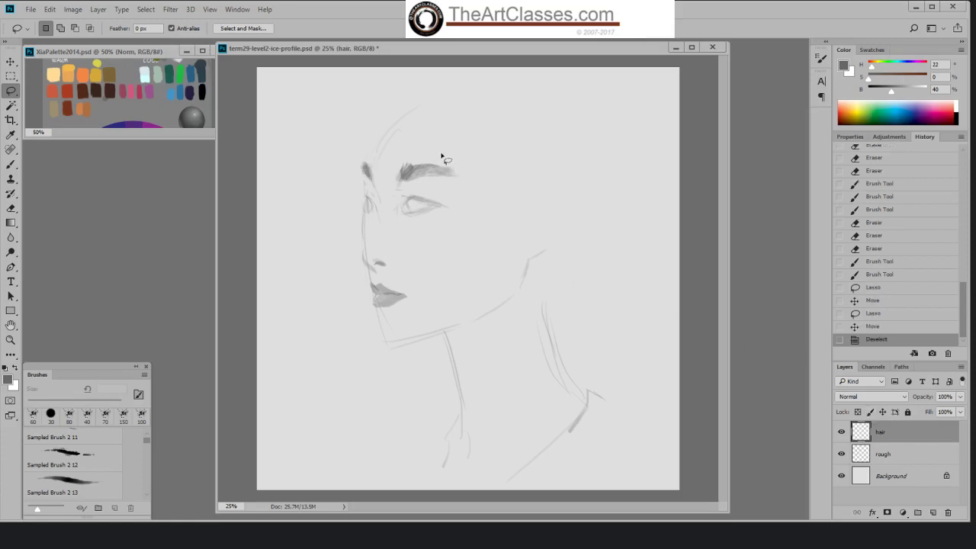
key(b)
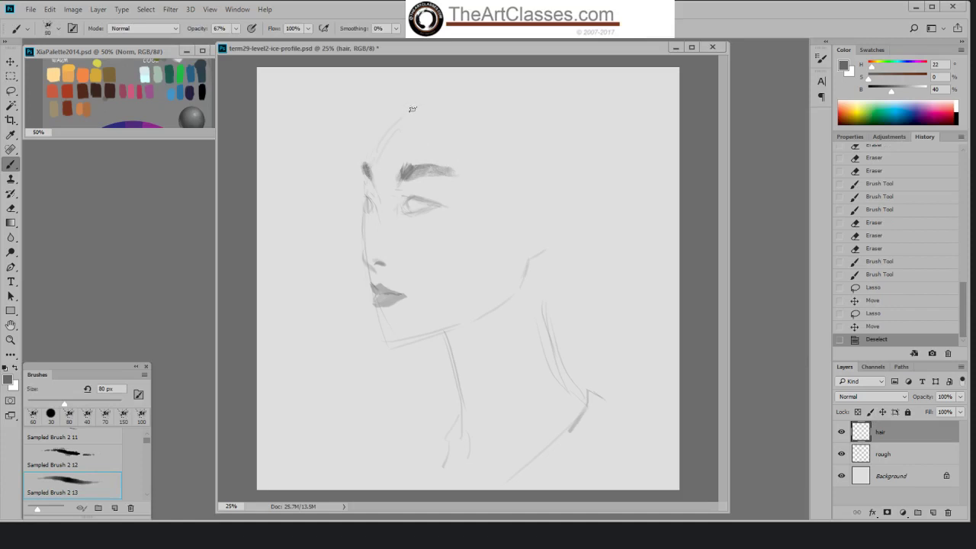
drag(412, 109, 467, 191)
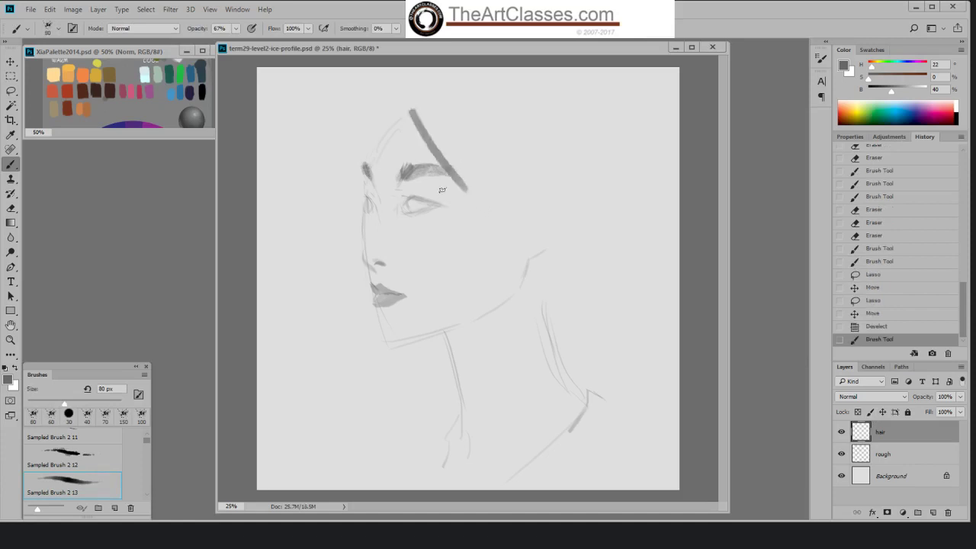
drag(418, 116, 489, 222)
drag(455, 184, 526, 243)
key(bracketright)
drag(469, 201, 542, 248)
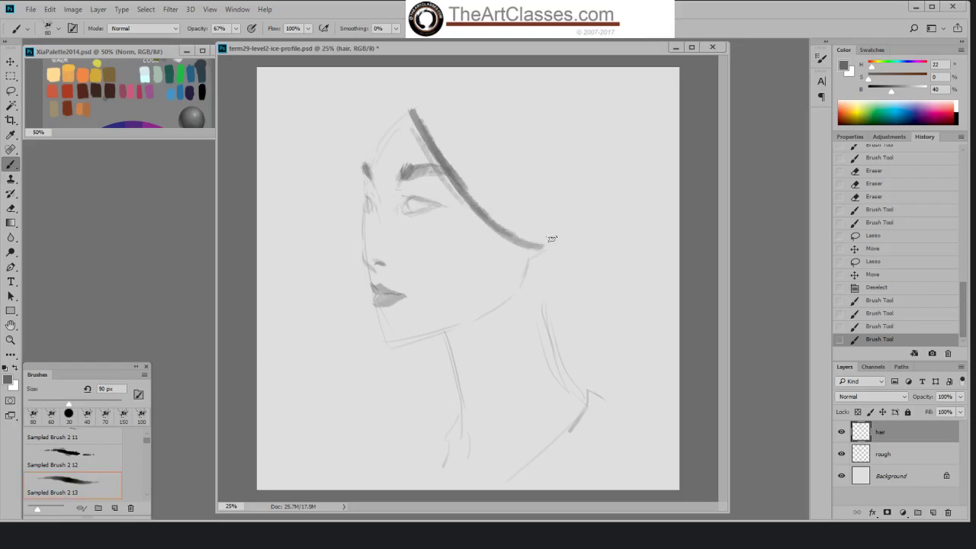
mouse_move(486, 204)
mouse_down()
mouse_move(572, 249)
mouse_move(541, 244)
mouse_up()
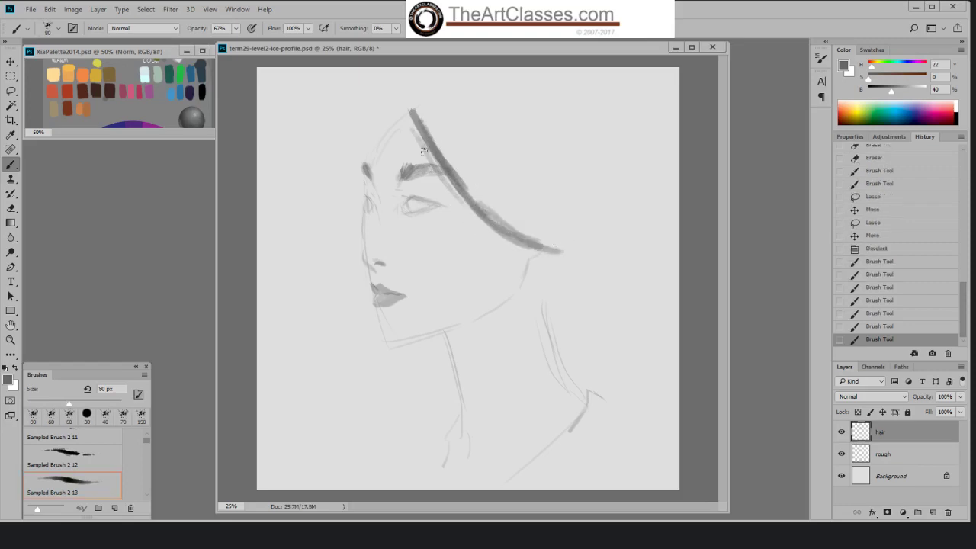
- Paint the hair edge on the far side of the forehead, curving from the far eyebrow up to the parting
mouse_move(363, 161)
mouse_down()
mouse_move(411, 89)
mouse_move(382, 119)
mouse_move(399, 106)
mouse_move(374, 151)
mouse_move(386, 113)
mouse_move(365, 176)
mouse_up()
drag(368, 139, 360, 179)
key(bracketleft)
mouse_move(362, 161)
mouse_down()
mouse_move(385, 96)
mouse_move(378, 109)
mouse_move(362, 150)
mouse_move(400, 85)
mouse_up()
- Fill in the hair mass along the near hairline from the parting to above the ear with an enlarged brush
key(bracketright)
key(bracketright)
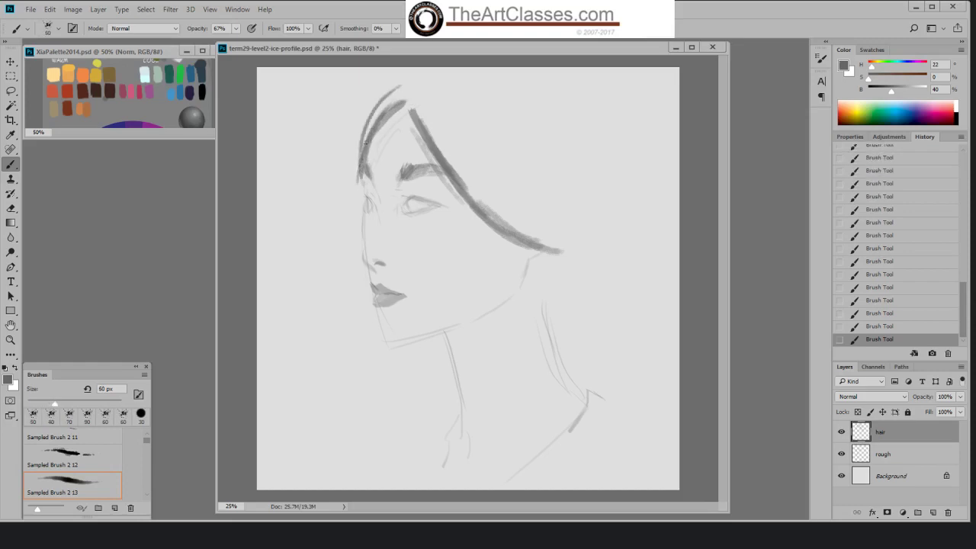
key(bracketright)
key(bracketright)
key(bracketright)
key(bracketright)
key(bracketright)
mouse_move(364, 148)
mouse_down()
mouse_move(394, 87)
mouse_move(407, 92)
mouse_move(397, 99)
mouse_move(403, 92)
mouse_move(492, 198)
mouse_move(525, 217)
mouse_move(522, 188)
mouse_move(494, 197)
mouse_move(477, 189)
mouse_move(446, 149)
mouse_move(425, 111)
mouse_move(505, 181)
mouse_move(448, 108)
mouse_move(517, 182)
mouse_move(509, 218)
mouse_move(494, 209)
mouse_move(552, 253)
mouse_move(508, 199)
mouse_move(541, 227)
mouse_move(514, 187)
mouse_move(532, 178)
mouse_move(562, 218)
mouse_up()
- Paint the hair behind the ear down toward the nape with the brush enlarged to 250 px
key(bracketright)
key(bracketright)
key(bracketright)
key(bracketright)
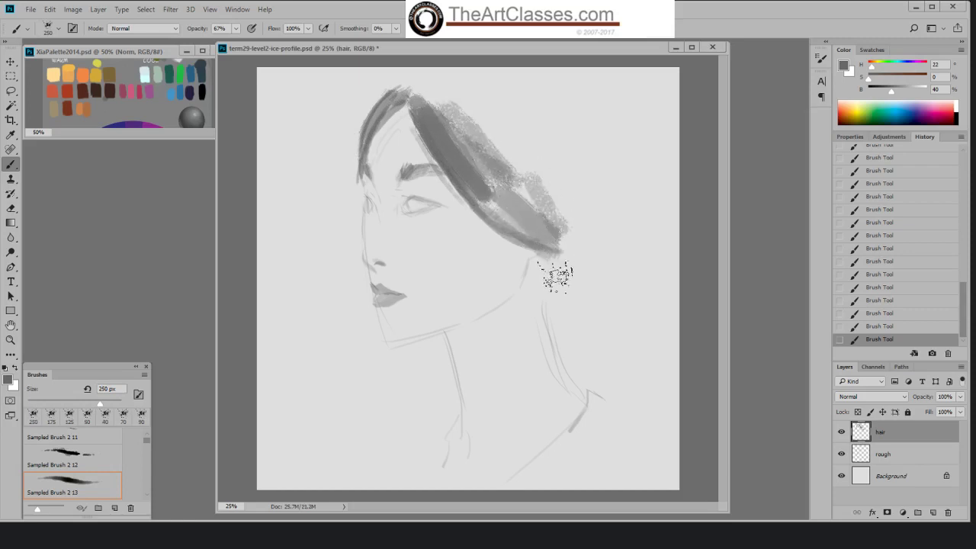
mouse_move(556, 278)
mouse_down()
mouse_move(559, 332)
mouse_move(577, 250)
mouse_move(568, 276)
mouse_move(565, 253)
mouse_move(554, 273)
mouse_move(535, 272)
mouse_move(562, 317)
mouse_move(543, 270)
mouse_move(564, 261)
mouse_up()
key(bracketleft)
key(bracketleft)
key(bracketleft)
key(bracketleft)
key(bracketleft)
key(bracketleft)
key(bracketleft)
key(bracketleft)
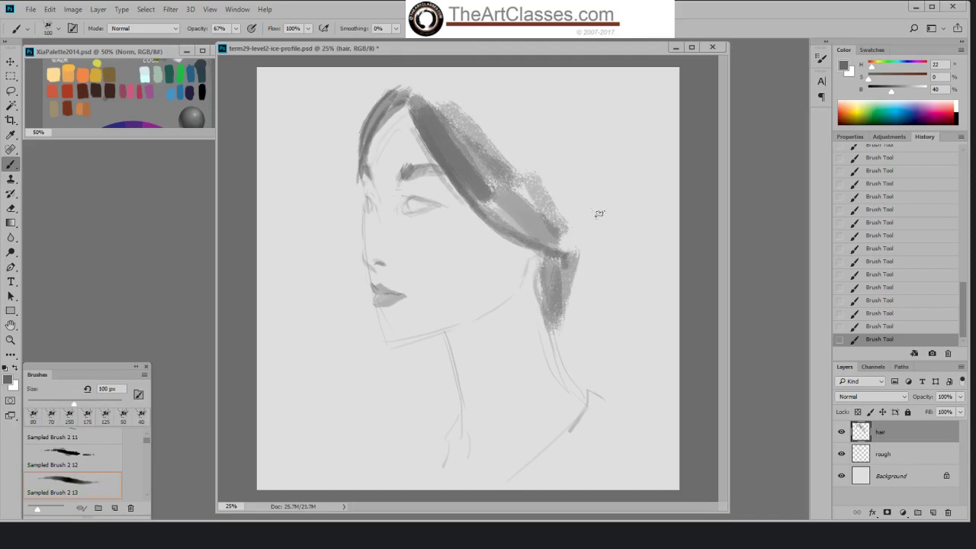
- Paint the gathered hair at the nape and its tail sweeping down behind the neck with the brush at 175 px and 200 px
key(bracketright)
key(bracketright)
key(bracketright)
key(bracketright)
key(bracketright)
drag(567, 312, 579, 260)
key(bracketright)
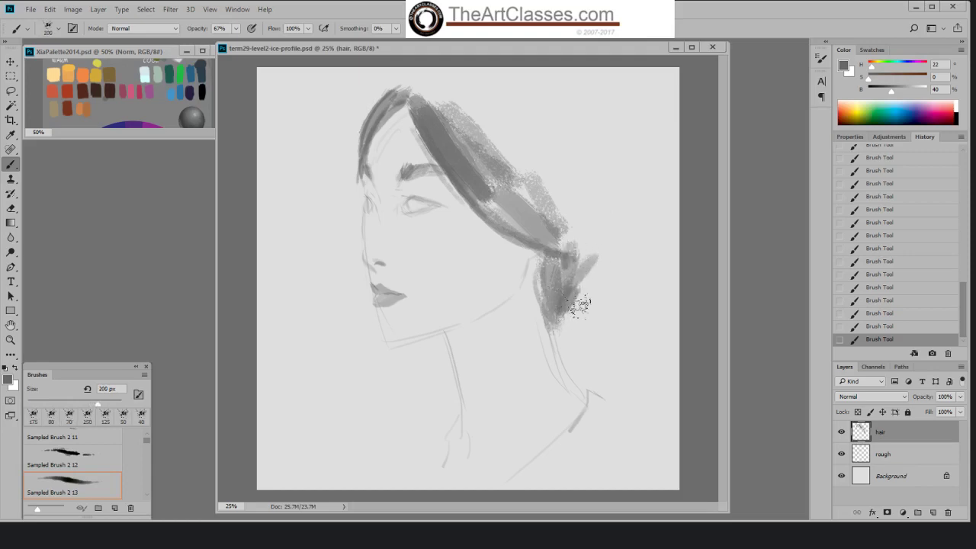
drag(584, 300, 600, 366)
mouse_move(560, 311)
mouse_down()
mouse_move(619, 375)
mouse_move(574, 340)
mouse_move(601, 381)
mouse_move(577, 351)
mouse_move(586, 378)
mouse_move(591, 342)
mouse_move(629, 366)
mouse_up()
- Erase into the outer edge of the gathered hair at the nape with the Sampled Brush 2 12 eraser at 70 px
key(e)
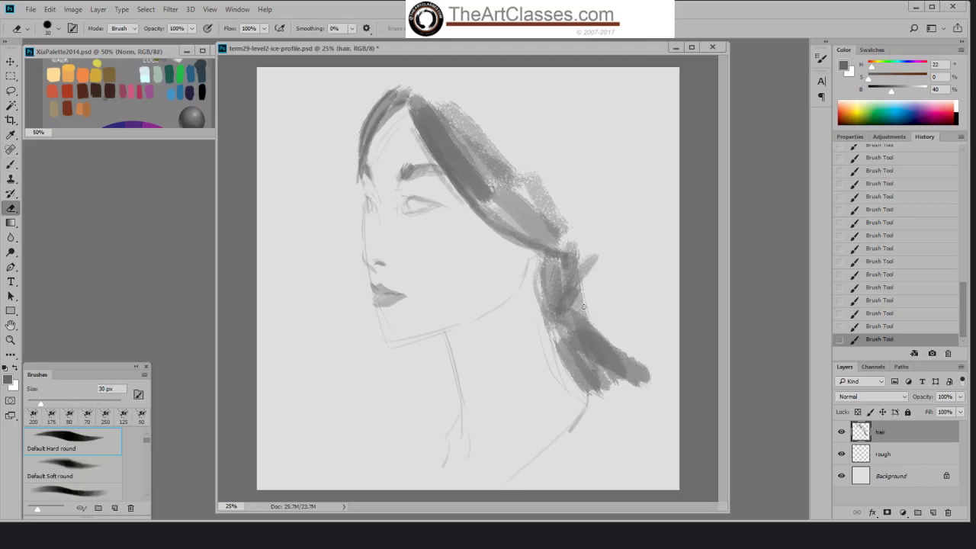
right_click(596, 295)
drag(584, 293, 585, 302)
click(675, 419)
click(591, 281)
mouse_move(585, 302)
mouse_down()
mouse_move(603, 288)
mouse_move(623, 317)
mouse_up()
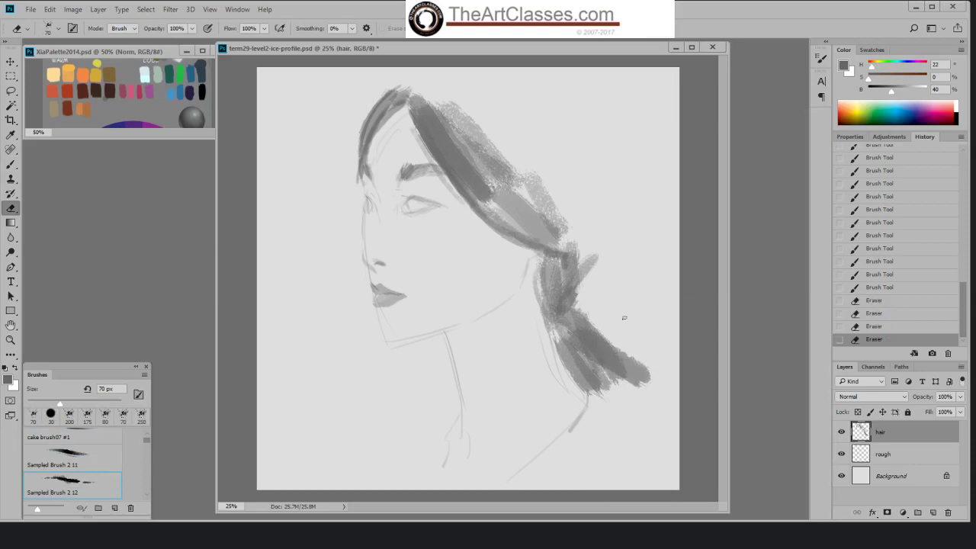
- Build up the hair mass at the back of the head down to the nape with the brush enlarged to 400 px
key(b)
drag(592, 247, 577, 282)
mouse_move(527, 242)
mouse_down()
mouse_move(603, 273)
mouse_move(575, 251)
mouse_move(600, 258)
mouse_move(582, 213)
mouse_move(579, 243)
mouse_move(573, 220)
mouse_up()
key(bracketright)
key(bracketright)
key(bracketright)
key(bracketright)
key(bracketright)
key(bracketleft)
key(bracketleft)
mouse_move(565, 181)
mouse_down()
mouse_move(587, 233)
mouse_move(566, 153)
mouse_move(589, 263)
mouse_up()
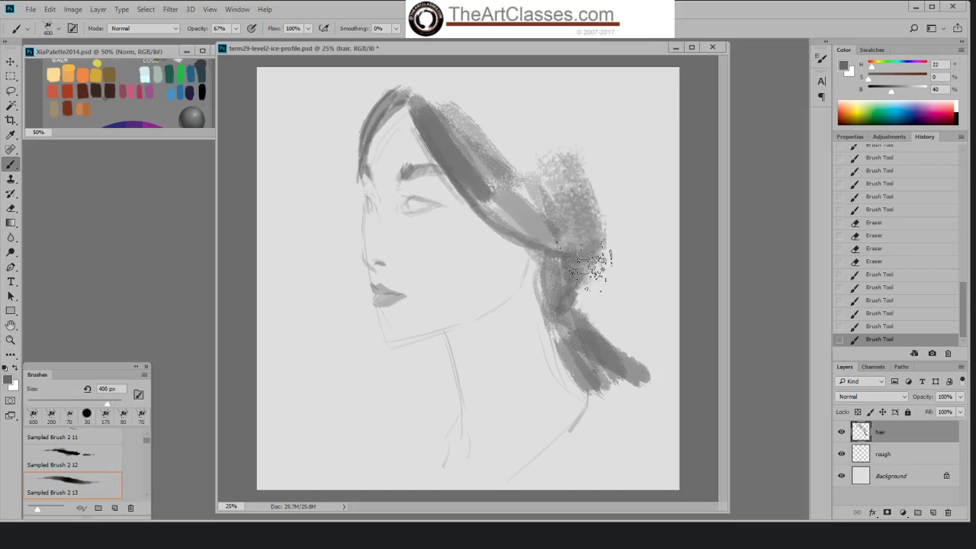
drag(570, 155, 579, 263)
drag(509, 206, 527, 224)
mouse_move(593, 275)
mouse_down()
mouse_move(560, 286)
mouse_move(566, 304)
mouse_move(545, 299)
mouse_move(546, 330)
mouse_up()
- Paint strands along the front edge of the gathered hair down the neck with the brush at 125 px and 100 px
key(bracketleft)
key(bracketleft)
key(bracketleft)
key(bracketleft)
key(bracketleft)
key(bracketleft)
drag(536, 278, 543, 347)
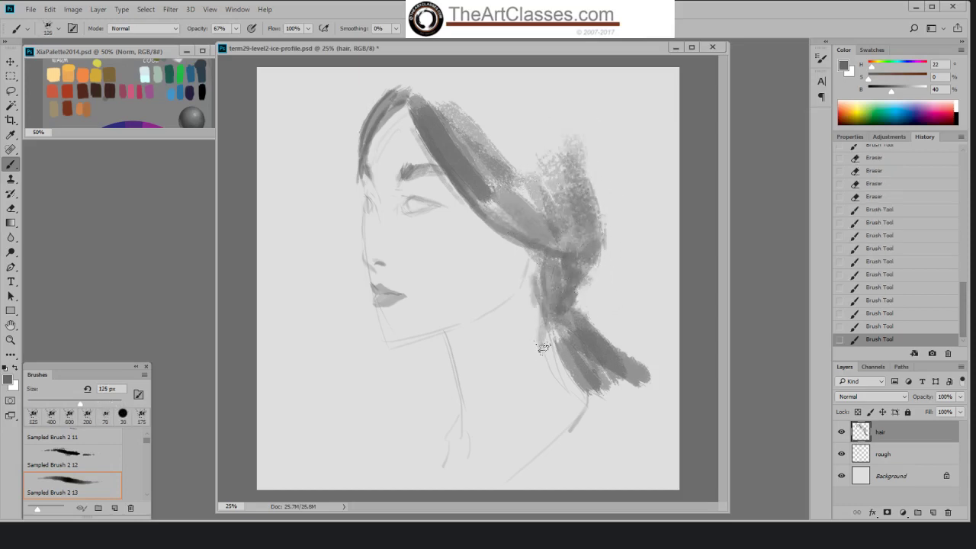
key(bracketleft)
drag(542, 282, 575, 381)
- Deepen the hair behind the ear with the larger brush and paint a small dark lock over the ear at 60 px
key(bracketright)
key(bracketright)
key(bracketright)
key(bracketright)
key(bracketright)
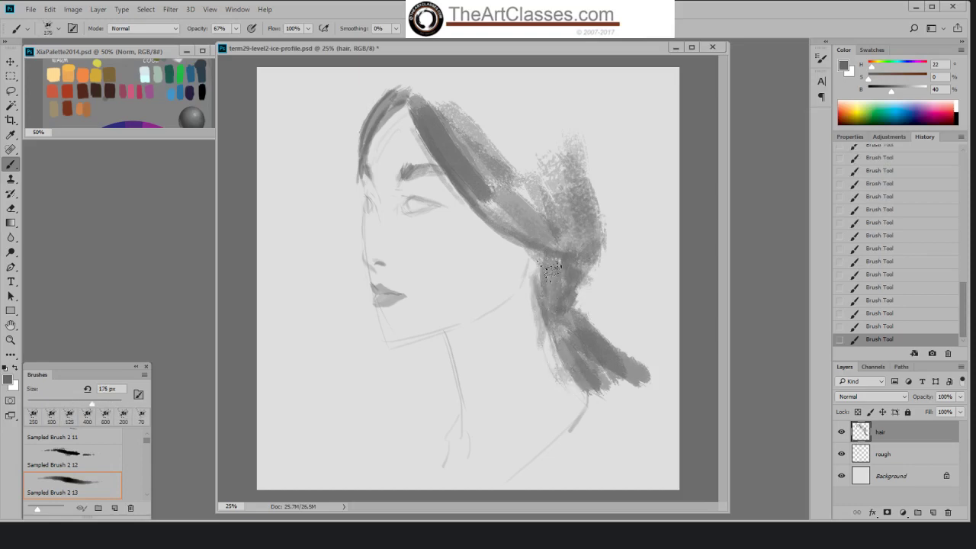
key(bracketleft)
key(bracketleft)
key(bracketleft)
key(bracketleft)
key(bracketleft)
key(bracketleft)
drag(522, 273, 556, 262)
drag(536, 275, 541, 282)
- Choose Sampled Brush 3 3 at 175 px and paint streaky hair texture over the crown
key(bracketright)
key(bracketright)
key(bracketright)
key(bracketright)
key(bracketright)
key(bracketright)
key(bracketright)
key(bracketright)
key(bracketright)
key(bracketright)
key(bracketright)
key(bracketright)
right_click(507, 114)
click(582, 274)
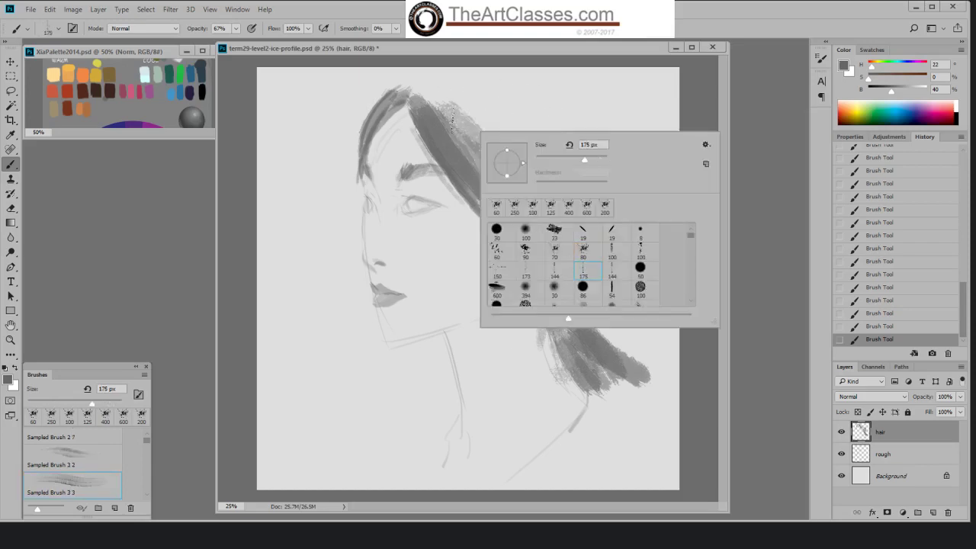
mouse_move(424, 103)
mouse_down()
mouse_move(519, 116)
mouse_move(542, 190)
mouse_move(516, 164)
mouse_up()
- Try texturing the hair with the brush enlarged to 500 px
key(bracketright)
key(bracketright)
key(bracketright)
key(bracketright)
key(bracketright)
click(874, 327)
- Paint streaky texture across the back of the head and the crown, reducing the brush to 250 px and 175 px
key(bracketleft)
key(bracketleft)
mouse_move(499, 202)
mouse_down()
mouse_move(566, 221)
mouse_move(571, 137)
mouse_up()
key(bracketleft)
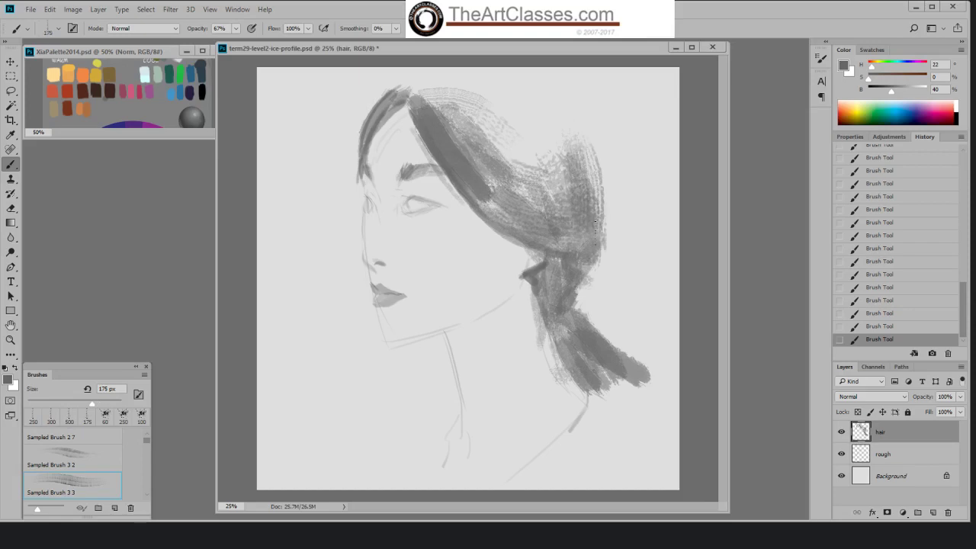
mouse_move(594, 223)
mouse_down()
mouse_move(542, 244)
mouse_move(596, 217)
mouse_up()
drag(415, 94, 437, 93)
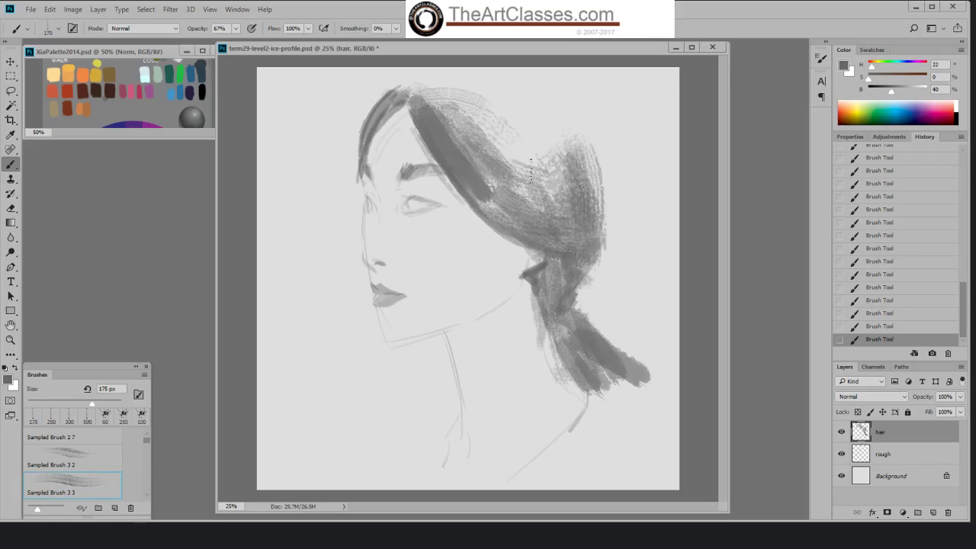
- Choose Sampled Brush 2 13 and paint a broad stroke through the hair above the ear at 400 px
right_click(559, 168)
click(661, 287)
click(697, 125)
key(bracketright)
key(bracketright)
key(bracketright)
key(bracketright)
key(bracketright)
key(bracketright)
key(bracketright)
key(bracketright)
key(bracketright)
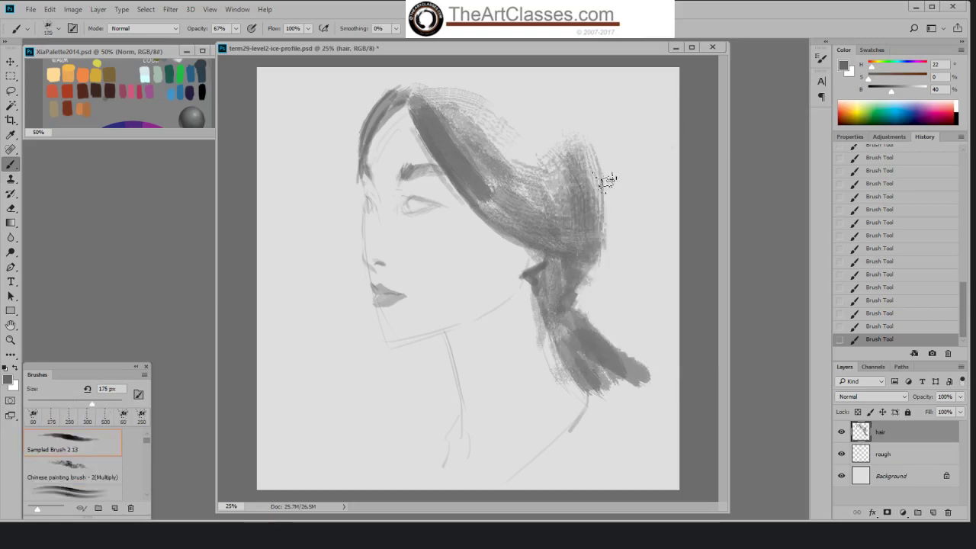
drag(524, 177, 571, 250)
- Darken the hair above and behind the ear with brush sizes of 175 px and 200 px
key(bracketleft)
key(bracketleft)
key(bracketleft)
key(bracketleft)
drag(536, 213, 556, 251)
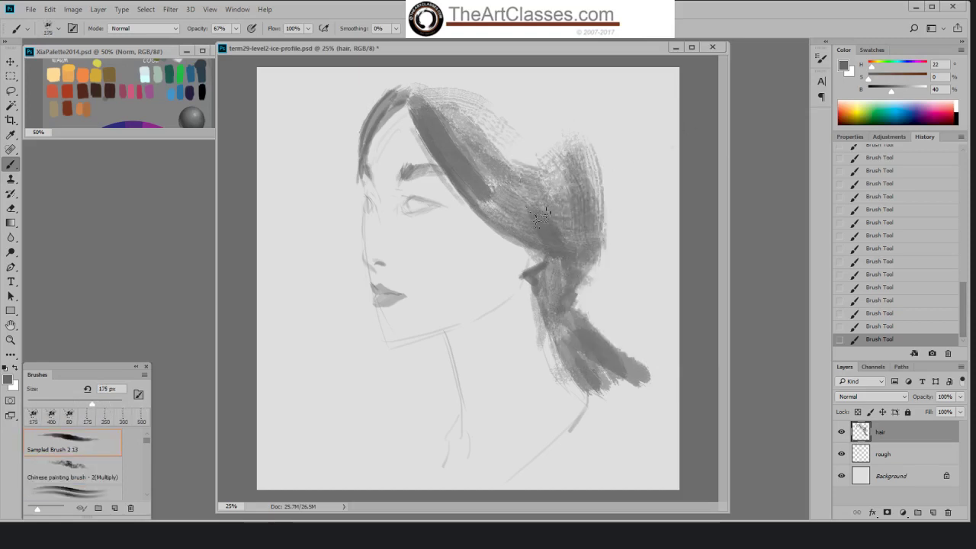
mouse_move(512, 220)
mouse_down()
mouse_move(552, 255)
mouse_move(570, 247)
mouse_move(575, 265)
mouse_move(565, 267)
mouse_move(582, 264)
mouse_up()
key(bracketright)
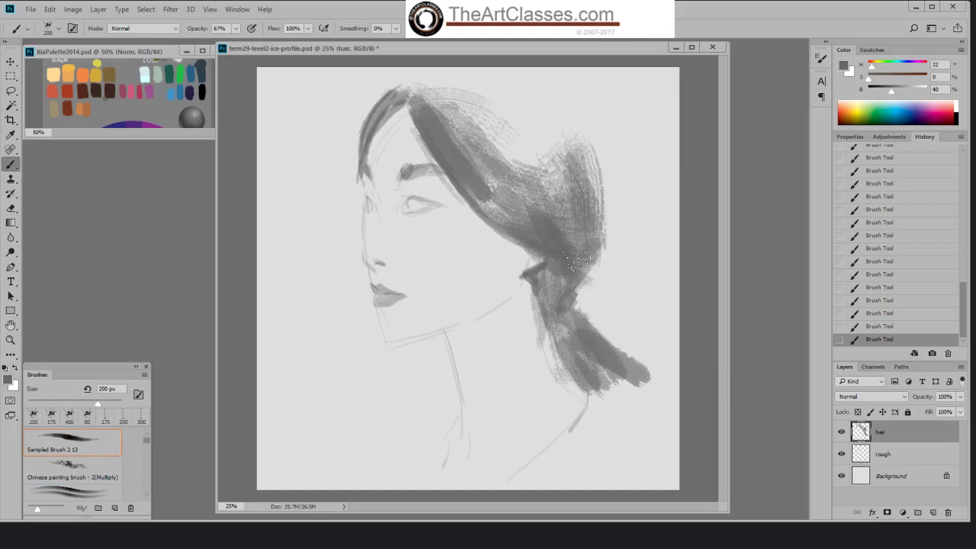
drag(569, 229, 578, 258)
- Darken the front hair beside the forehead at 80 px and paint a small peak at the parting
key(bracketleft)
key(bracketleft)
key(bracketleft)
key(bracketleft)
drag(363, 132, 364, 153)
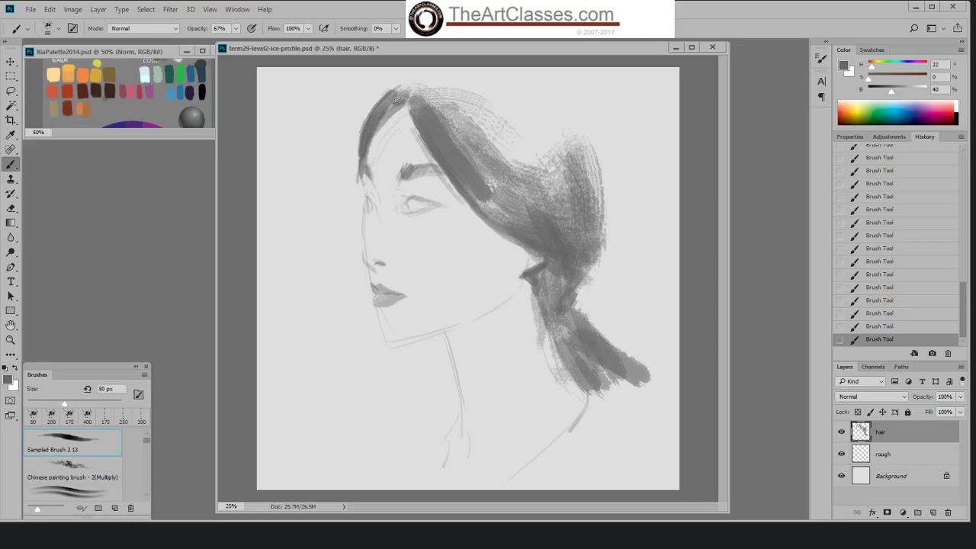
key(bracketleft)
key(bracketleft)
key(bracketright)
mouse_move(393, 103)
mouse_down()
mouse_move(432, 84)
mouse_move(412, 117)
mouse_move(437, 83)
mouse_up()
- Mark the outer contour of the hair at the back of the head with a 100 px brush
key(bracketright)
key(bracketright)
key(bracketright)
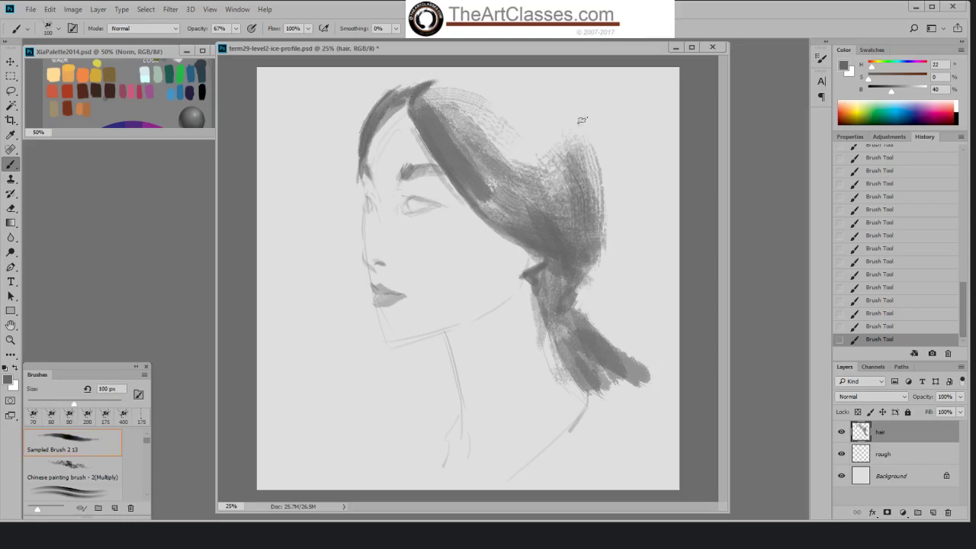
drag(579, 116, 608, 227)
drag(569, 98, 600, 149)
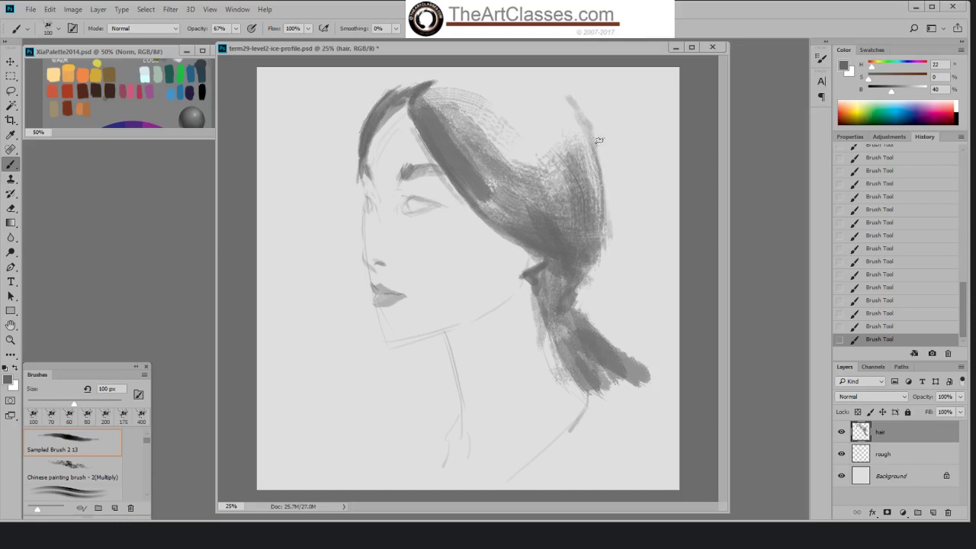
- Darken the hair above the ear and the gathered hair behind the neck at 150 px
key(bracketright)
key(bracketright)
mouse_move(516, 234)
mouse_down()
mouse_move(566, 242)
mouse_move(591, 232)
mouse_up()
mouse_move(549, 286)
mouse_down()
mouse_move(552, 278)
mouse_move(565, 336)
mouse_up()
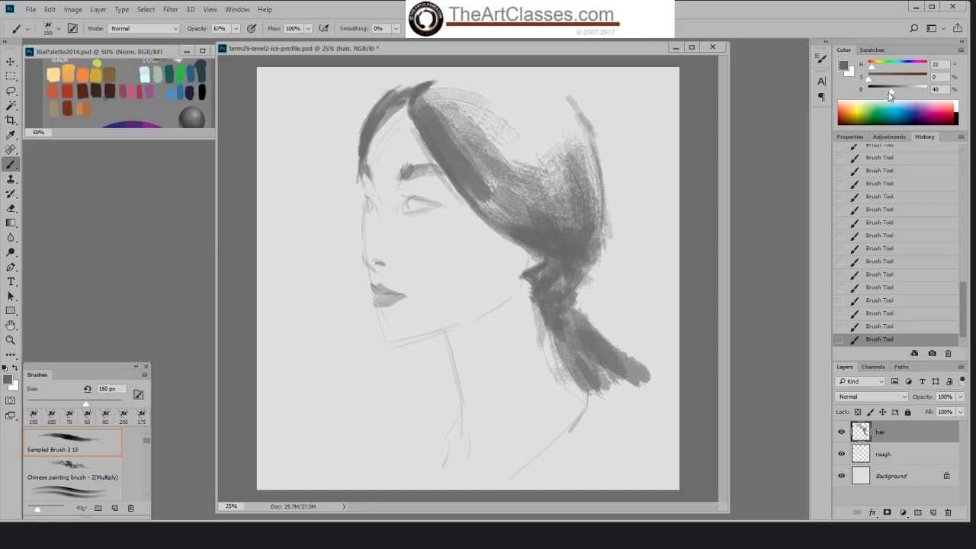
- Lower the paint color's brightness to 34% and deepen the hair above the ear with a larger brush
drag(890, 89, 887, 89)
key(bracketright)
key(bracketright)
key(bracketright)
key(bracketright)
mouse_move(555, 255)
mouse_down()
mouse_move(574, 281)
mouse_move(572, 295)
mouse_move(554, 275)
mouse_move(587, 258)
mouse_move(520, 234)
mouse_up()
- Darken the hairline from the ear up to the parting, reducing the brush from 100 px to 60 px
key(bracketleft)
key(bracketleft)
key(bracketleft)
key(bracketleft)
key(bracketleft)
key(bracketleft)
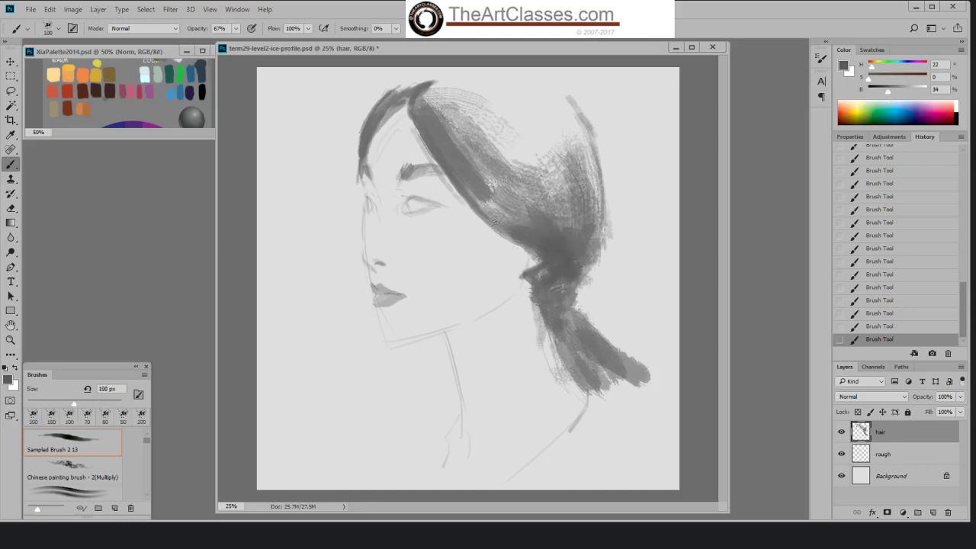
key(bracketleft)
key(bracketleft)
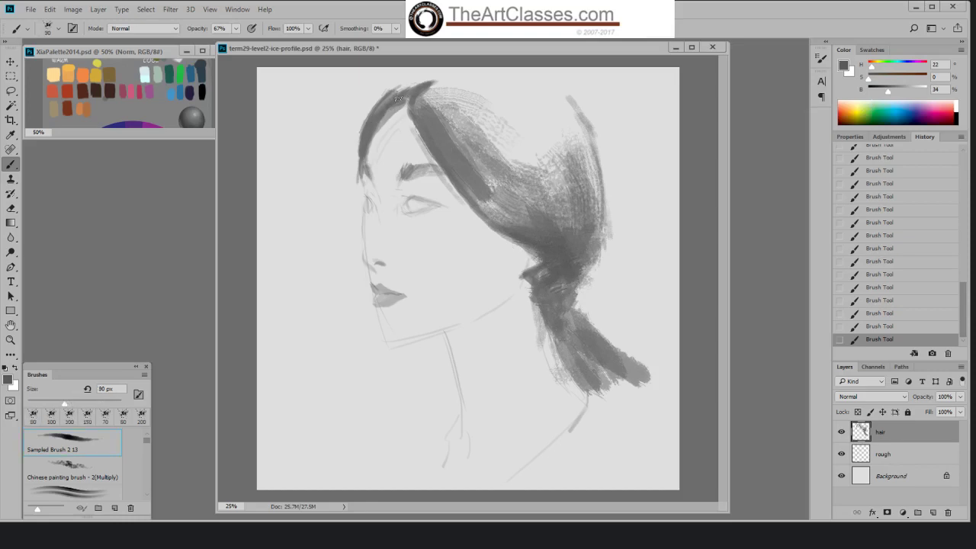
key(bracketleft)
key(bracketleft)
drag(416, 96, 450, 163)
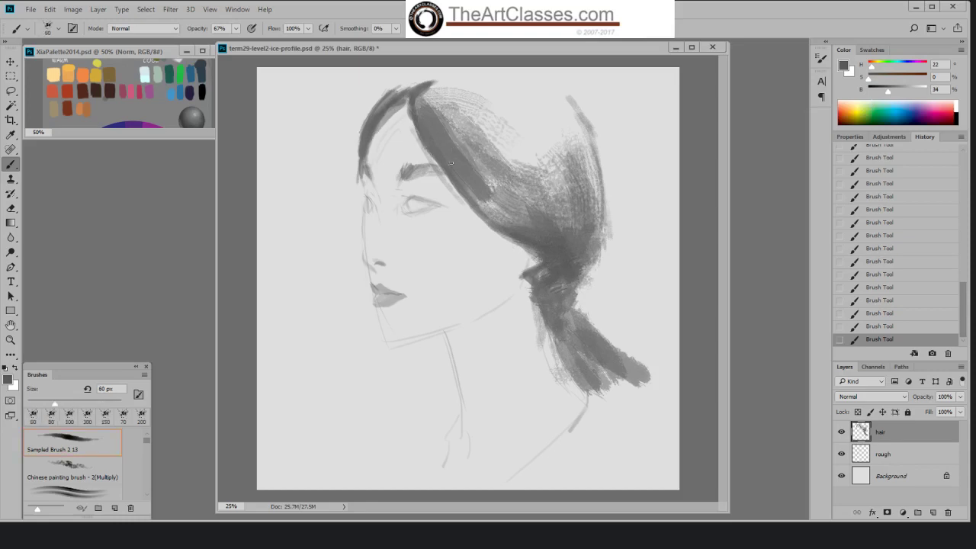
- Deepen the shadow across the lower back of the head with the brush enlarged to 500 px
key(bracketright)
key(bracketright)
key(bracketright)
key(bracketright)
key(bracketright)
key(bracketright)
key(bracketright)
key(bracketright)
key(bracketright)
key(bracketright)
key(bracketright)
key(bracketright)
drag(550, 212, 577, 254)
drag(518, 206, 564, 237)
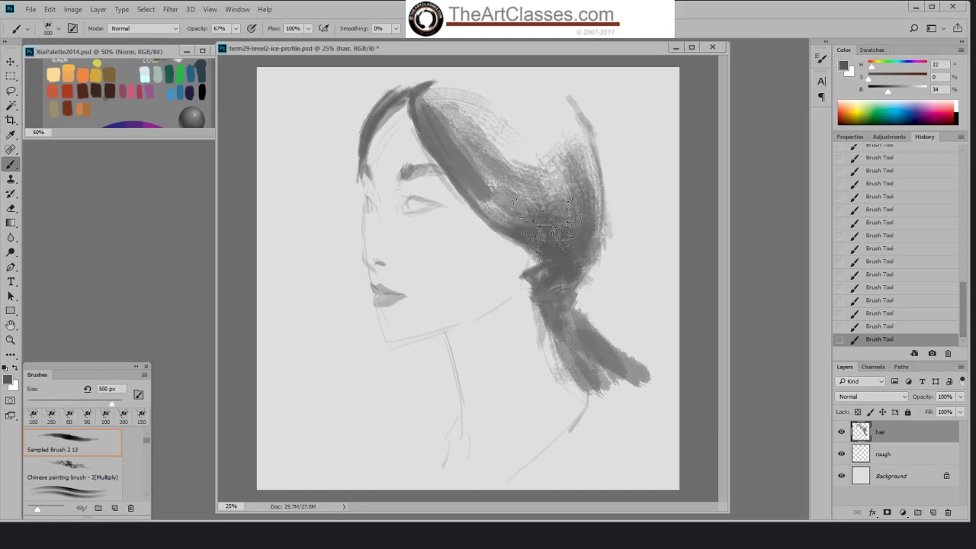
- Darken the back hair at 200 px and extend the top of the crown beside the parting at 250 px
key(bracketleft)
key(bracketleft)
key(bracketleft)
key(bracketleft)
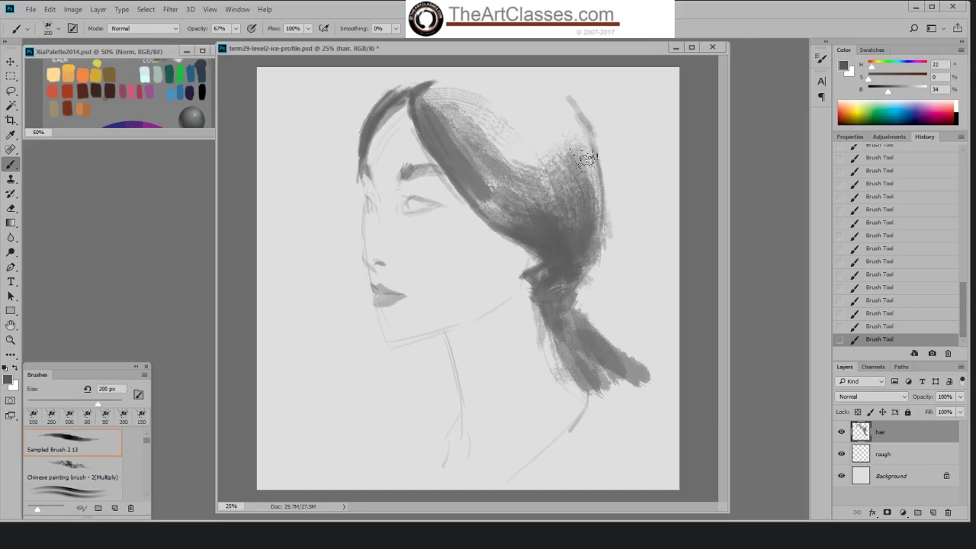
key(bracketright)
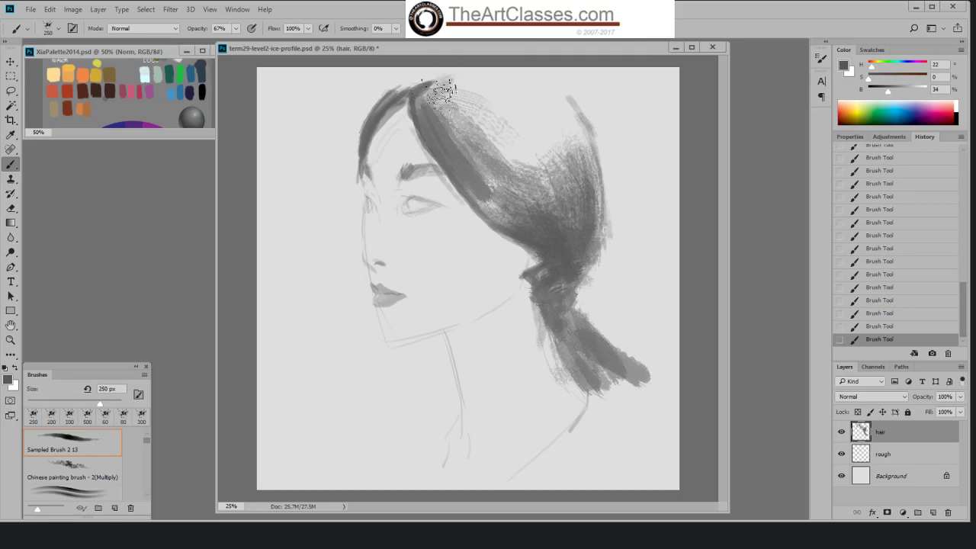
drag(456, 88, 469, 118)
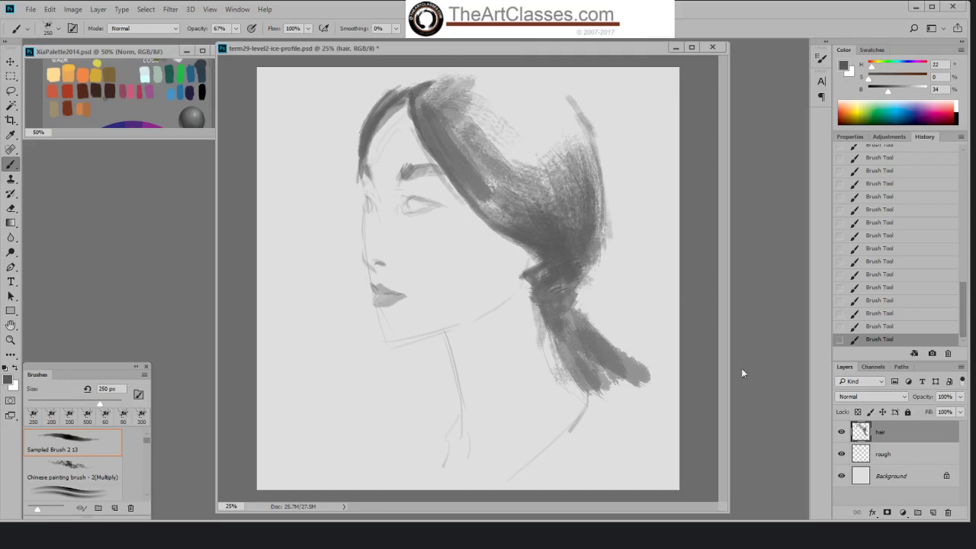
- Paint a short dark stroke where the hair gathers behind the ear with the brush reduced to 90 px
key(bracketleft)
key(bracketleft)
key(bracketleft)
key(bracketleft)
key(bracketleft)
key(bracketleft)
mouse_move(598, 280)
mouse_down()
mouse_move(533, 255)
mouse_move(602, 274)
mouse_up()
- Raise the brush opacity to 82% and paint the dark knot with a small loop behind the ear
key(bracketleft)
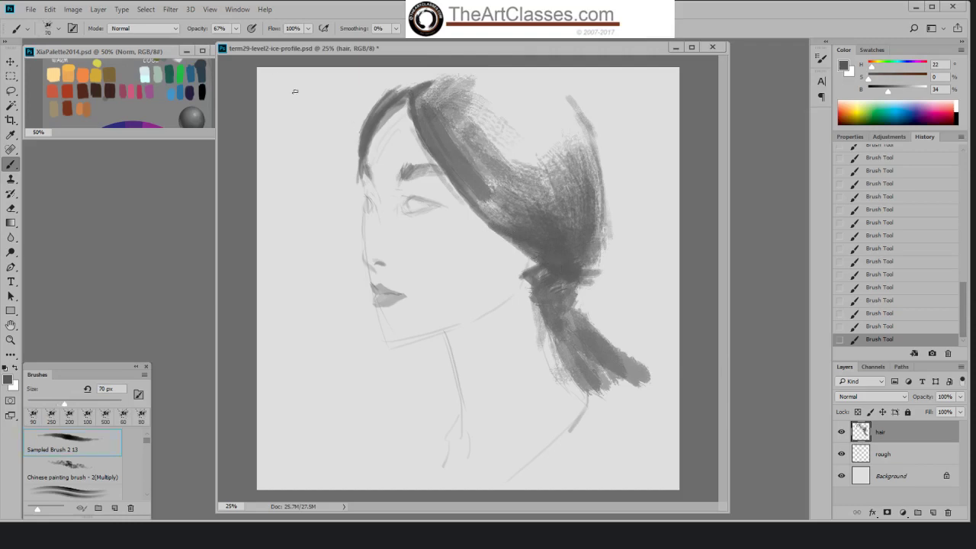
drag(235, 32, 239, 45)
mouse_move(543, 266)
mouse_down()
mouse_move(599, 283)
mouse_move(566, 284)
mouse_up()
- Sharpen the hairline down to the ear and add fine strands at the back of the head at 50 px
key(bracketleft)
key(bracketleft)
key(bracketleft)
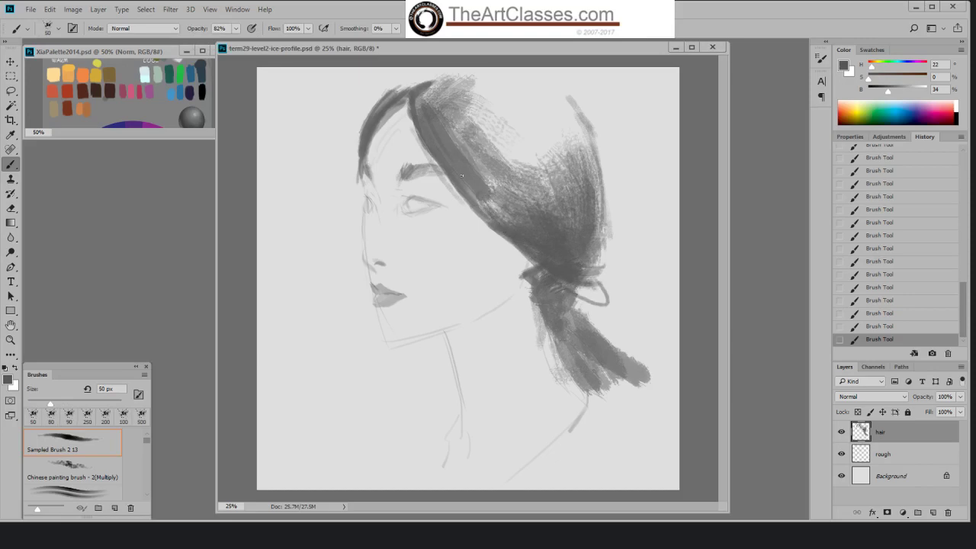
drag(460, 176, 533, 267)
drag(560, 207, 568, 186)
mouse_move(599, 229)
mouse_down()
mouse_move(563, 176)
mouse_move(602, 257)
mouse_move(589, 167)
mouse_up()
- Paint loose strands on the upper back of the hair and define its back contour at 60 px
key(bracketright)
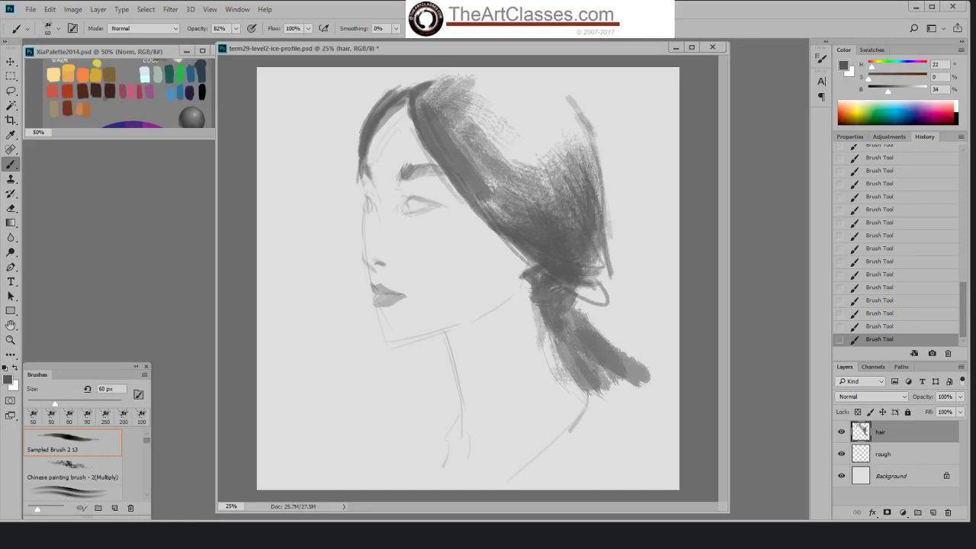
mouse_move(552, 120)
mouse_down()
mouse_move(585, 176)
mouse_move(601, 257)
mouse_move(553, 144)
mouse_move(569, 176)
mouse_up()
drag(600, 205, 611, 276)
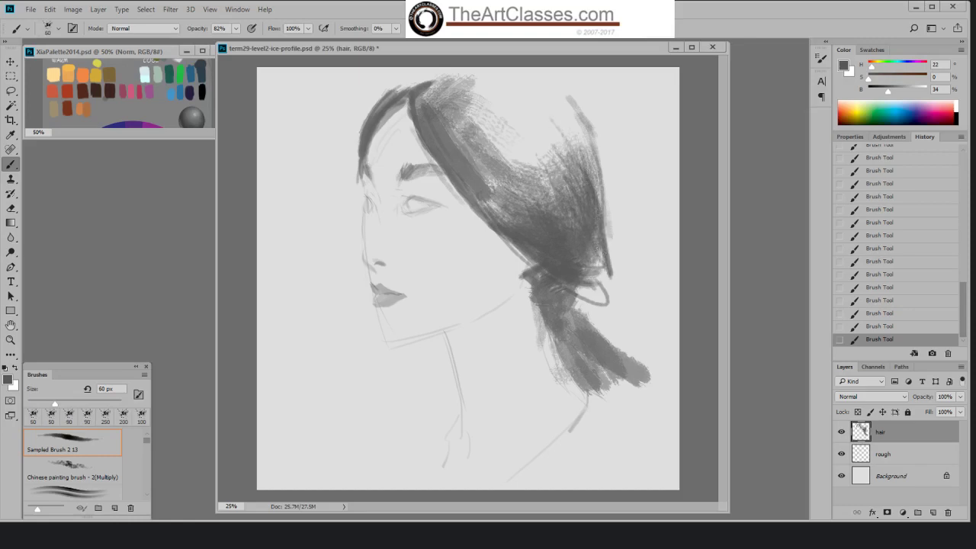
drag(598, 242, 604, 273)
- Add dark strands from the knot down through the ponytail
mouse_move(563, 303)
mouse_down()
mouse_move(545, 315)
mouse_move(564, 297)
mouse_move(573, 311)
mouse_up()
mouse_move(562, 311)
mouse_down()
mouse_move(588, 367)
mouse_move(554, 323)
mouse_move(557, 355)
mouse_up()
drag(568, 302, 622, 351)
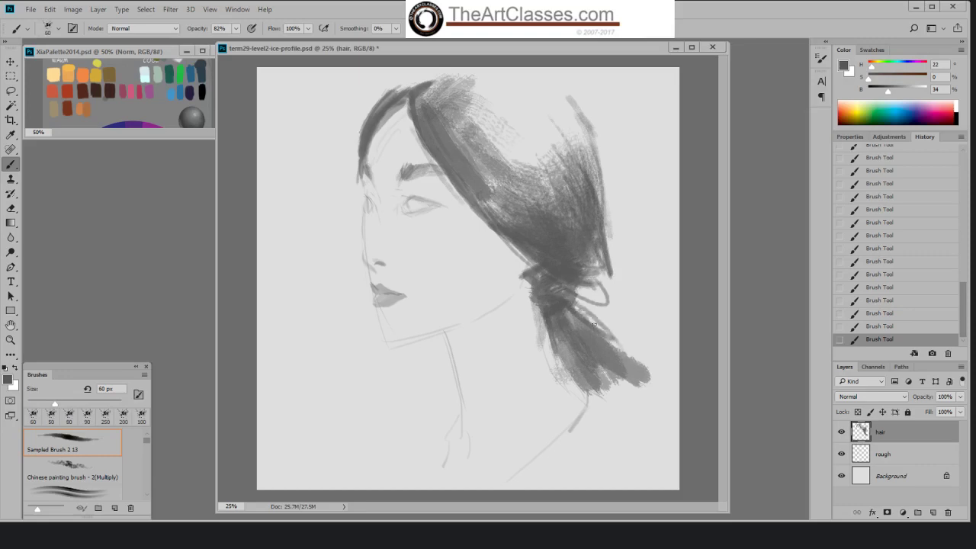
- Darken the upper side of the ponytail down to its tip with the brush enlarged to 150 px
key(bracketright)
key(bracketright)
key(bracketright)
key(bracketright)
key(bracketright)
key(bracketright)
drag(581, 310, 649, 374)
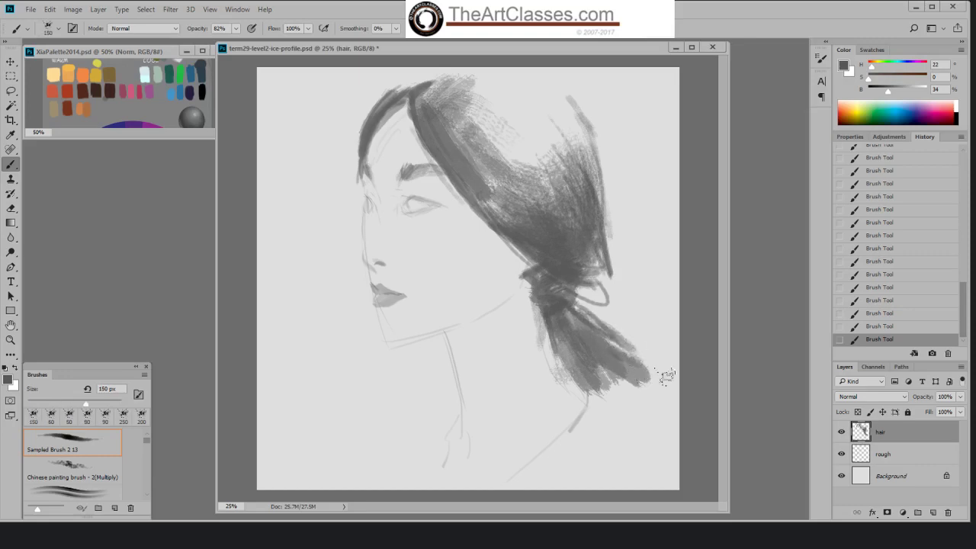
- Fill the pale gap between the crown and the back of the head with a 500 px brush
key(bracketright)
key(bracketright)
key(bracketright)
key(bracketright)
key(bracketright)
key(bracketright)
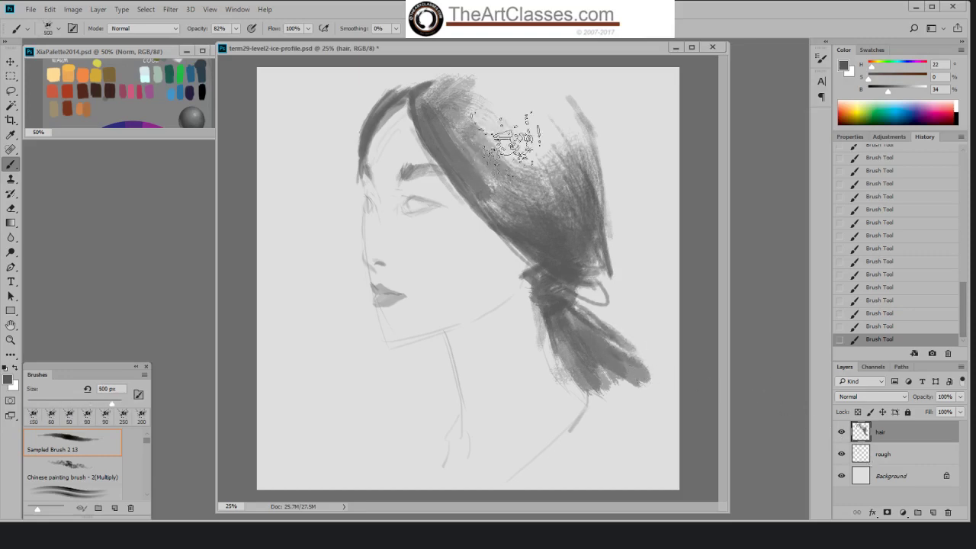
drag(509, 144, 570, 208)
mouse_move(541, 153)
mouse_down()
mouse_move(532, 126)
mouse_move(563, 199)
mouse_move(505, 148)
mouse_move(551, 156)
mouse_move(556, 170)
mouse_move(543, 114)
mouse_move(583, 162)
mouse_up()
- Add rough texture to the middle of the crown at 400 px
key(bracketleft)
key(bracketleft)
key(bracketleft)
key(bracketright)
key(bracketright)
drag(543, 191, 501, 158)
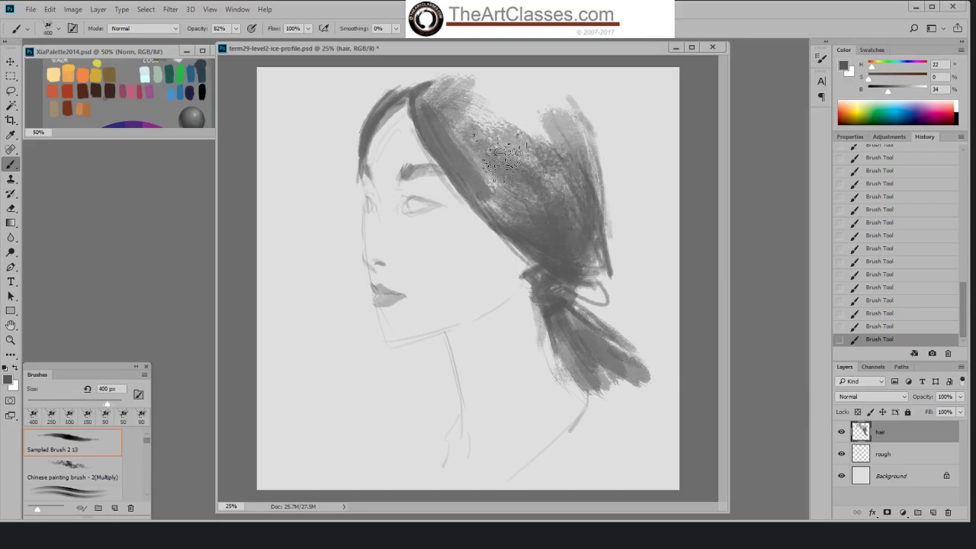
- Darken the upper back edge of the hair with brush sizes of 200 px and 90 px
key(bracketleft)
key(bracketleft)
key(bracketleft)
drag(561, 108, 598, 152)
key(bracketleft)
key(bracketleft)
key(bracketleft)
key(bracketleft)
key(bracketleft)
mouse_move(573, 114)
mouse_down()
mouse_move(606, 241)
mouse_move(601, 208)
mouse_up()
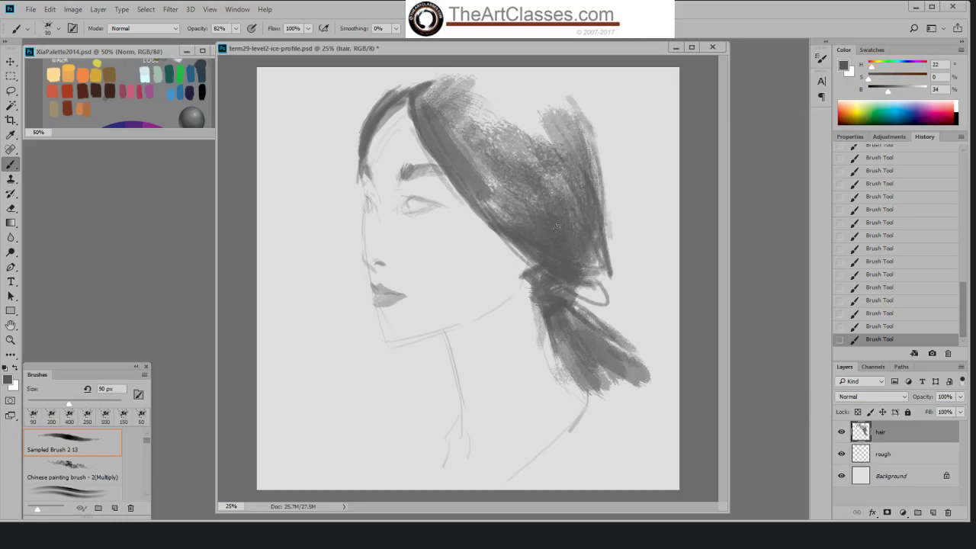
- Add a new layer above the hair and paint the near eye's dark upper lid and inner corner
click(928, 515)
key(bracketleft)
key(bracketleft)
key(bracketleft)
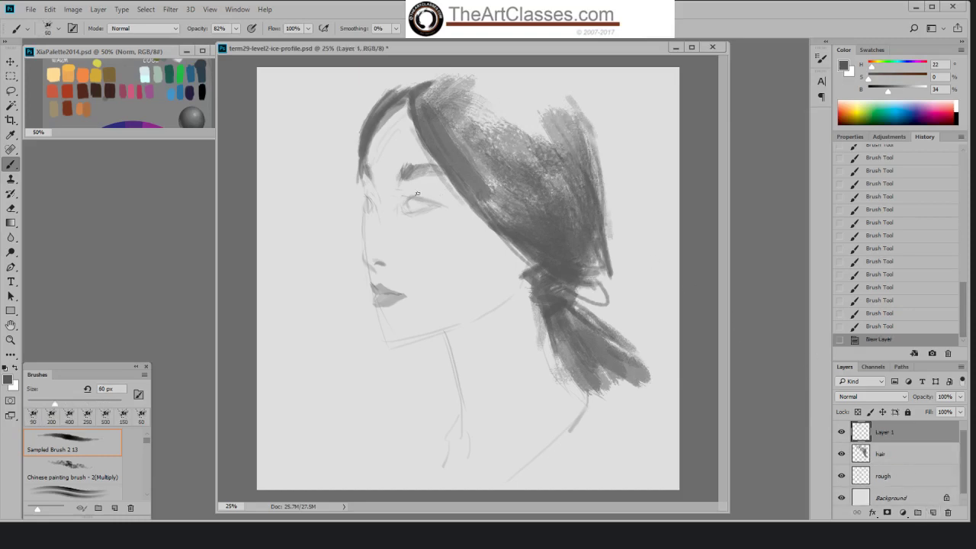
key(bracketleft)
key(bracketleft)
mouse_move(402, 208)
mouse_down()
mouse_move(416, 210)
mouse_move(409, 195)
mouse_move(445, 205)
mouse_up()
drag(408, 203, 409, 200)
- Refine the near eye's lower lid, reducing the brush to 40 px
key(bracketright)
key(bracketright)
key(bracketright)
key(bracketright)
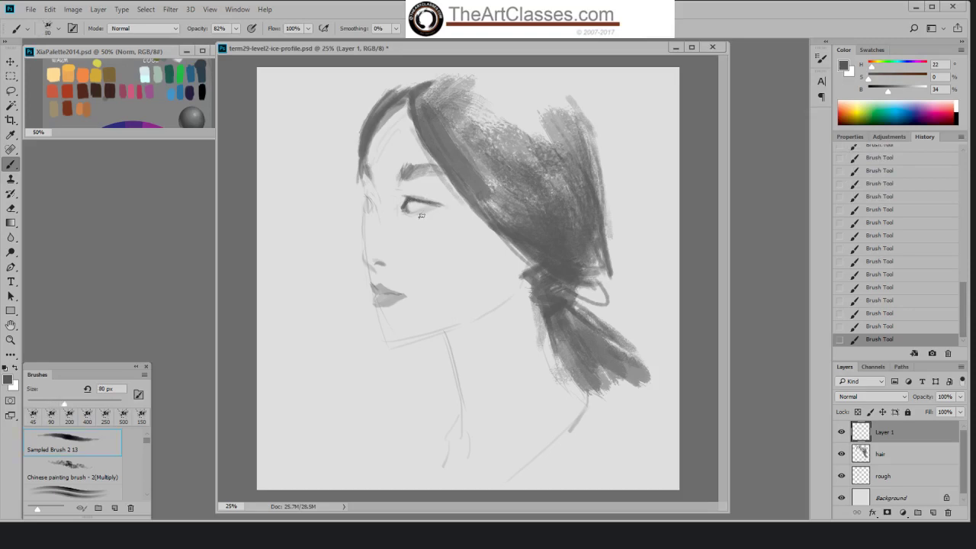
key(bracketleft)
key(bracketleft)
key(bracketleft)
key(bracketleft)
key(bracketleft)
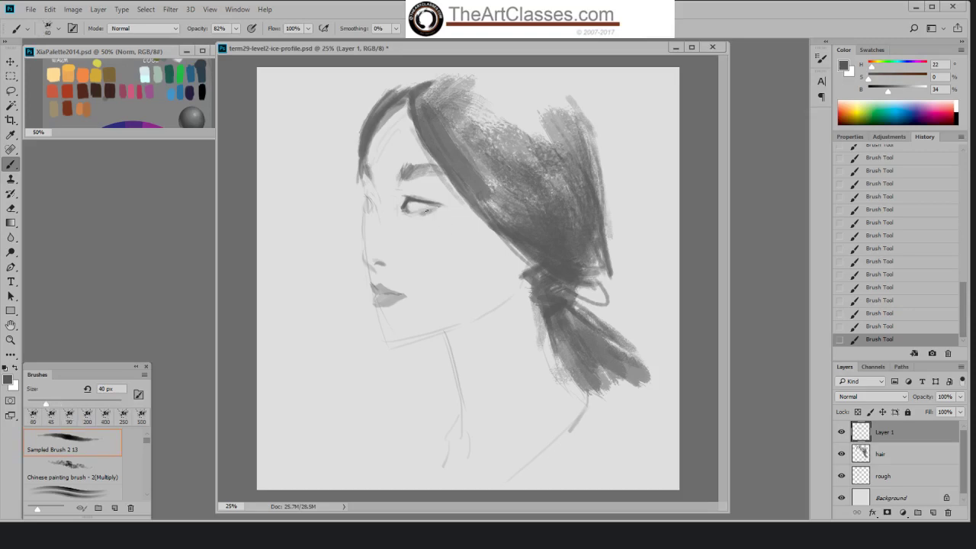
- Define the near eye's outline further and paint the far eye's dark lid line with finer brushes
key(bracketleft)
key(bracketright)
key(bracketright)
key(bracketright)
key(bracketleft)
key(bracketleft)
- Erase stray paint at the far eye's inner edge and touch up its lower edge at 20 px
key(e)
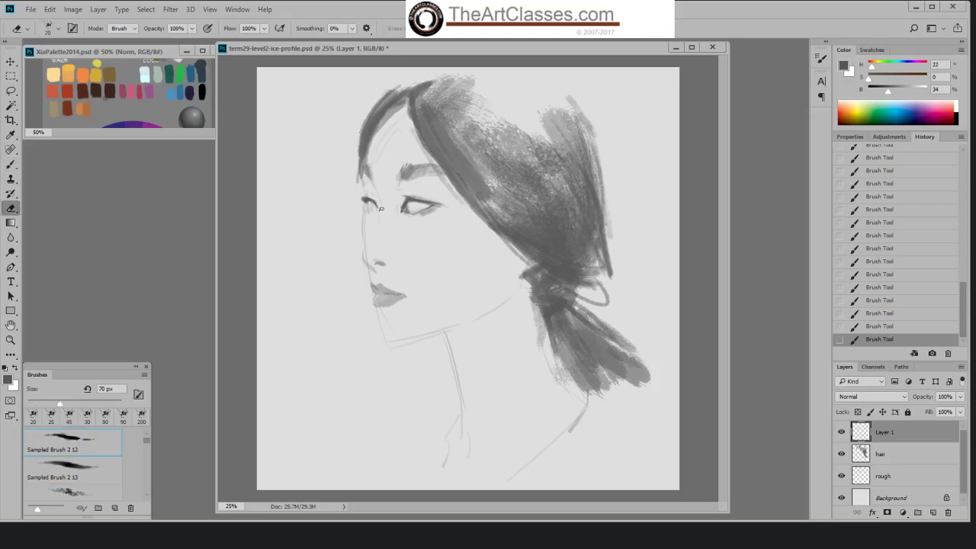
drag(381, 208, 377, 204)
key(b)
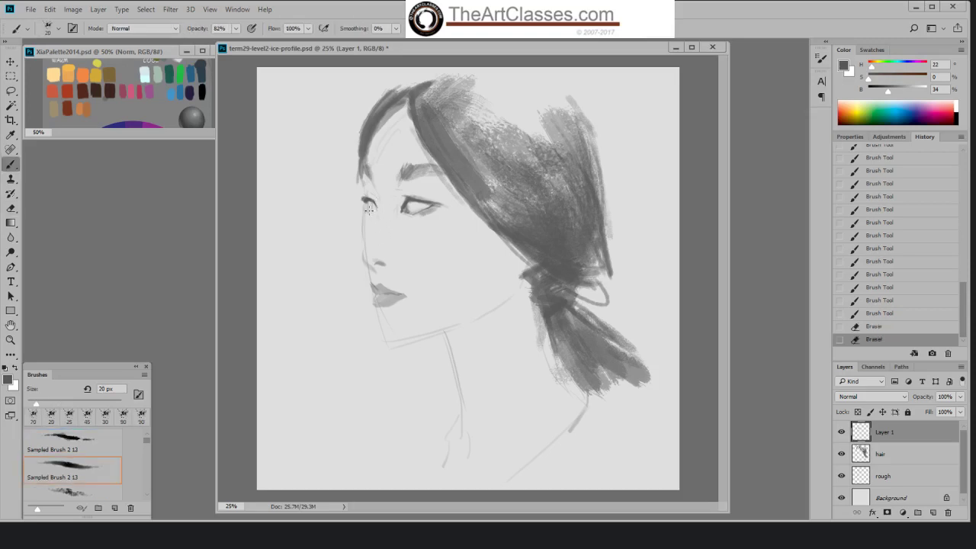
click(374, 210)
click(367, 211)
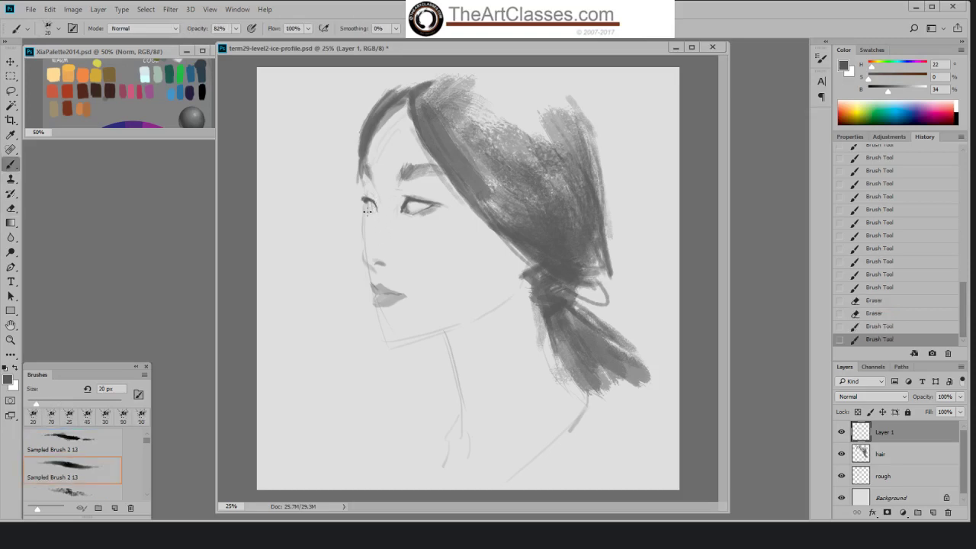
- Touch up the far eye's lower edge, enlarging the brush to 40 px
click(373, 211)
key(bracketright)
key(bracketright)
click(371, 211)
click(371, 210)
click(372, 212)
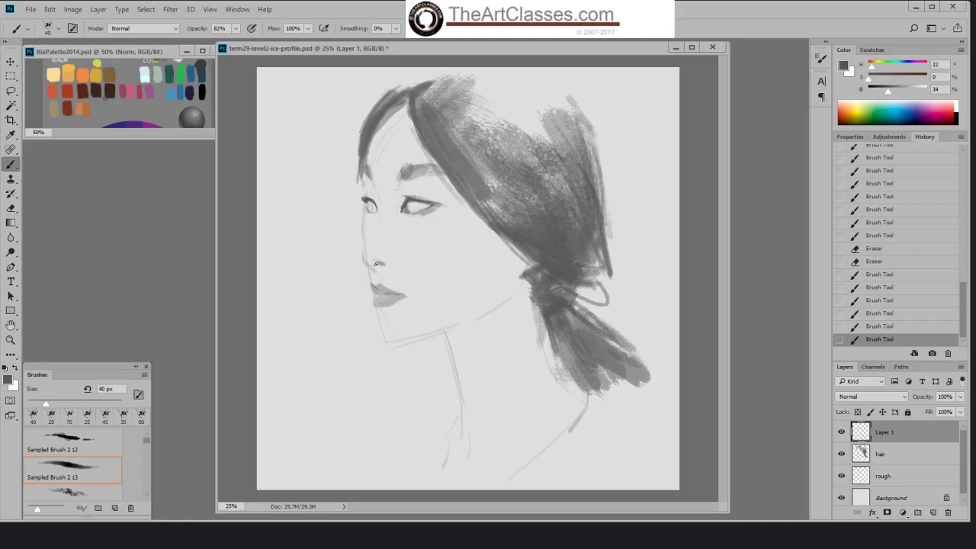
- Paint the near nostril as a dark accent, undoing the first stroke and redoing it
click(378, 262)
key(ctrl+z)
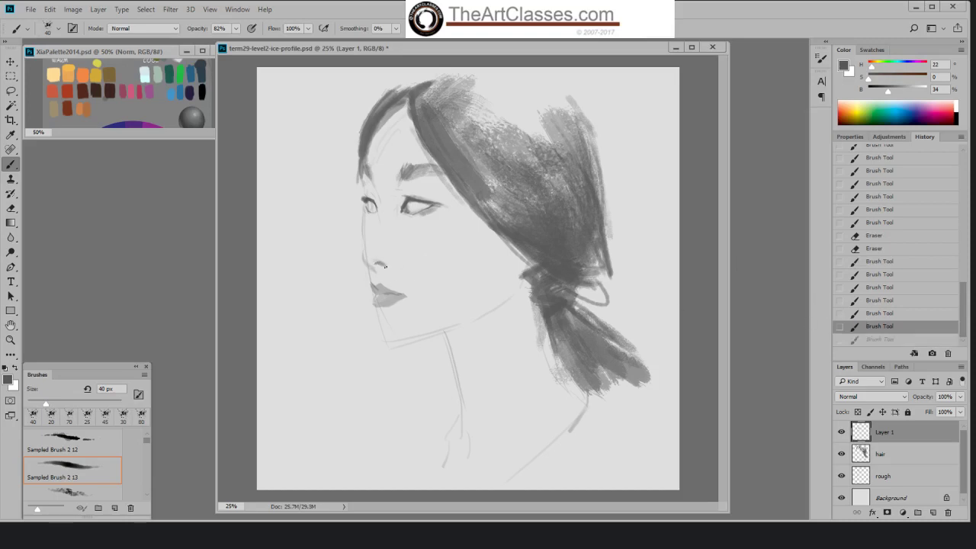
click(376, 262)
drag(376, 262, 386, 264)
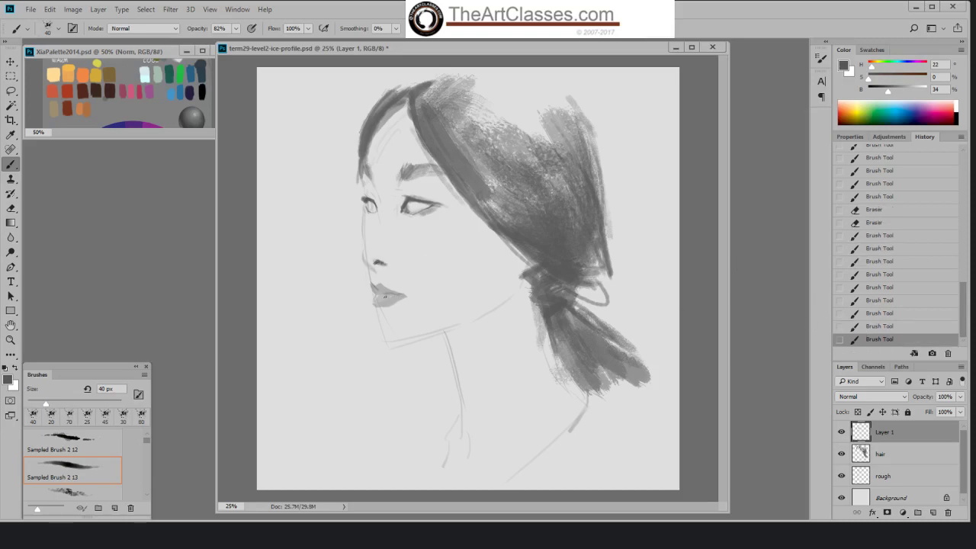
- Darken the underside of the nose tip and extend the nostril's shading at 40 px
click(366, 263)
click(365, 264)
click(365, 262)
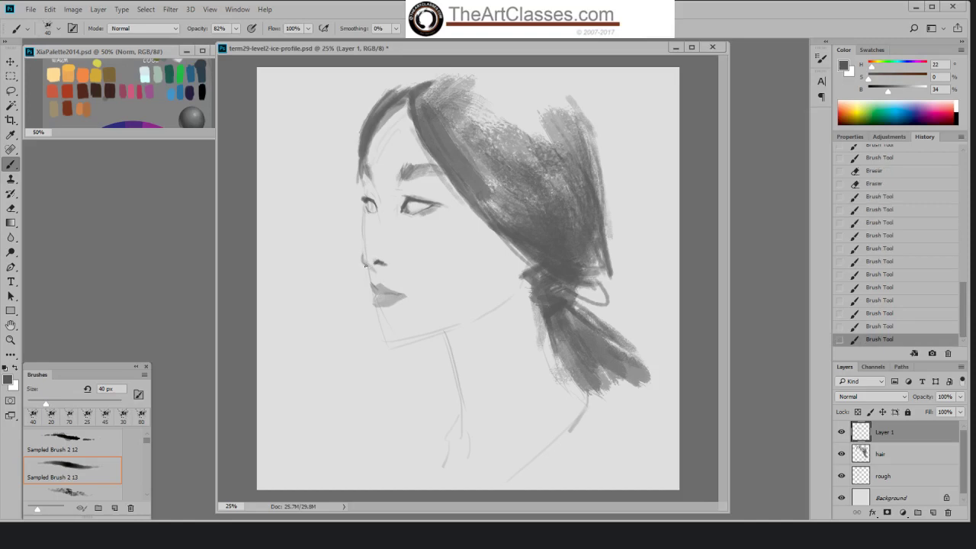
click(372, 262)
click(380, 262)
click(389, 263)
- Switch to Sampled Brush 2 12 at 50 px and paint the underside of the nose tip
right_click(431, 231)
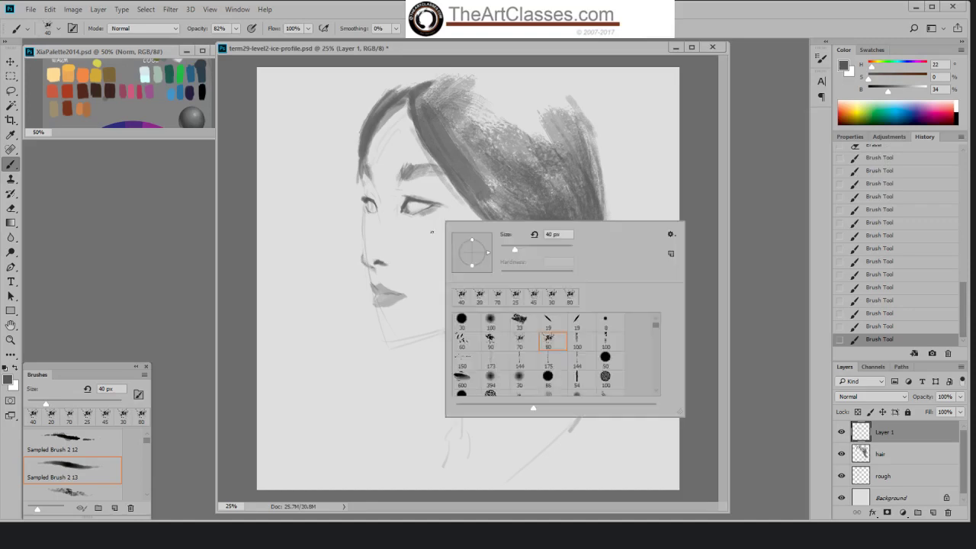
click(526, 352)
click(707, 172)
key(bracketleft)
key(bracketleft)
key(bracketleft)
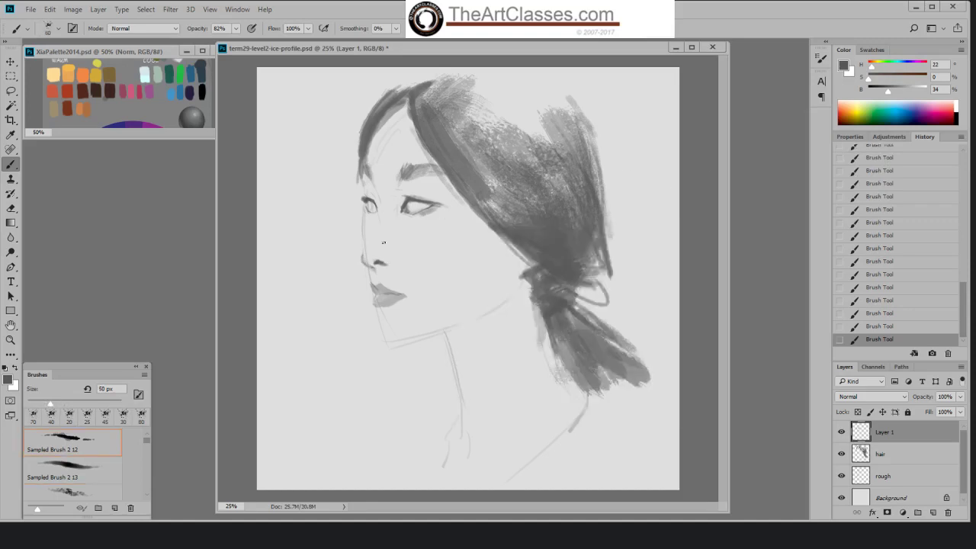
drag(362, 259, 371, 266)
- Erase excess paint around the nose tip and redraw its underside and front contour at 45 px
key(e)
drag(360, 258, 372, 268)
key(b)
key(e)
key(b)
drag(372, 269, 367, 264)
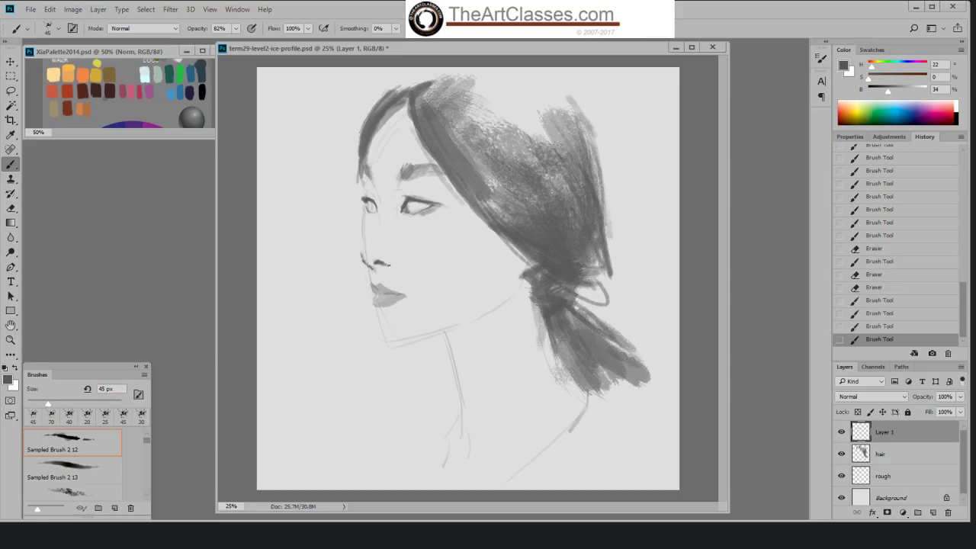
drag(362, 249, 363, 259)
- Lighten the brush colour to 47% brightness and try out the nose bridge line beside the far eye
drag(381, 204, 381, 218)
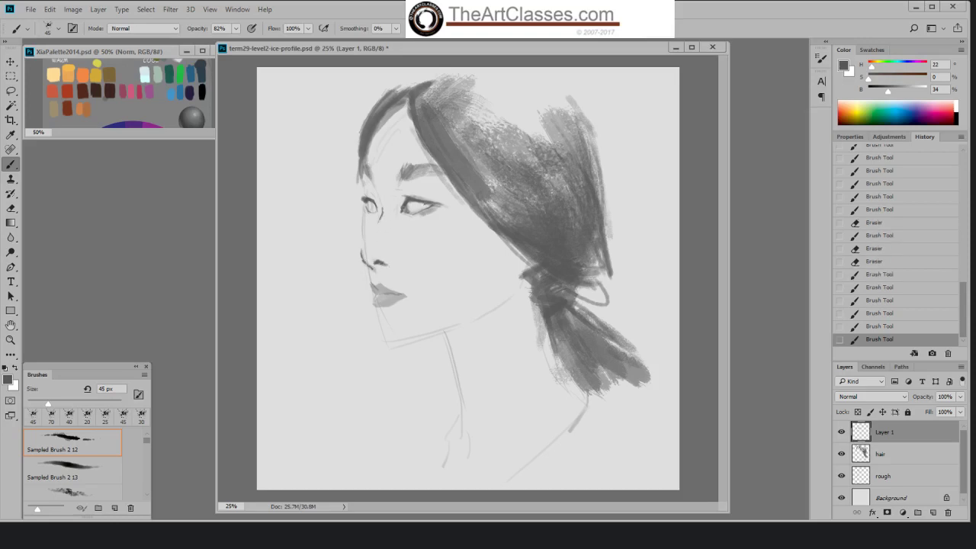
click(892, 328)
drag(887, 91, 895, 92)
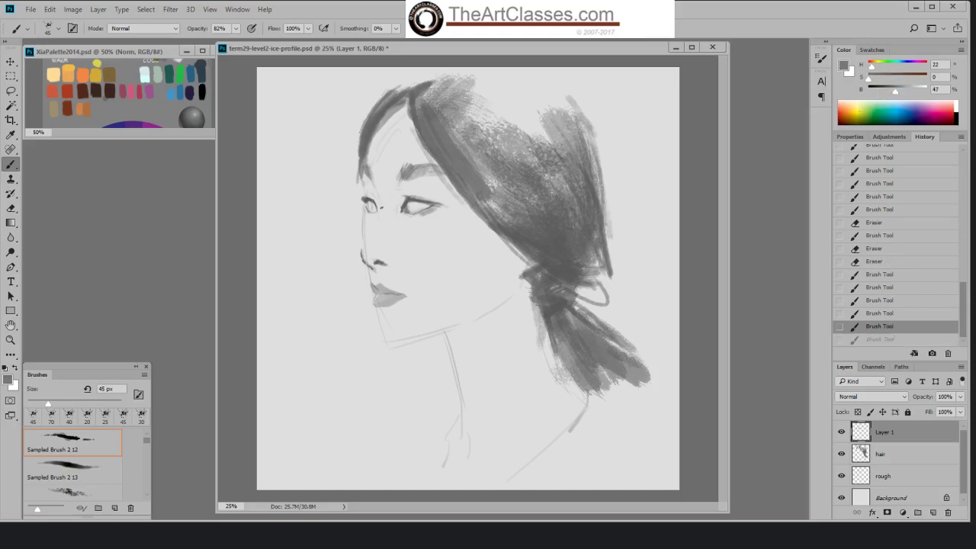
drag(381, 206, 370, 238)
click(905, 327)
- Draw the nose bridge line from beside the far eye down toward the tip with a finer brush
key(bracketleft)
key(bracketleft)
drag(379, 196, 375, 233)
key(bracketleft)
key(bracketleft)
key(bracketright)
key(bracketright)
key(bracketright)
key(bracketright)
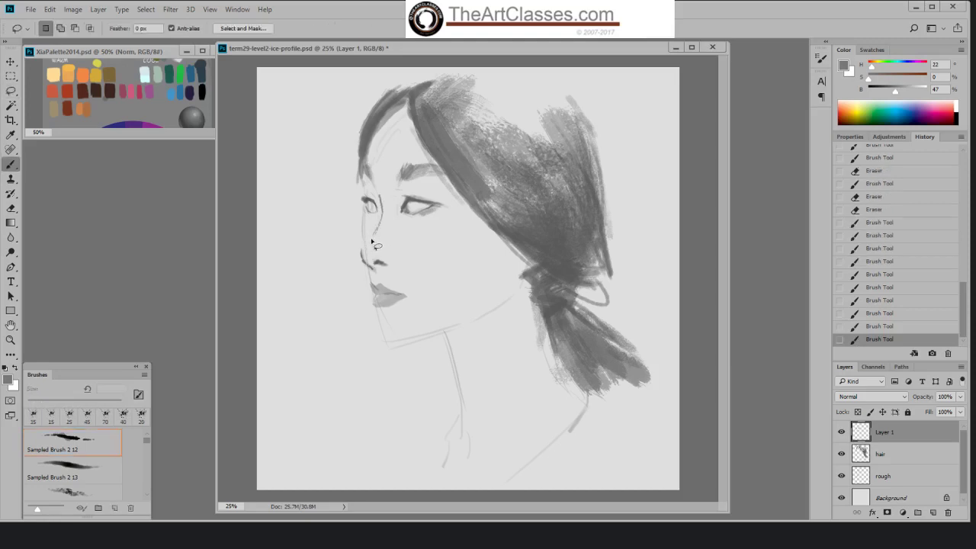
key(e)
drag(374, 240, 377, 221)
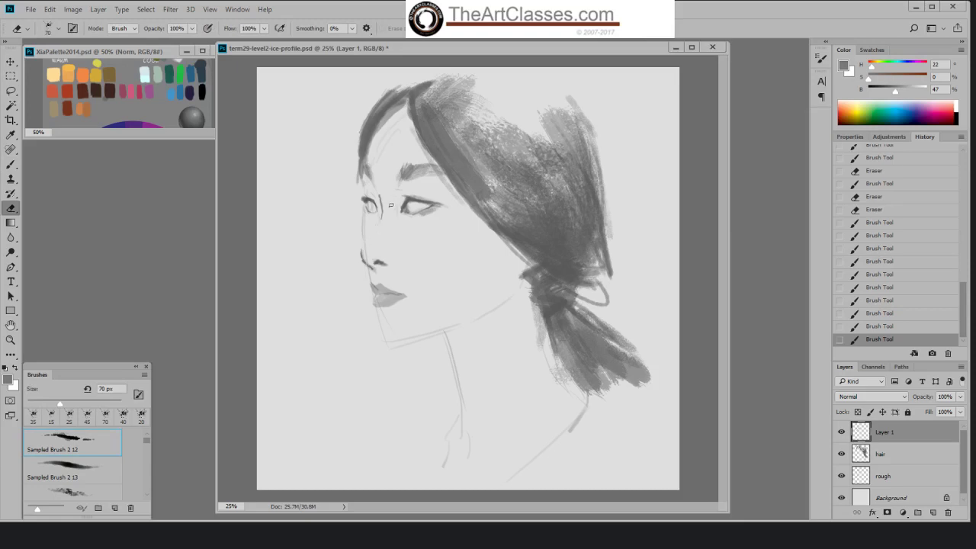
key(ctrl+z)
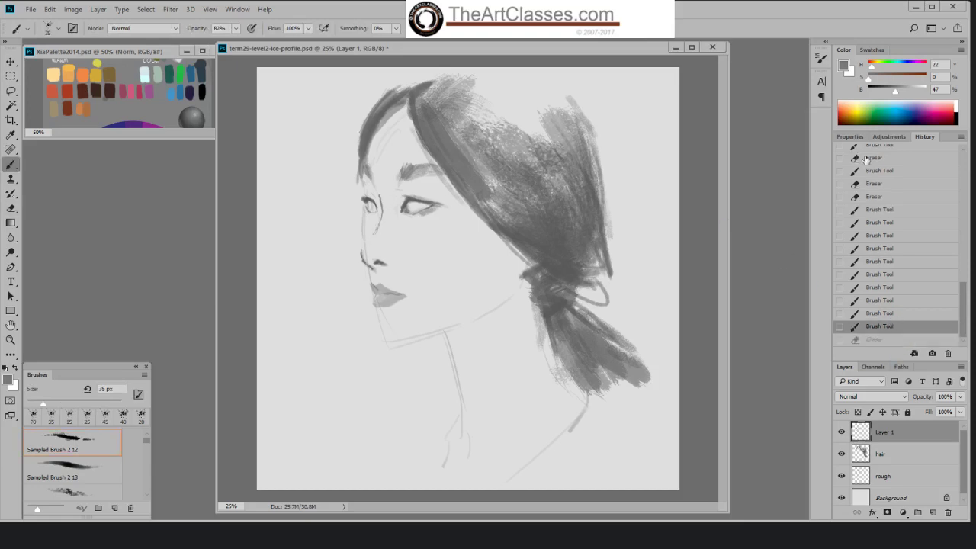
- Lower the eraser's opacity to 48% and soften the nose bridge line with it
key(e)
click(191, 30)
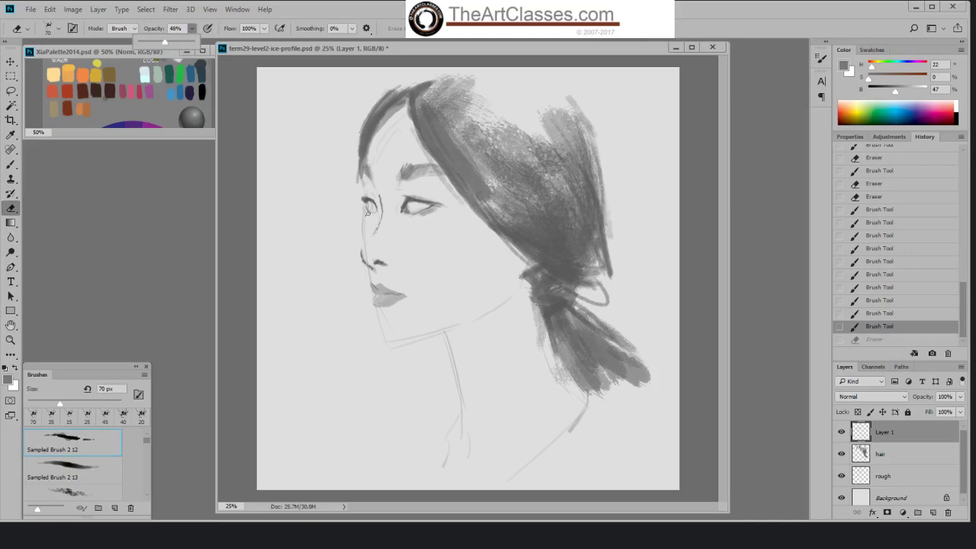
drag(374, 238, 388, 213)
click(390, 207)
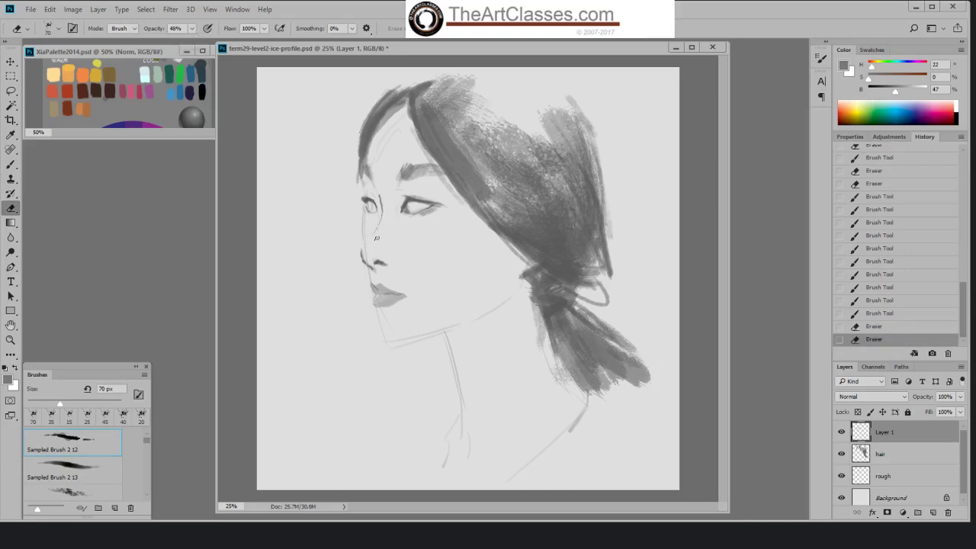
- Rework the lower nose bridge with a brush stroke and soft erasing, undoing the final bridge stroke
key(b)
mouse_move(369, 229)
mouse_down()
mouse_move(362, 256)
mouse_move(381, 221)
mouse_move(376, 230)
mouse_up()
key(e)
key(b)
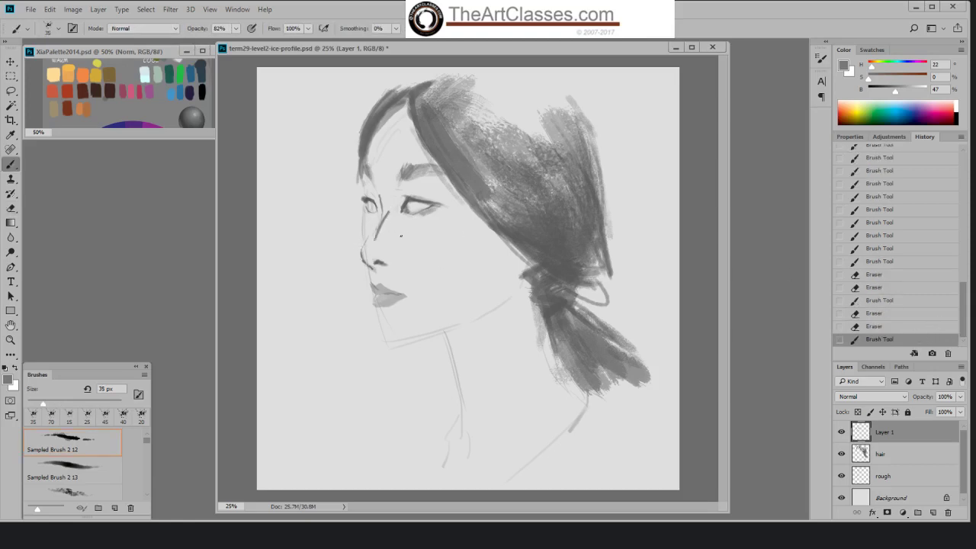
click(890, 325)
key(e)
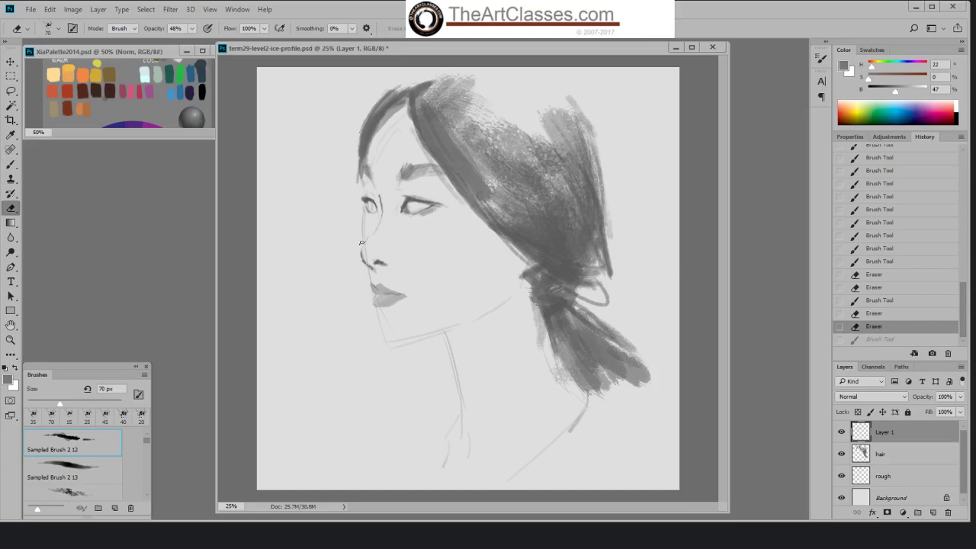
- Add the contour between the bridge and the nose tip and soften it and the tip's underside with the eraser
key(b)
mouse_move(362, 243)
mouse_down()
mouse_move(419, 207)
mouse_move(376, 238)
mouse_move(389, 216)
mouse_move(369, 245)
mouse_up()
key(e)
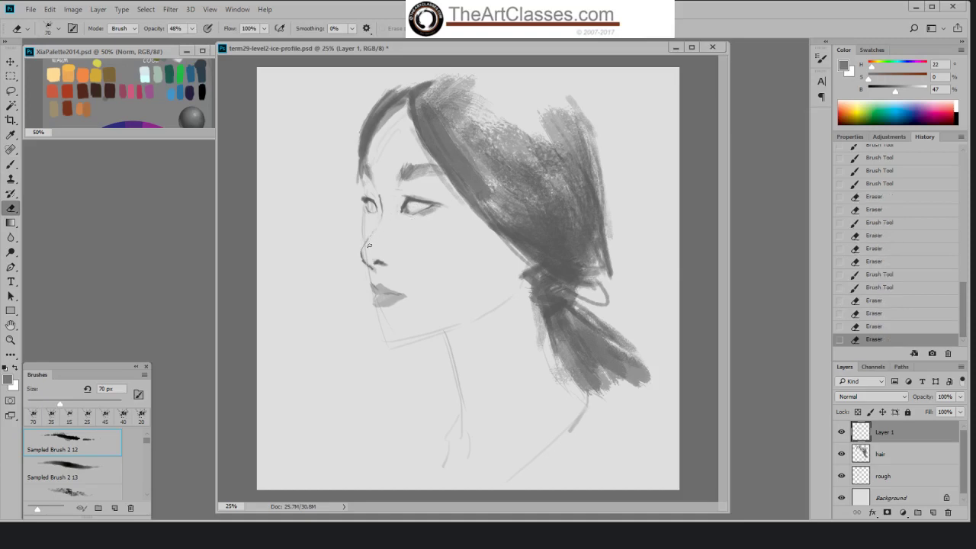
click(369, 245)
key(b)
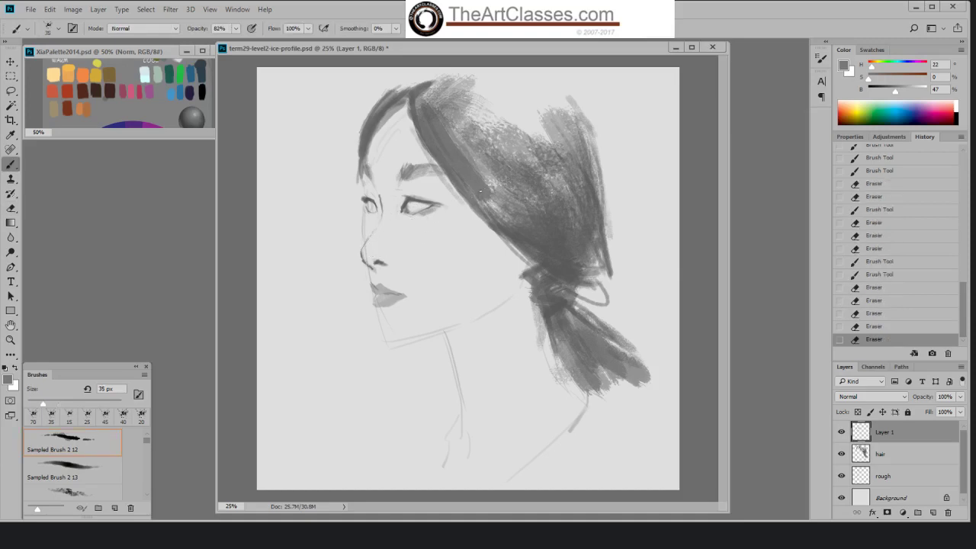
key(e)
click(364, 268)
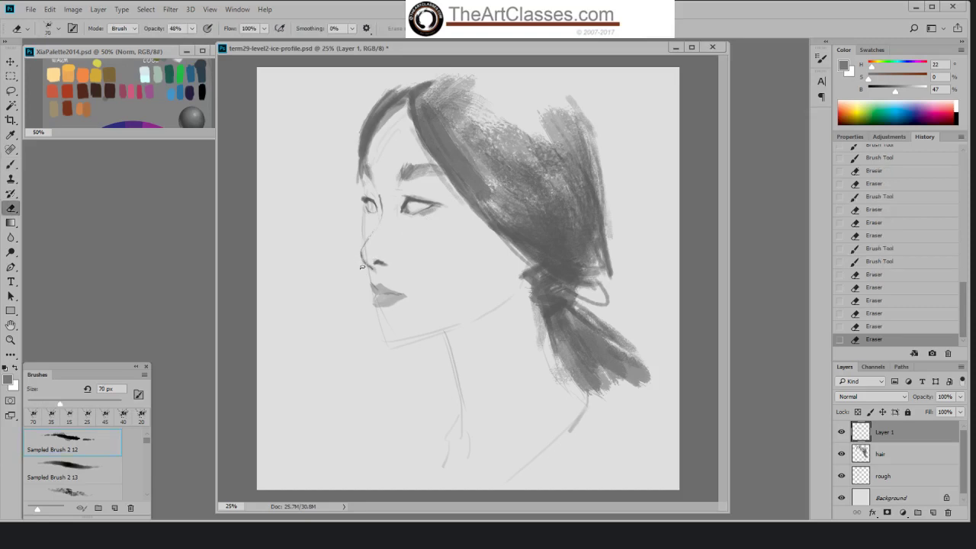
- Reinforce the nose tip's underside and front contour with the 35 px brush
key(b)
click(366, 262)
click(369, 265)
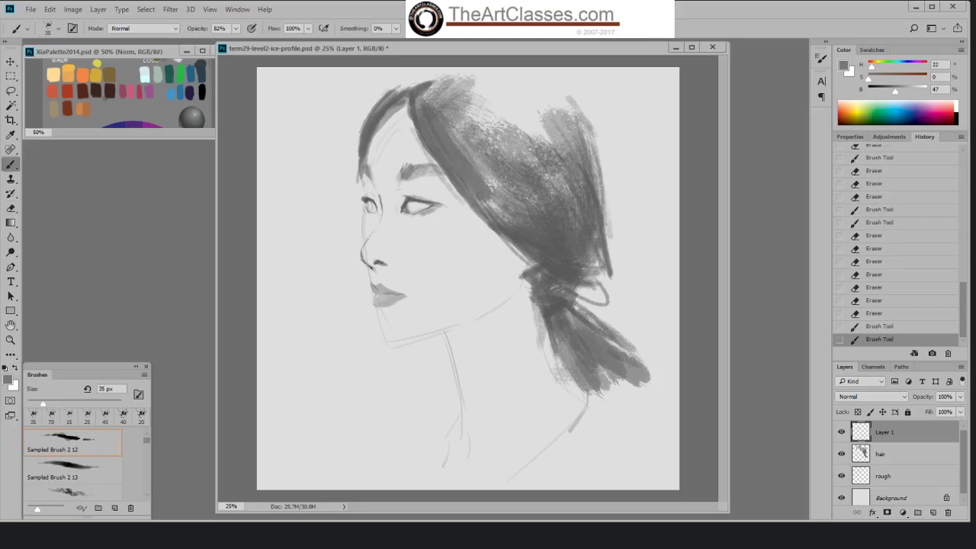
click(363, 255)
click(363, 248)
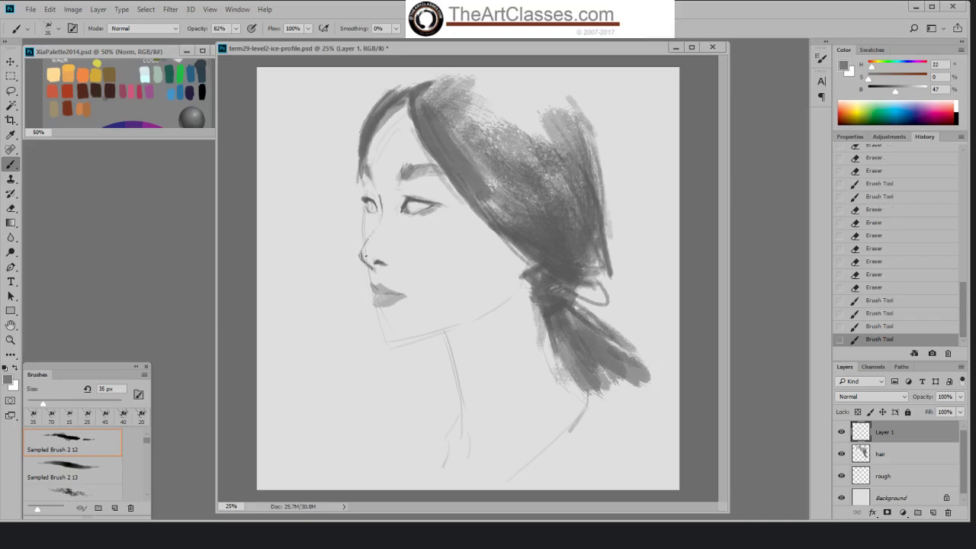
- Thin and soften the nose tip's contour inside and outside with the 70 px eraser
key(l)
key(e)
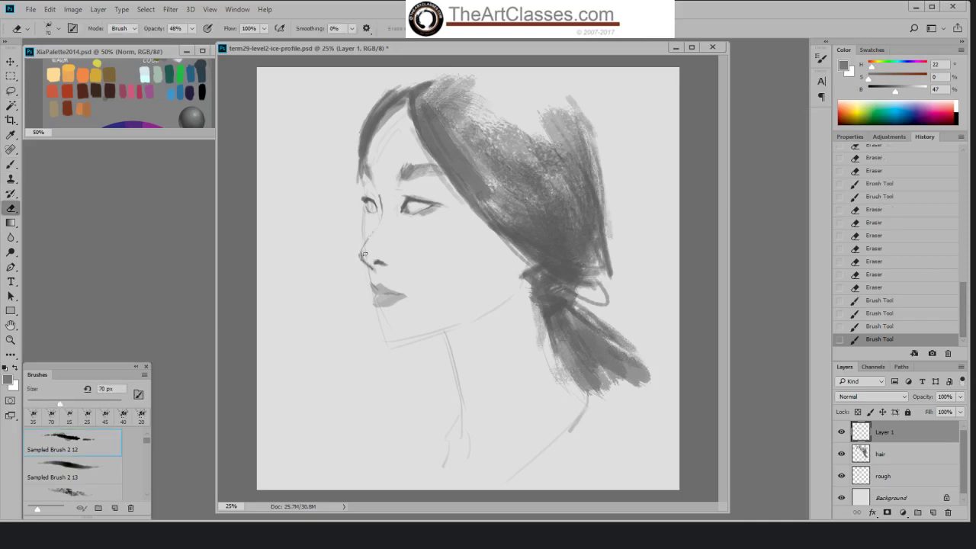
click(366, 252)
click(364, 252)
click(359, 259)
click(360, 247)
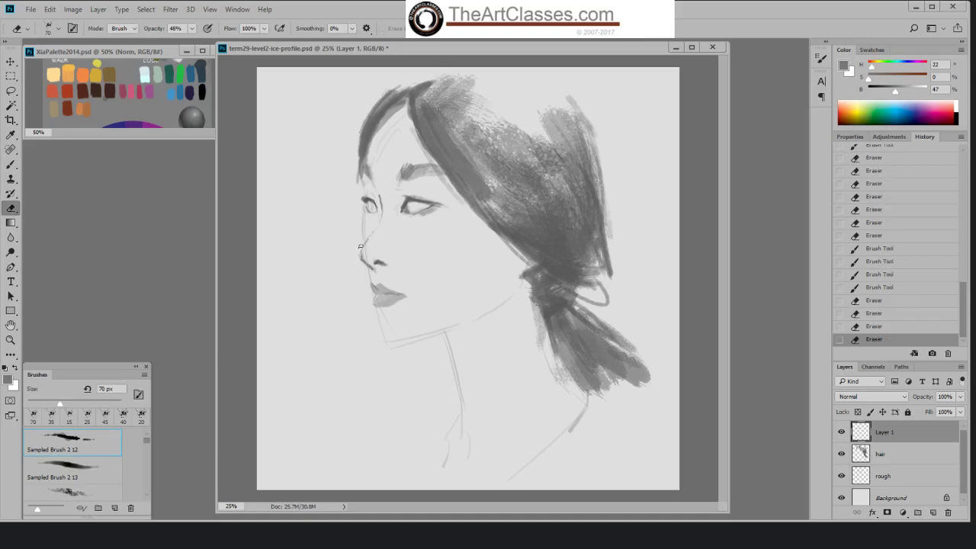
click(364, 241)
click(365, 245)
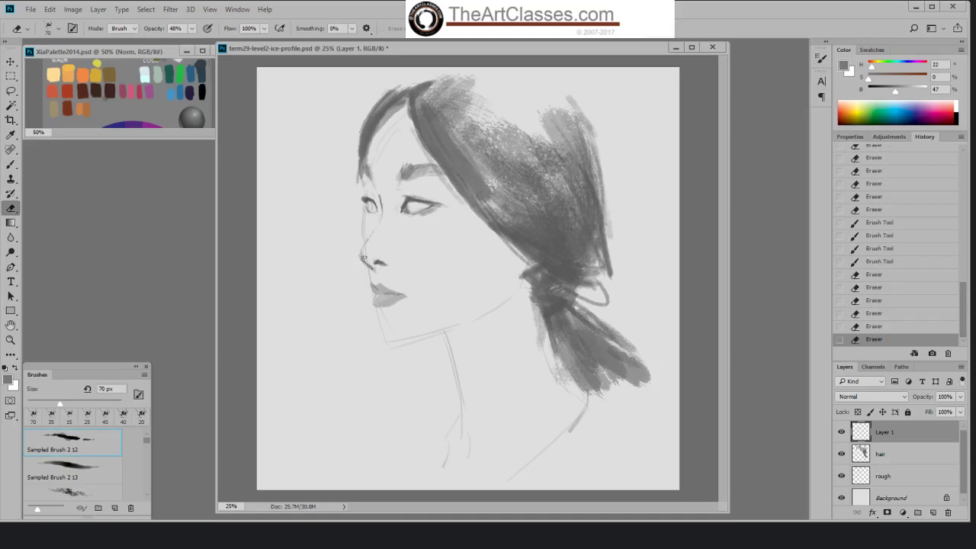
click(367, 250)
click(367, 250)
click(367, 250)
click(363, 264)
click(362, 263)
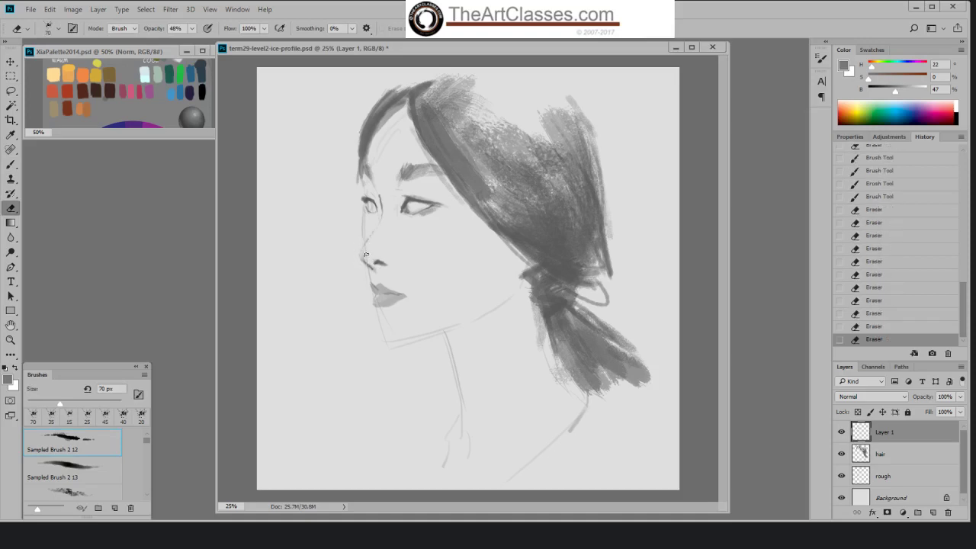
- Repaint the edge of the nose tip and extend the contour up into the bridge at 35 px
key(l)
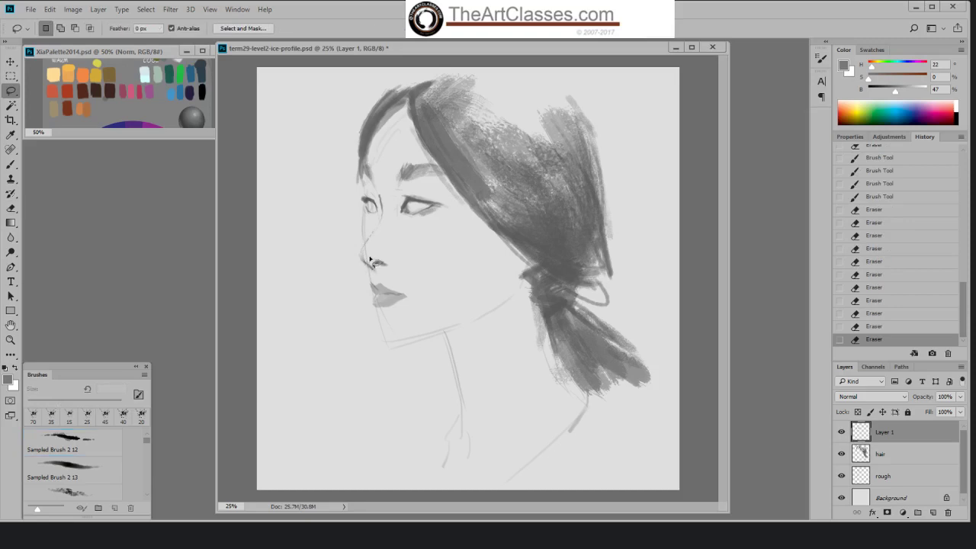
key(b)
click(362, 260)
click(361, 259)
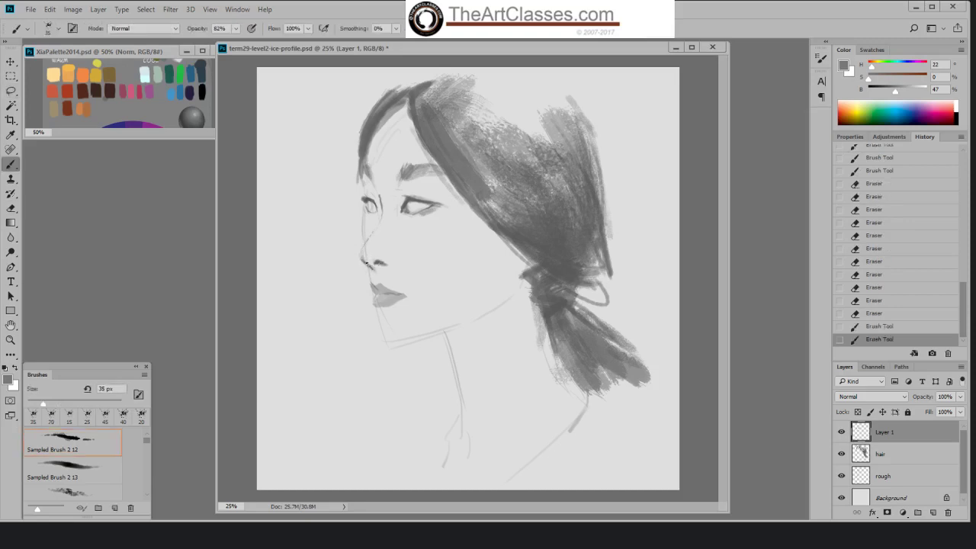
click(361, 259)
drag(363, 248, 373, 231)
- Erase the old bridge line beside the far eye and fade the lower bridge, undoing a trial brush stroke
key(e)
mouse_move(378, 196)
mouse_down()
mouse_move(383, 221)
mouse_move(372, 237)
mouse_up()
key(b)
key(e)
click(377, 235)
click(367, 246)
key(b)
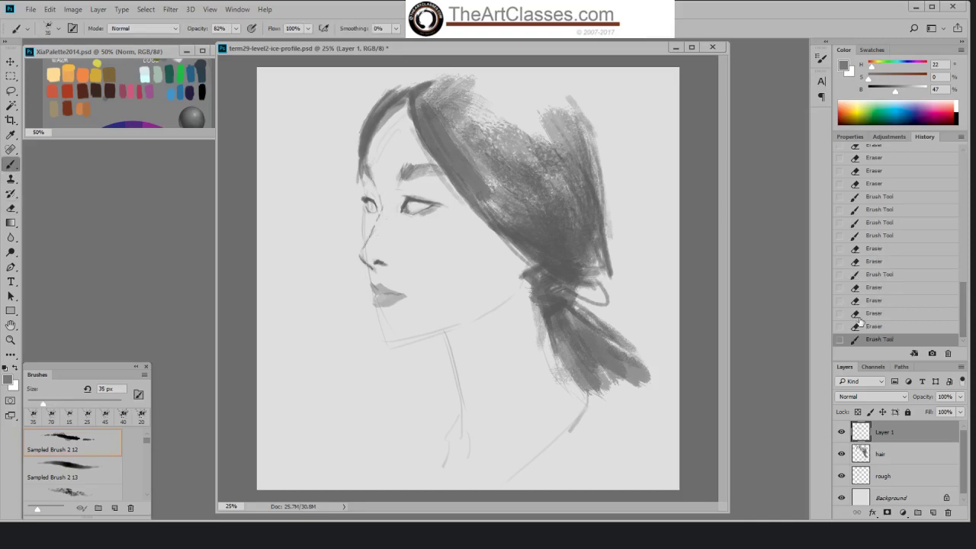
click(885, 327)
key(e)
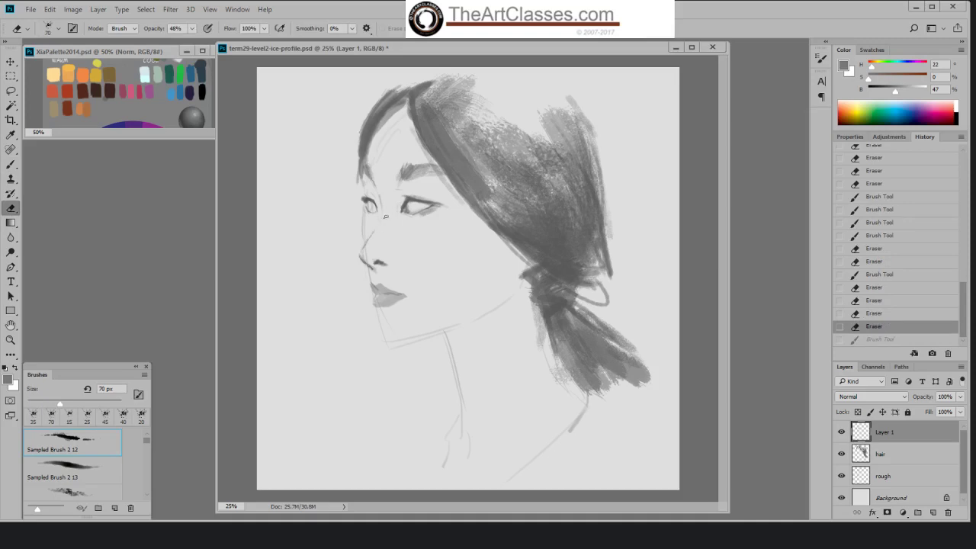
click(379, 219)
- Redraw the nose bridge as a thin line from the far eye's inner corner down toward the nose tip
key(b)
drag(374, 208, 368, 238)
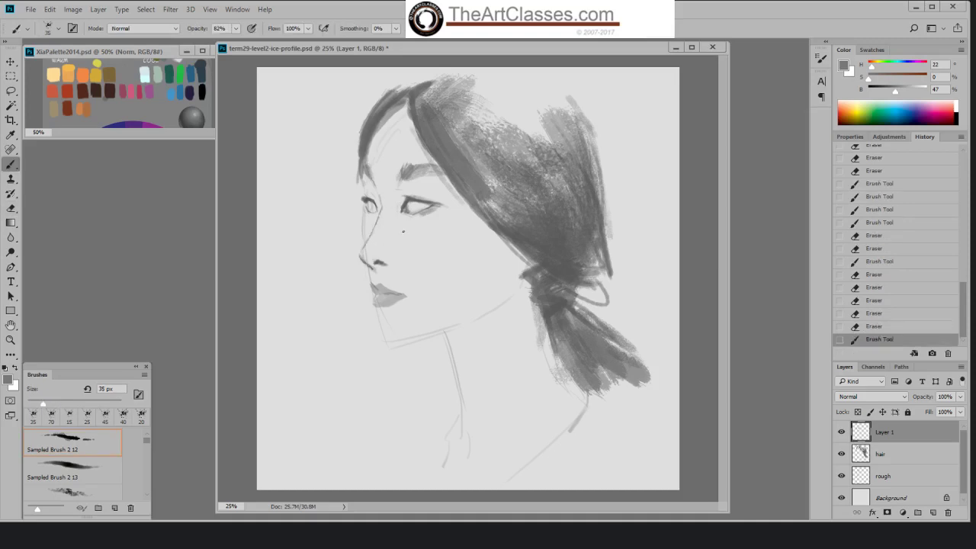
key(ctrl+z)
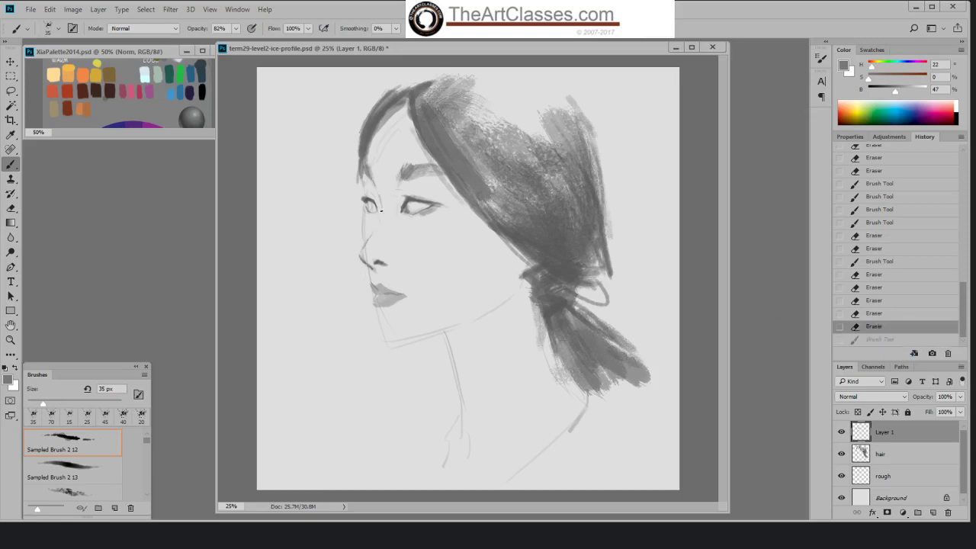
key(ctrl+shift+z)
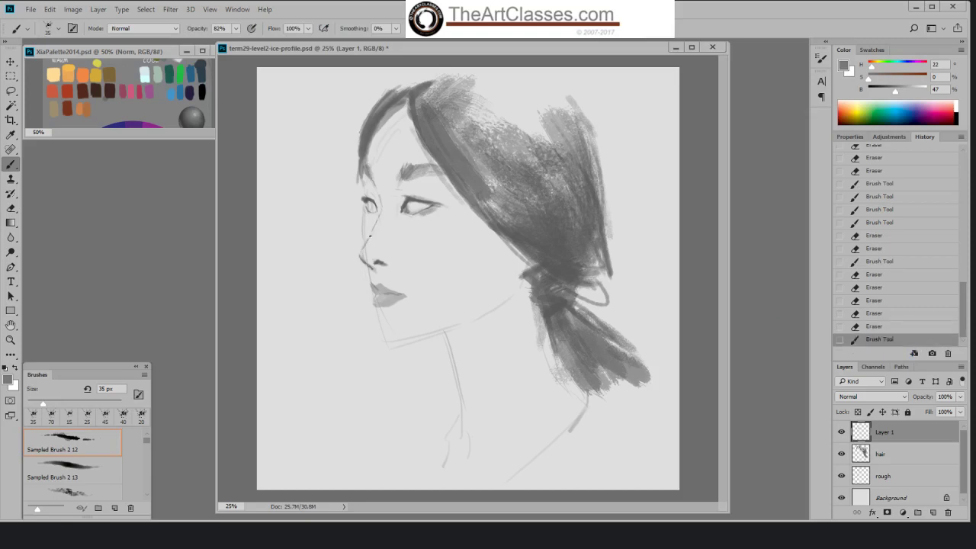
drag(369, 237, 370, 254)
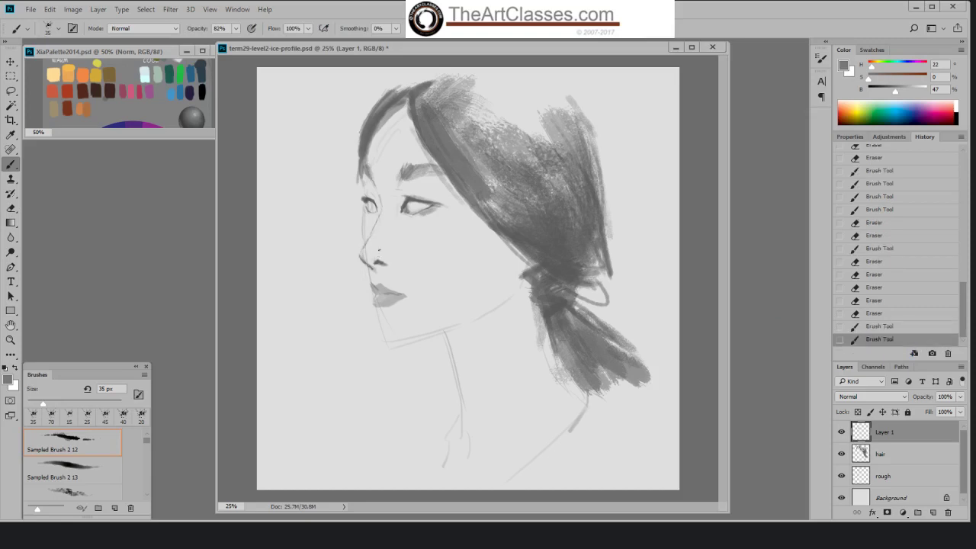
- Soften the lower end of the bridge line where it meets the nose tip with the eraser
key(e)
click(366, 249)
click(367, 250)
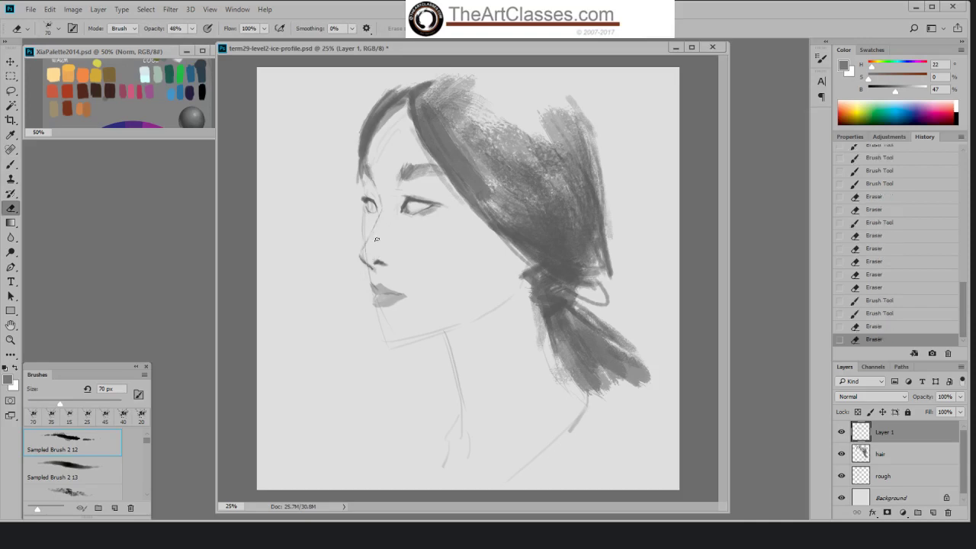
drag(370, 240, 365, 250)
drag(369, 240, 362, 253)
key(b)
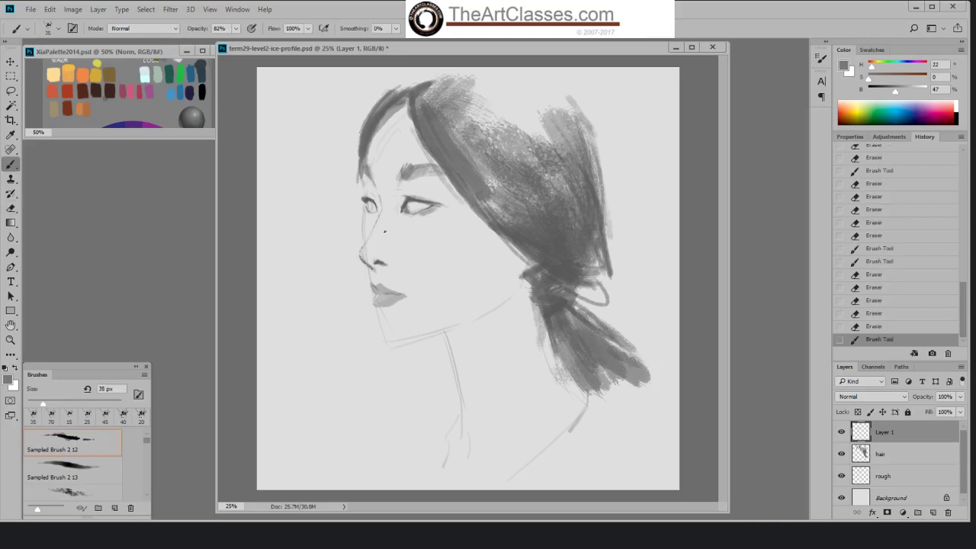
- Erase the lower end of the nose bridge line and repaint the contour of the nose tip and underside at 35 px
key(e)
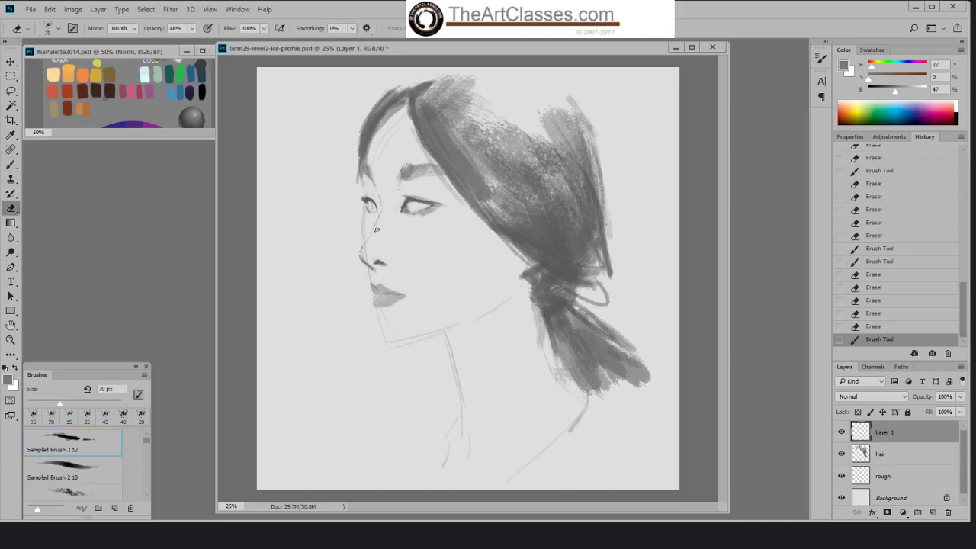
click(365, 245)
key(b)
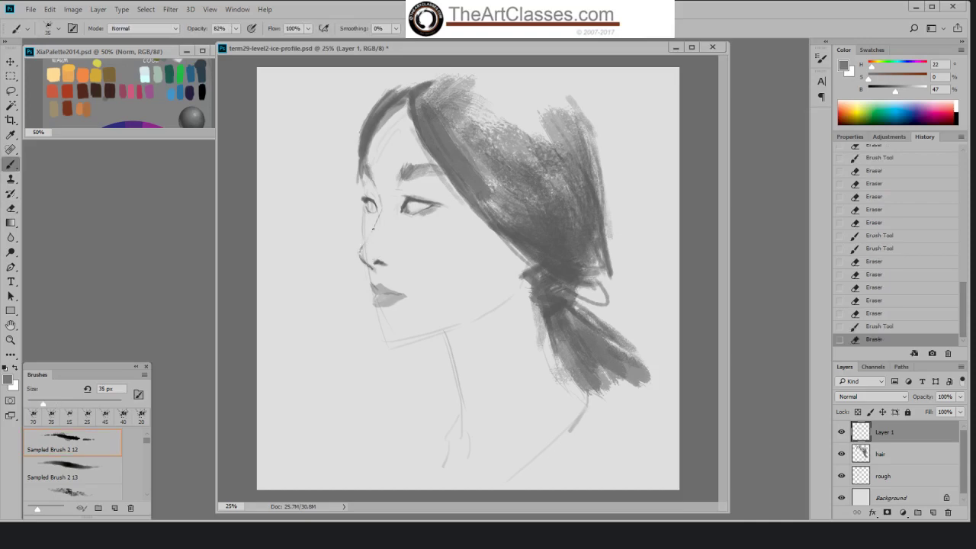
click(363, 248)
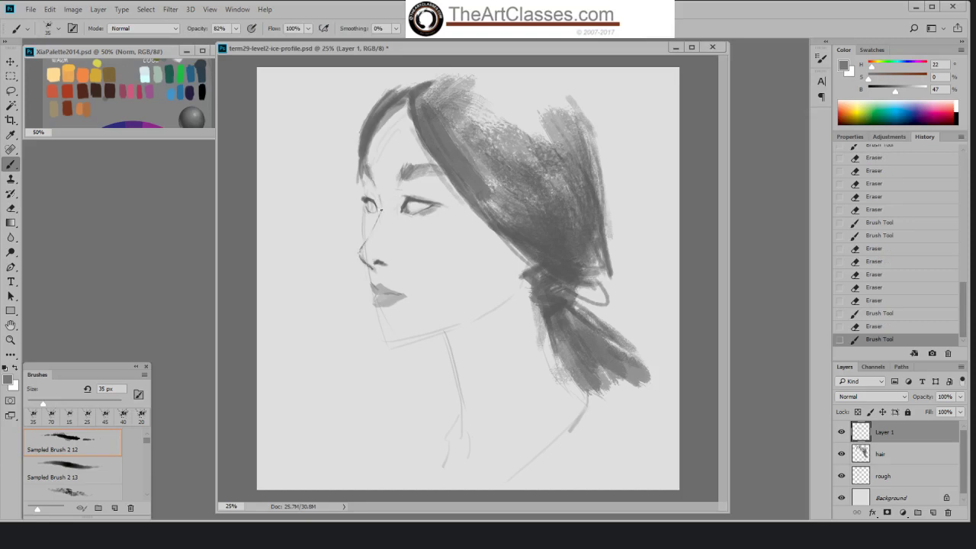
click(363, 246)
drag(360, 254, 374, 269)
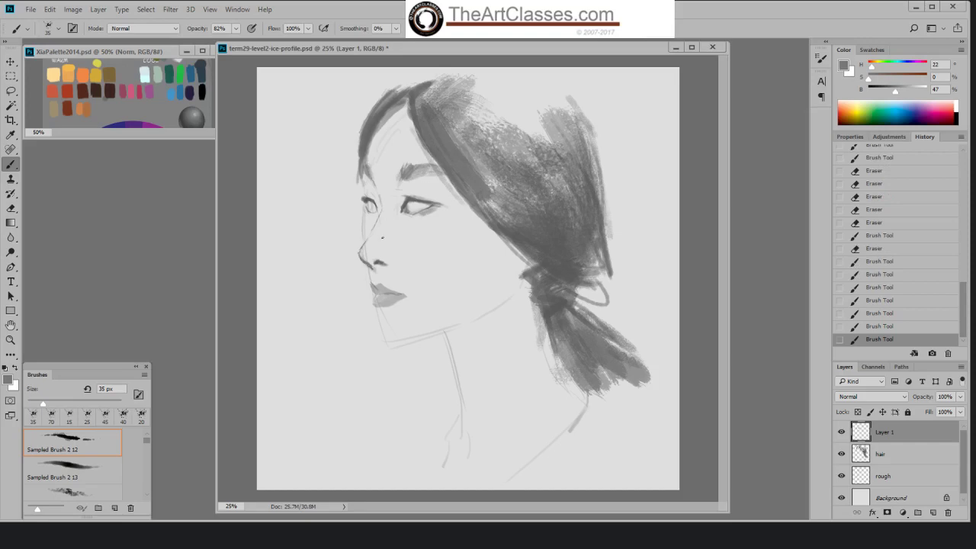
- Add short strokes joining the bridge line to the nose tip and soften the line's edge with the eraser
click(367, 238)
click(367, 239)
key(e)
drag(374, 225, 370, 250)
key(b)
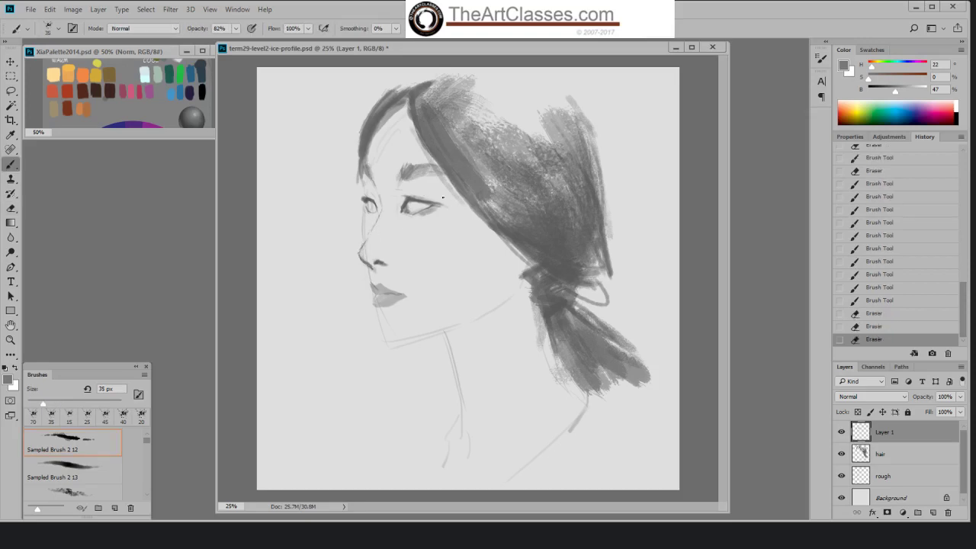
- Set the brush colour's brightness to 28% and darken the near eye's inner upper lid, reverting the trial strokes at its corner
drag(407, 203, 403, 211)
drag(890, 92, 885, 90)
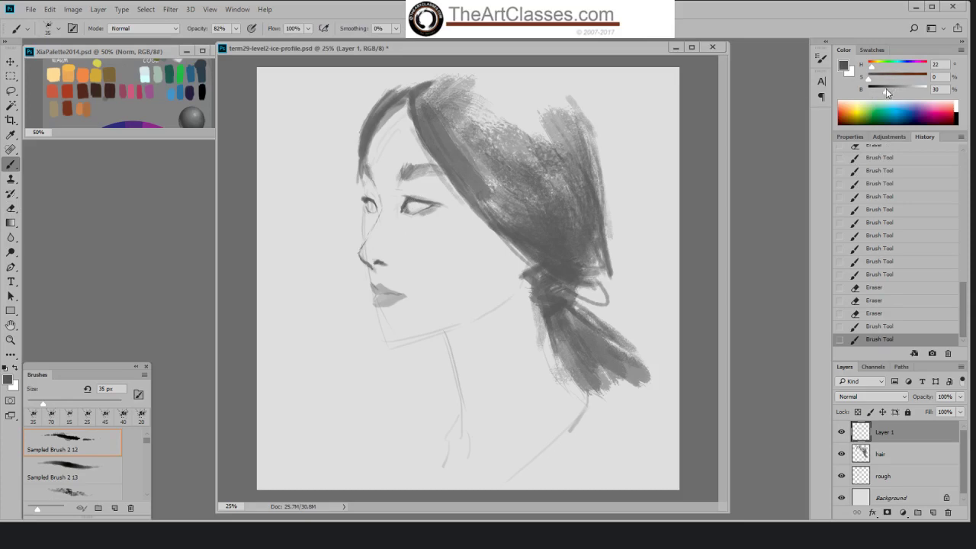
click(895, 316)
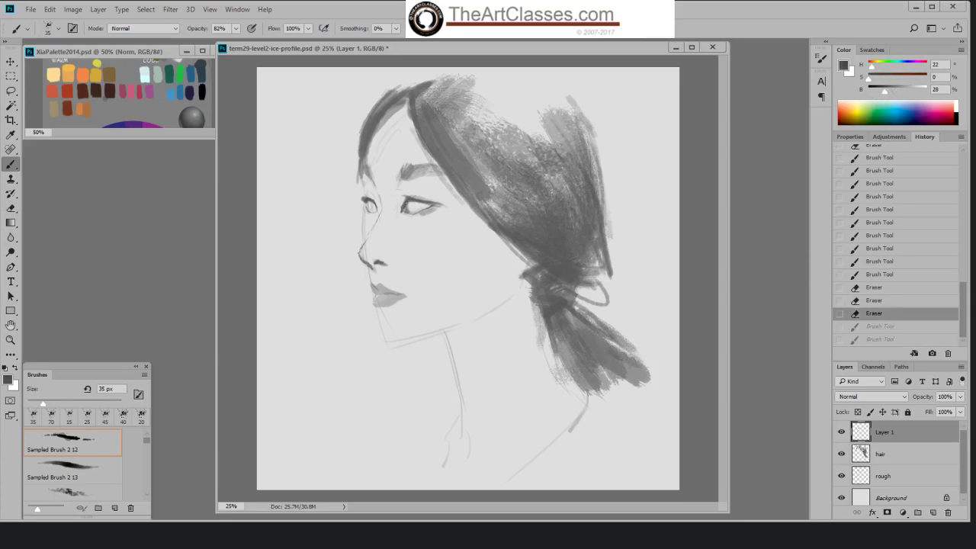
click(411, 201)
- Darken and thicken the near eyebrow with Sampled Brush 2 13 at sizes between 80 and 125 px
right_click(425, 184)
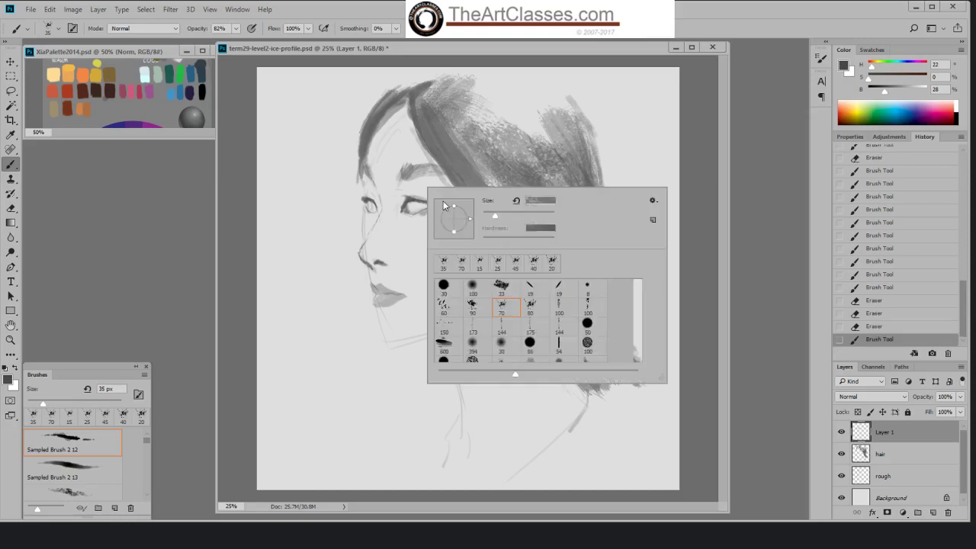
click(533, 310)
click(699, 150)
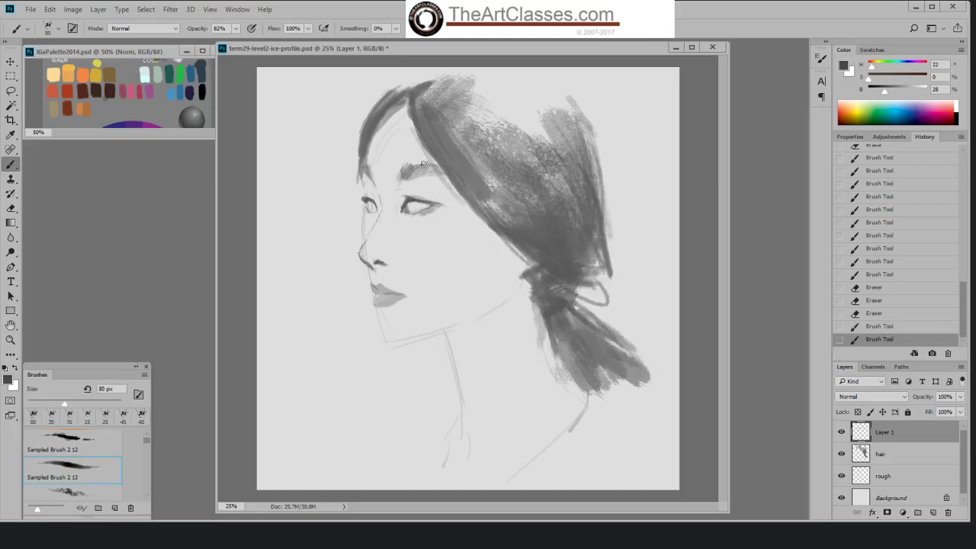
key(bracketright)
key(bracketright)
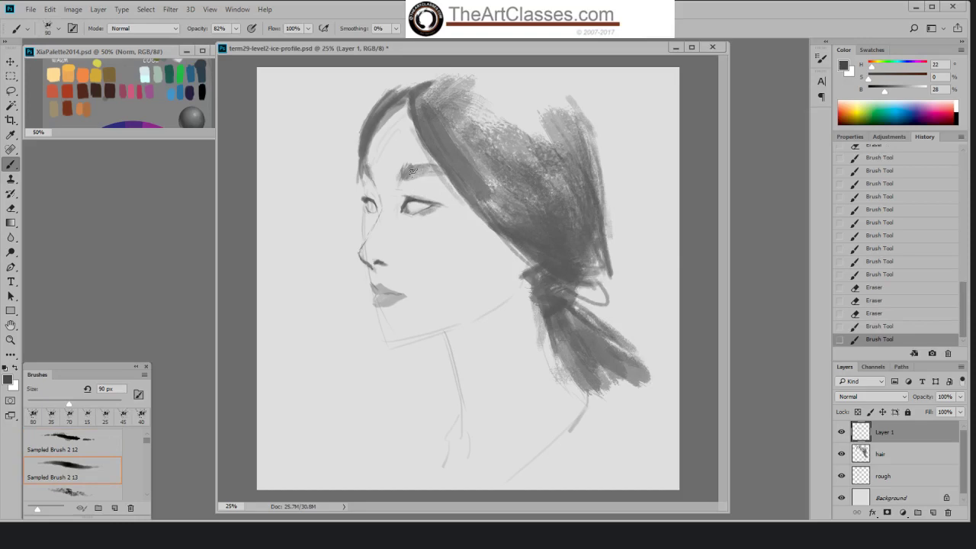
mouse_move(401, 175)
mouse_down()
mouse_move(424, 166)
mouse_move(455, 172)
mouse_move(444, 172)
mouse_up()
key(bracketleft)
key(bracketleft)
key(bracketright)
key(bracketright)
key(bracketright)
key(bracketleft)
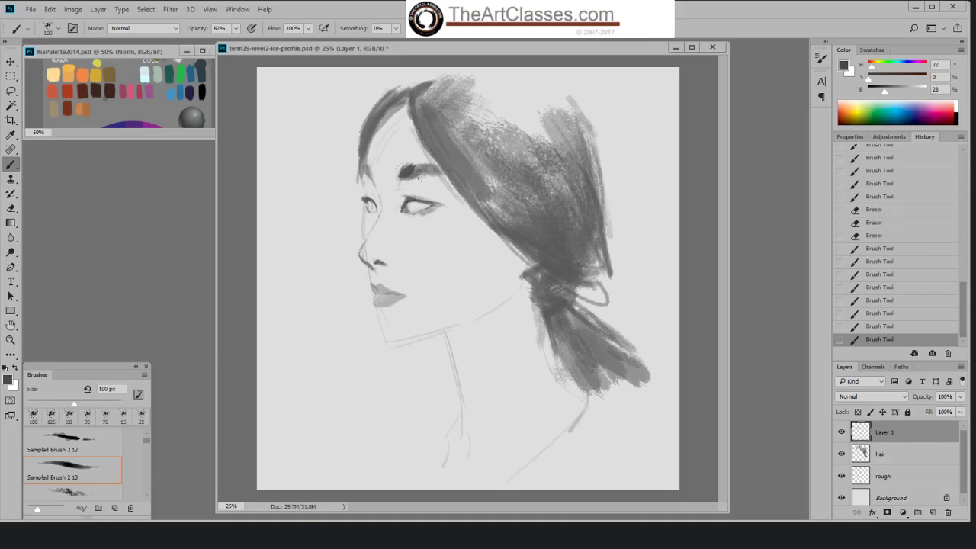
- Reduce the brush to 50 px and darken the far eyebrow down toward the far eye
key(bracketleft)
key(bracketleft)
key(bracketleft)
key(bracketleft)
key(bracketleft)
mouse_move(365, 174)
mouse_down()
mouse_move(374, 200)
mouse_move(364, 198)
mouse_up()
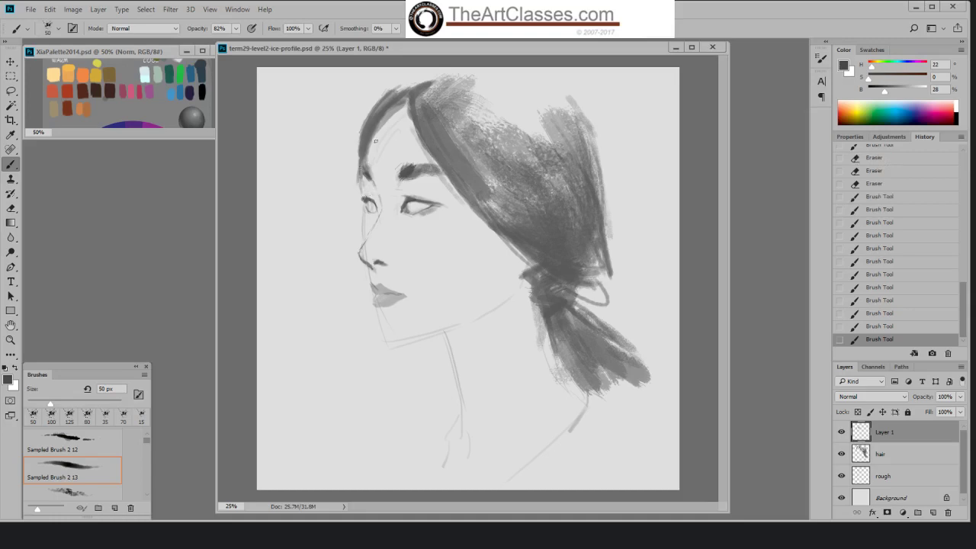
- Darken the hair's edges along the far forehead, at the parting and near the gathered knot
mouse_move(381, 120)
mouse_down()
mouse_move(398, 101)
mouse_move(366, 148)
mouse_move(371, 122)
mouse_up()
key(bracketleft)
key(bracketright)
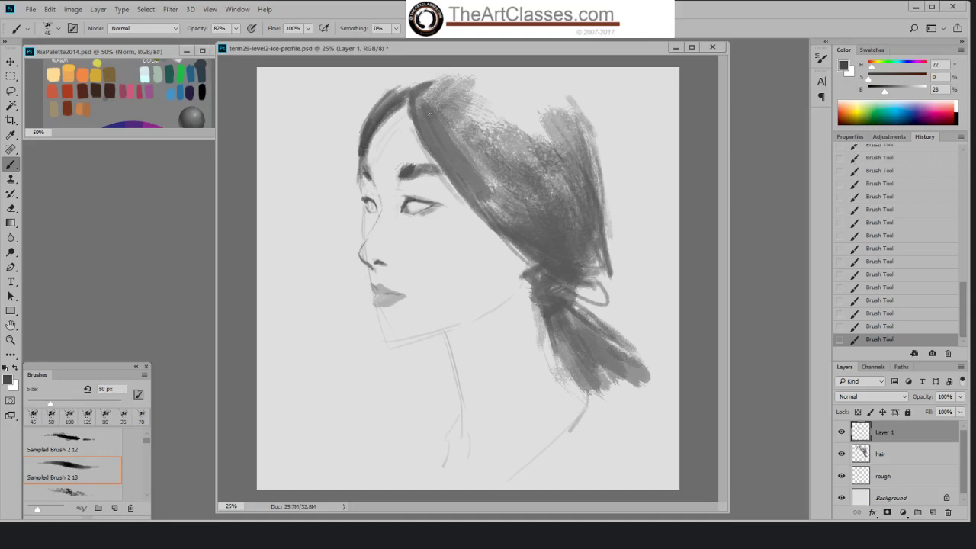
drag(416, 97, 417, 120)
key(bracketright)
drag(512, 239, 535, 257)
key(bracketleft)
key(bracketleft)
drag(383, 341, 405, 339)
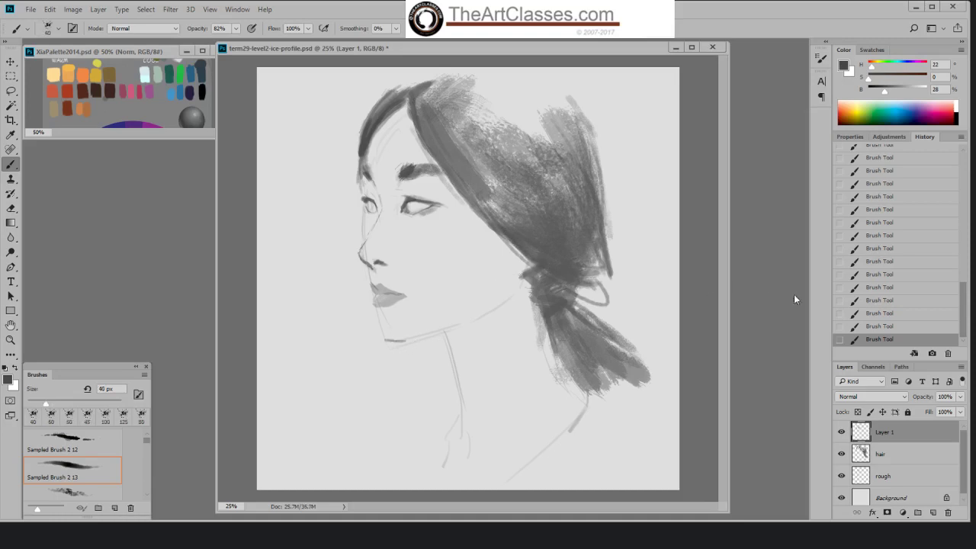
key(ctrl+z)
- Paint the rounded chin and jaw line at 35 px, raising the brush colour's brightness to 35%
key(bracketleft)
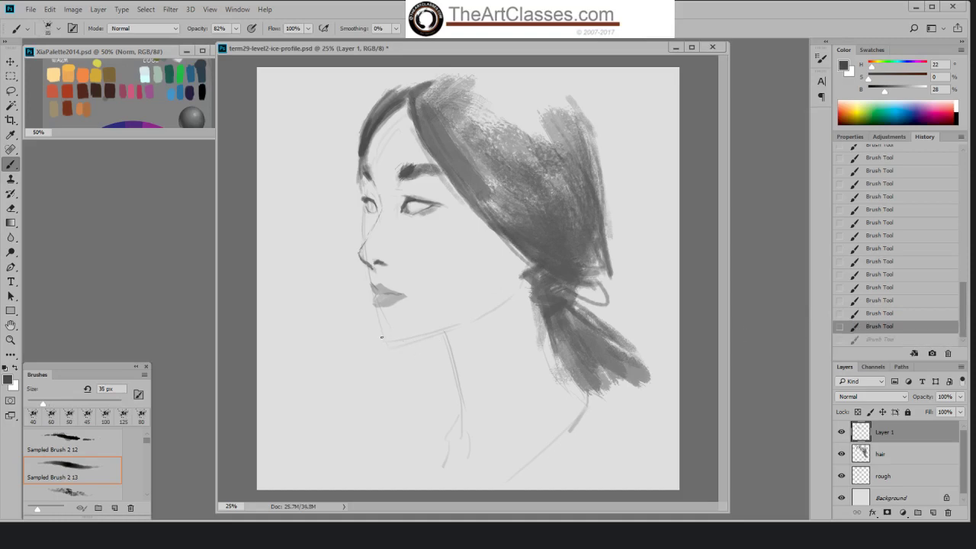
click(395, 343)
click(889, 91)
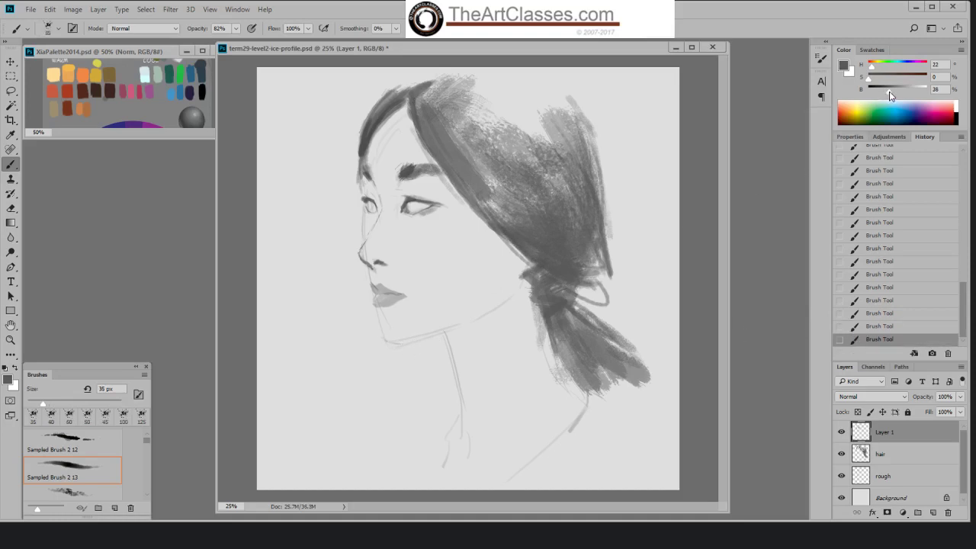
mouse_move(383, 337)
mouse_down()
mouse_move(411, 344)
mouse_move(424, 339)
mouse_move(395, 343)
mouse_move(455, 328)
mouse_up()
- Thin the rounded corner of the chin with the eraser and touch up its front edge with the brush
key(e)
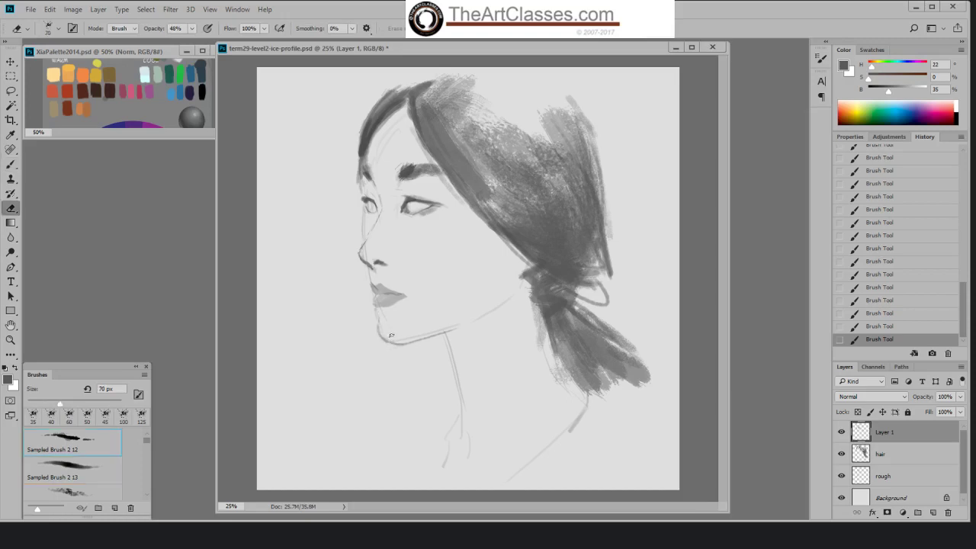
click(390, 340)
click(393, 346)
click(381, 328)
key(b)
click(378, 329)
key(e)
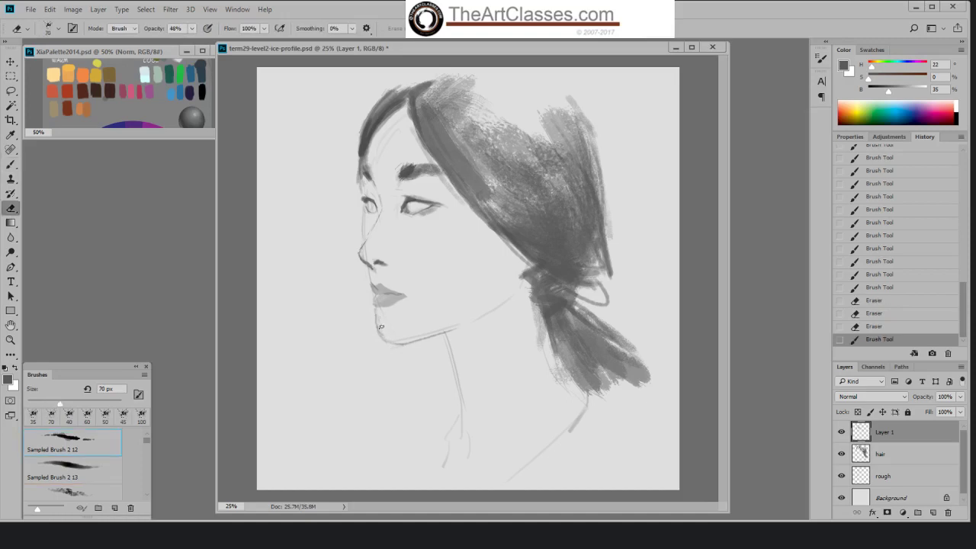
mouse_move(381, 323)
mouse_down()
mouse_move(374, 334)
mouse_move(395, 343)
mouse_up()
- Repaint the front corner of the chin, raise the eraser opacity to 78% and trim the contour's outer edge below the lower lip
key(b)
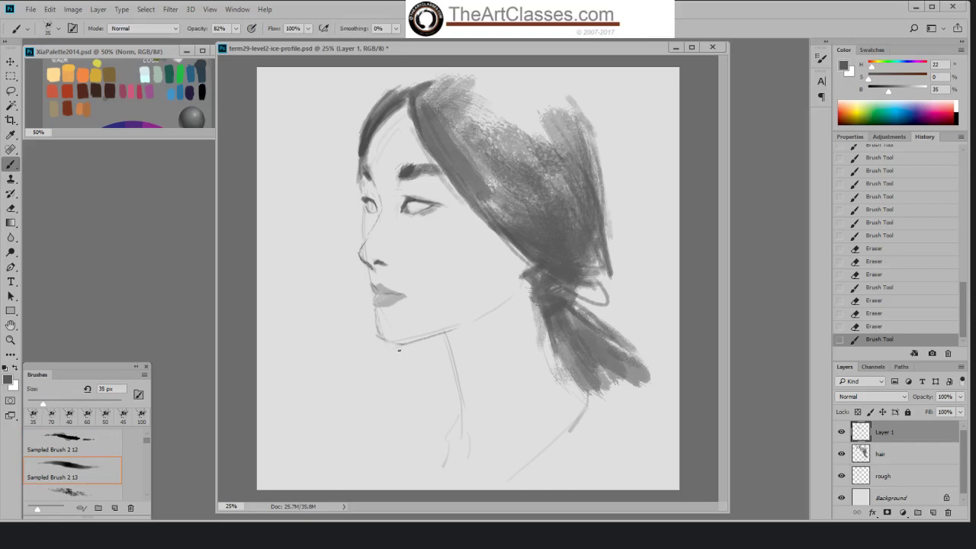
mouse_move(379, 335)
mouse_down()
mouse_move(410, 342)
mouse_move(377, 337)
mouse_up()
key(e)
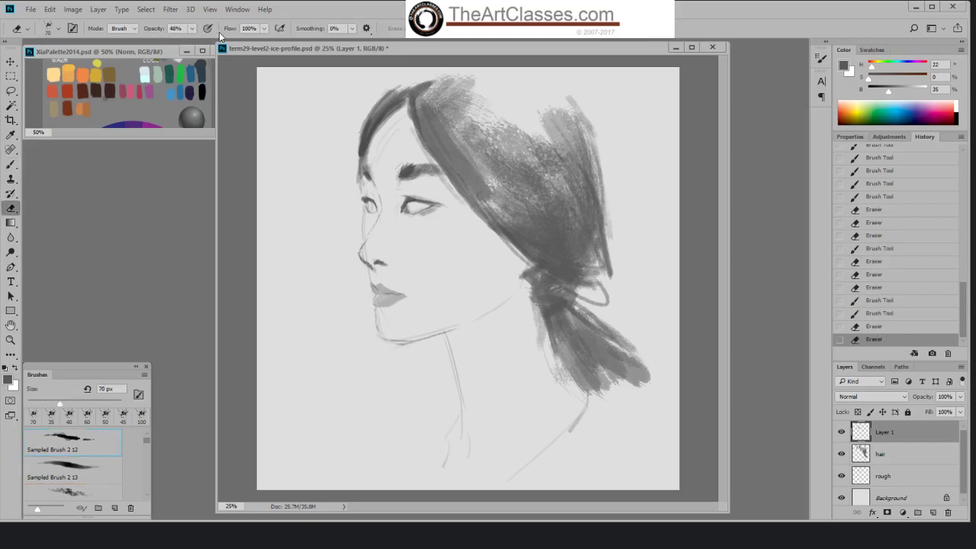
drag(192, 30, 213, 55)
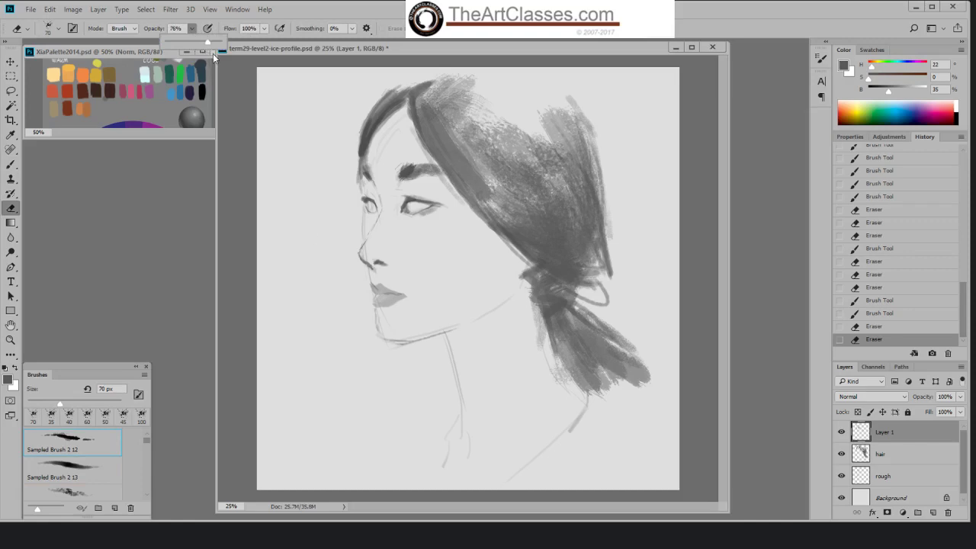
click(373, 327)
click(375, 320)
click(375, 314)
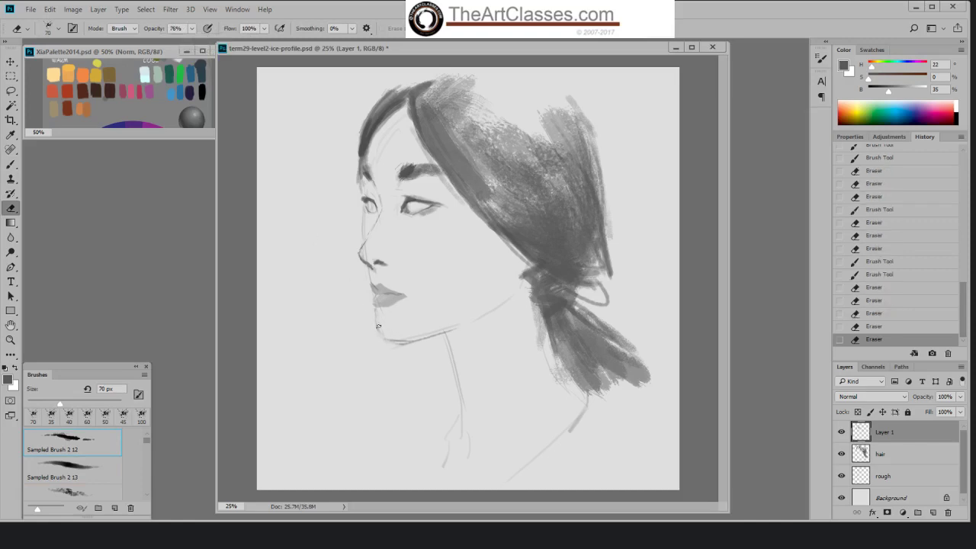
- Redraw the hollow between the lower lip and chin, and trim its outer edge with the eraser
key(b)
drag(375, 308, 391, 324)
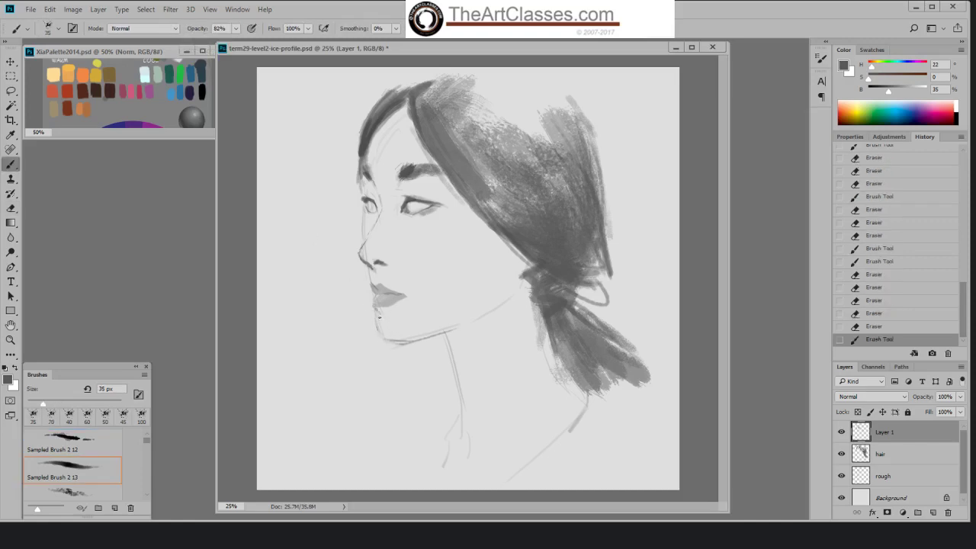
key(e)
click(375, 315)
click(375, 315)
click(374, 314)
key(b)
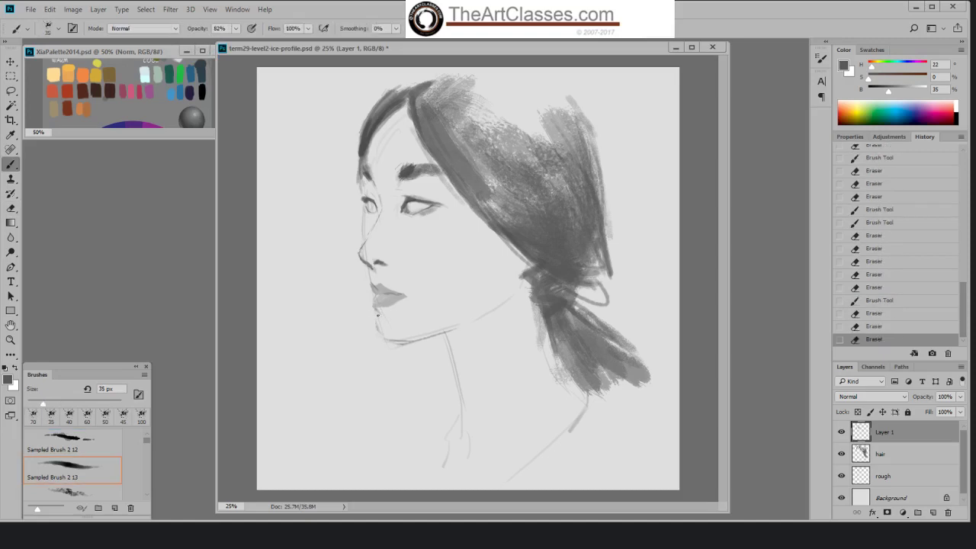
- Retrace the chin and jaw line, erase its excess under the cheek, and paint the front line of the neck
mouse_move(377, 314)
mouse_down()
mouse_move(383, 340)
mouse_move(375, 313)
mouse_move(414, 345)
mouse_move(460, 328)
mouse_up()
key(e)
key(b)
key(e)
drag(471, 320, 461, 323)
key(b)
mouse_move(405, 338)
mouse_down()
mouse_move(397, 341)
mouse_move(457, 324)
mouse_move(464, 391)
mouse_up()
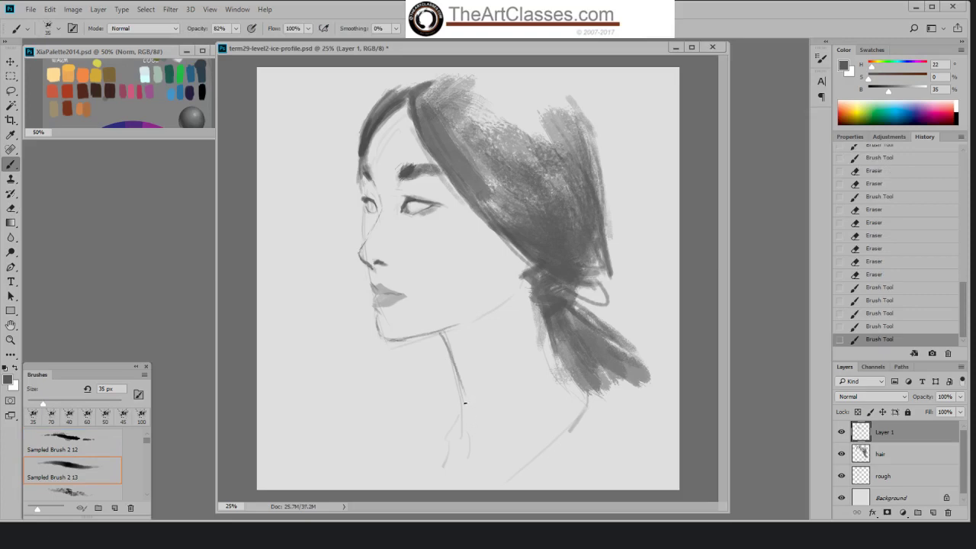
- Clean up the underside of the jaw with the eraser and retrace the profile from the nose base past the lips to the chin
key(e)
mouse_move(392, 337)
mouse_down()
mouse_move(429, 329)
mouse_move(388, 341)
mouse_move(397, 345)
mouse_move(389, 340)
mouse_move(430, 333)
mouse_up()
key(b)
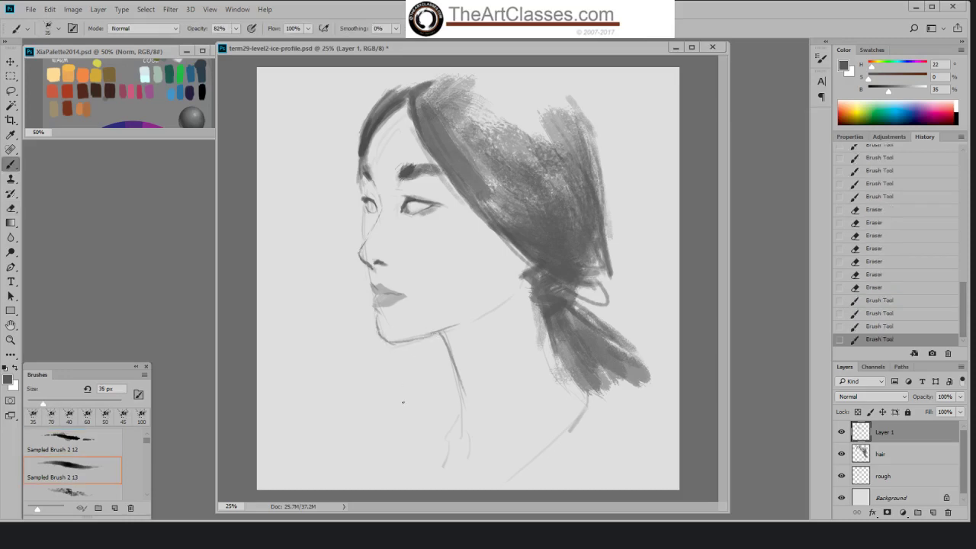
drag(376, 318, 383, 335)
drag(361, 265, 377, 319)
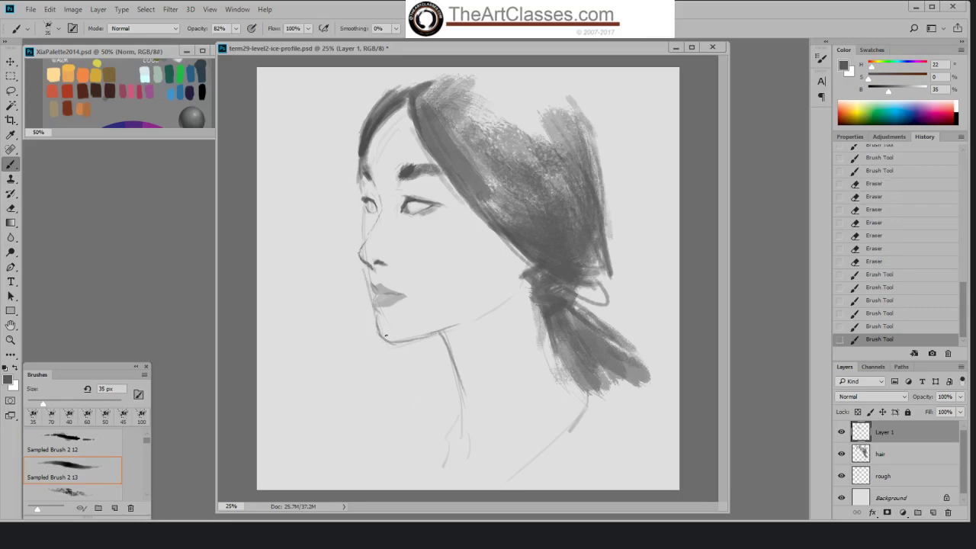
- Erase the old sketch lines around the upper lip and below the lower lip on the rough layer
click(876, 477)
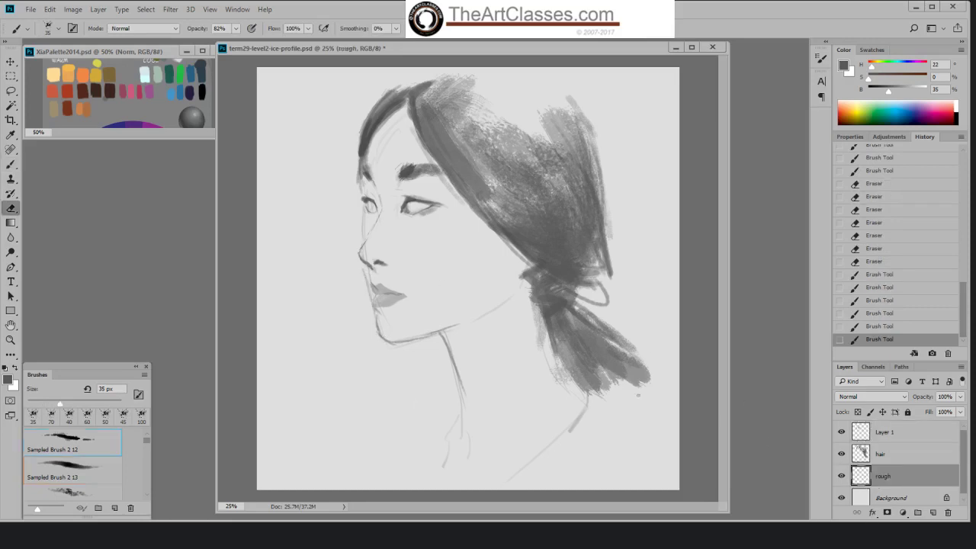
key(e)
mouse_move(371, 271)
mouse_down()
mouse_move(374, 285)
mouse_move(371, 272)
mouse_up()
key(b)
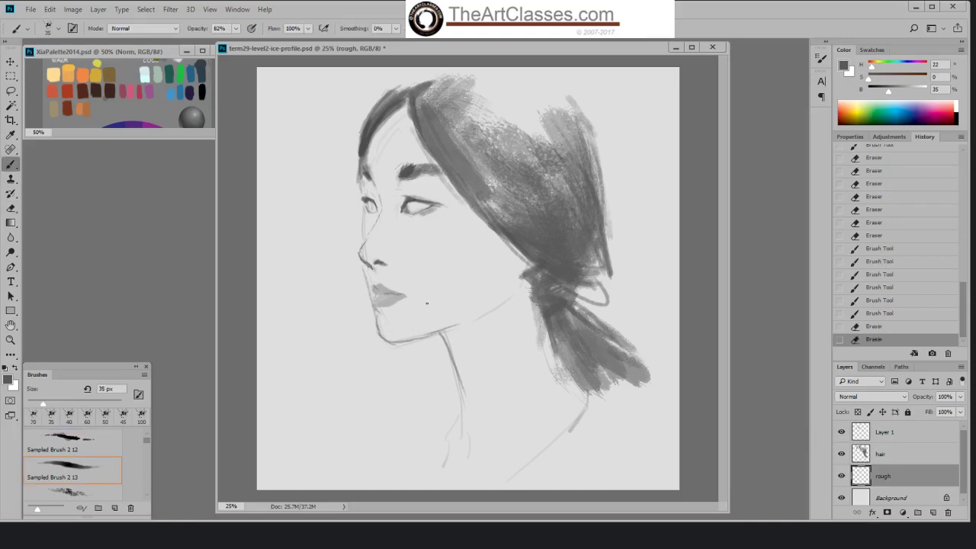
key(e)
drag(380, 311, 384, 323)
key(b)
- Return to Layer 1 and erase the stray marks inside the contour between the lower lip and chin
click(890, 434)
click(384, 320)
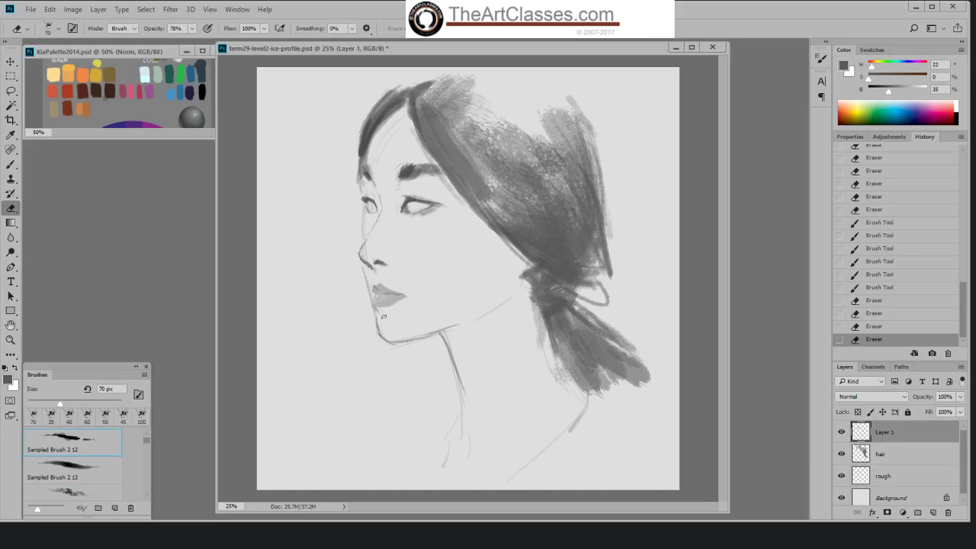
click(383, 319)
click(385, 322)
key(b)
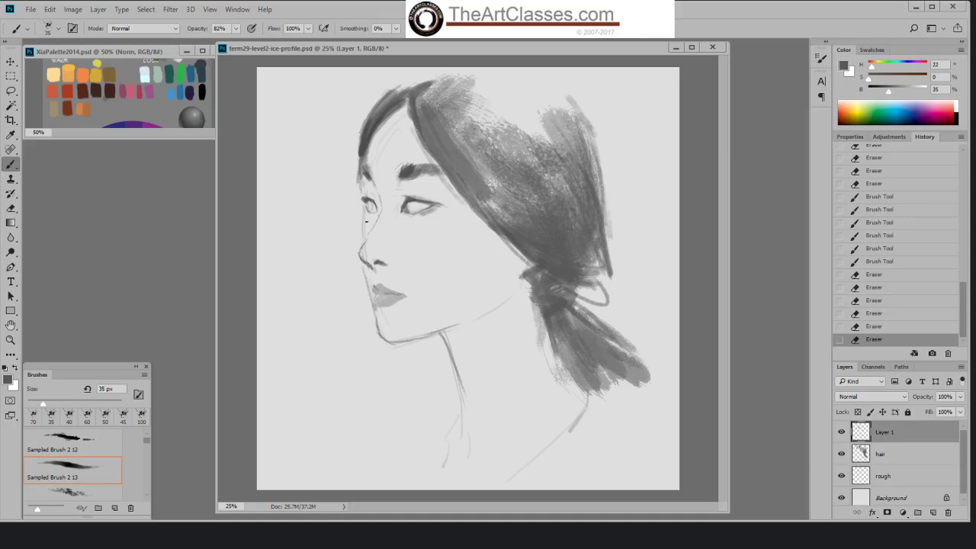
- Trim the outer edge beneath the nose tip and retrace the nose's tip and underside with a thin brush line
key(e)
click(362, 268)
key(b)
click(363, 269)
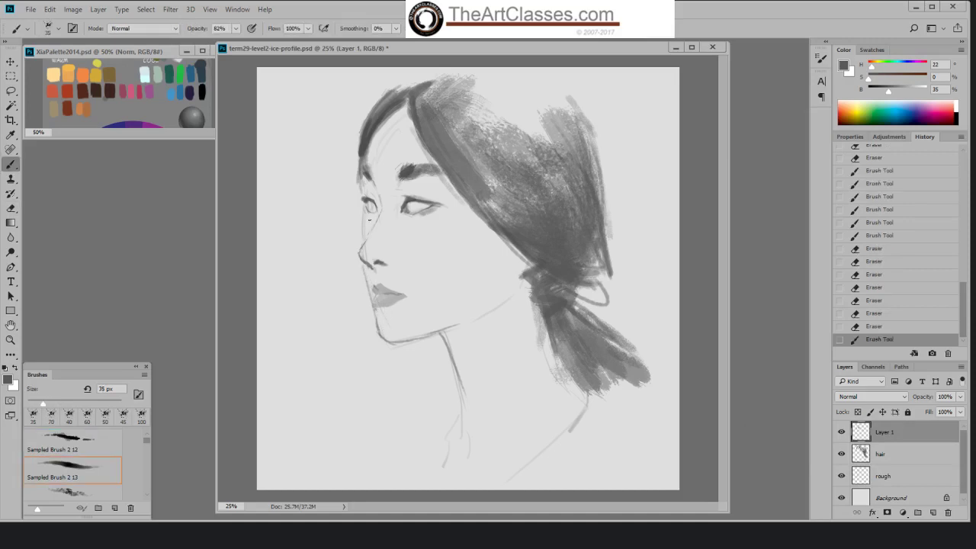
drag(360, 247, 371, 268)
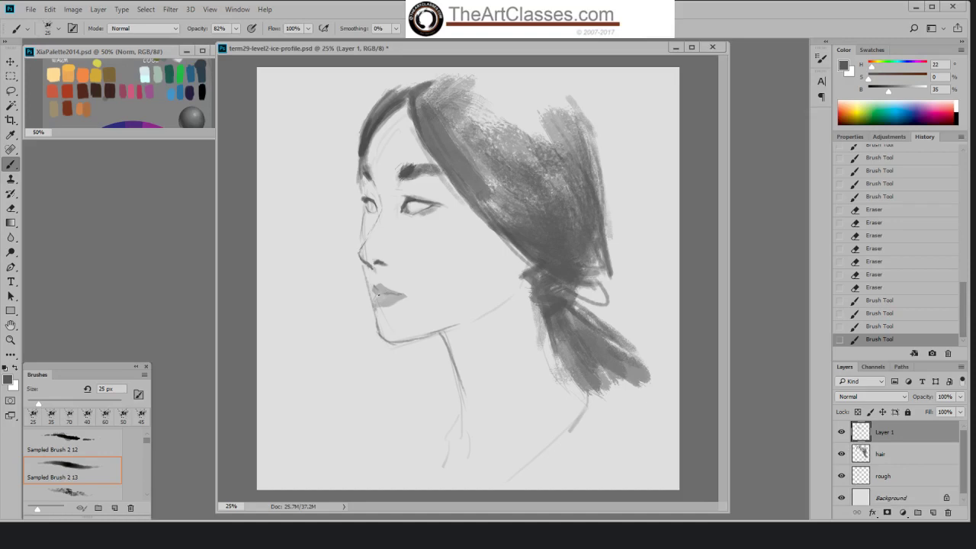
- Draw the line between the lips at 30% brightness with Sampled Brush 2 12 at 60 px, stepping back past its last stroke
right_click(378, 295)
click(461, 413)
click(702, 209)
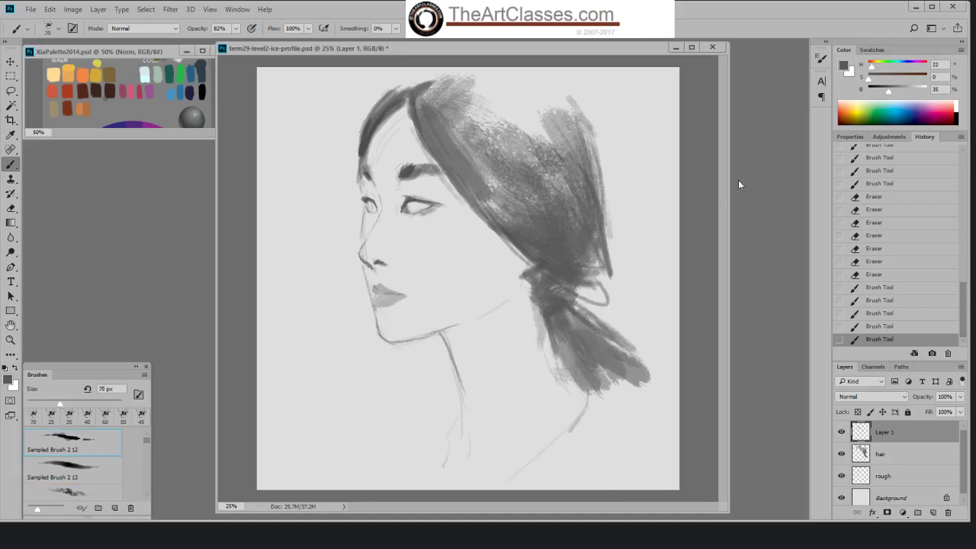
click(883, 92)
click(886, 92)
key(bracketleft)
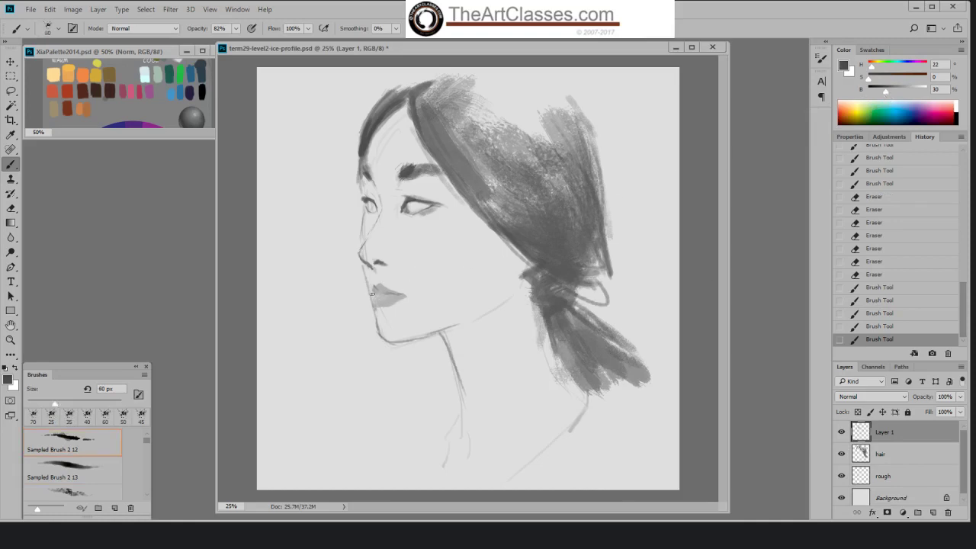
drag(373, 295, 403, 297)
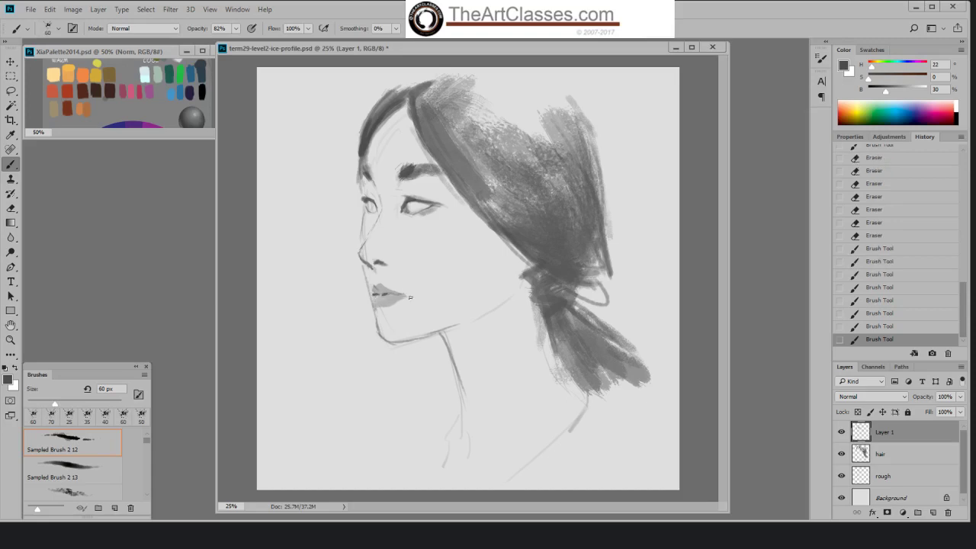
click(865, 326)
- Set the brush color's brightness to 35% and repaint the line between the lips out to the near mouth corner at 70 px
click(889, 90)
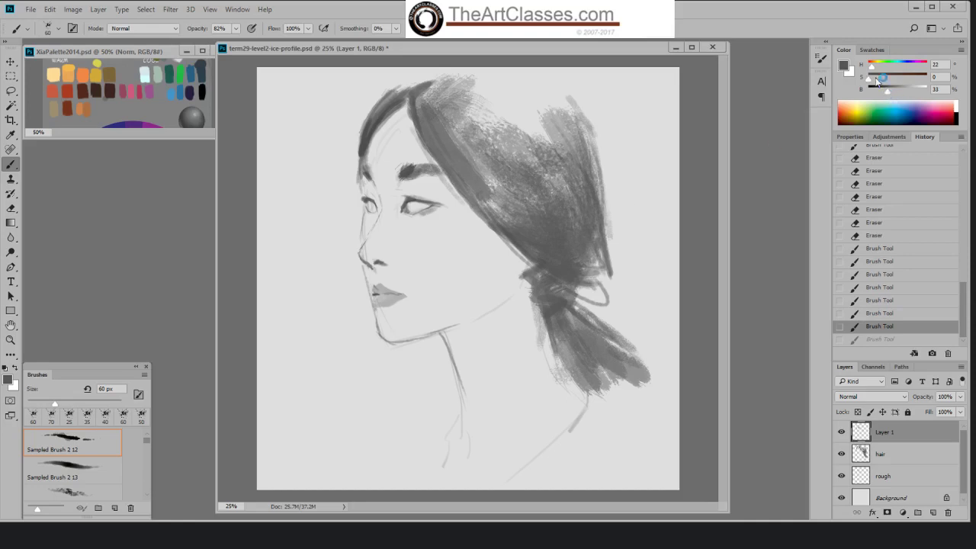
click(889, 93)
drag(375, 292, 408, 294)
key(bracketright)
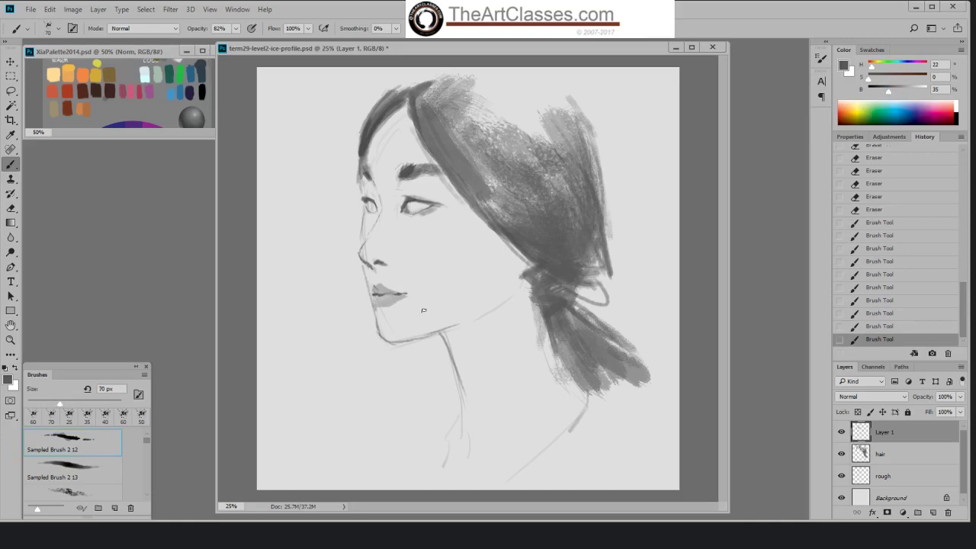
key(ctrl+z)
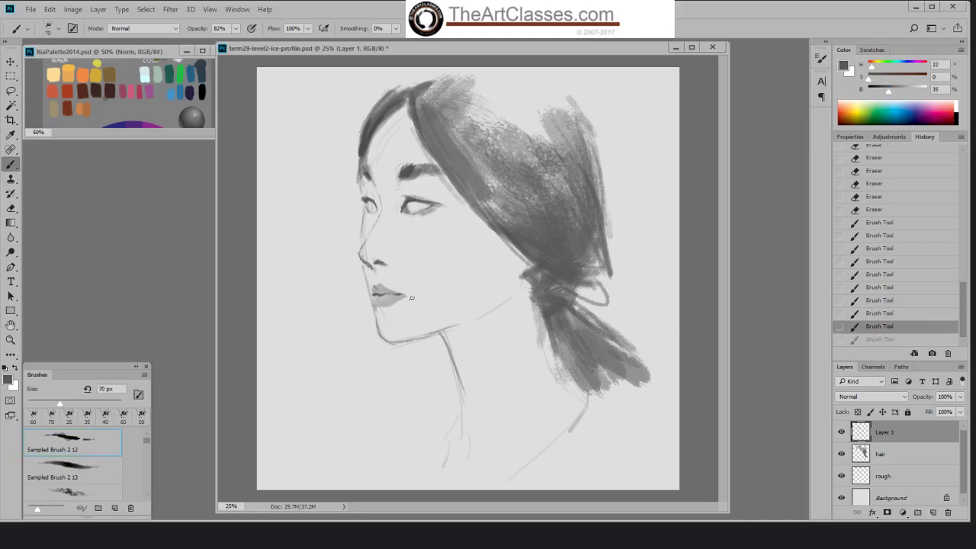
drag(406, 296, 400, 295)
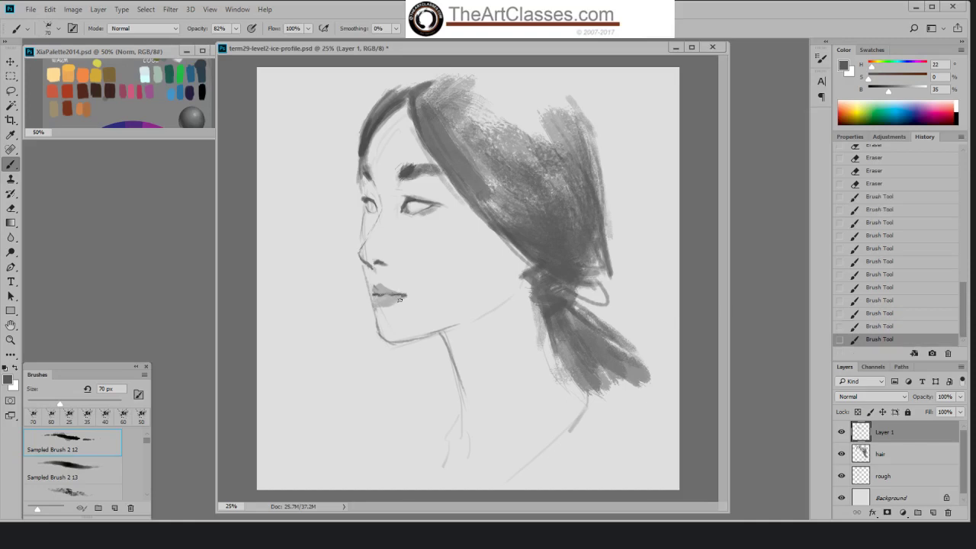
- Shade the upper lip and the lower lip's underside with Sampled Brush 2 13 at 39% opacity, reducing the brush to 50 px
right_click(400, 297)
click(510, 415)
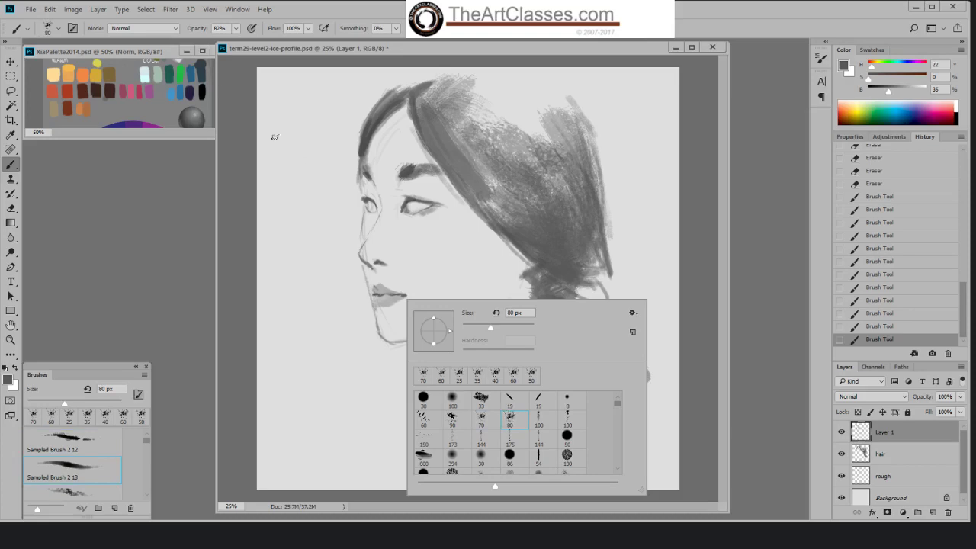
click(235, 32)
drag(214, 44, 214, 43)
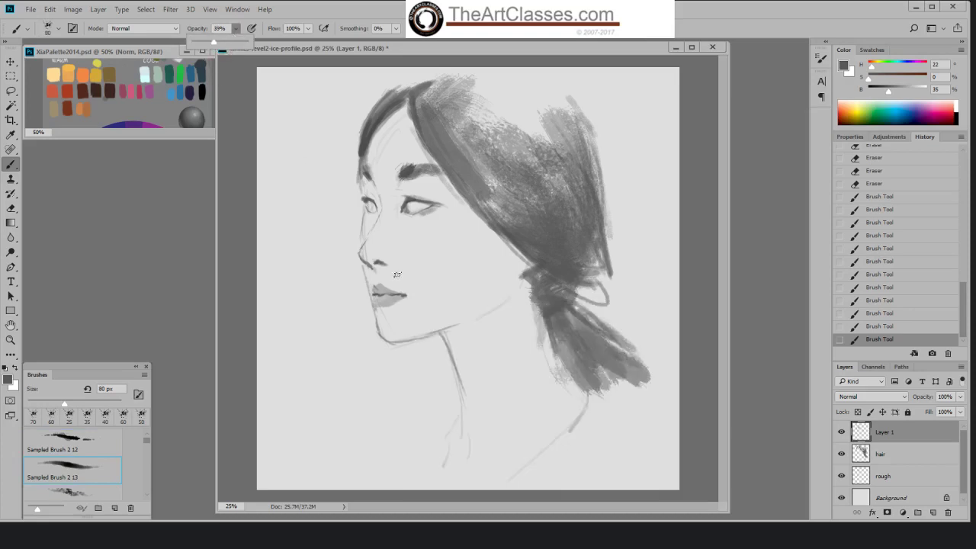
key(])
drag(385, 293, 412, 297)
key(bracketleft)
key(bracketleft)
key(bracketleft)
key(bracketleft)
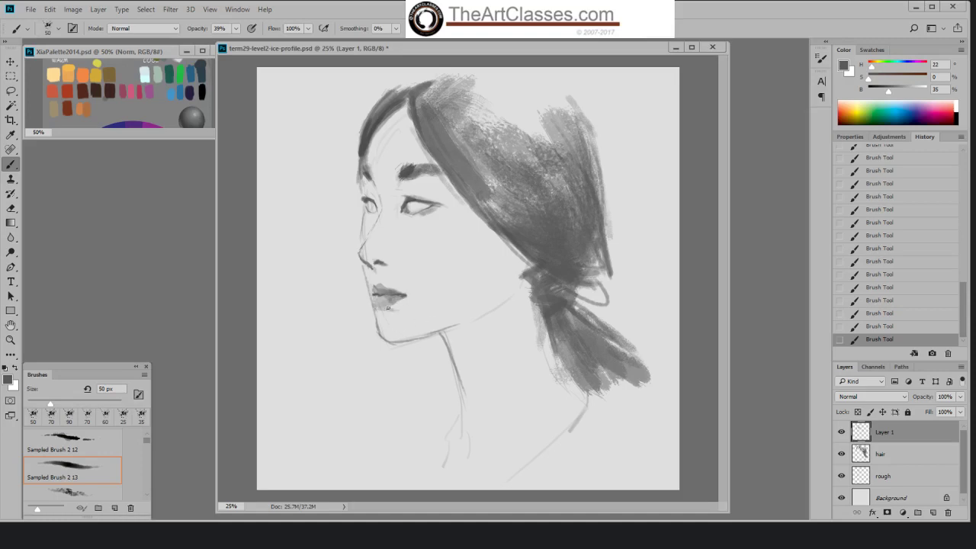
- Pick Sampled Brush 2 12 and erase sketch marks along the front hairline on Layer 1 and the rough layer
right_click(373, 275)
click(459, 394)
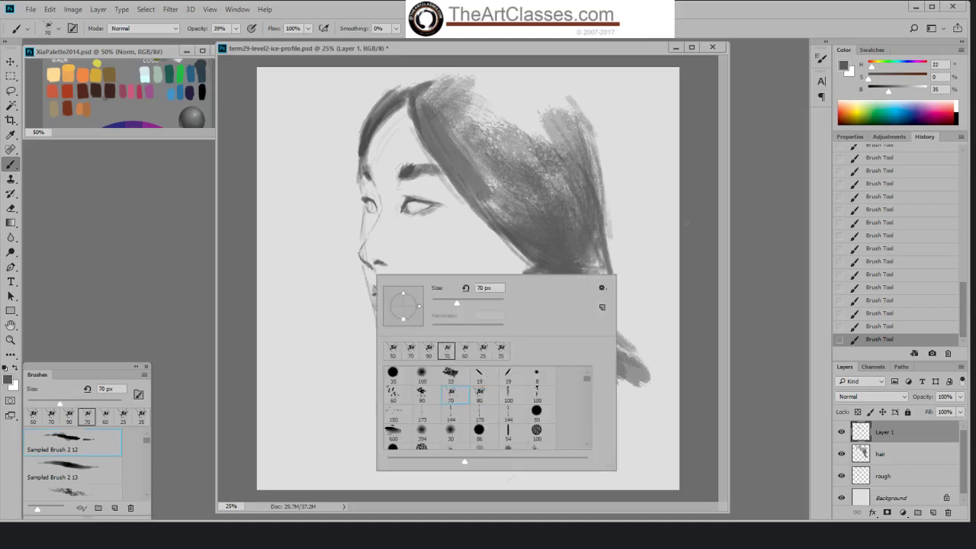
key(Return)
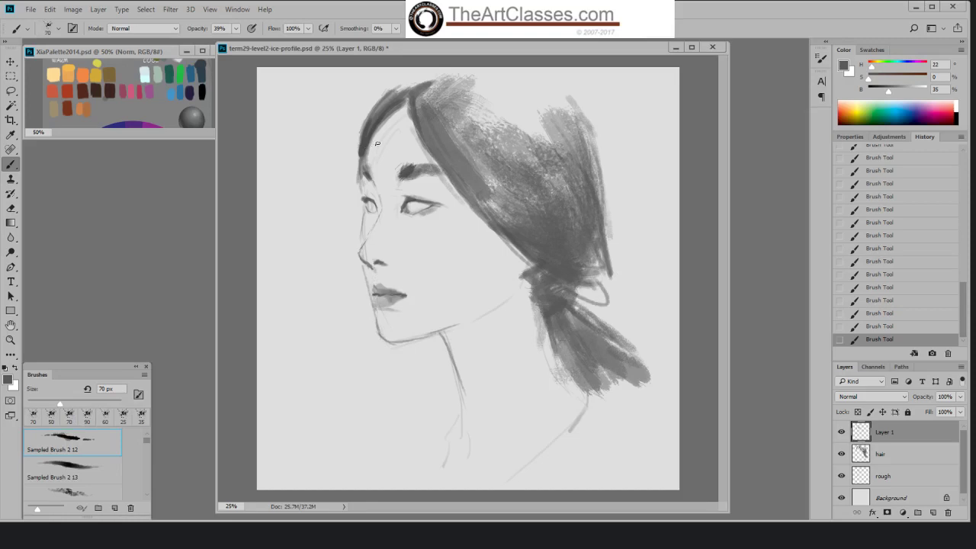
key(e)
mouse_move(368, 157)
mouse_down()
mouse_move(406, 101)
mouse_move(419, 122)
mouse_up()
key(alt+bracketleft)
key(b)
click(887, 479)
key(e)
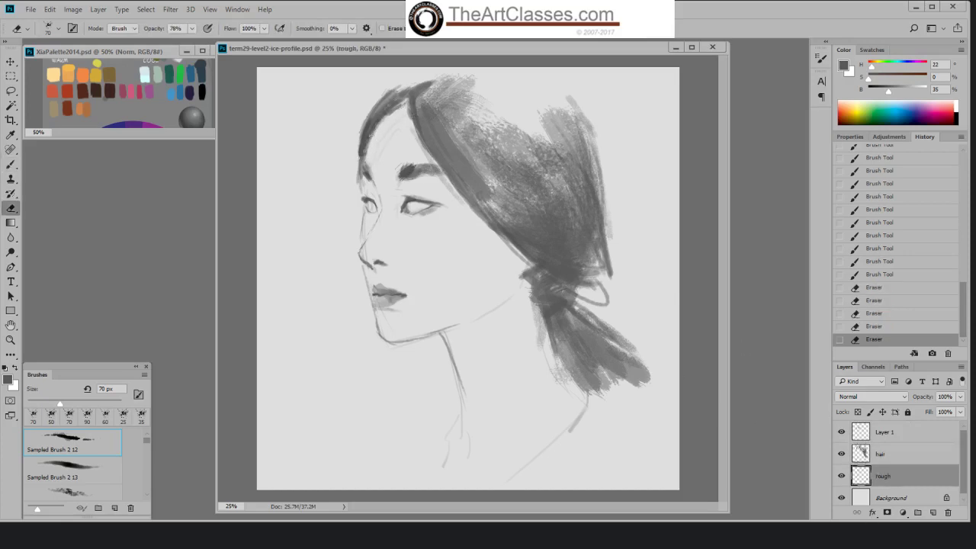
click(404, 99)
- Return to Layer 1, erase along the inside of the front hairline, and repaint the dark hair edge below the parting
key(b)
key(alt+bracketright)
key(alt+bracketright)
key(e)
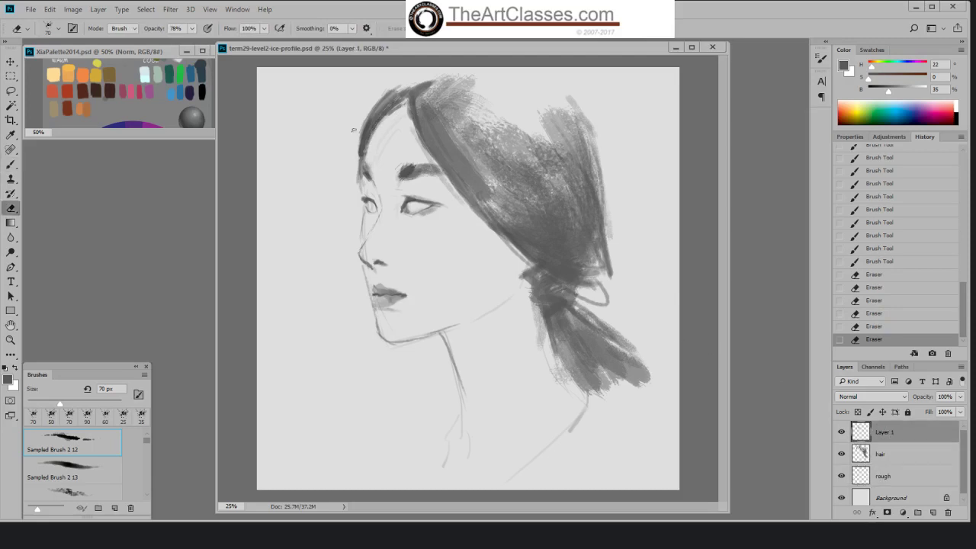
mouse_move(387, 116)
mouse_down()
mouse_move(377, 142)
mouse_move(396, 111)
mouse_up()
drag(402, 104, 378, 131)
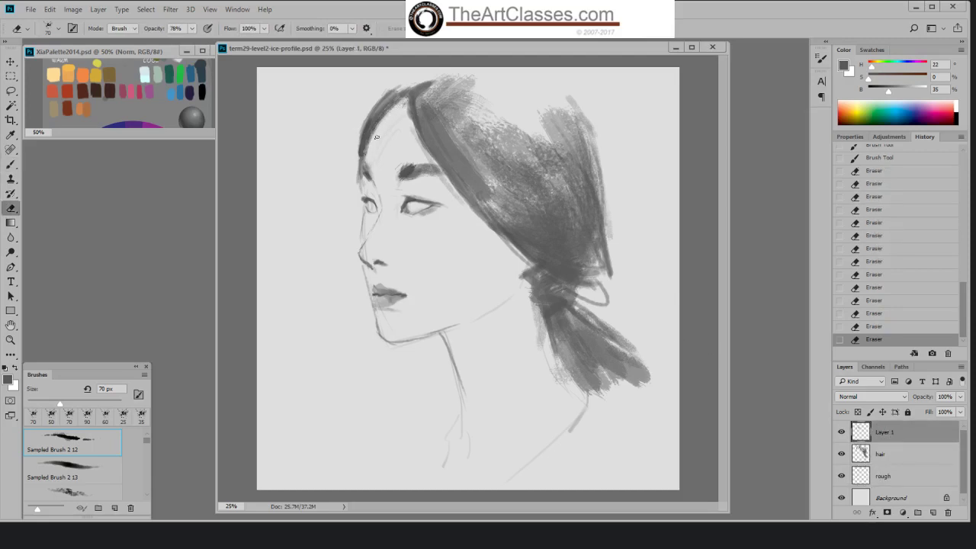
key(b)
drag(408, 92, 417, 122)
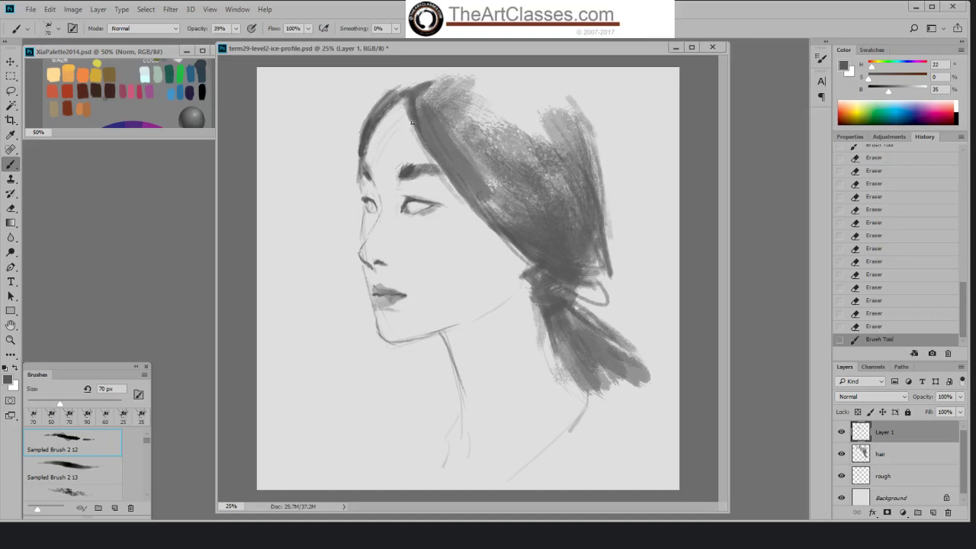
- Trim beside the far eyebrow on Layer 1 and erase the lower end of the front hair strand on the hair layer
key(e)
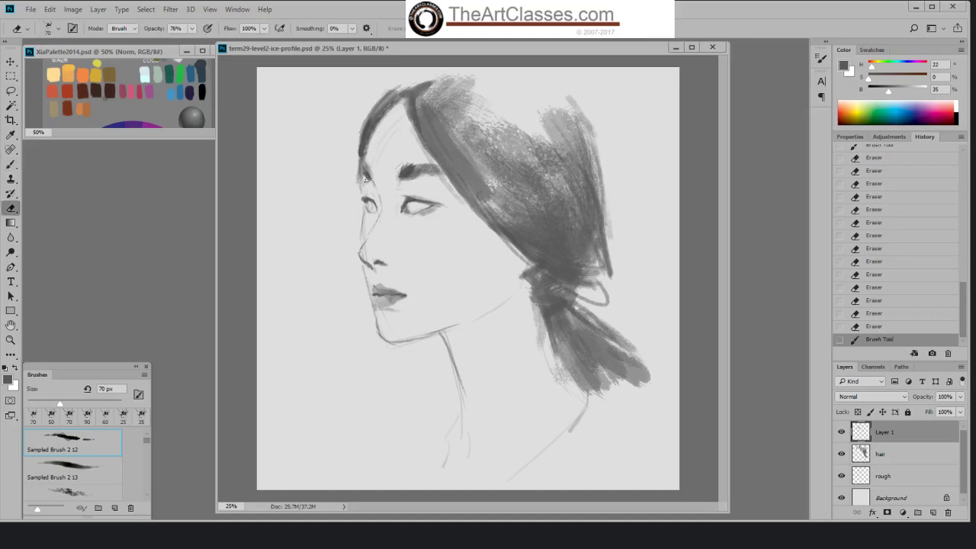
drag(364, 181, 366, 190)
click(879, 454)
drag(368, 160, 362, 166)
mouse_move(365, 158)
mouse_down()
mouse_move(361, 195)
mouse_move(360, 175)
mouse_up()
drag(372, 138, 364, 158)
drag(370, 141, 365, 155)
mouse_move(371, 138)
mouse_down()
mouse_move(359, 176)
mouse_move(359, 160)
mouse_up()
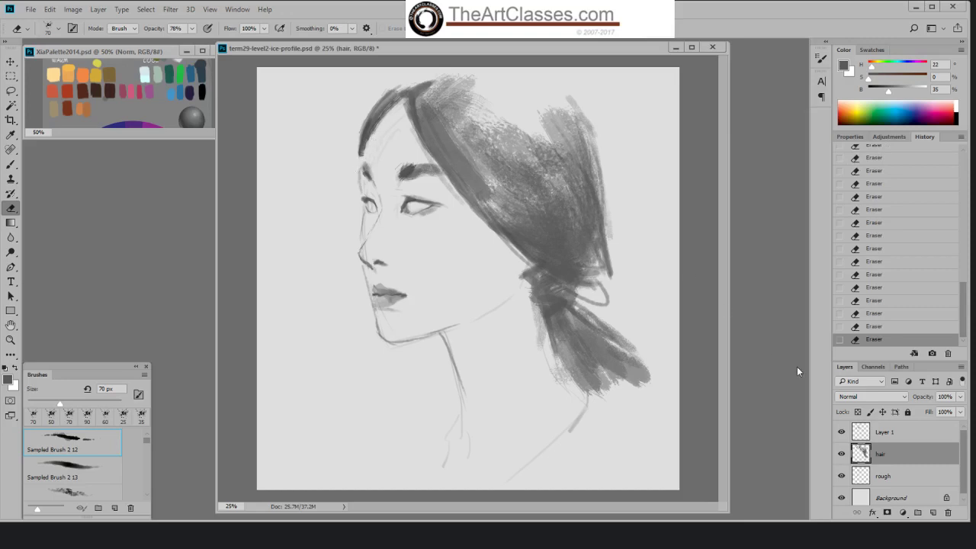
- Sample the dark hair gray and extend the front hair strand down toward the far temple on the hair layer at 40 px
click(873, 434)
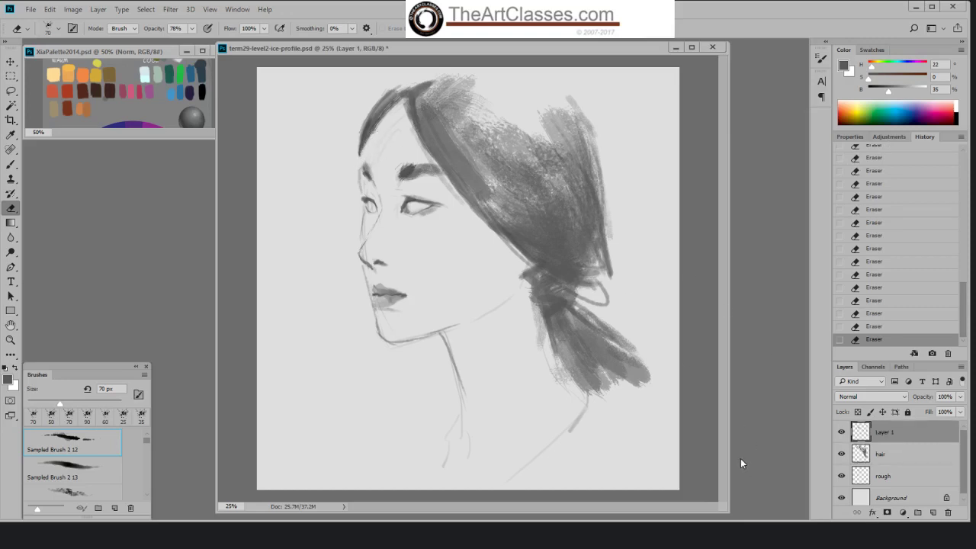
click(888, 456)
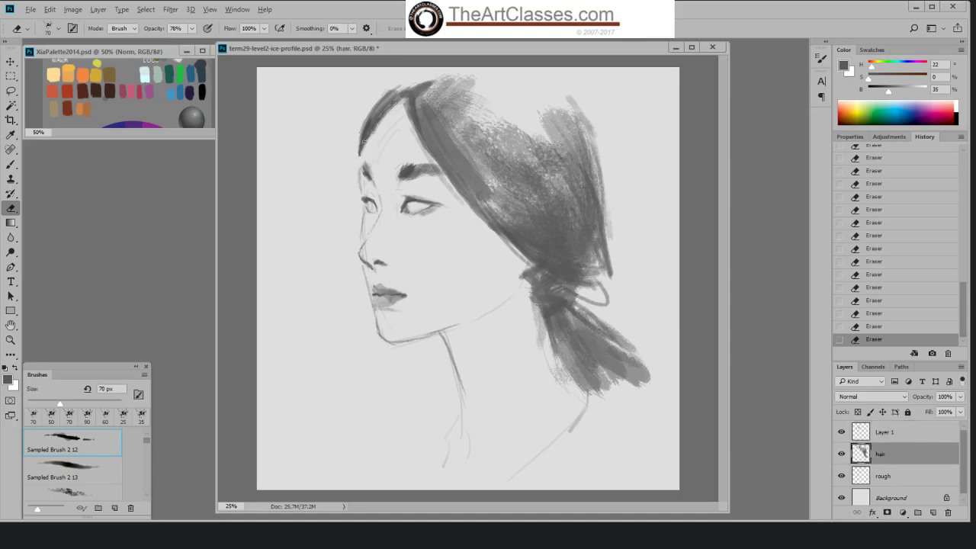
key(alt)
key(b)
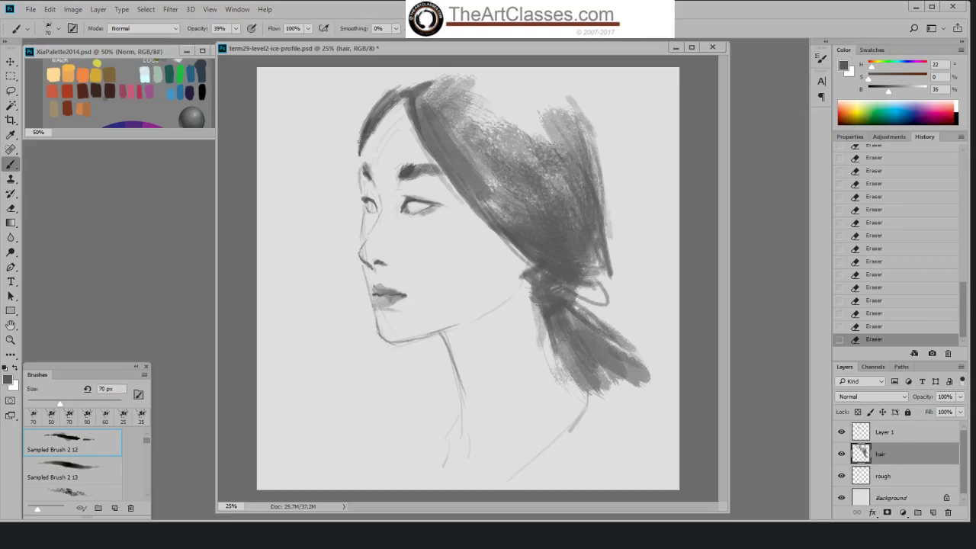
alt+click(365, 140)
key(bracketleft)
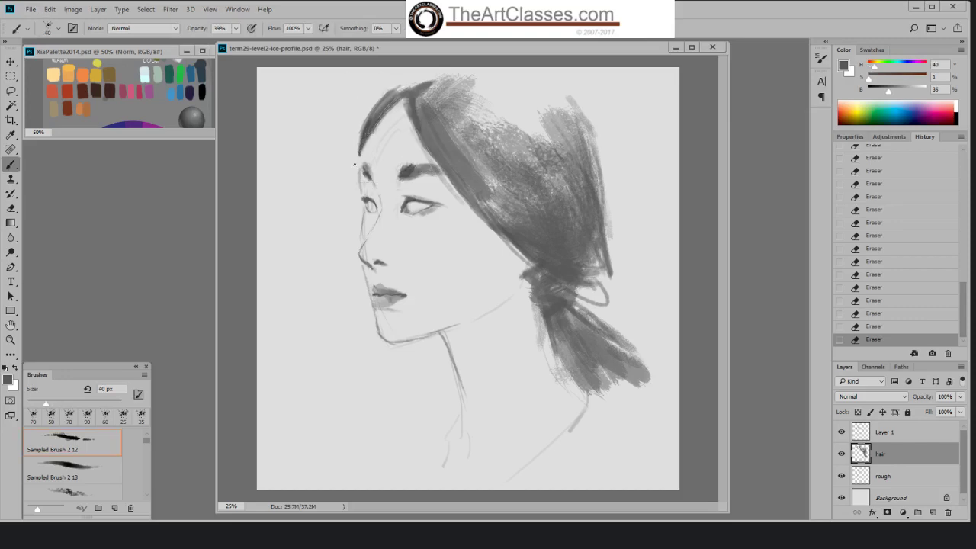
drag(360, 143, 357, 170)
- Raise the brush opacity to 77% and strengthen the front hair strand's outer edge down to the brow at 60 px
key(bracketright)
key(bracketright)
key(bracketright)
key(bracketleft)
click(235, 28)
drag(236, 41, 256, 41)
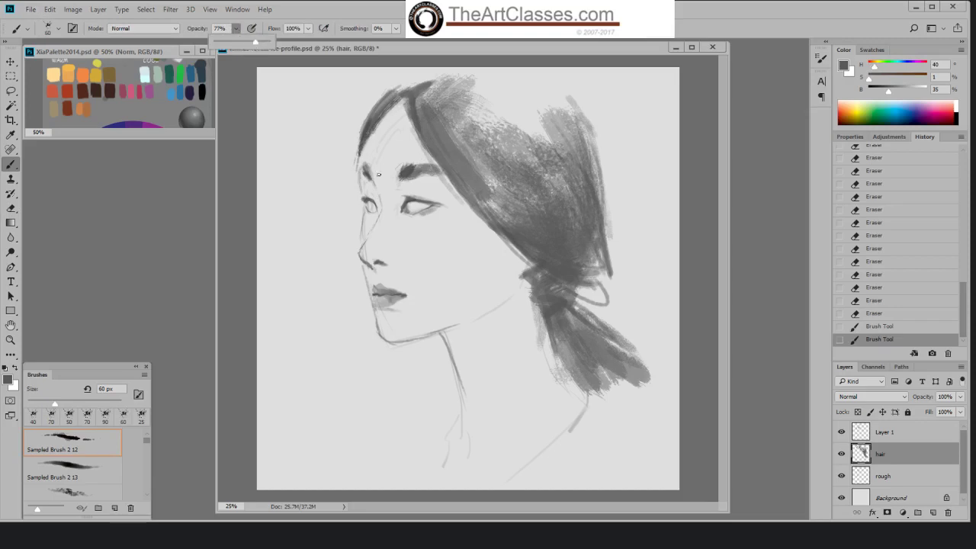
click(361, 143)
drag(360, 141, 354, 166)
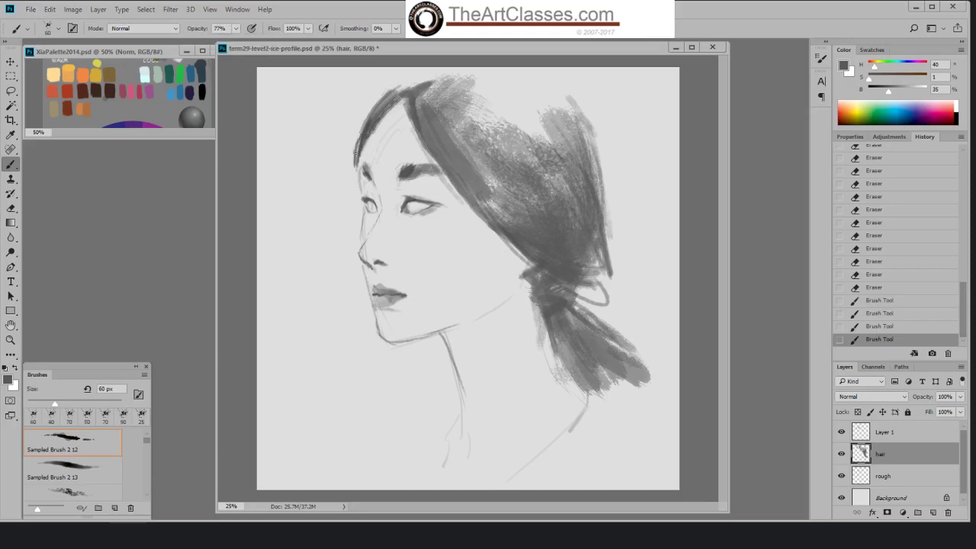
- Thicken and lengthen the front hair strand past the far eyebrow with Sampled Brush 2 13 at 80 then 60 px, trimming with the eraser
key(bracketright)
right_click(352, 166)
click(456, 287)
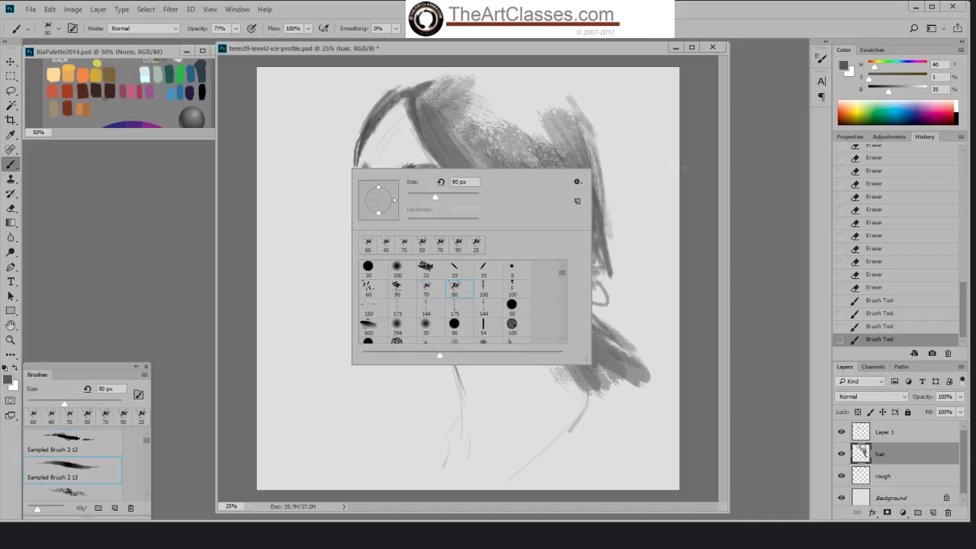
drag(463, 131, 490, 169)
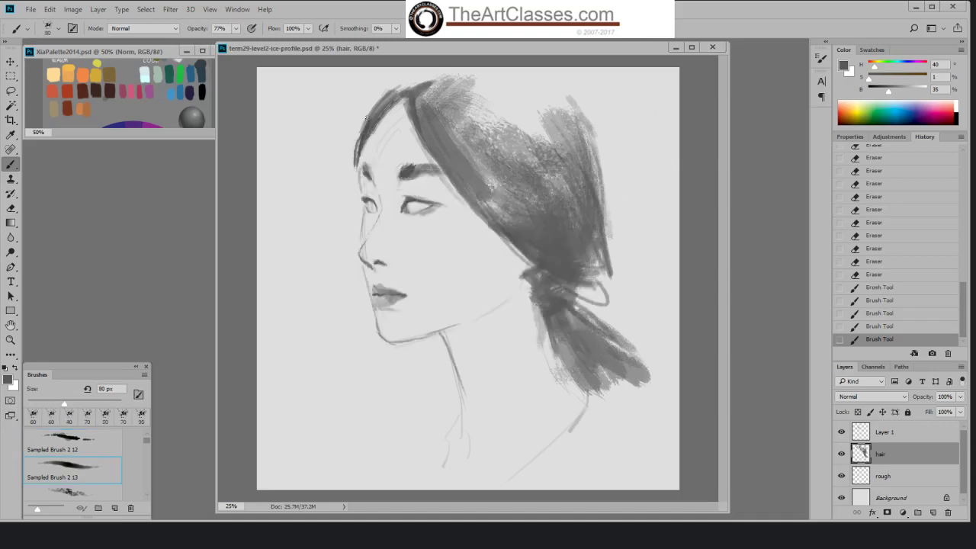
drag(364, 122, 359, 192)
key(bracketleft)
key(bracketleft)
mouse_move(356, 169)
mouse_down()
mouse_move(357, 197)
mouse_move(361, 173)
mouse_move(376, 188)
mouse_up()
key(e)
key(b)
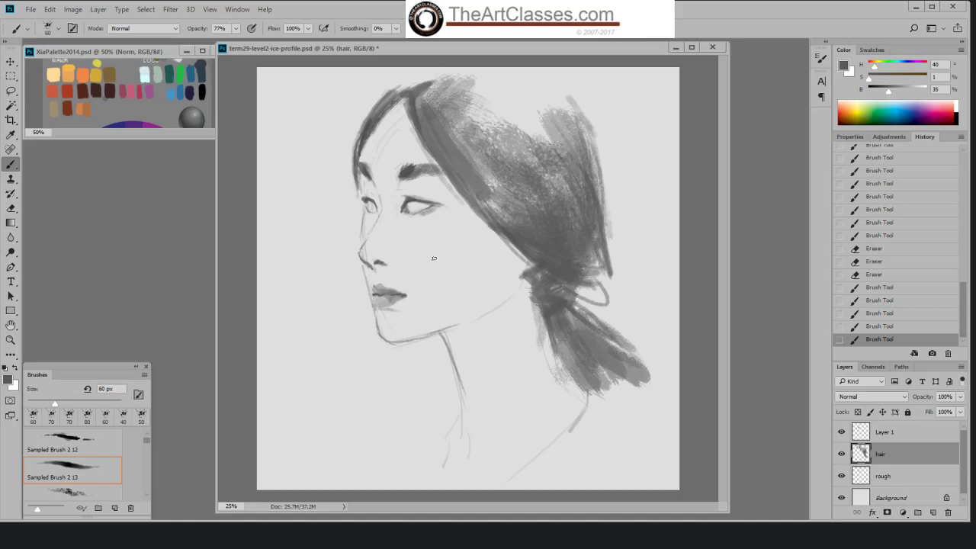
- Darken the near eye's outer upper lid and touch up the far eye's lid on Layer 1 with a 50 px brush
click(884, 433)
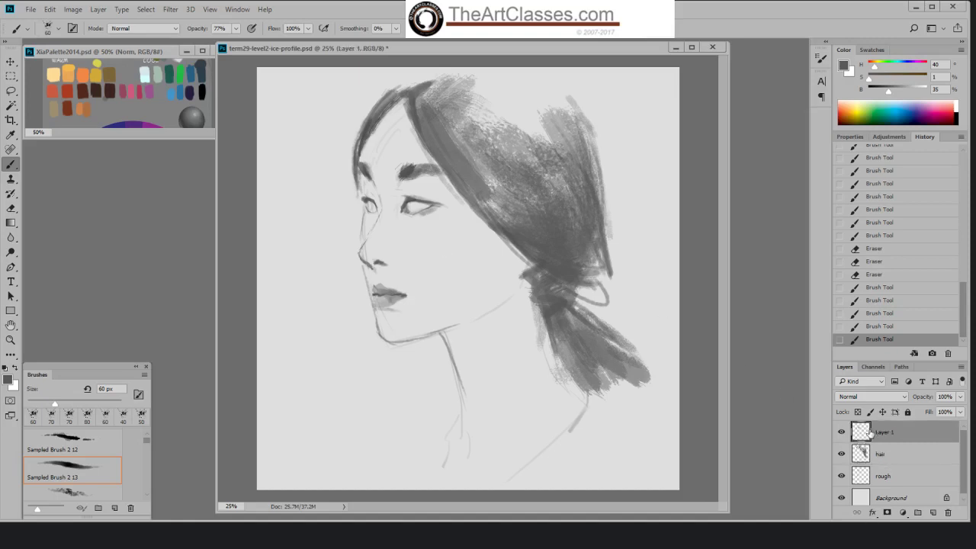
right_click(440, 211)
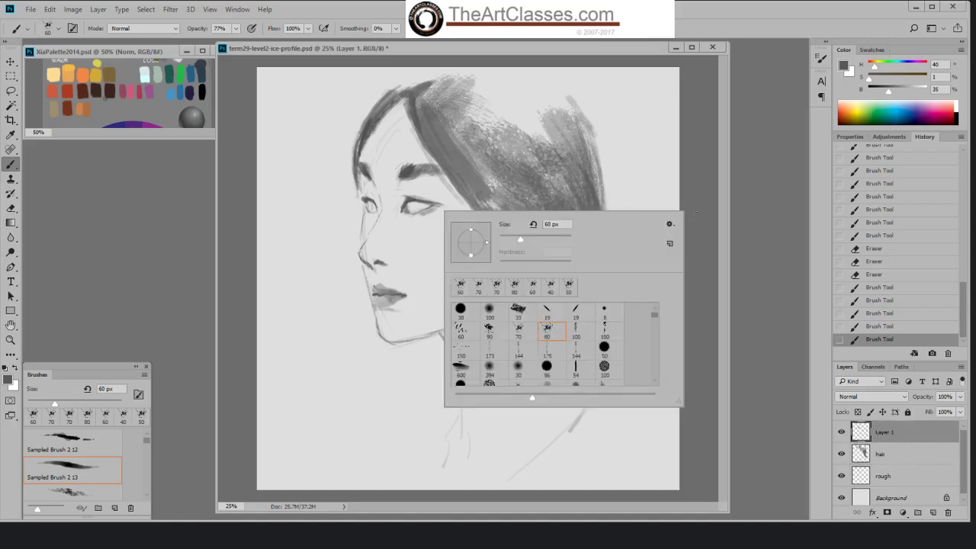
click(427, 202)
key(bracketleft)
drag(427, 202, 444, 203)
key(bracketleft)
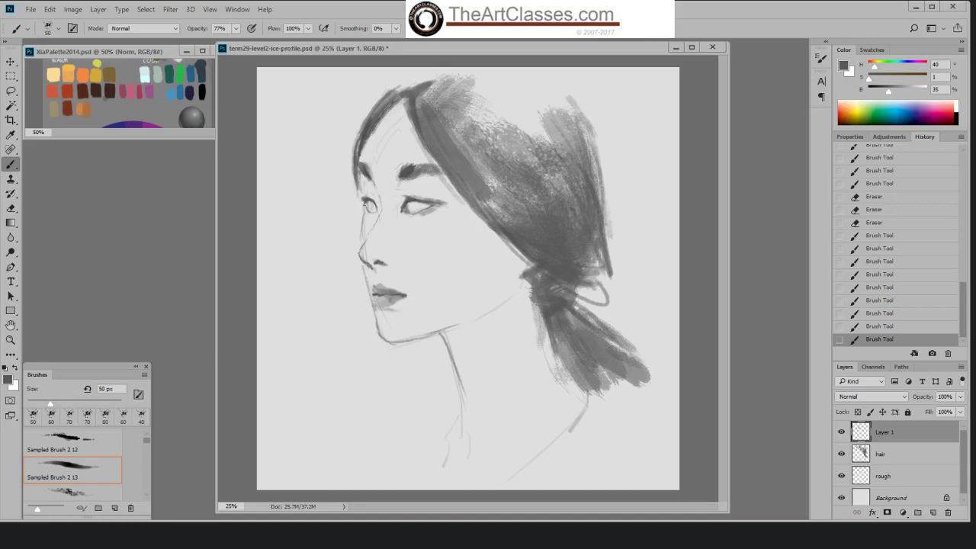
drag(365, 200, 365, 202)
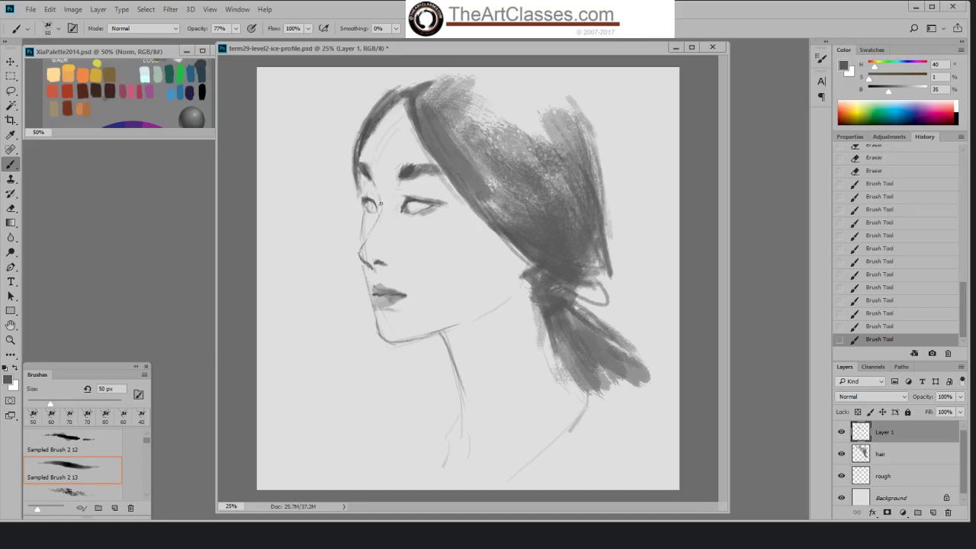
- Retrace the line from the far eye's inner corner down the nose bridge and soften it with the eraser
drag(381, 209, 376, 223)
key(e)
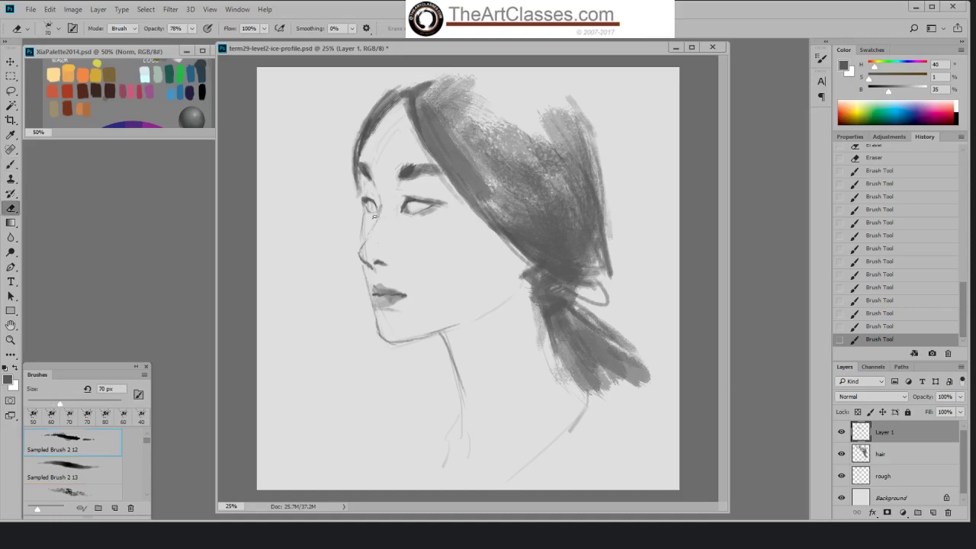
click(375, 217)
click(383, 206)
click(382, 204)
- Trim above the nostril with the eraser and redraw the dark nostril shape with the 50 px brush
click(376, 254)
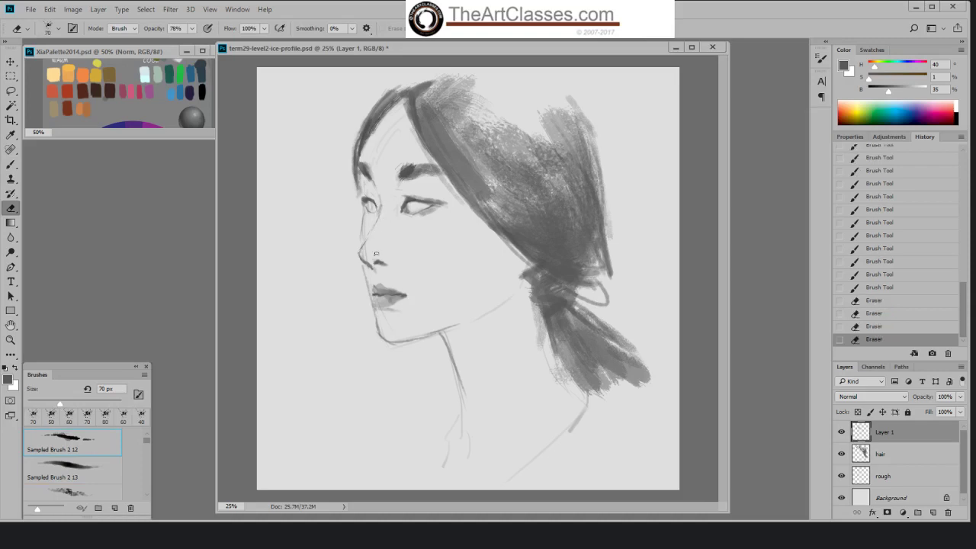
key(b)
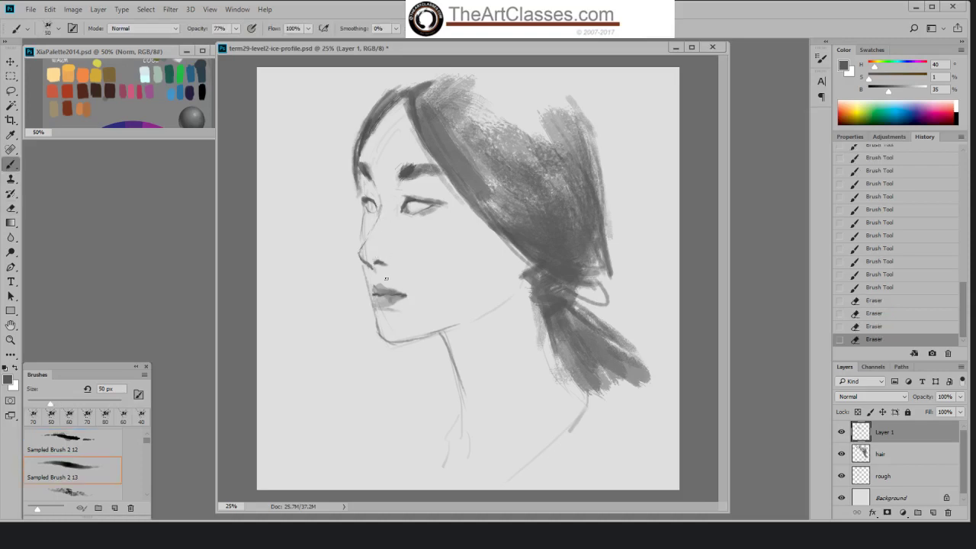
drag(372, 260, 385, 267)
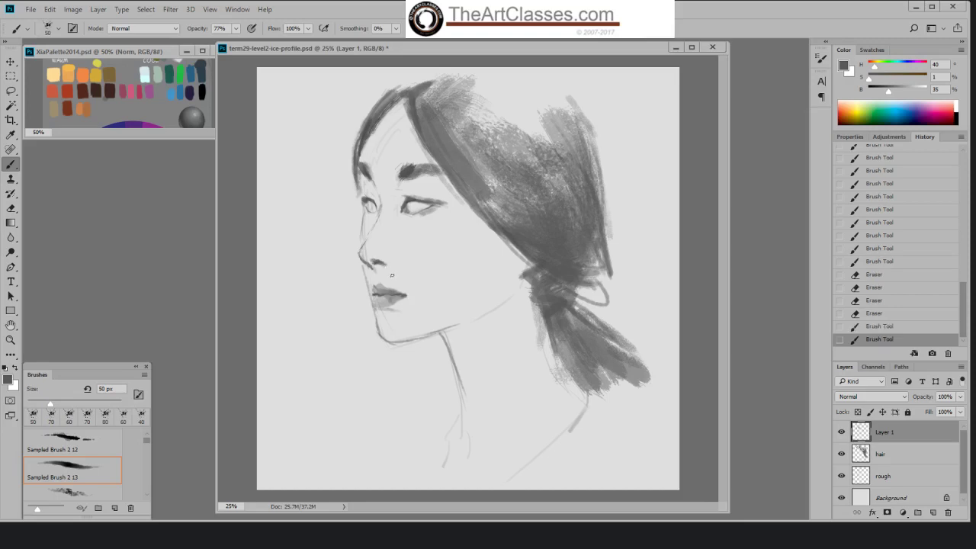
- Trim the nostril area with the eraser and redraw the line from the nose tip to the nostril with the 50 px brush
key(e)
mouse_move(371, 260)
mouse_down()
mouse_move(384, 252)
mouse_move(375, 266)
mouse_move(389, 264)
mouse_up()
key(b)
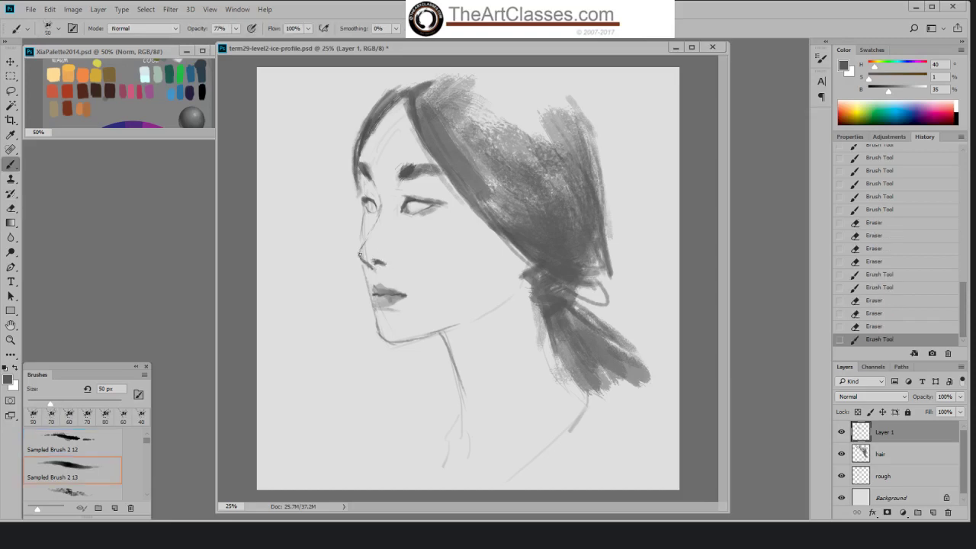
drag(360, 253, 384, 264)
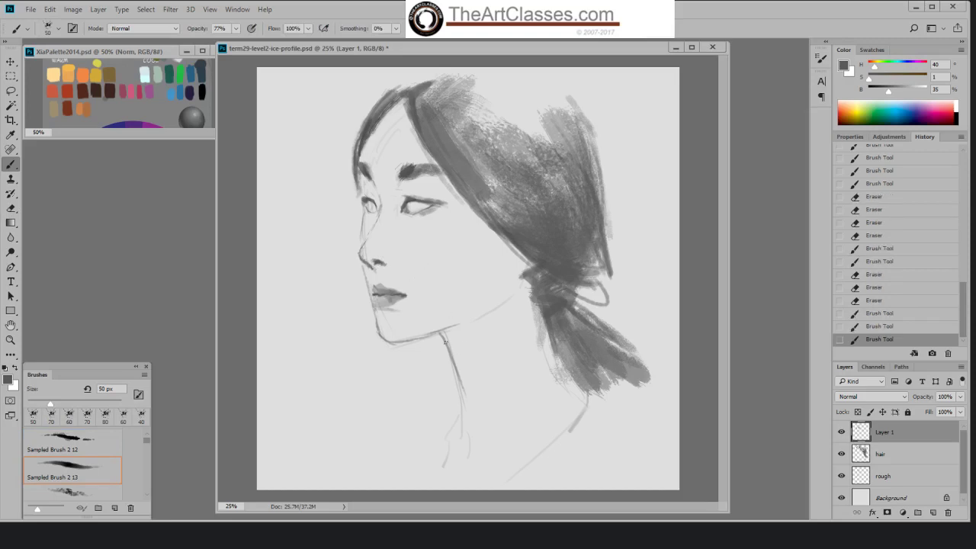
- Redraw the jawline from under the chin up to the ear with a 40 px brush at 29% brightness, rolling back unwanted strokes
drag(429, 337, 457, 327)
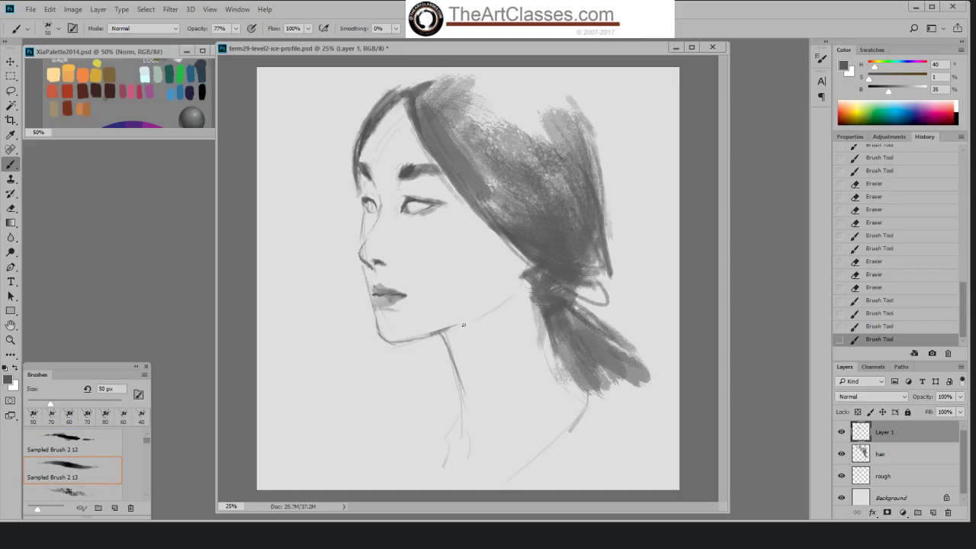
click(858, 327)
key(bracketleft)
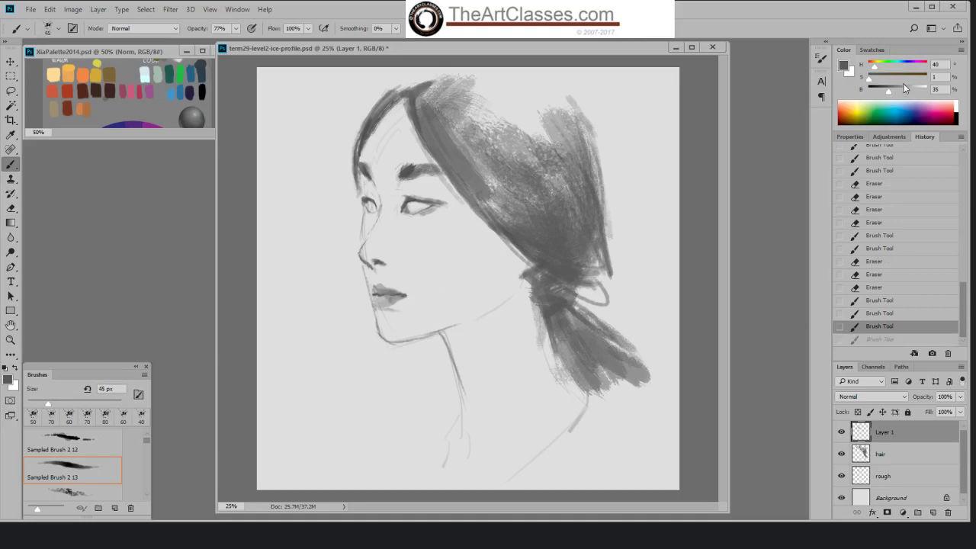
click(885, 90)
key(bracketleft)
drag(416, 340, 458, 326)
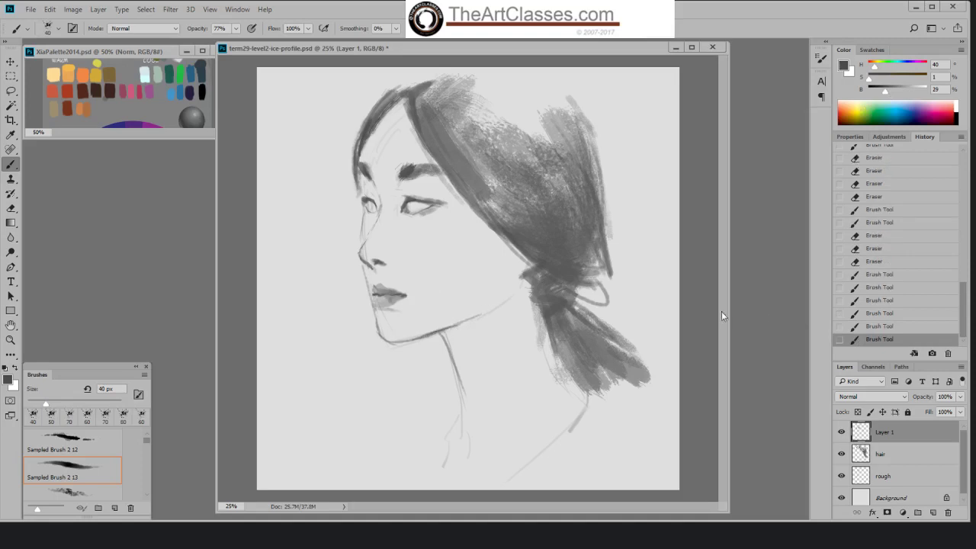
click(860, 327)
drag(455, 327, 486, 312)
drag(521, 264, 488, 311)
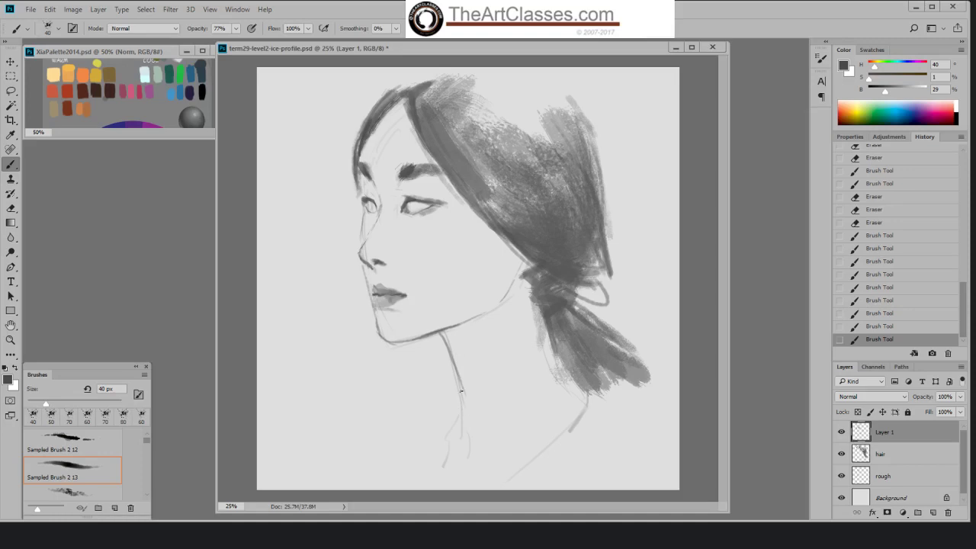
- Draw the throat line, the inner neck line and the line from nape to shoulder with a 35 px brush
drag(460, 380, 468, 445)
key(bracketleft)
drag(464, 391, 470, 452)
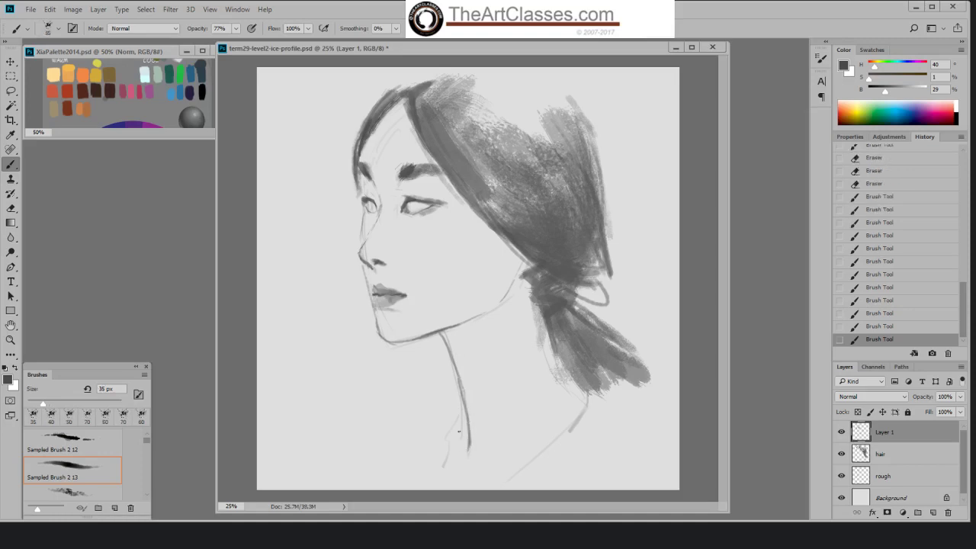
mouse_move(464, 404)
mouse_down()
mouse_move(446, 488)
mouse_move(442, 460)
mouse_up()
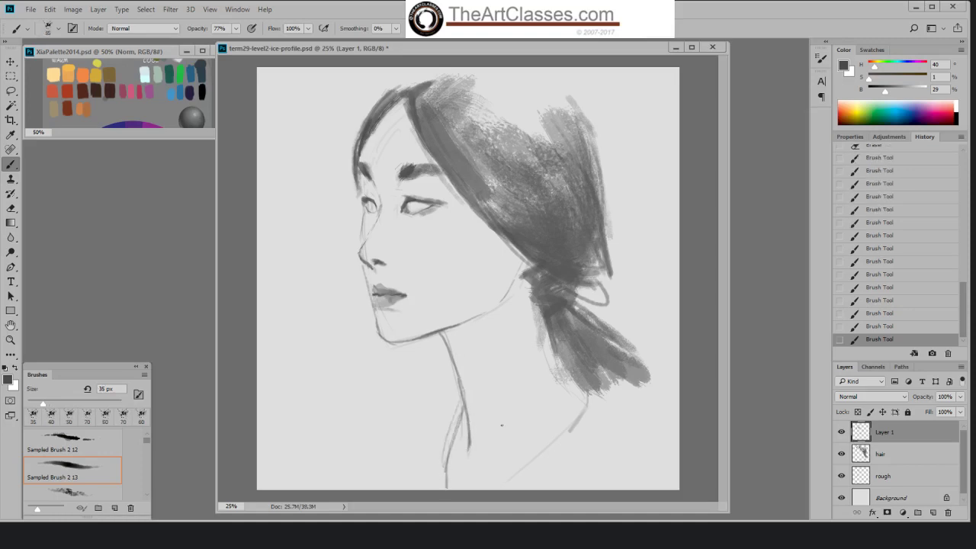
mouse_move(583, 390)
mouse_down()
mouse_move(518, 488)
mouse_move(524, 474)
mouse_up()
drag(604, 374, 517, 489)
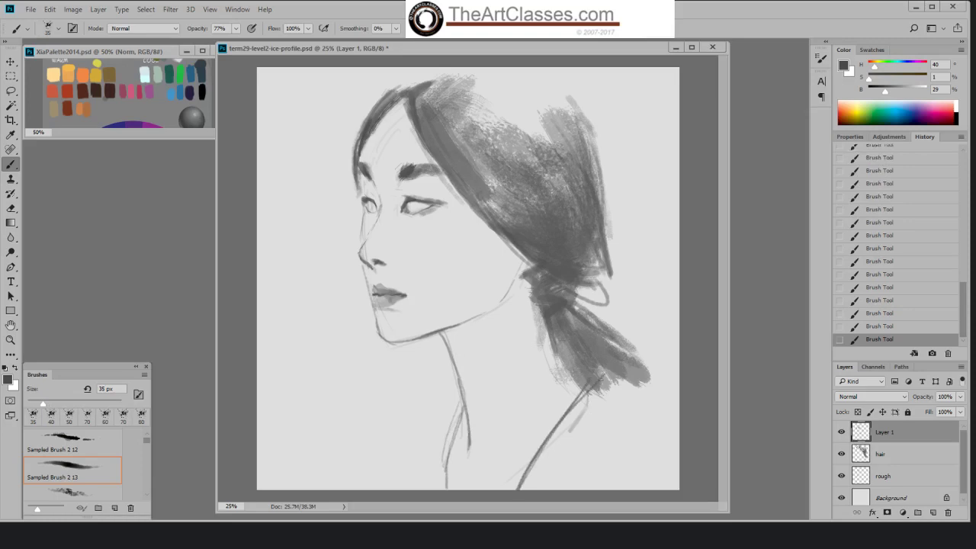
- Add dark strokes trailing off the end of the tied hair with the brush enlarged to 50 px
key(bracketright)
key(bracketright)
mouse_move(595, 365)
mouse_down()
mouse_move(638, 390)
mouse_move(630, 374)
mouse_move(659, 408)
mouse_up()
key(bracketright)
click(662, 416)
- Rework the lower inner neck line, trim it with the eraser and add short collarbone strokes at the neck's base
mouse_move(461, 416)
mouse_down()
mouse_move(433, 488)
mouse_move(445, 455)
mouse_move(440, 470)
mouse_up()
key(e)
mouse_move(454, 457)
mouse_down()
mouse_move(455, 444)
mouse_move(441, 482)
mouse_up()
key(b)
mouse_move(521, 464)
mouse_down()
mouse_move(499, 474)
mouse_move(463, 469)
mouse_up()
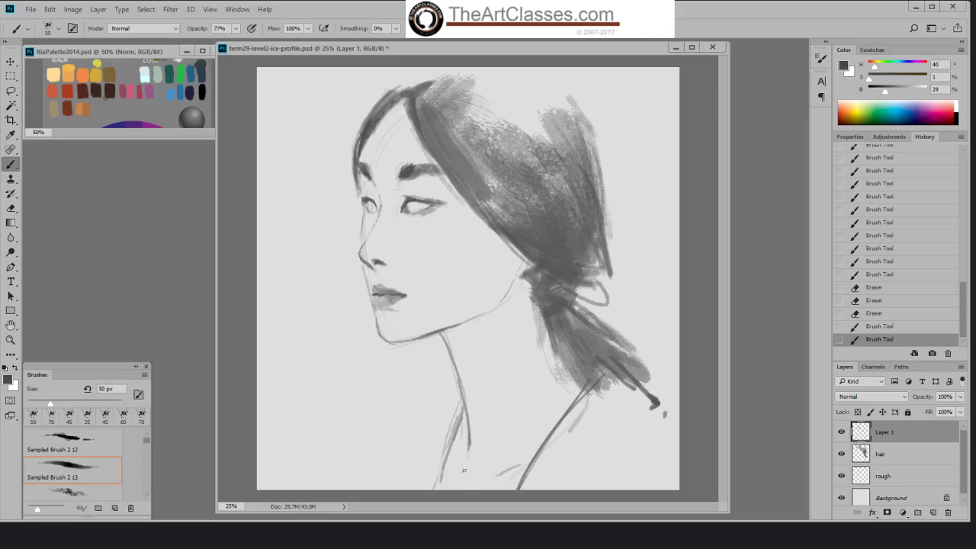
- Draw long curved lines from the front of the neck down to the canvas edge for the front shoulder and neckline
drag(445, 392, 436, 398)
drag(454, 376, 404, 427)
click(383, 445)
mouse_move(437, 392)
mouse_down()
mouse_move(383, 445)
mouse_move(372, 487)
mouse_up()
drag(387, 439, 359, 488)
mouse_move(433, 398)
mouse_down()
mouse_move(340, 489)
mouse_move(419, 408)
mouse_move(400, 425)
mouse_up()
drag(455, 373, 442, 385)
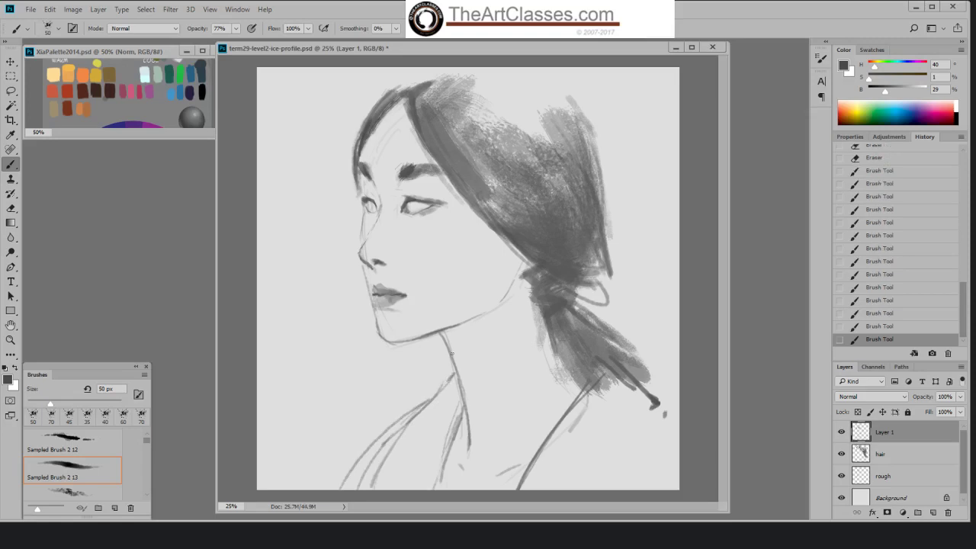
- Retrace the upper throat line from under the jaw with a 30 px brush, undoing the first stroke
drag(439, 335, 466, 386)
key(bracketleft)
key(bracketleft)
key(ctrl+z)
drag(440, 334, 465, 385)
- Soften the near eye's lower lid with the eraser at 48% opacity, reverting the stronger erase and a stray brush stroke
key(e)
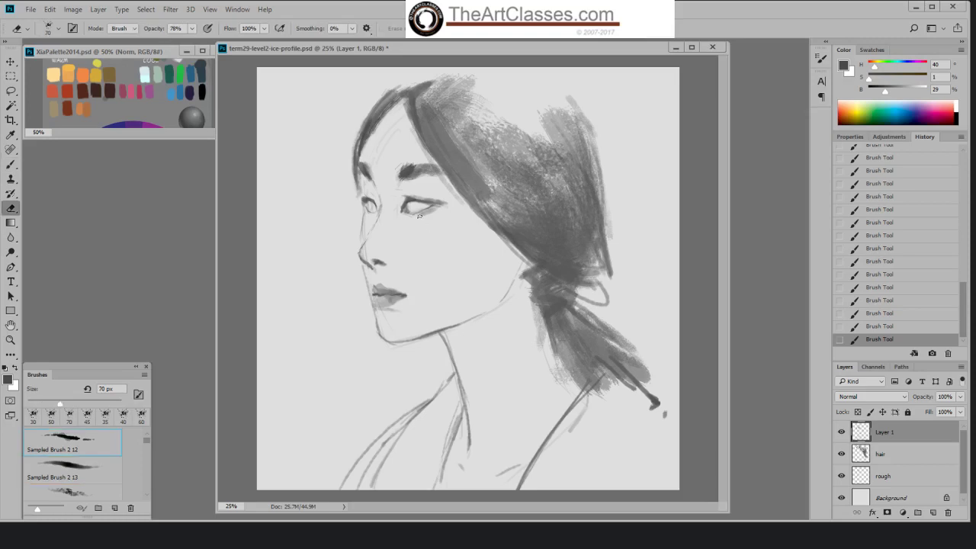
drag(419, 216, 446, 211)
key(b)
click(884, 326)
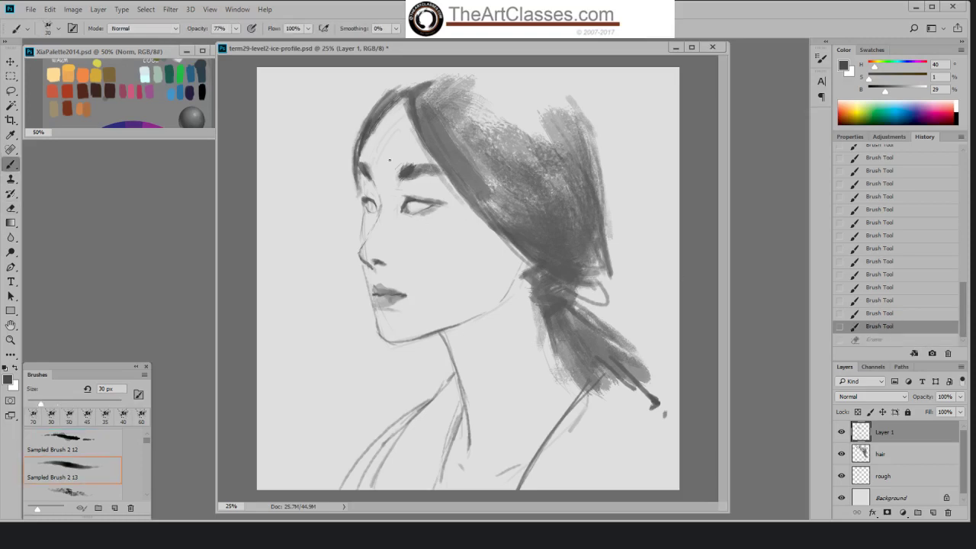
key(e)
click(192, 28)
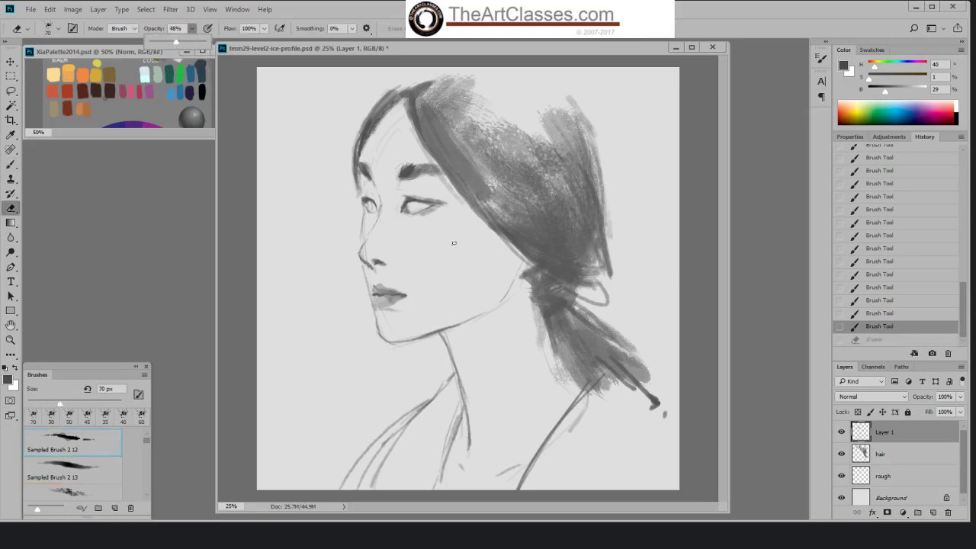
click(419, 217)
mouse_move(448, 206)
mouse_down()
mouse_move(408, 222)
mouse_move(440, 214)
mouse_up()
key(b)
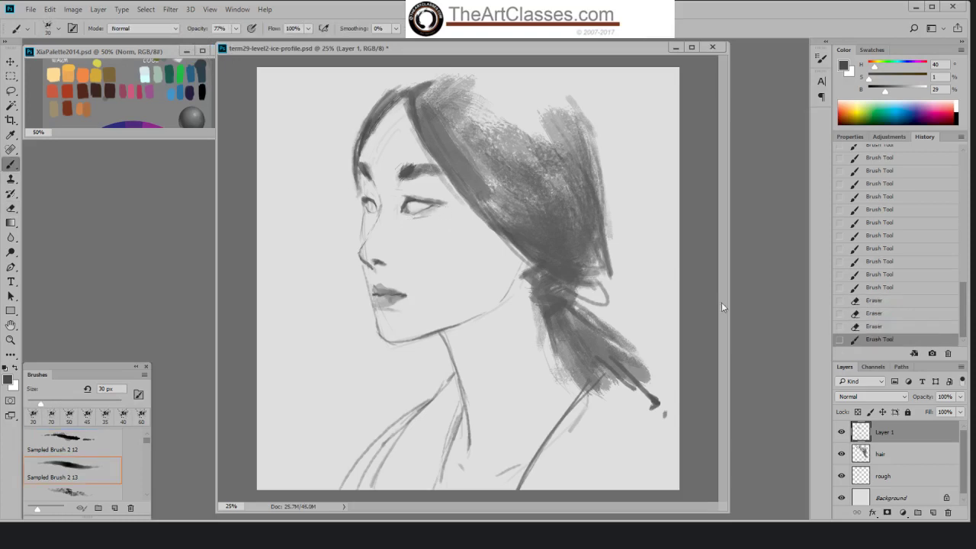
click(890, 326)
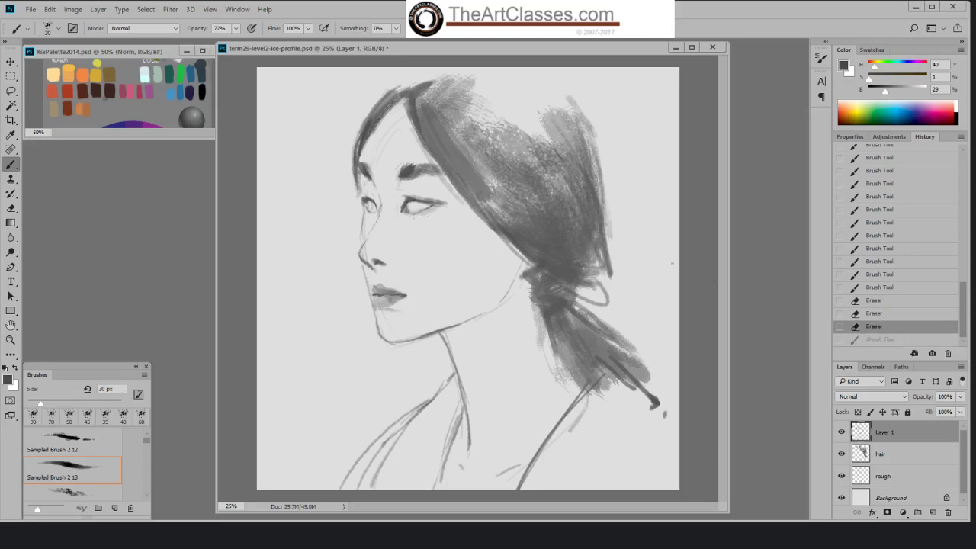
- Lower the brush opacity to 37% and touch up the near eye's lower lid and the far eye's inner details at 25 px
click(235, 28)
mouse_move(417, 221)
mouse_down()
mouse_move(425, 218)
mouse_move(414, 212)
mouse_move(442, 201)
mouse_up()
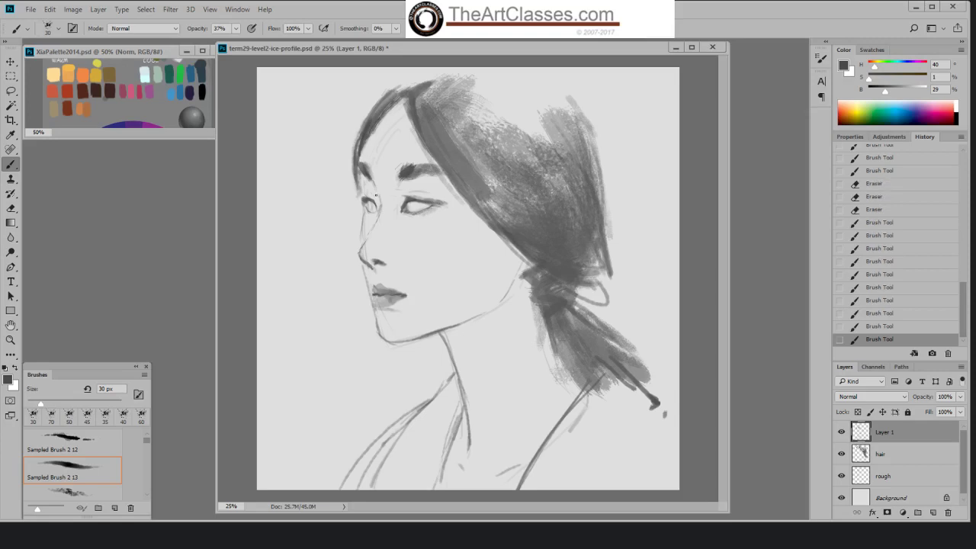
key(bracketleft)
drag(373, 202, 371, 197)
key(ctrl+z)
drag(374, 200, 377, 206)
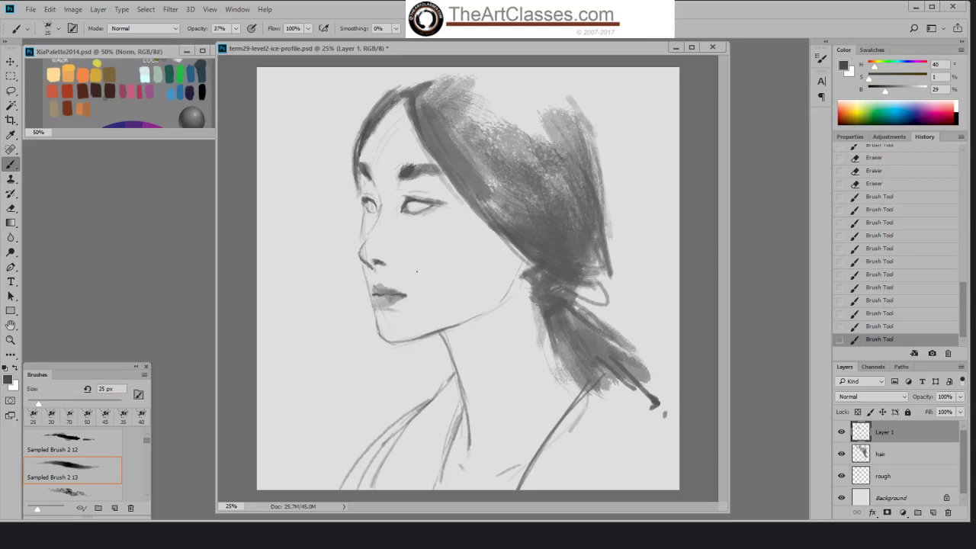
- Darken the nostril and the underside of the nose with the small brush at 37% opacity
drag(373, 262, 387, 264)
key(bracketright)
click(416, 252)
- Darken the hair edge at the parting with Sampled Brush 2 12 at 26% brightness, ending at 45 px and 86% opacity
drag(884, 93, 883, 92)
right_click(603, 271)
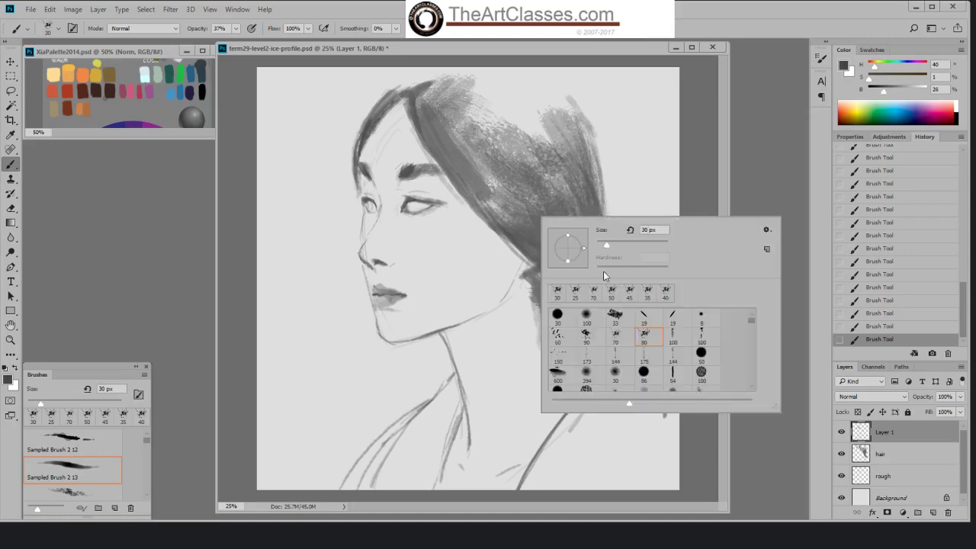
click(616, 335)
key(Return)
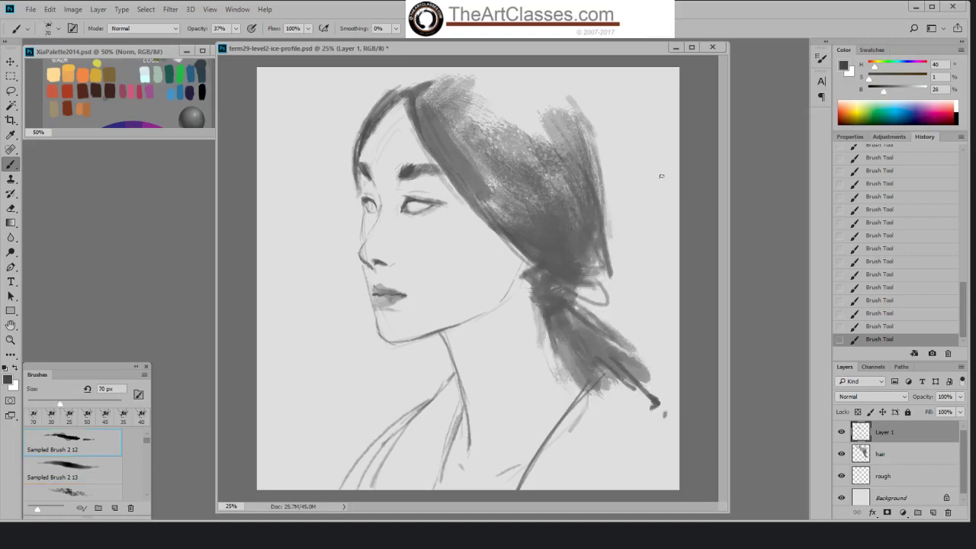
drag(410, 90, 424, 141)
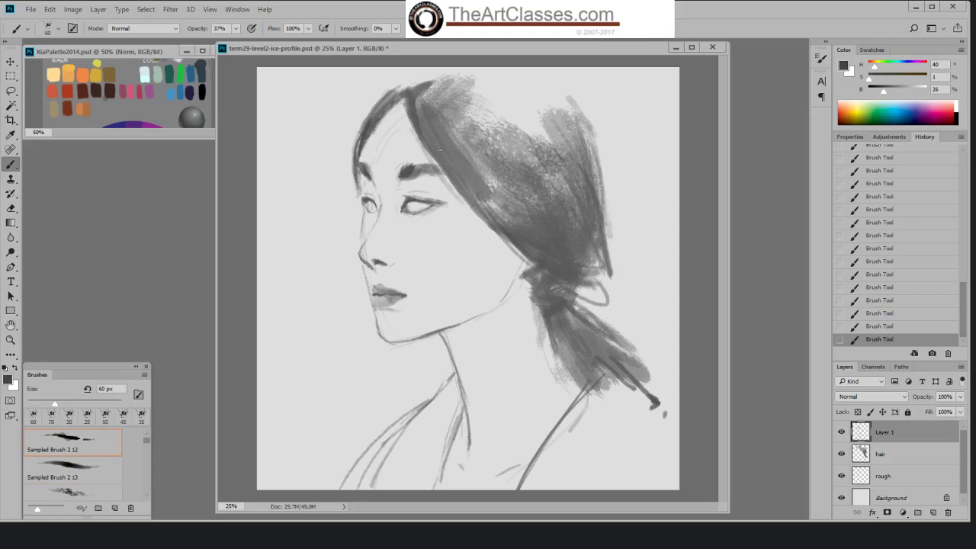
key(bracketleft)
key(bracketleft)
click(237, 30)
drag(261, 46, 262, 46)
drag(410, 103, 425, 149)
- Flip the whole canvas horizontally
click(74, 9)
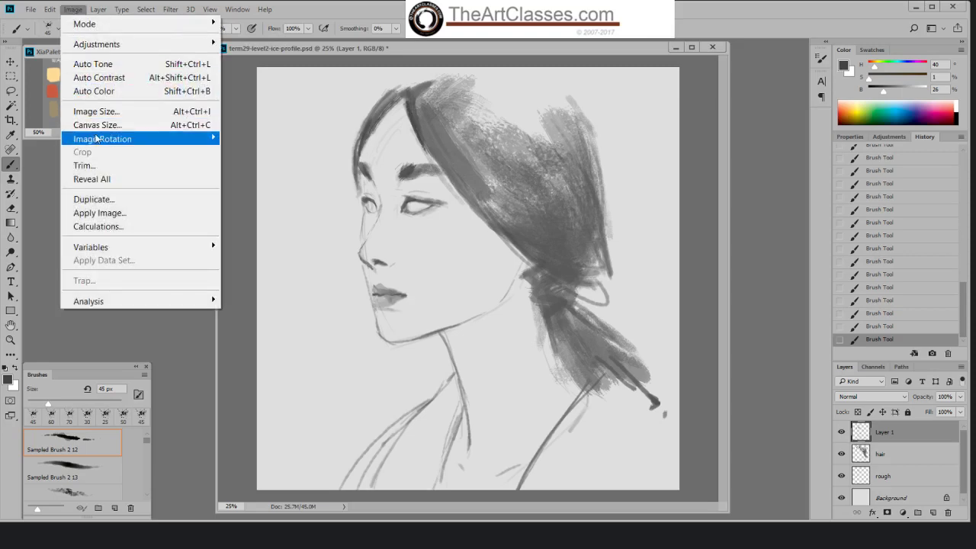
mouse_move(99, 143)
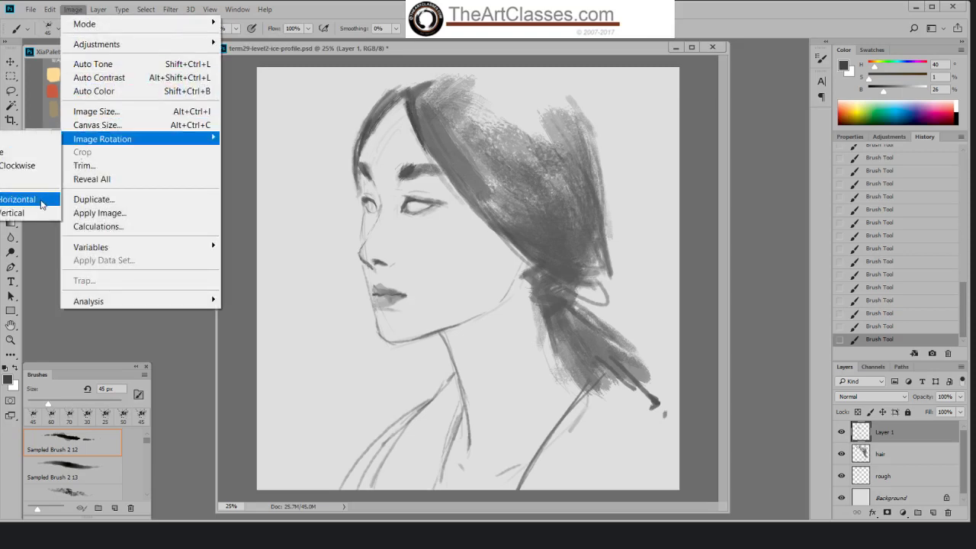
click(42, 202)
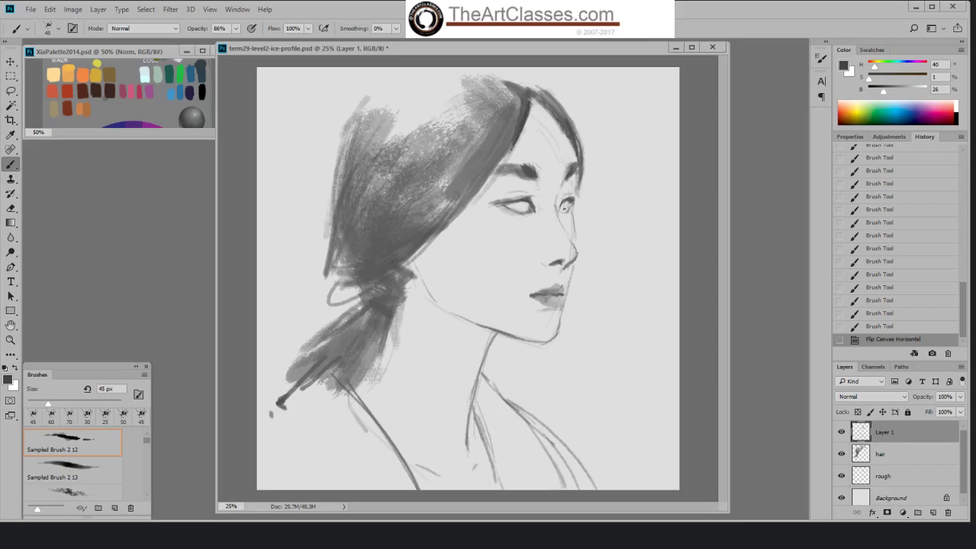
- Refine the far eye's iris and darken the near eye's upper lid and inner corner with the 45 px brush
drag(568, 200, 562, 209)
drag(503, 203, 534, 197)
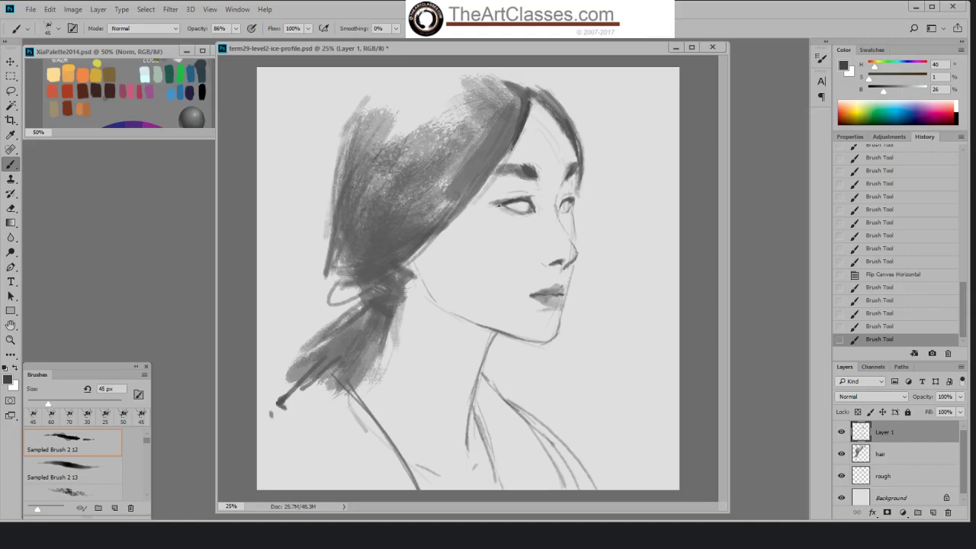
mouse_move(499, 205)
mouse_down()
mouse_move(523, 199)
mouse_move(534, 209)
mouse_move(520, 207)
mouse_up()
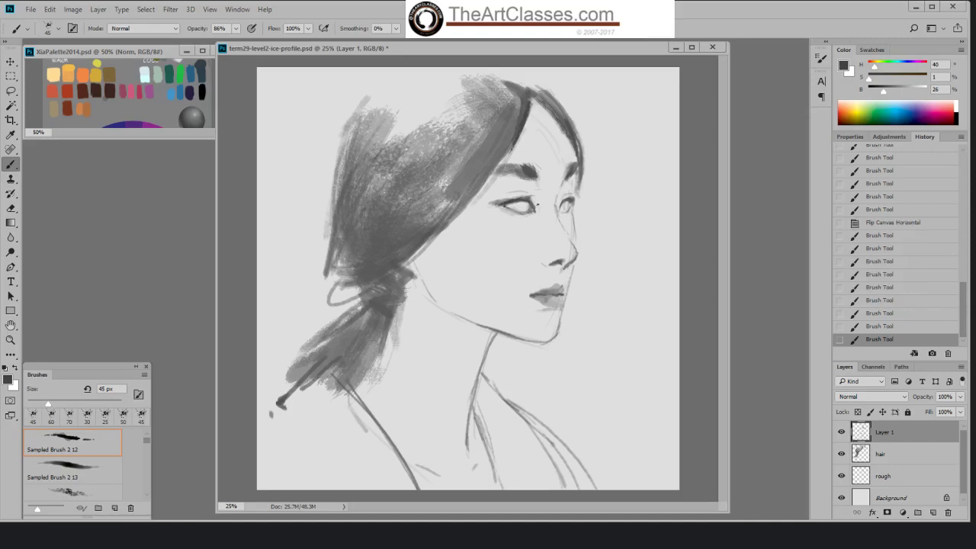
mouse_move(530, 200)
mouse_down()
mouse_move(534, 210)
mouse_move(563, 203)
mouse_up()
- Darken the nose tip and the line between the lips, rolling back the surplus last strokes
drag(574, 261, 578, 246)
click(884, 300)
key(ctrl+shift+z)
key(ctrl+shift+z)
key(ctrl+shift+z)
click(907, 247)
click(891, 288)
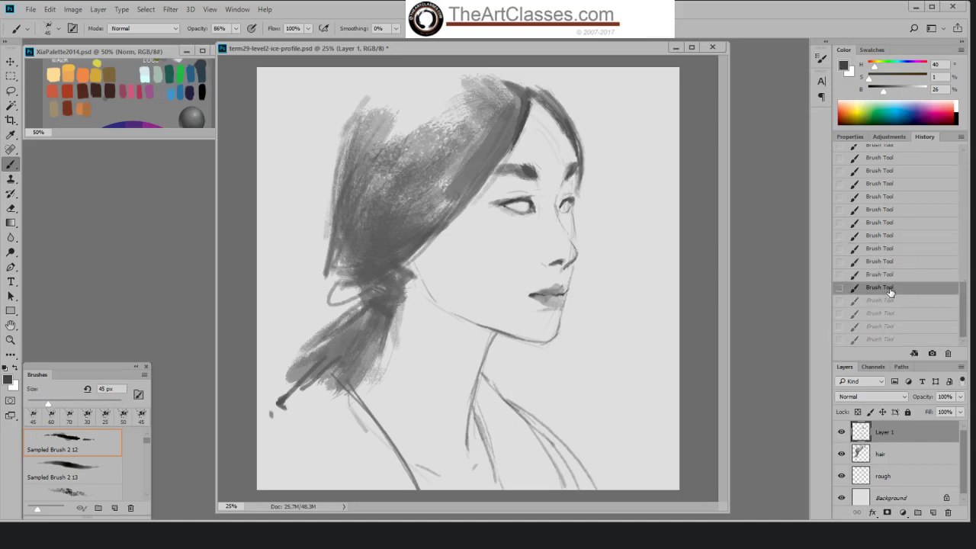
click(891, 313)
click(891, 303)
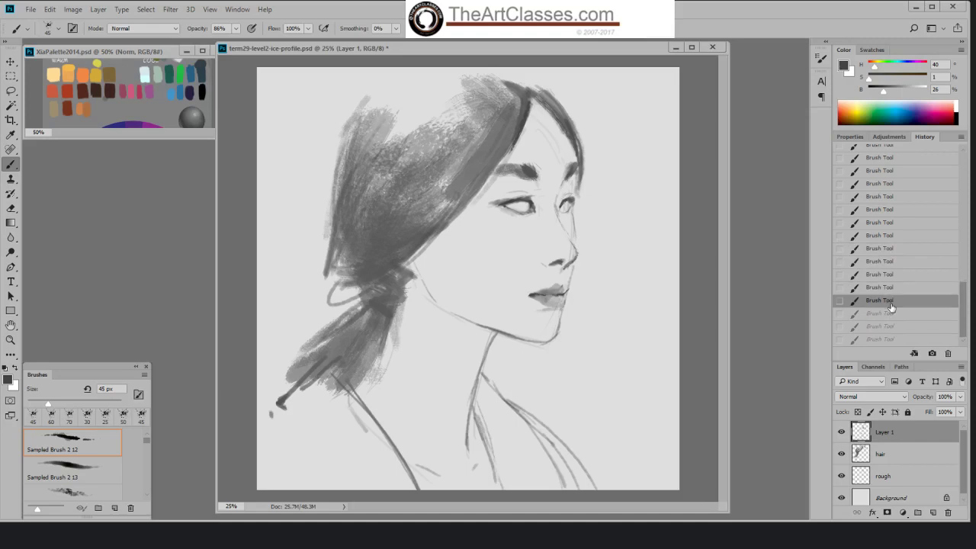
click(892, 292)
click(891, 299)
- Reinforce the outline under the chin and redraw the hair's outer edge above the forehead
drag(519, 340, 536, 342)
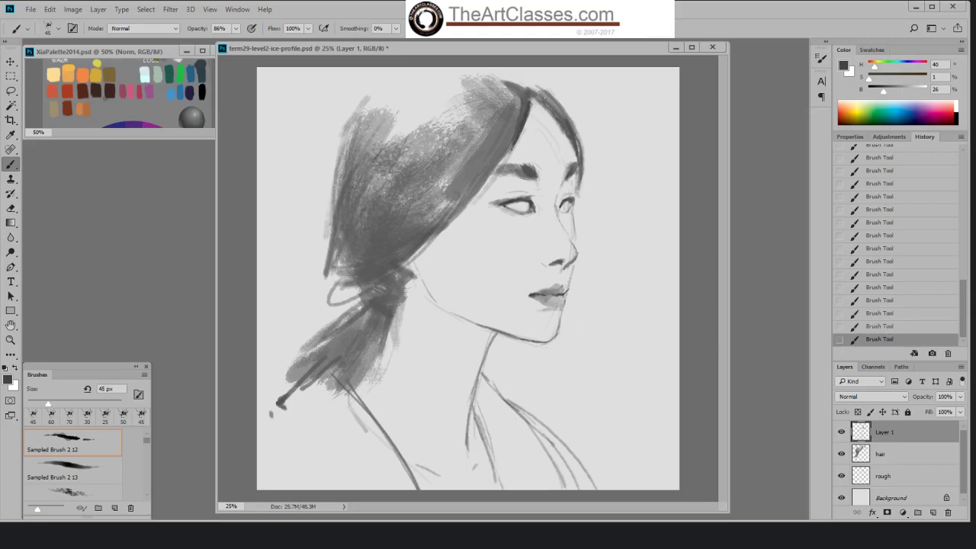
drag(543, 95, 575, 132)
drag(532, 75, 569, 117)
click(882, 326)
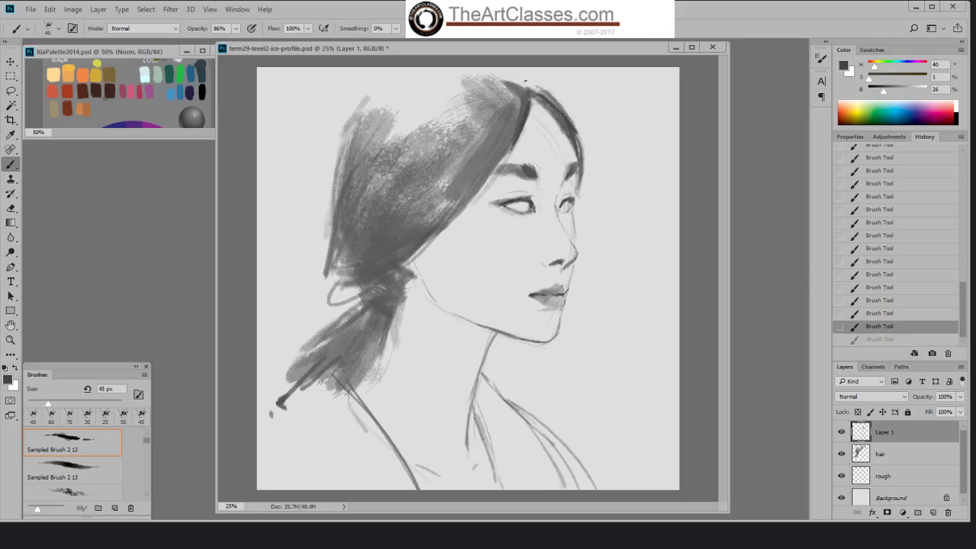
drag(524, 80, 555, 100)
- Try thin loose hair strands falling past the far side of the face with a 25 px brush and revert them
drag(583, 143, 608, 208)
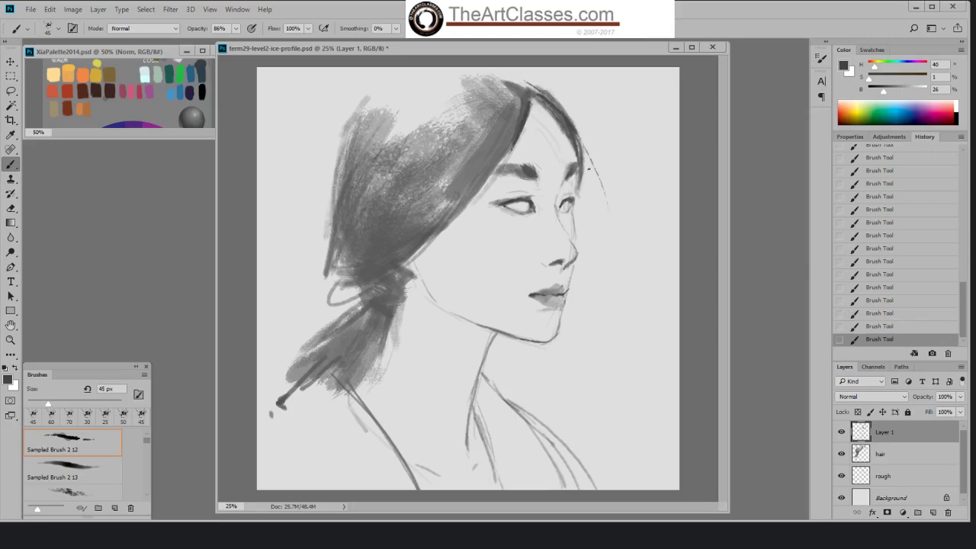
key(bracketleft)
key(bracketleft)
drag(601, 199, 586, 299)
drag(582, 139, 597, 205)
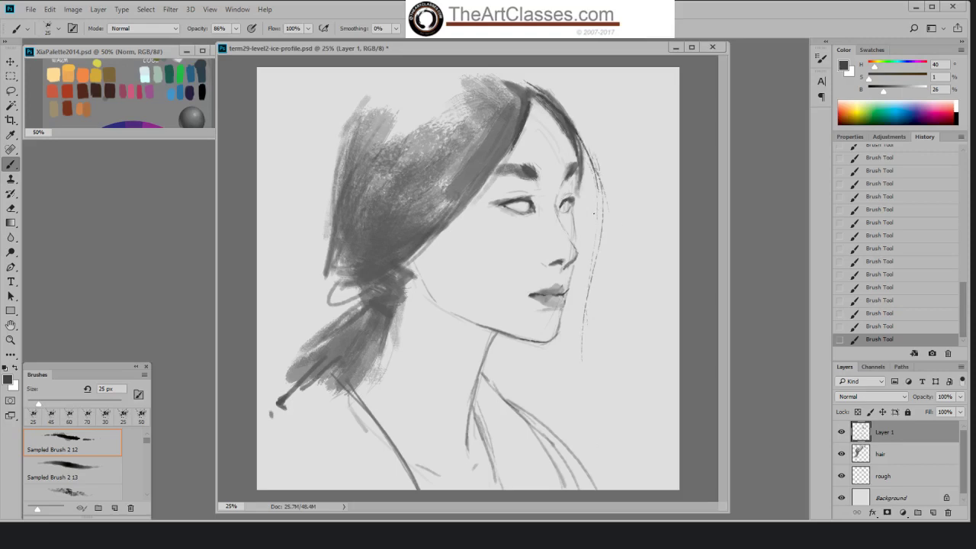
click(892, 313)
click(897, 248)
click(902, 196)
click(885, 289)
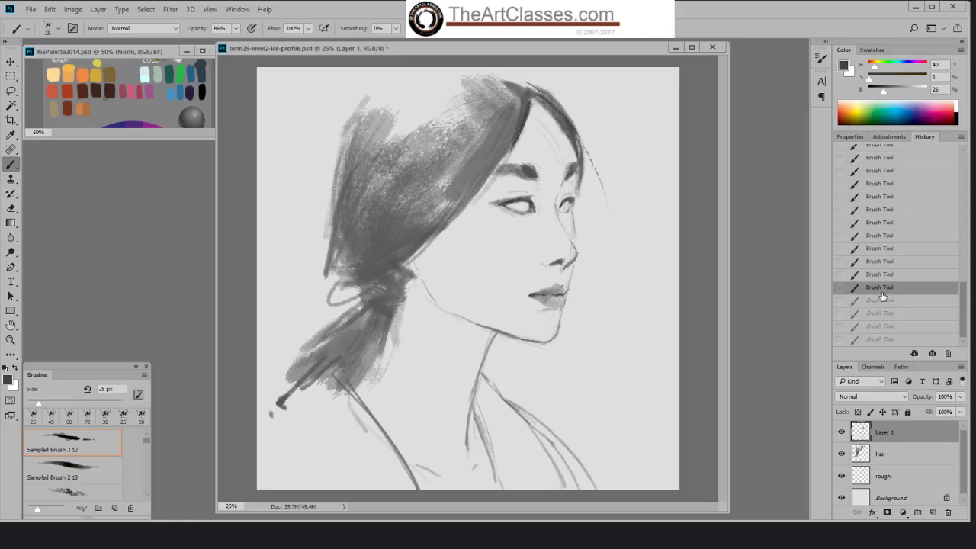
click(888, 274)
click(882, 287)
click(882, 277)
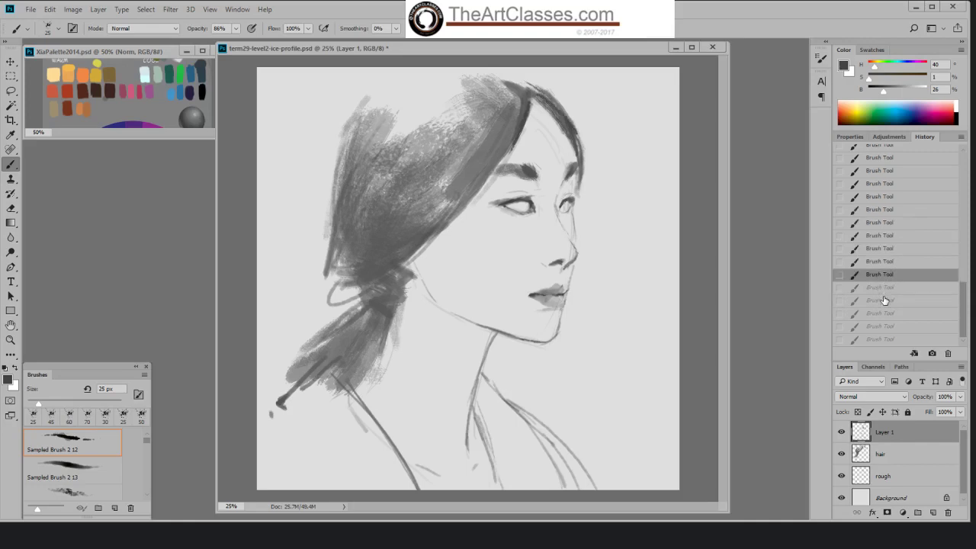
- Add a new layer above Layer 1 and paint a thin dark strand curving from the hairline down beside the near eye
click(932, 512)
key(bracketright)
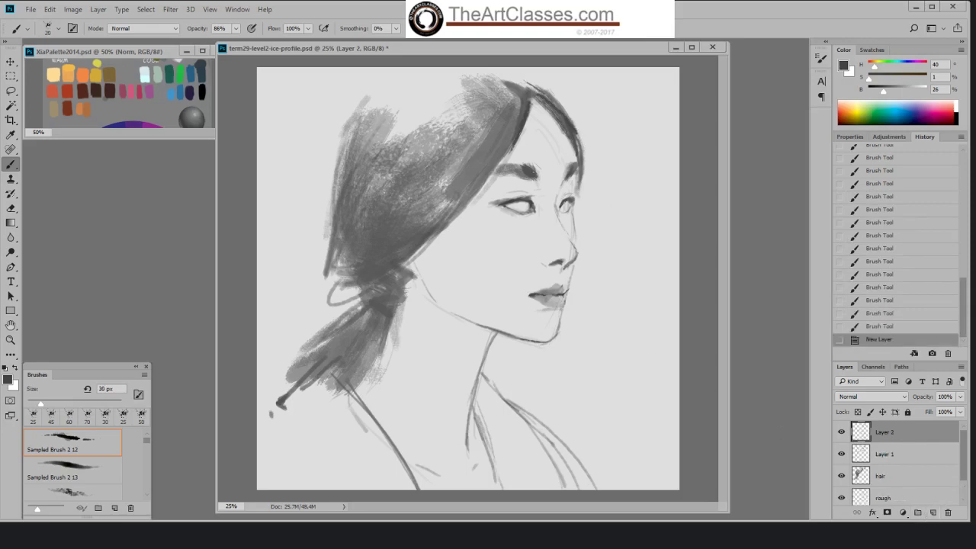
drag(515, 133, 455, 259)
- Extend the loose strands past the jaw to the neck with a 70 px brush in a dark gray sampled from the hair
key(bracketright)
key(bracketright)
key(bracketright)
key(bracketright)
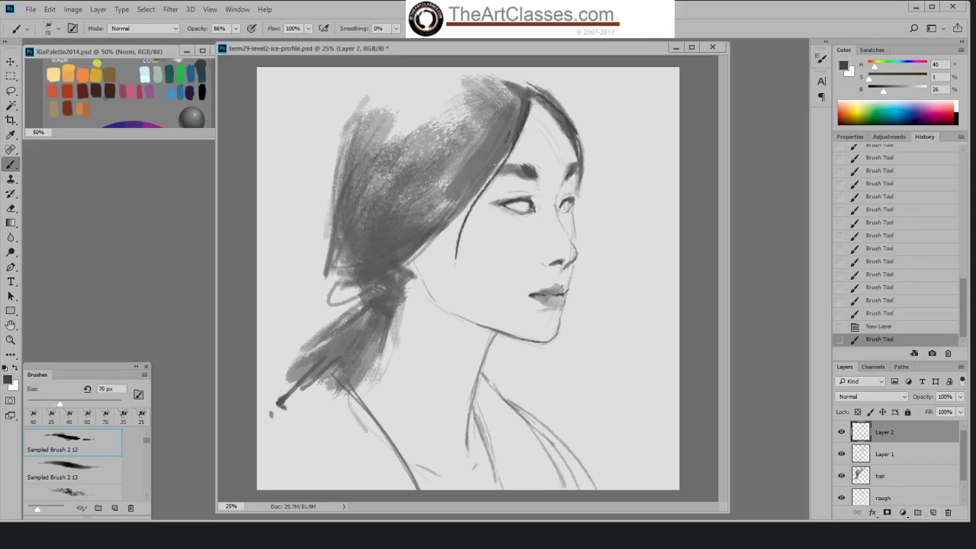
drag(454, 212, 442, 261)
alt+click(524, 122)
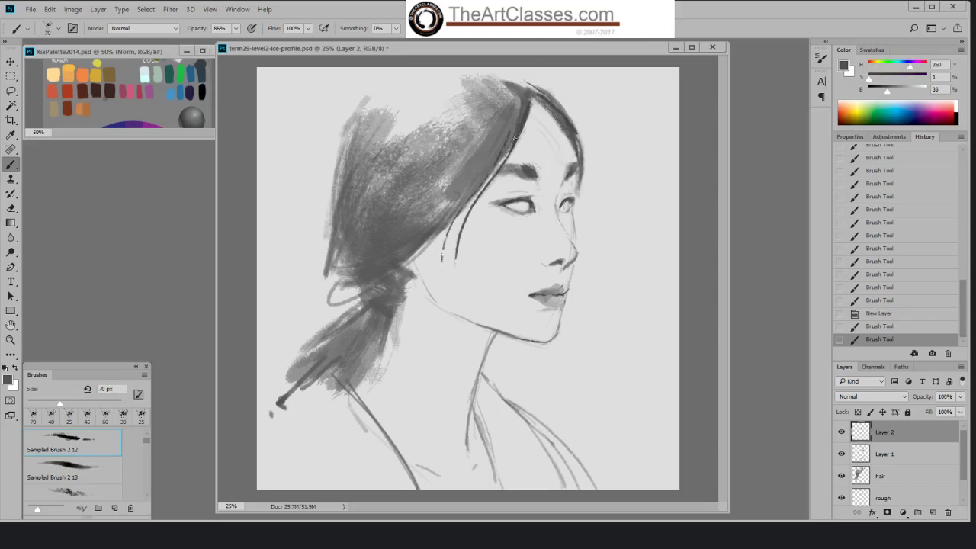
mouse_move(500, 172)
mouse_down()
mouse_move(457, 261)
mouse_move(460, 314)
mouse_up()
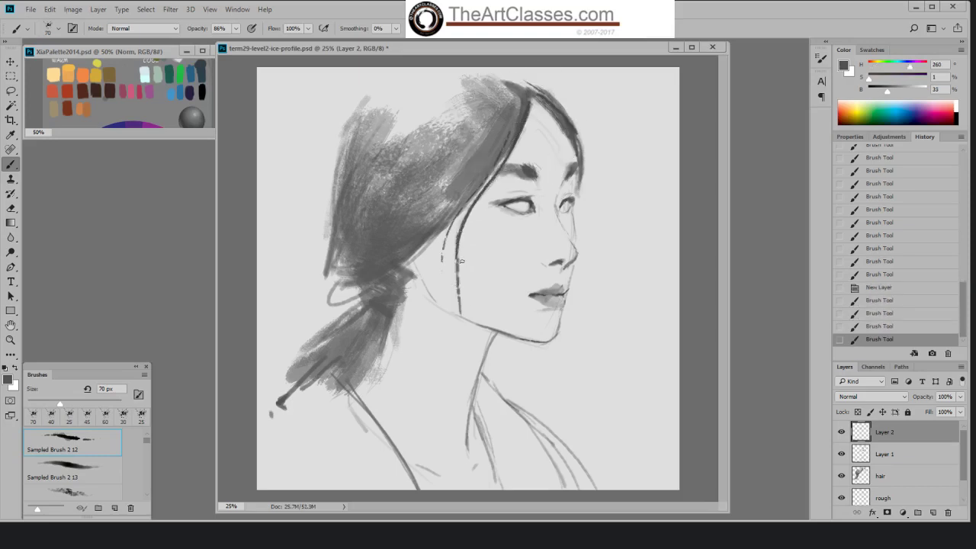
drag(463, 250, 437, 388)
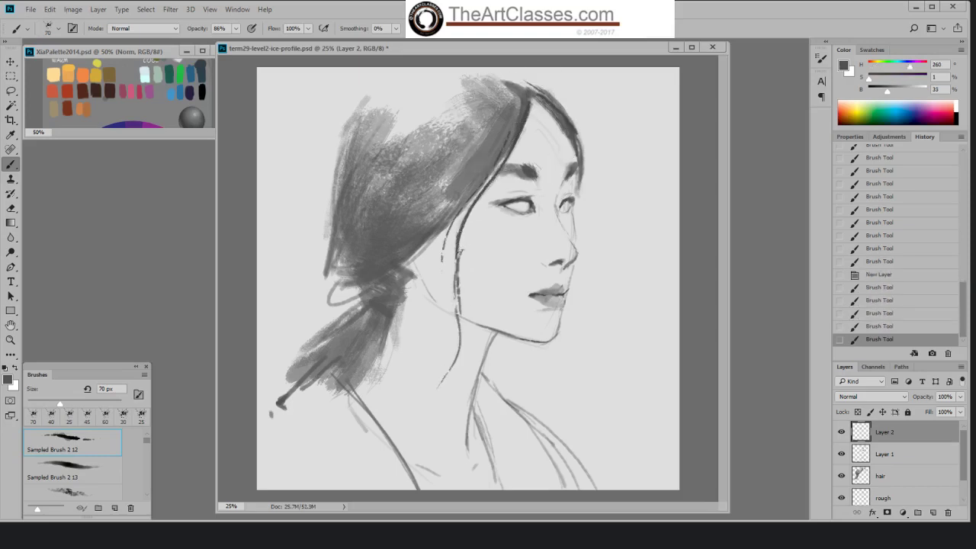
- Draw loose hair strands beside the cheek and along the hair's lower edge, reducing the brush to 40 px
drag(458, 267, 455, 306)
key(bracketleft)
key(bracketleft)
key(bracketleft)
drag(454, 257, 450, 285)
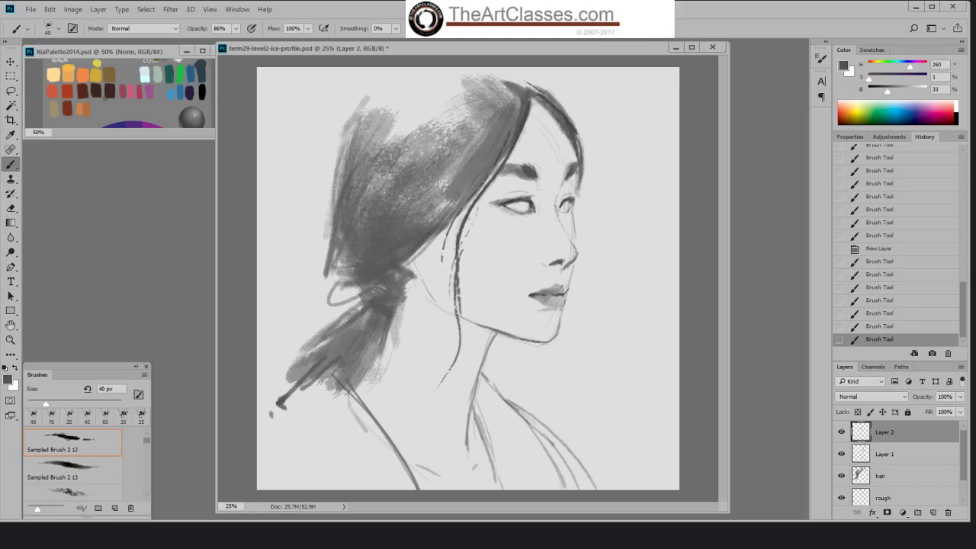
drag(486, 173, 404, 263)
mouse_move(459, 226)
mouse_down()
mouse_move(388, 265)
mouse_move(401, 253)
mouse_move(413, 262)
mouse_up()
- Darken the hair knot at the nape with a 125 px brush and the grey's brightness at 28%
key(bracketright)
key(bracketright)
key(bracketright)
key(bracketright)
key(bracketright)
key(bracketright)
key(bracketright)
key(bracketright)
click(887, 92)
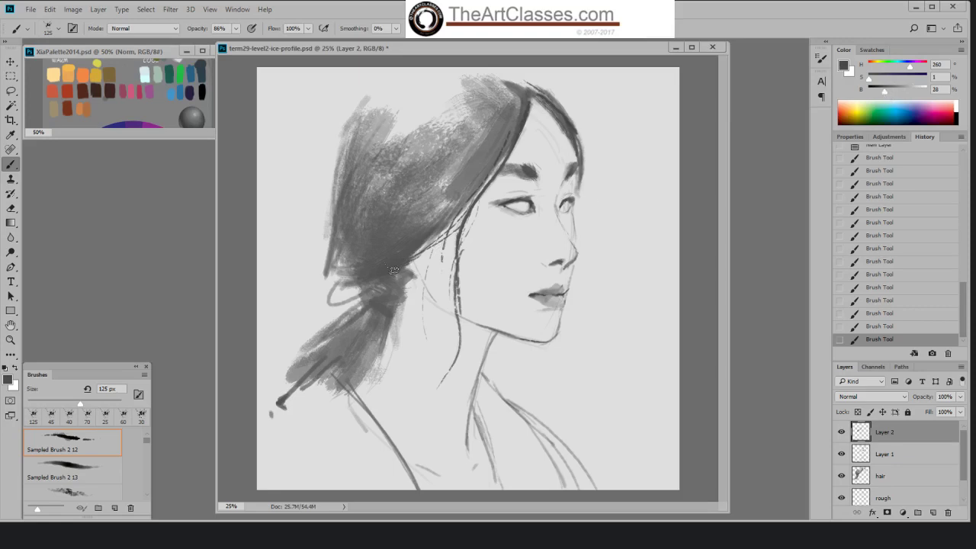
mouse_move(394, 270)
mouse_down()
mouse_move(374, 279)
mouse_move(391, 304)
mouse_move(377, 346)
mouse_move(381, 278)
mouse_up()
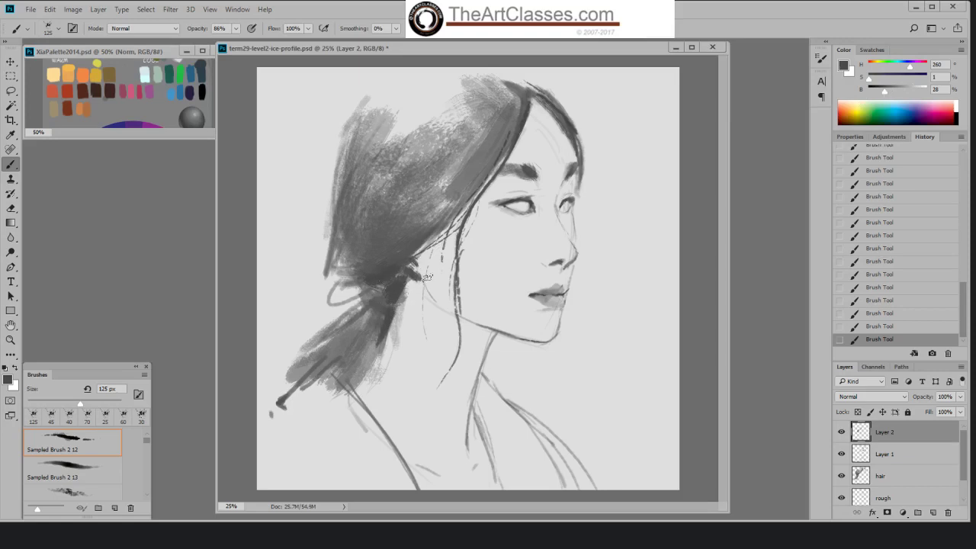
- Add short dark accents beside the hair knot near the ear with a 60 px brush
key(bracketleft)
key(bracketleft)
key(bracketleft)
key(bracketleft)
key(bracketleft)
drag(415, 266, 428, 268)
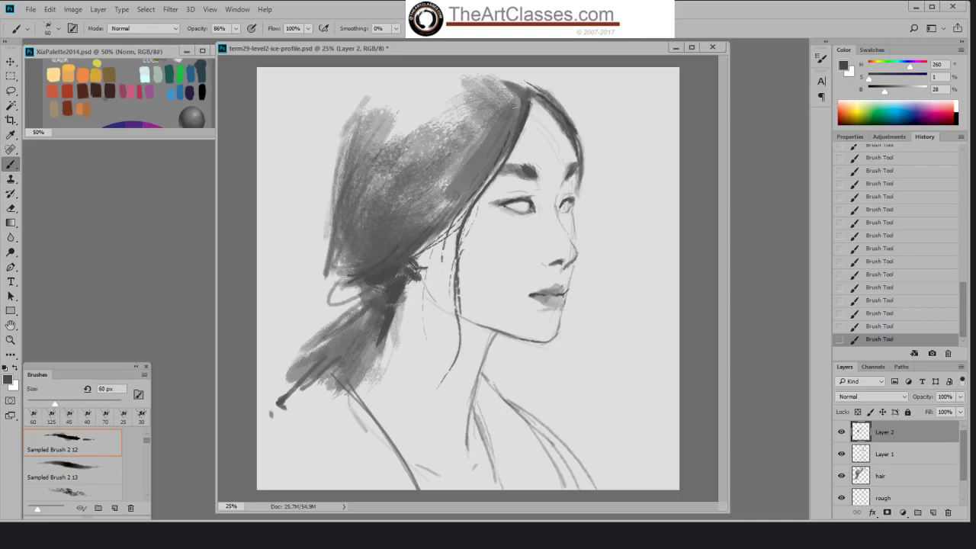
- Darken the hair near the parting, the back shoulder line and the front neck contour with a 40 px brush
drag(515, 107, 486, 150)
drag(352, 393, 365, 406)
drag(497, 333, 469, 398)
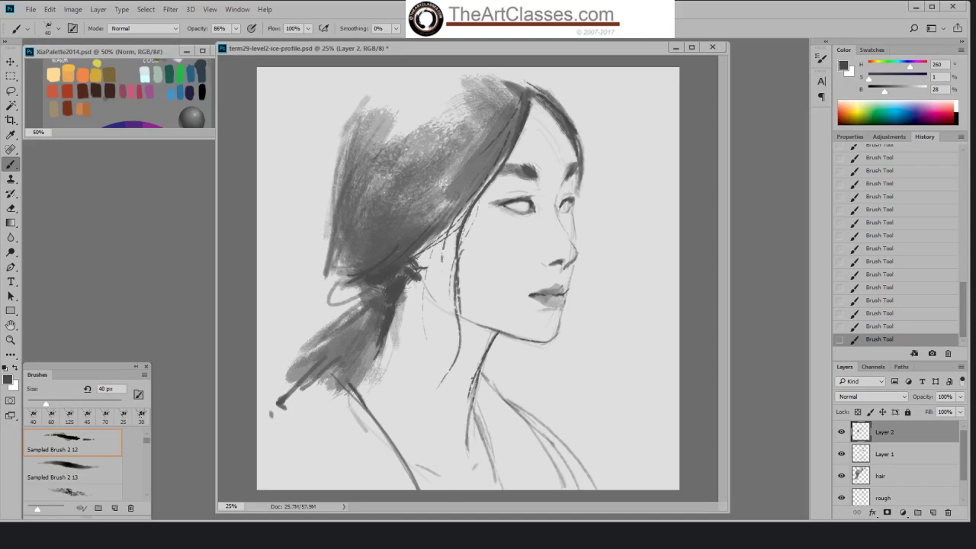
- Erase part of the new strokes along the front of the neck and return to the Brush tool
key(e)
mouse_move(474, 374)
mouse_down()
mouse_move(467, 396)
mouse_move(504, 385)
mouse_up()
key(b)
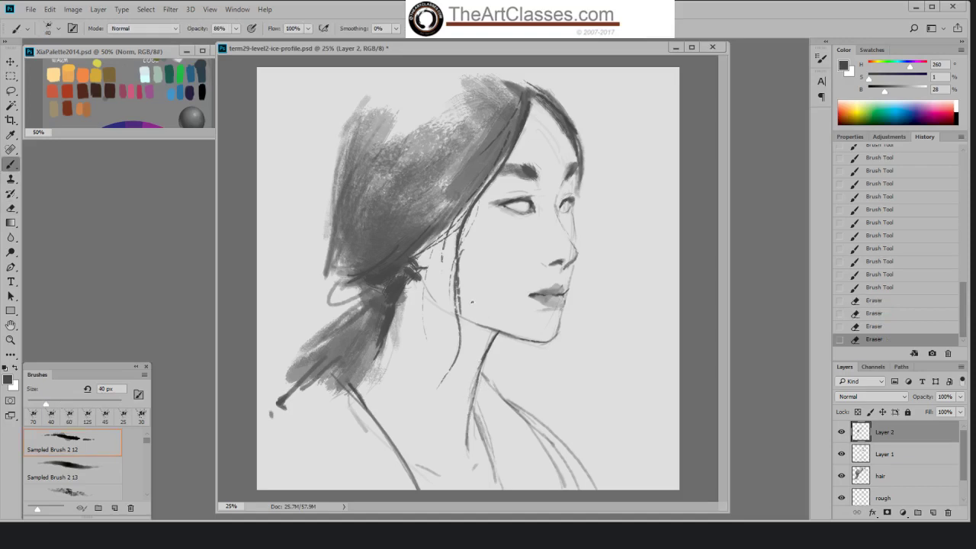
- Draw loose strands in front of the ear, reverting the last stroke and redrawing it in a grey sampled from the hair
drag(438, 231, 440, 270)
drag(436, 232, 439, 285)
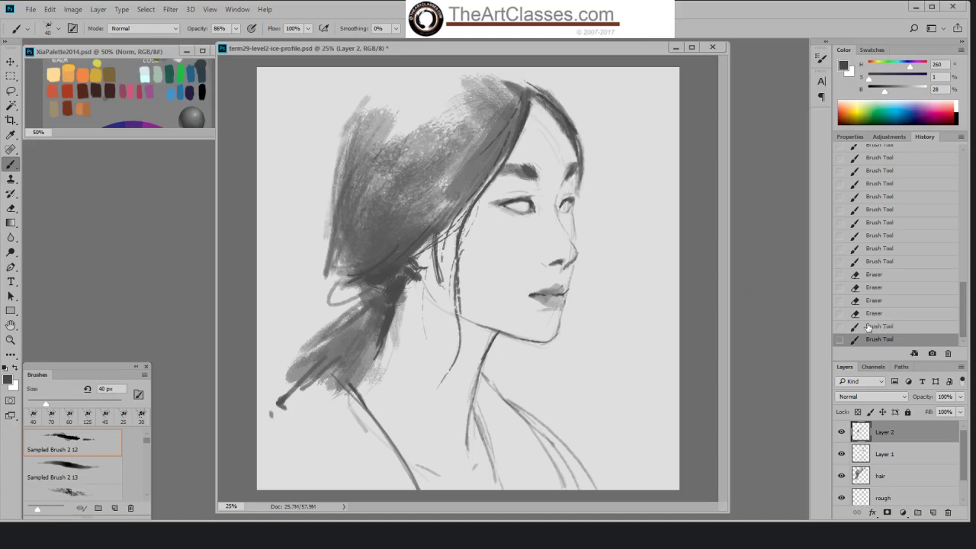
click(867, 327)
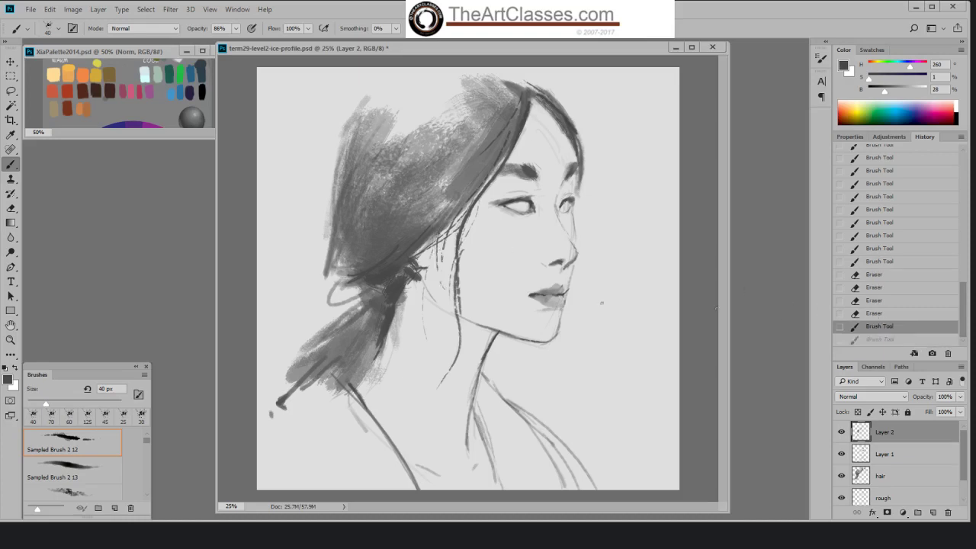
alt+click(426, 236)
mouse_move(433, 233)
mouse_down()
mouse_move(445, 282)
mouse_move(430, 258)
mouse_move(438, 272)
mouse_up()
drag(435, 252, 446, 283)
- Draw fine flyaway hairs outside the forehead with a 20 px brush, redoing the strands near the parting at 25 px
drag(589, 168, 586, 222)
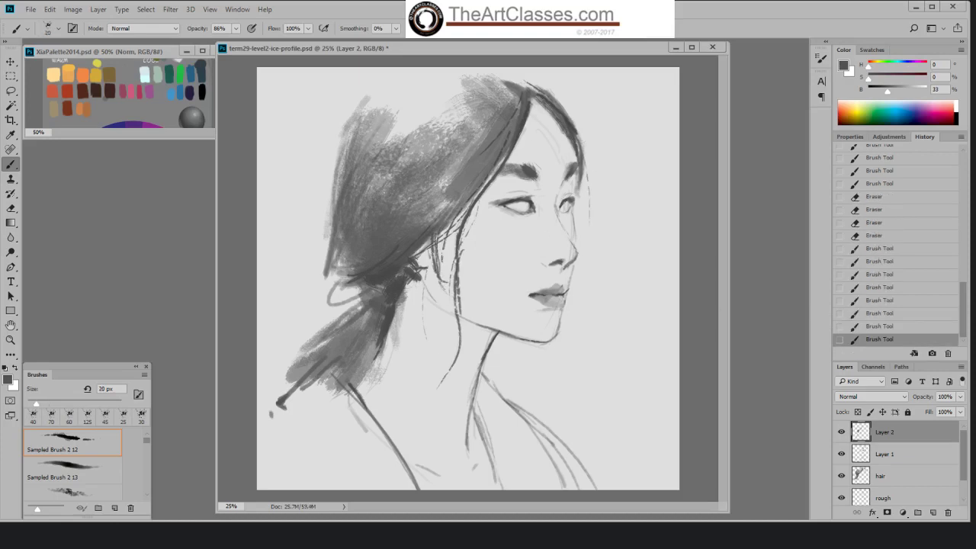
drag(586, 158, 589, 233)
drag(579, 135, 593, 173)
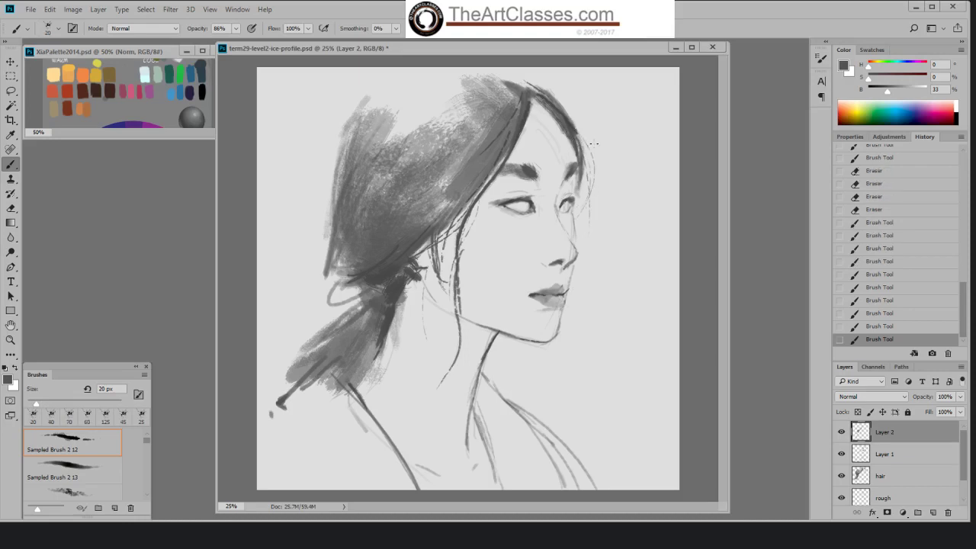
drag(578, 127, 593, 192)
drag(533, 73, 573, 122)
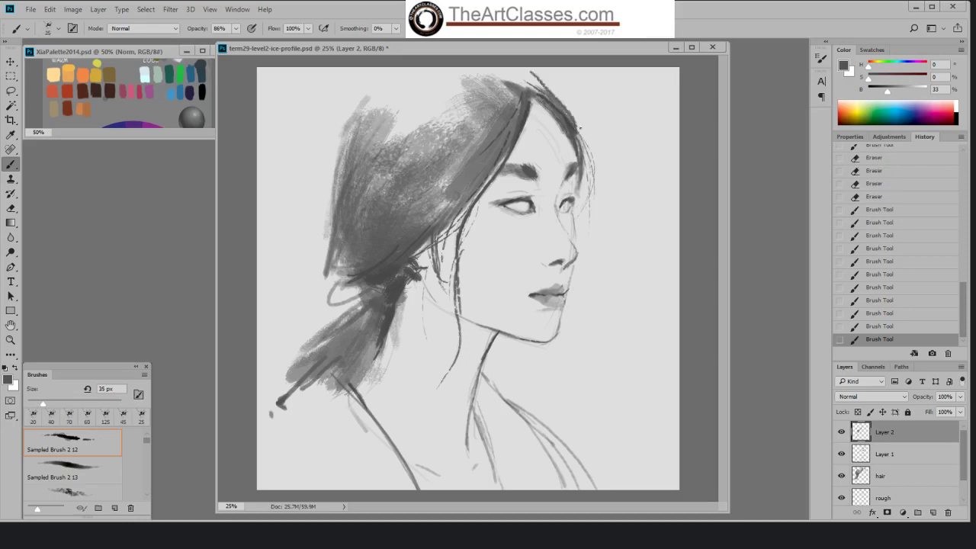
key(ctrl+z)
key(bracketleft)
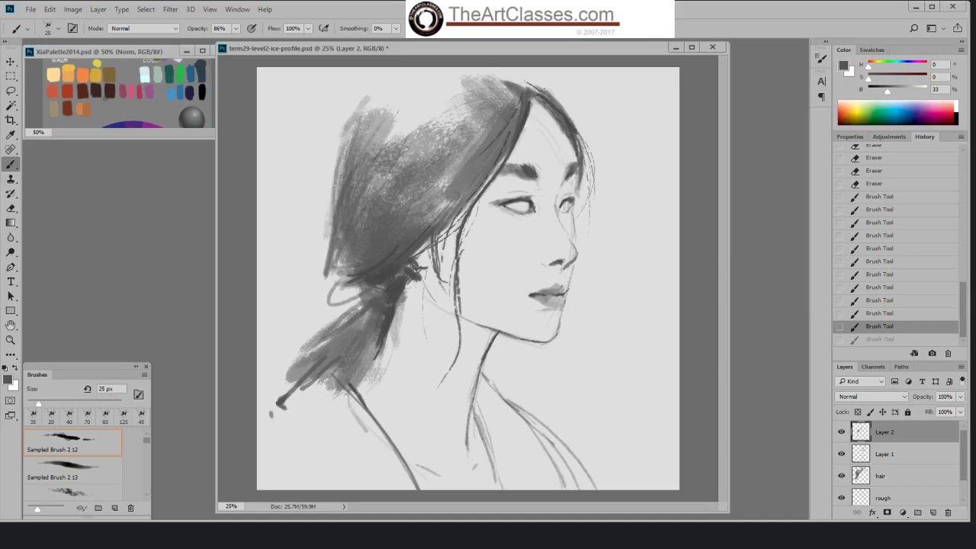
drag(530, 75, 566, 112)
- Draw 25 px strands down the back of the hair and around the knot, sampling a darker grey from the knot
drag(340, 231, 334, 284)
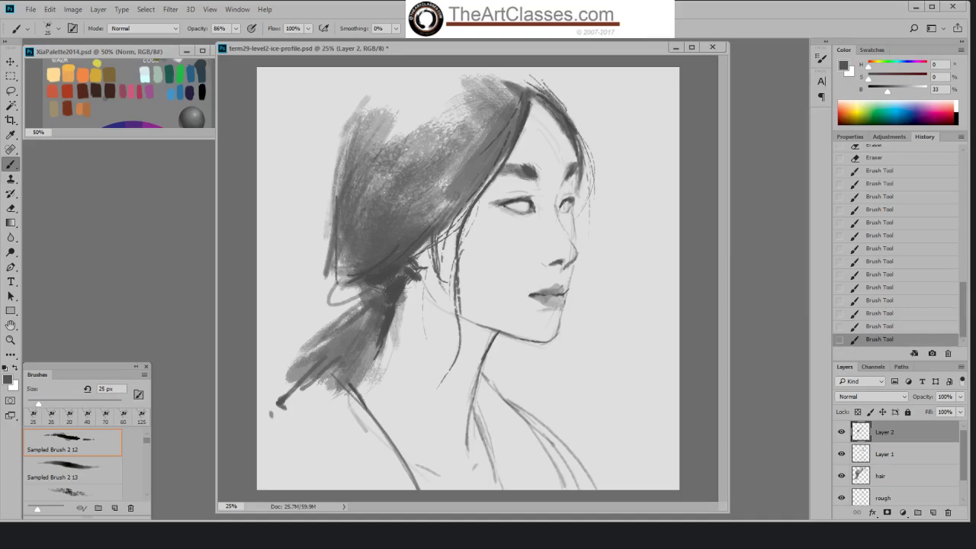
drag(343, 230, 350, 273)
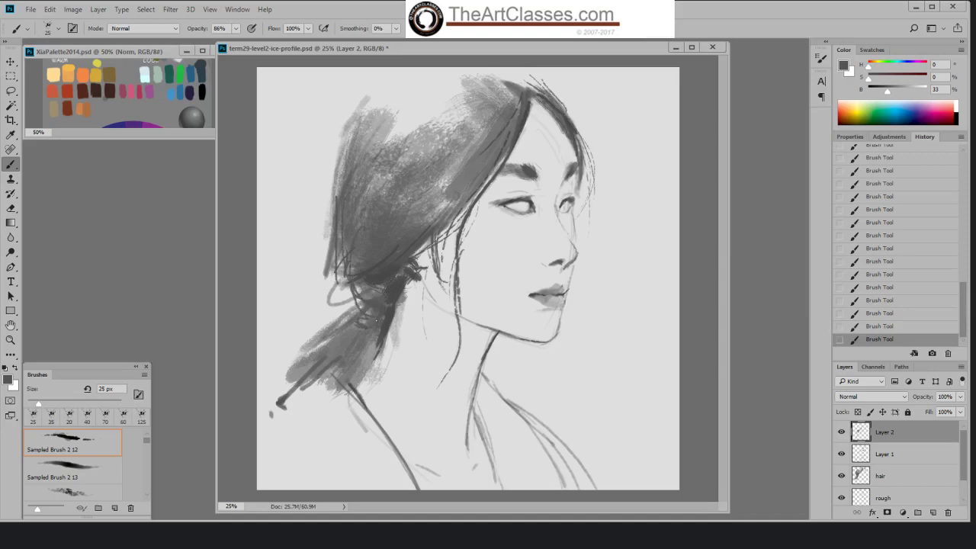
alt+click(394, 307)
drag(376, 301, 362, 314)
- Choose the textured brush Sampled Brush 2 13 at 200 px and lower its opacity to 33%
right_click(438, 276)
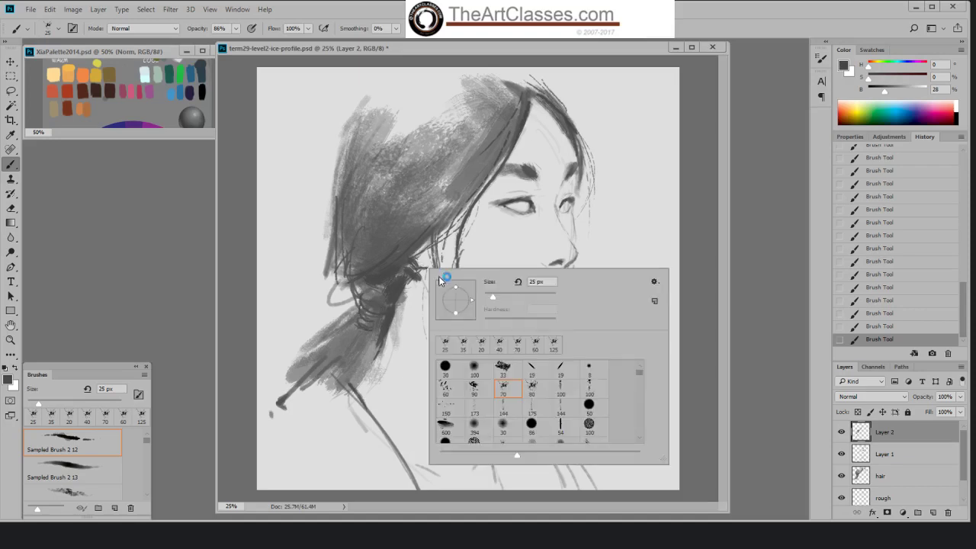
click(537, 388)
click(614, 240)
key(bracketright)
key(bracketright)
key(bracketright)
key(bracketright)
key(bracketright)
key(bracketright)
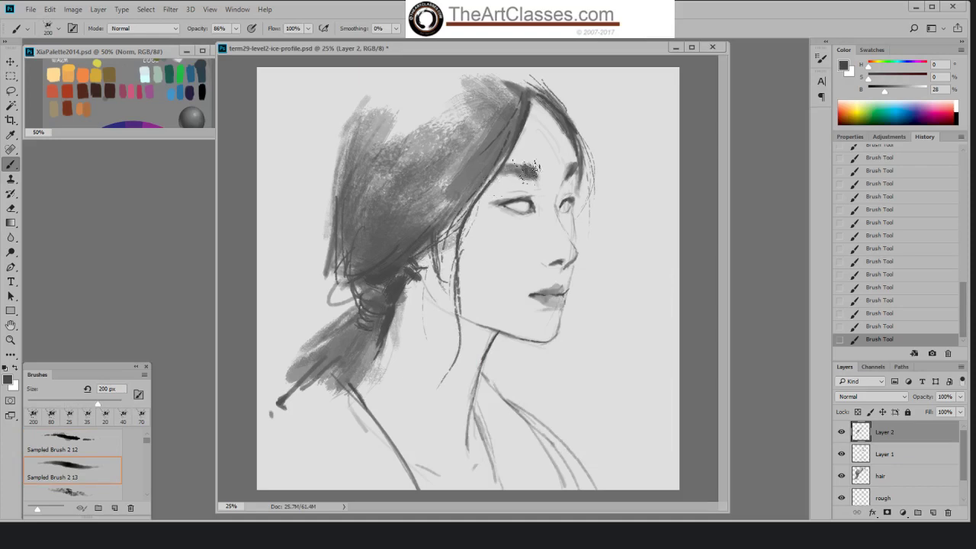
click(235, 33)
drag(227, 43, 208, 42)
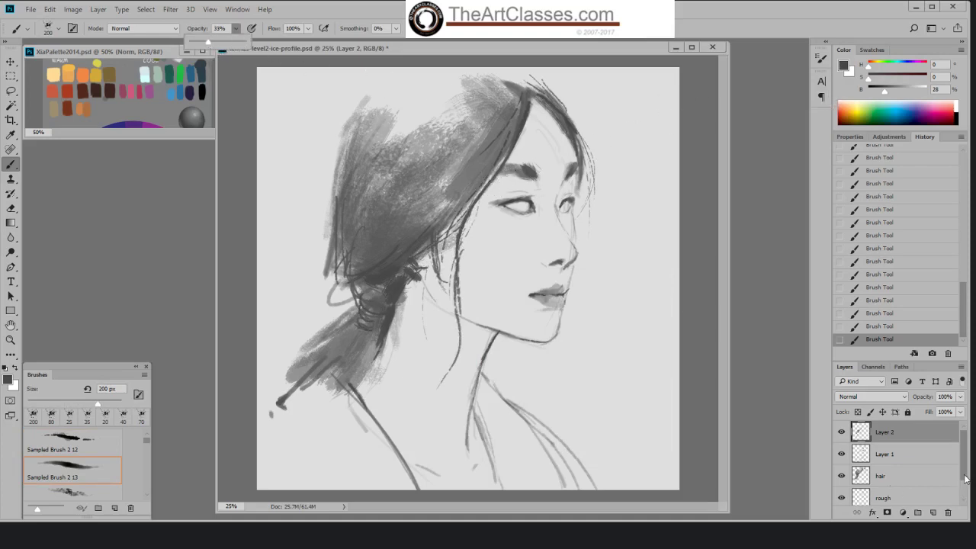
- Create a new layer, place it below the rough layer and make it the active layer
drag(964, 477, 964, 484)
click(930, 486)
click(932, 513)
drag(895, 493, 892, 499)
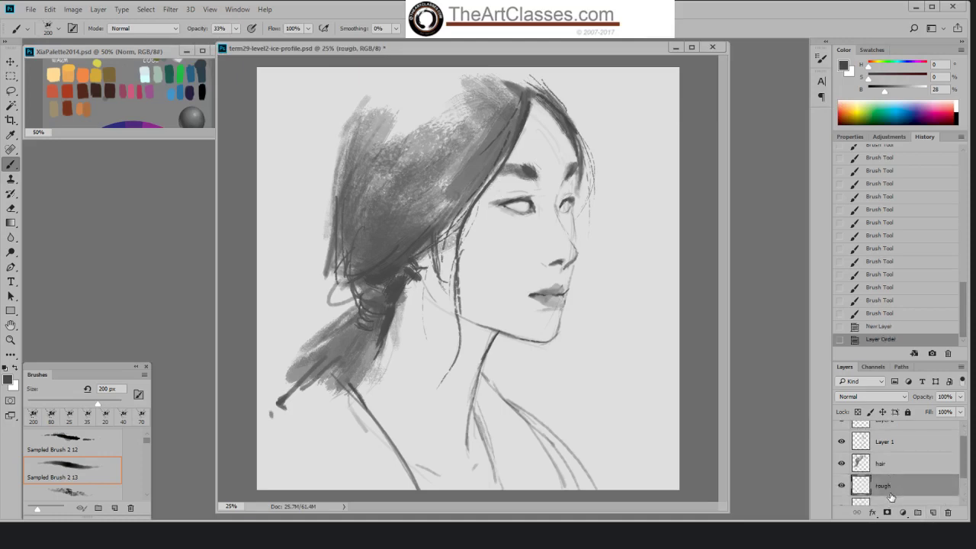
scroll(958, 478, down, 1)
click(924, 488)
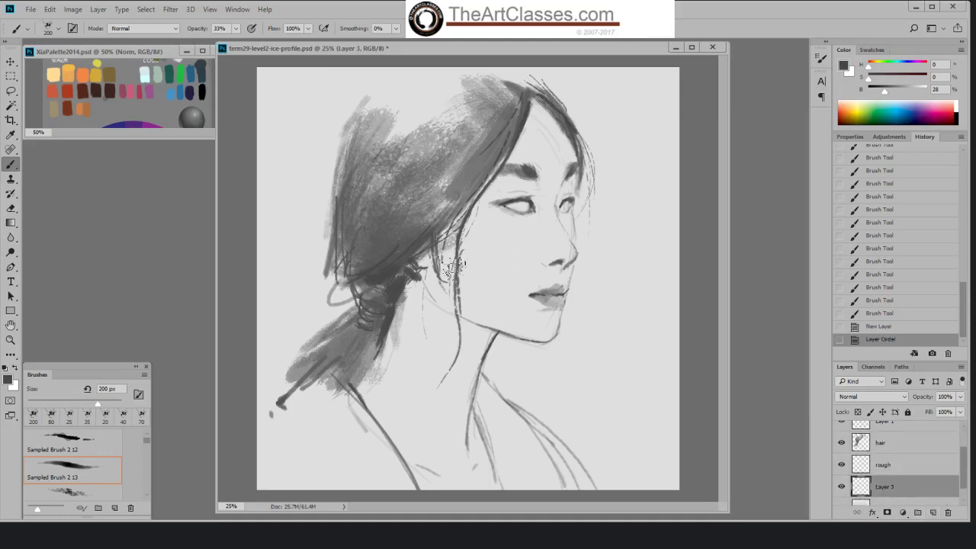
- Shade the back of the neck beneath the ear with a 400 px textured brush
key(bracketright)
key(bracketright)
key(bracketright)
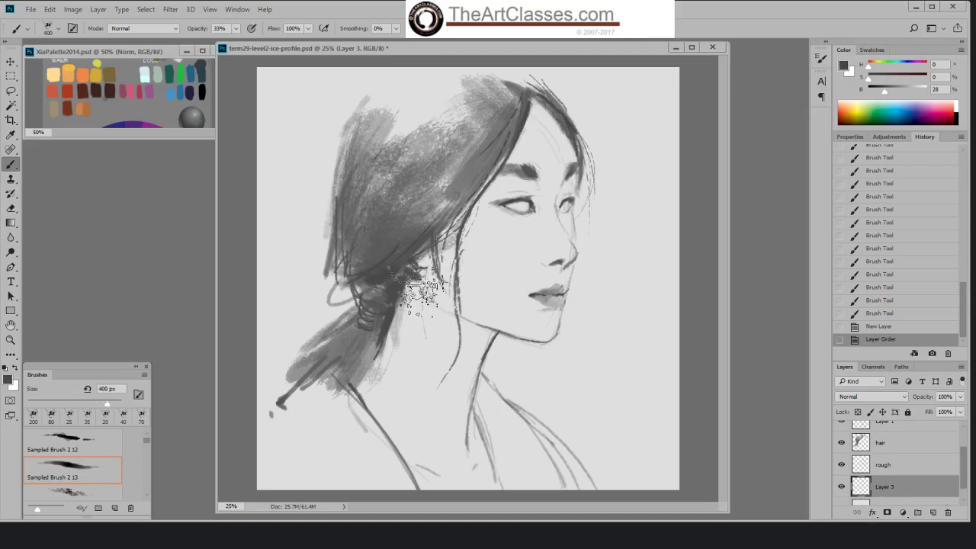
drag(418, 290, 418, 396)
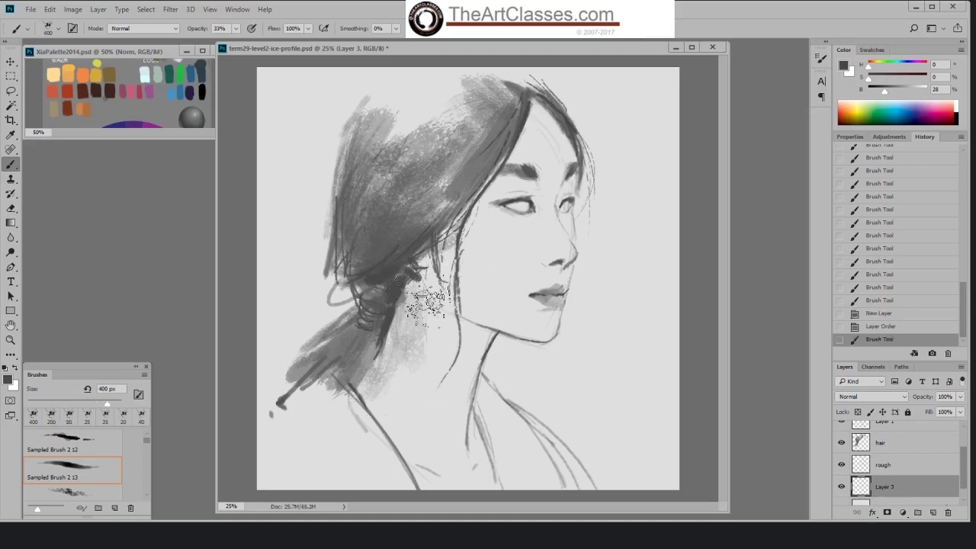
drag(427, 303, 423, 323)
drag(423, 324, 402, 386)
- Shade the near eye socket at 300 px, then the side of the cheek at 400 to 500 px with 23% opacity
key(bracketleft)
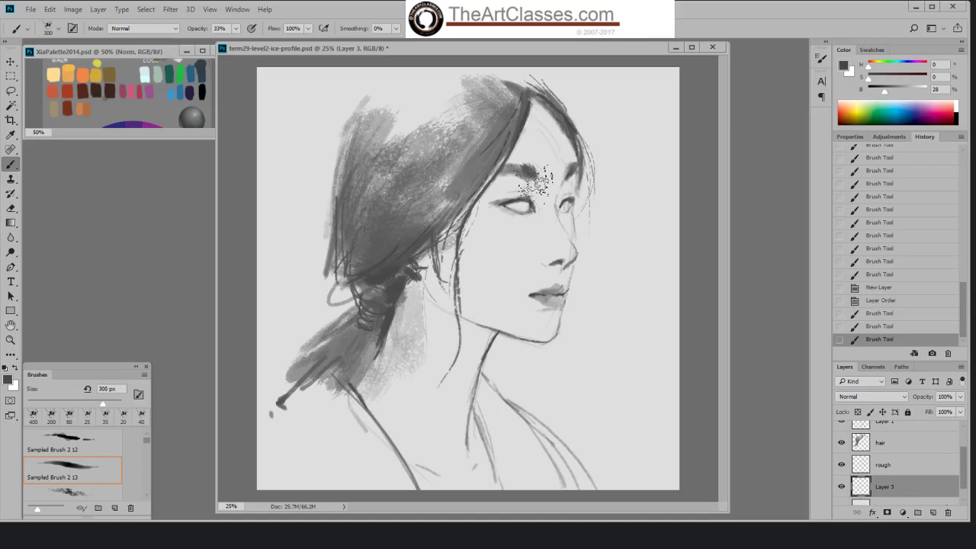
mouse_move(534, 183)
mouse_down()
mouse_move(496, 199)
mouse_move(546, 153)
mouse_move(485, 172)
mouse_move(467, 224)
mouse_up()
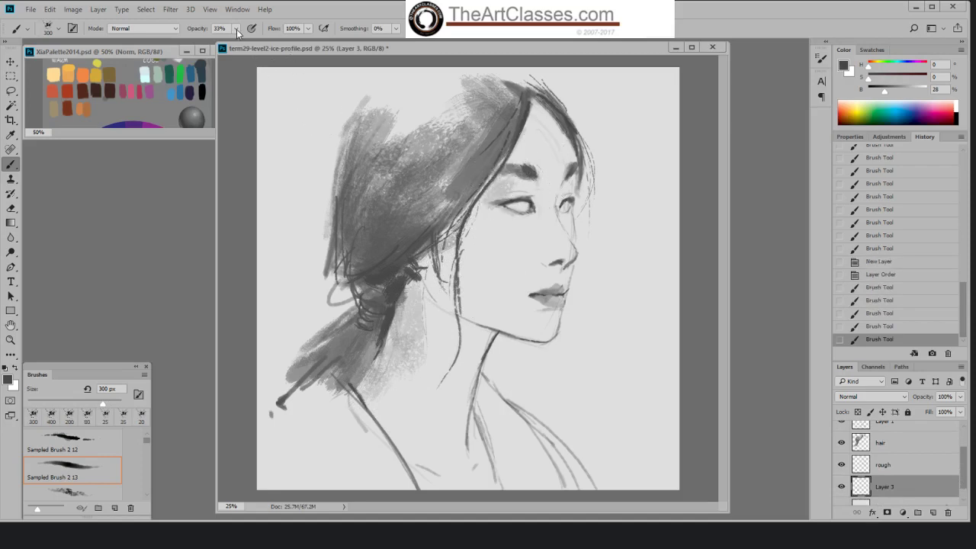
drag(236, 29, 234, 43)
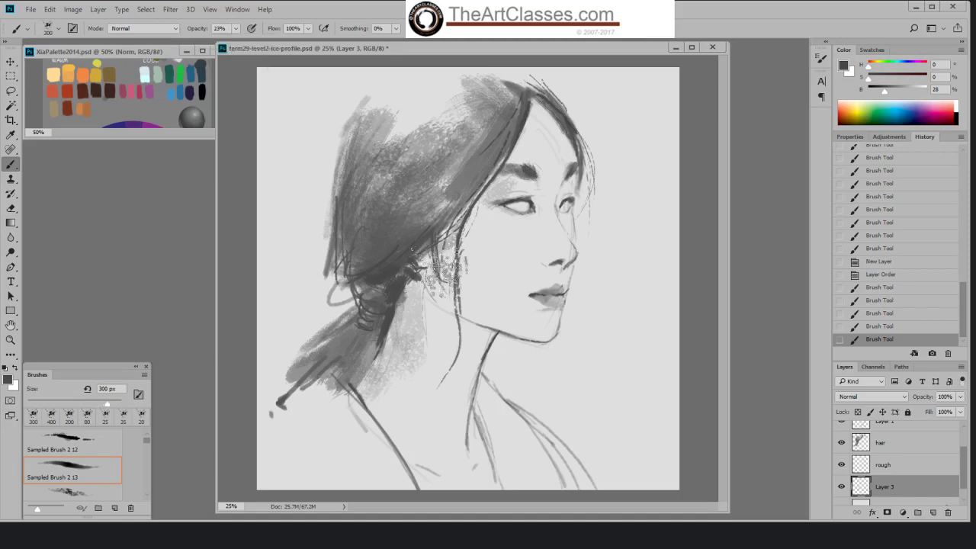
key(bracketright)
mouse_move(450, 266)
mouse_down()
mouse_move(453, 257)
mouse_move(460, 266)
mouse_up()
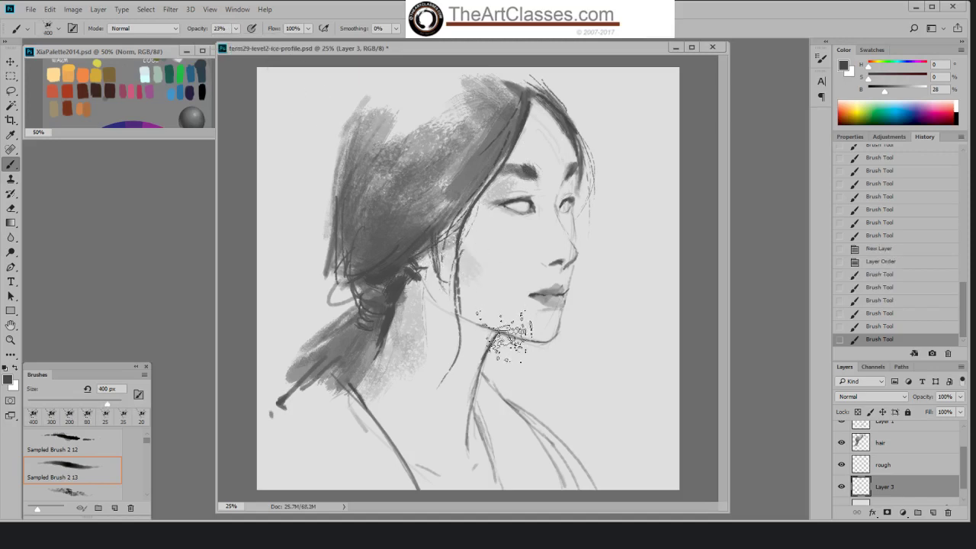
drag(477, 221, 455, 325)
key(bracketright)
drag(439, 273, 487, 329)
- Switch to the hatching brush Sampled Brush 2 7 at 300 px and add light hatching over the cheek and neck
right_click(494, 305)
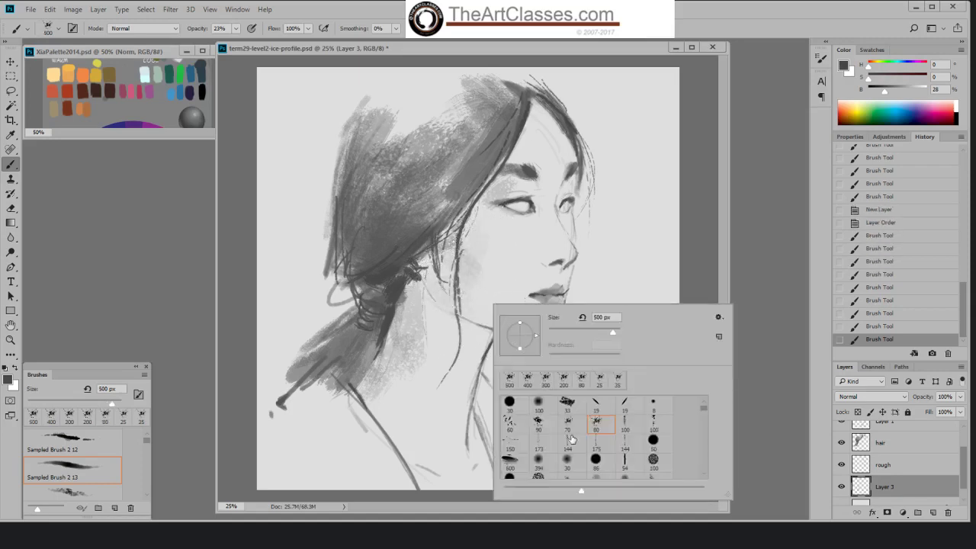
click(539, 440)
key(Return)
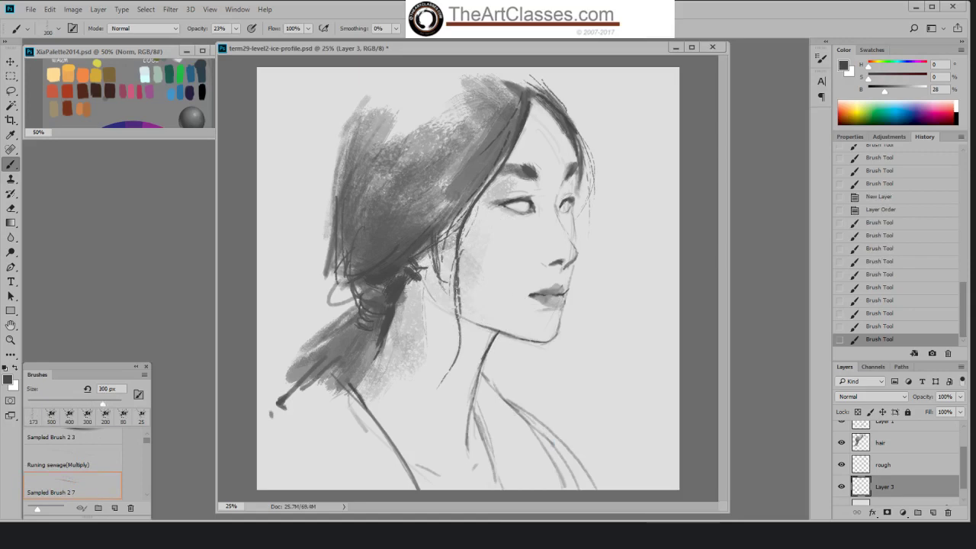
drag(476, 290, 504, 269)
click(876, 326)
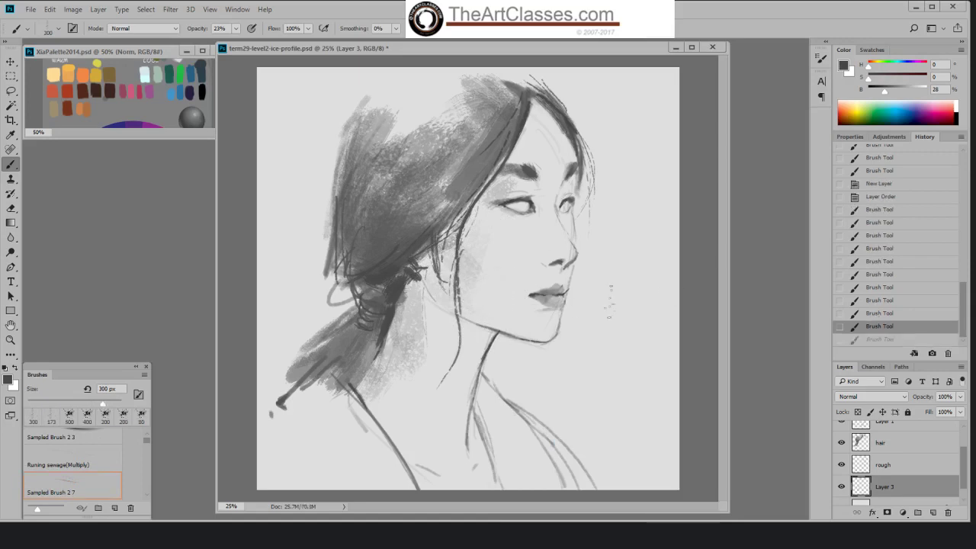
key(ctrl+shift+z)
drag(429, 433, 418, 404)
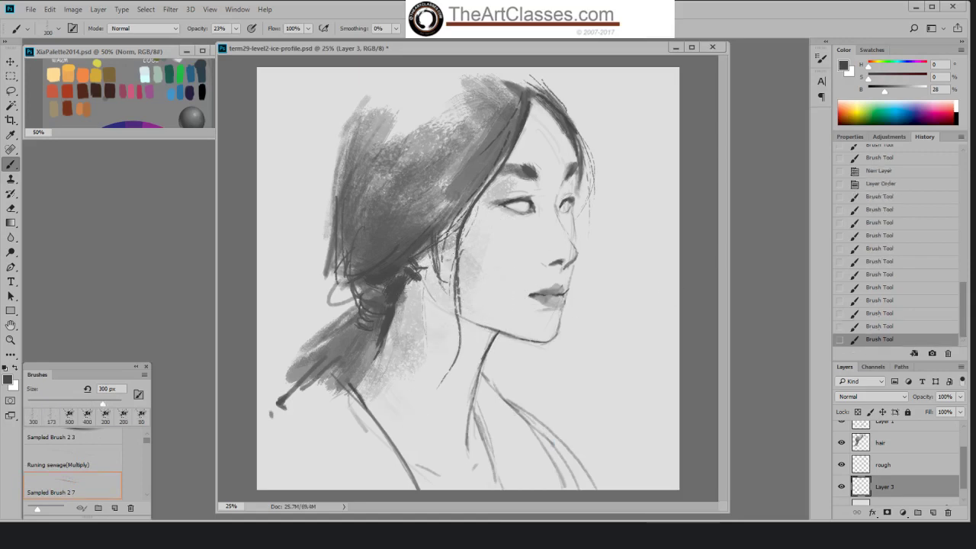
drag(481, 242, 515, 227)
- Switch back to Sampled Brush 2 13, try shading the side of the nose at 125 px and revert those strokes
right_click(540, 209)
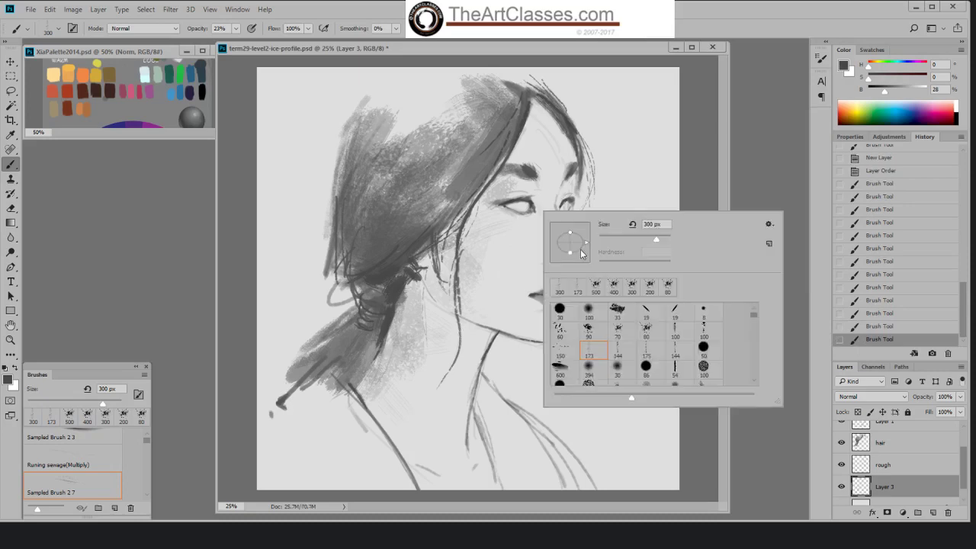
double_click(639, 332)
key(bracketright)
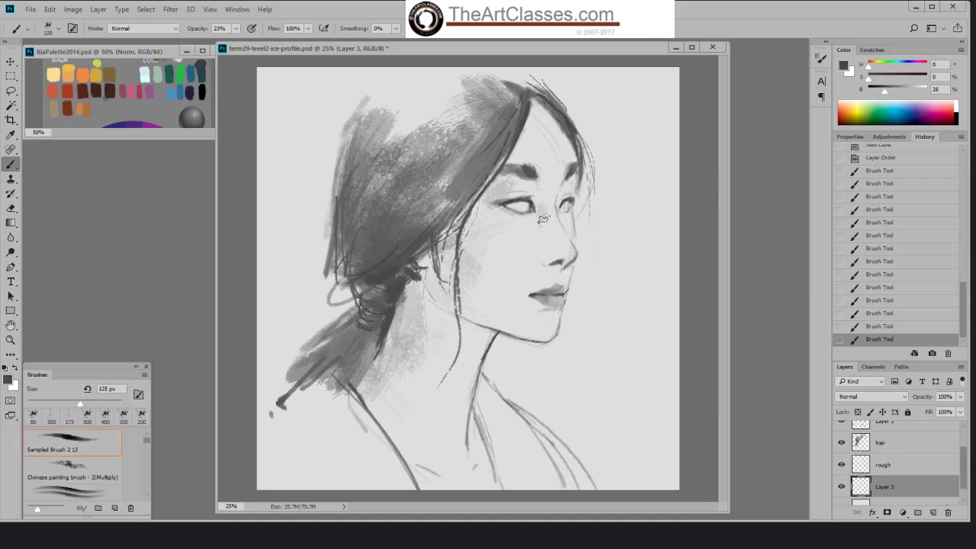
drag(542, 233, 542, 255)
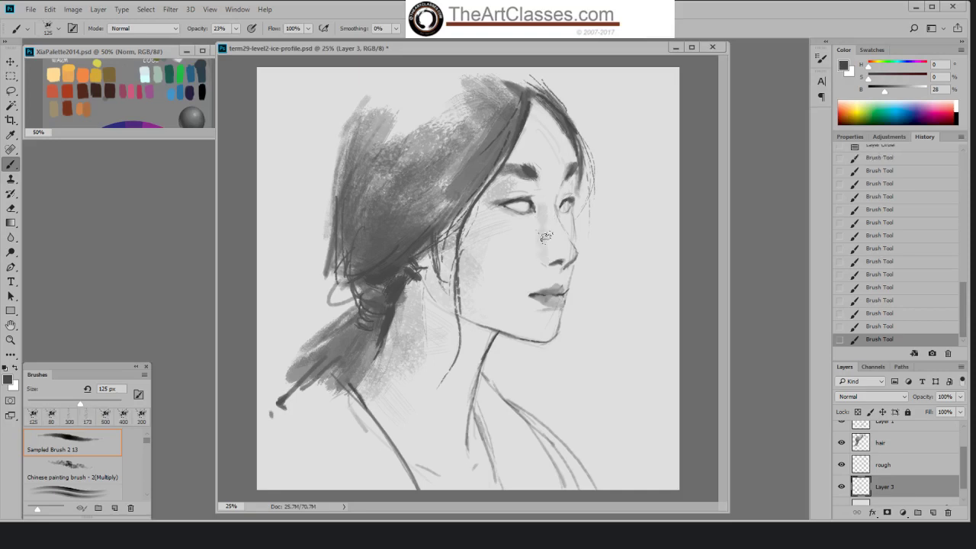
click(895, 318)
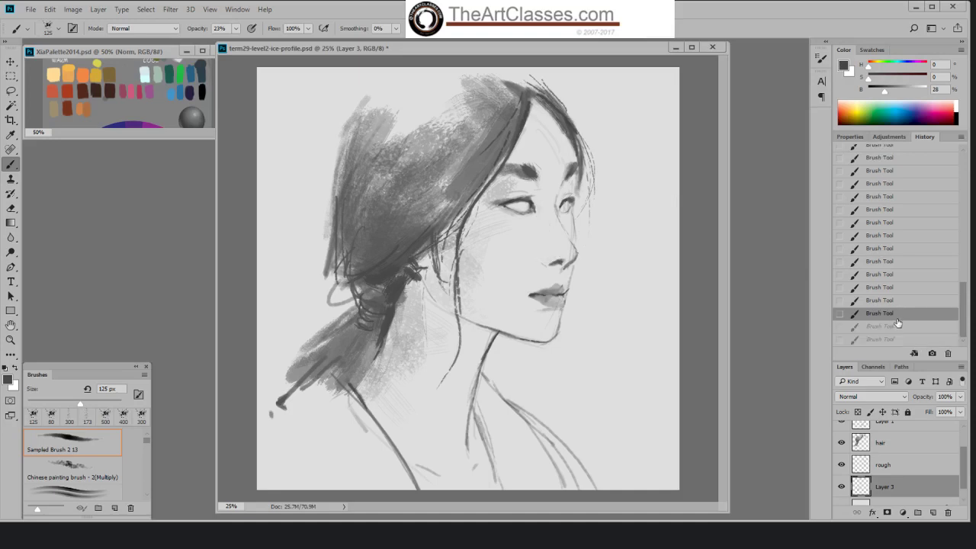
- Shade the underside of the nose at 200 px, then refine the tone around the nostril with a smaller brush
key(bracketright)
key(bracketright)
key(bracketright)
drag(549, 259, 545, 262)
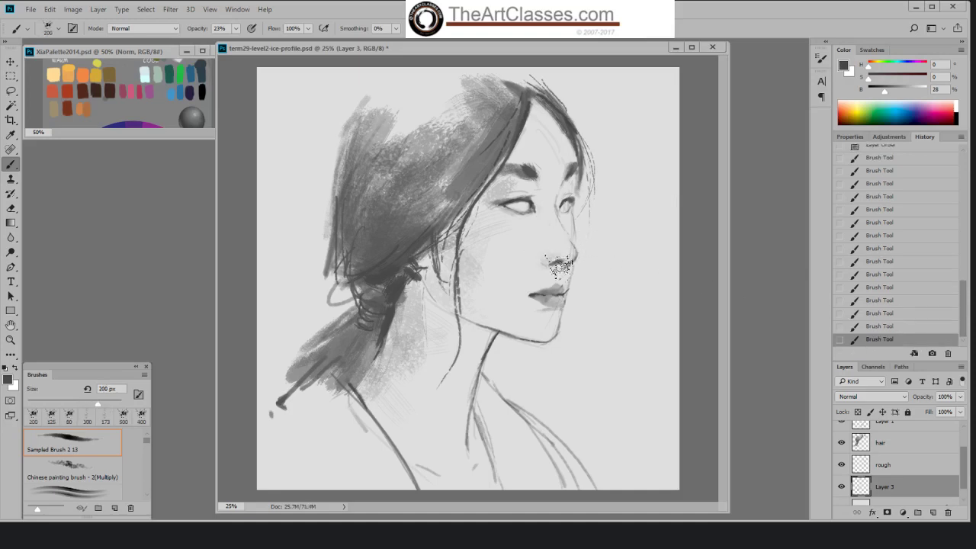
key(bracketleft)
key(bracketleft)
key(bracketleft)
key(bracketleft)
key(bracketleft)
drag(547, 263, 538, 259)
- Shade the chin beneath the lower lip with a light 23% opacity tone
key(bracketright)
key(bracketright)
key(bracketright)
key(bracketright)
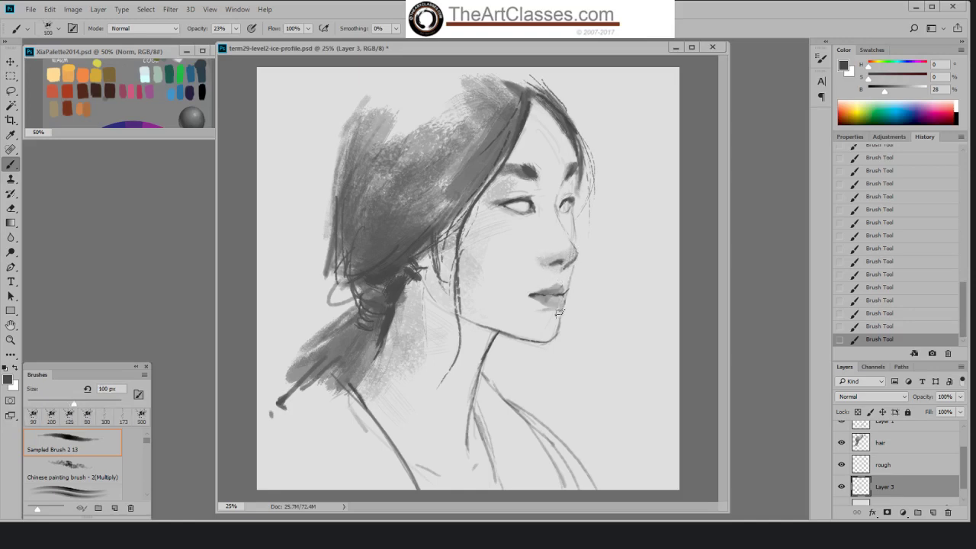
drag(560, 331, 558, 342)
- Shade the side of the nose below the inner eye corner, and revert the last brush stroke
key(bracketleft)
key(bracketleft)
mouse_move(560, 203)
mouse_down()
mouse_move(573, 183)
mouse_move(548, 205)
mouse_move(546, 232)
mouse_up()
key(bracketright)
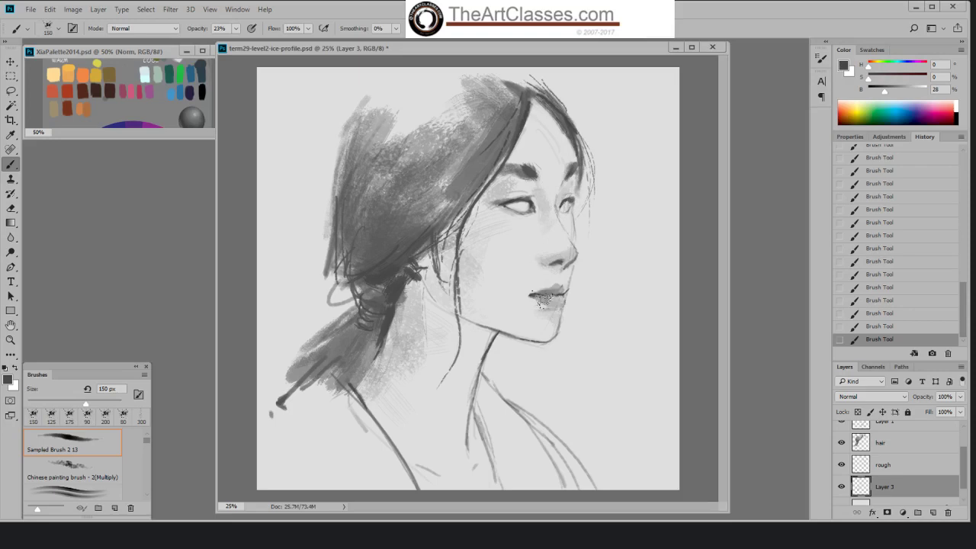
click(847, 326)
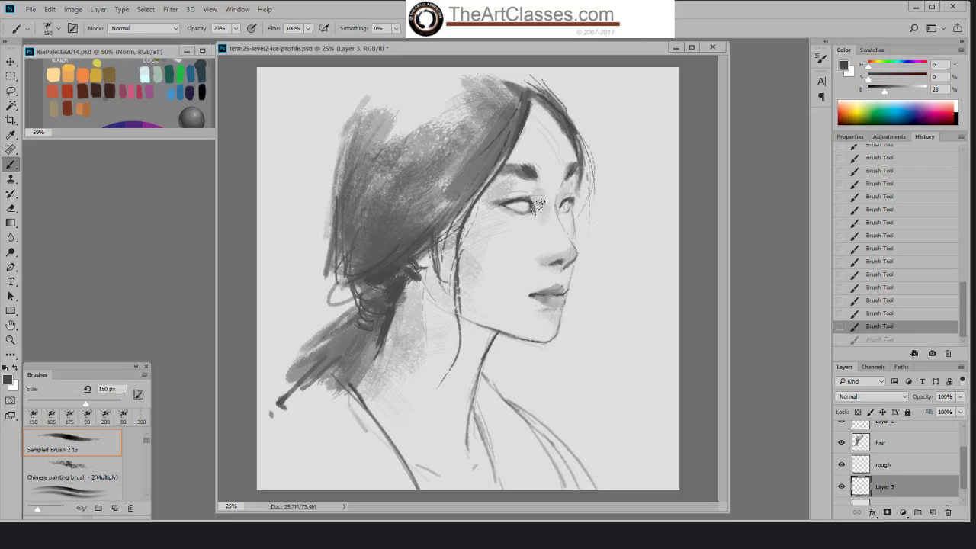
- Add tone at the inner corner of the near eye and beneath its lower lid, reducing the brush to 90 px
drag(539, 205, 504, 250)
key(bracketleft)
key(bracketleft)
key(bracketleft)
key(bracketleft)
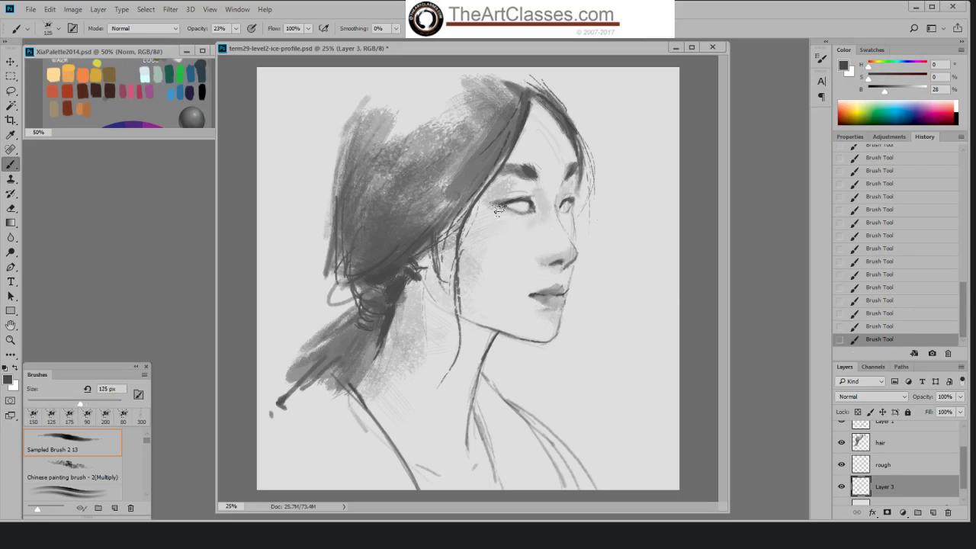
drag(510, 213, 522, 220)
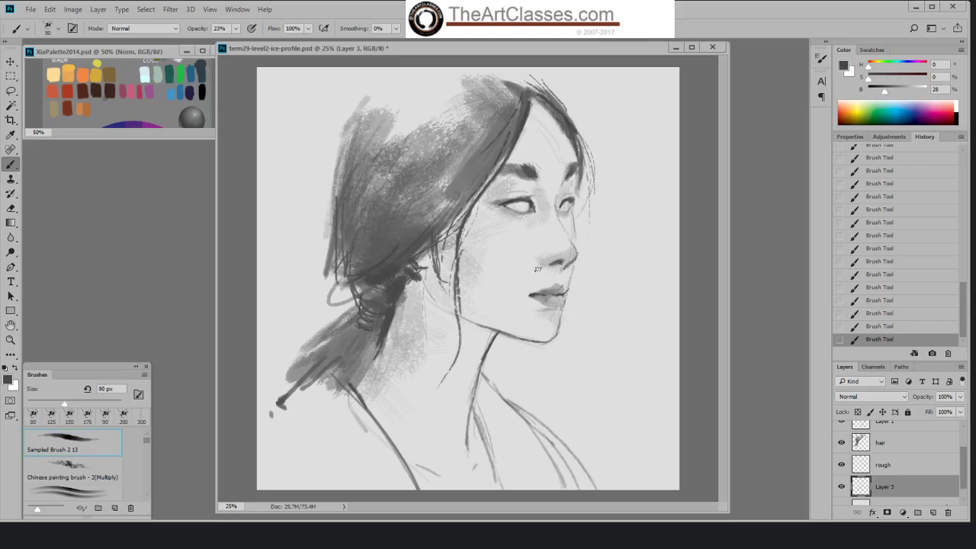
- Shade the forehead from between the eyebrows up towards the hairline with a 200 px brush
key(bracketright)
key(bracketright)
key(bracketright)
key(bracketright)
key(bracketright)
key(bracketright)
key(bracketright)
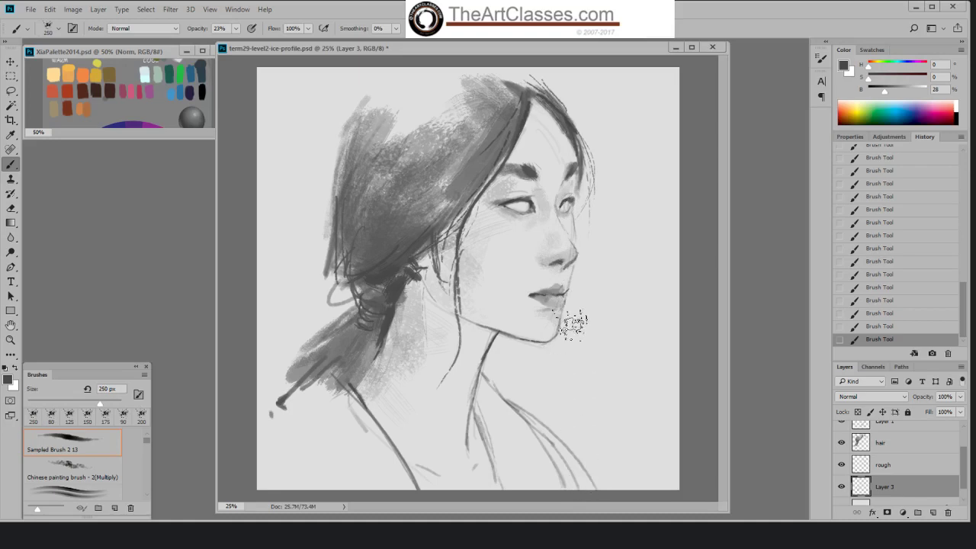
key(bracketleft)
key(bracketleft)
key(bracketright)
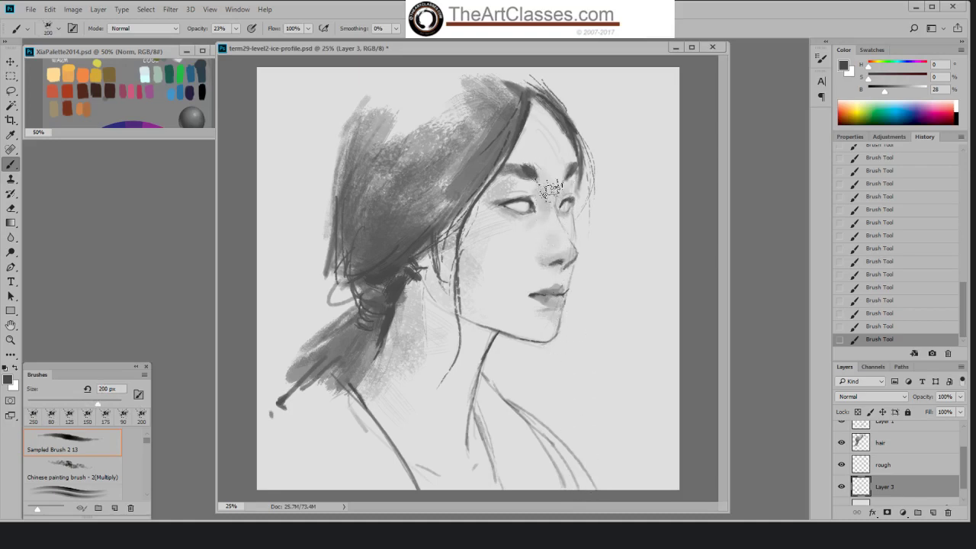
mouse_move(549, 163)
mouse_down()
mouse_move(515, 116)
mouse_move(524, 113)
mouse_move(514, 160)
mouse_move(522, 163)
mouse_move(532, 112)
mouse_up()
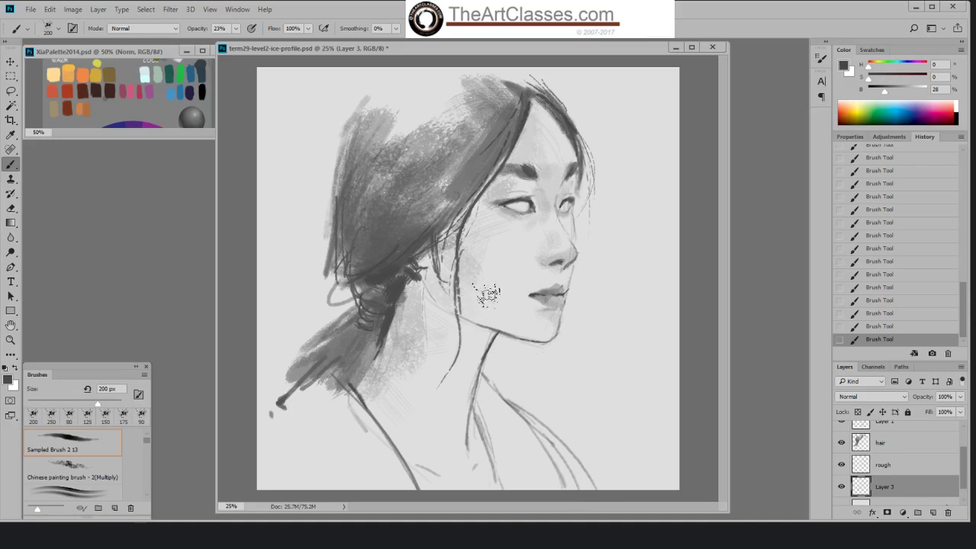
- Soften the edge of the shading beside the nostril with a 70 px eraser at 48% opacity
key(e)
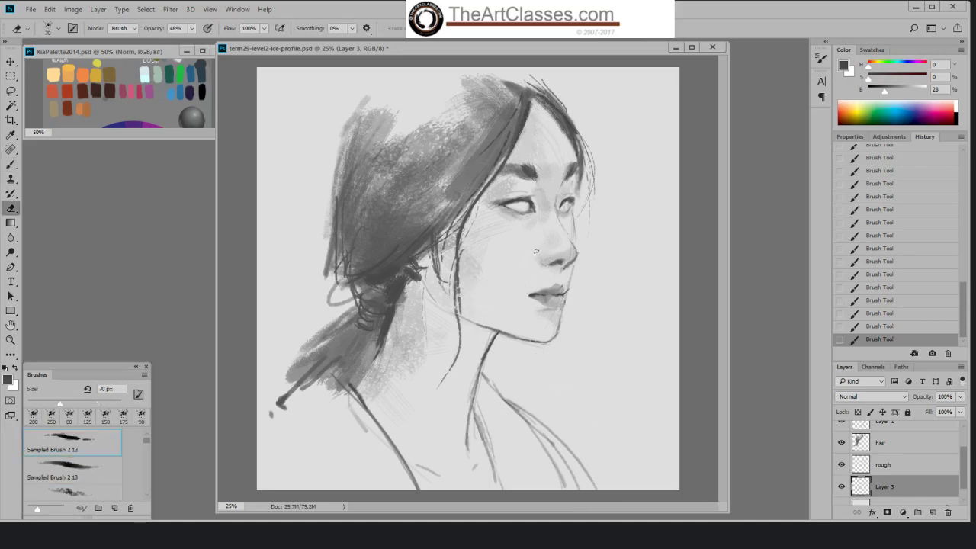
drag(537, 250, 539, 283)
drag(543, 248, 540, 275)
- Shade the lower cheek along the jaw with a large brush of 400 to 500 px, reverting the last stroke
key(b)
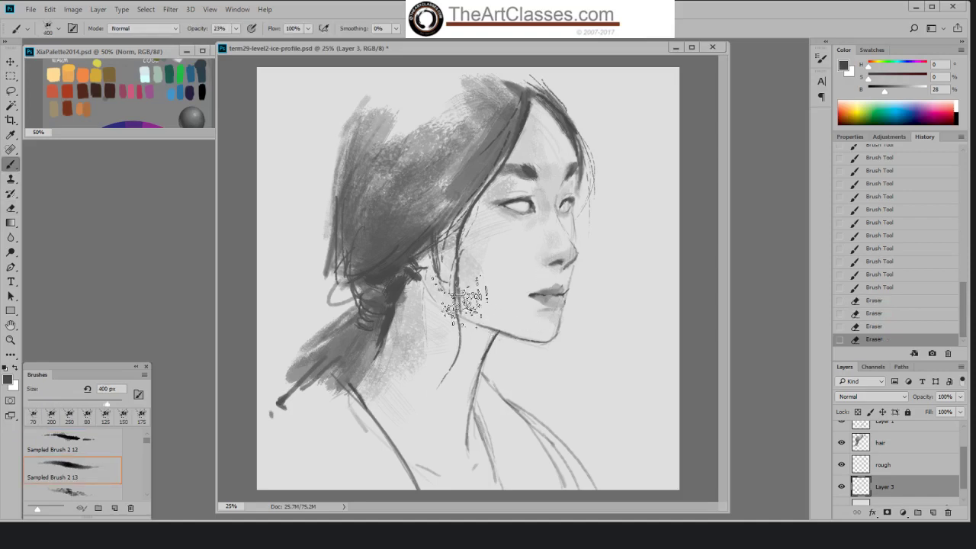
mouse_move(492, 309)
mouse_down()
mouse_move(527, 329)
mouse_move(564, 273)
mouse_up()
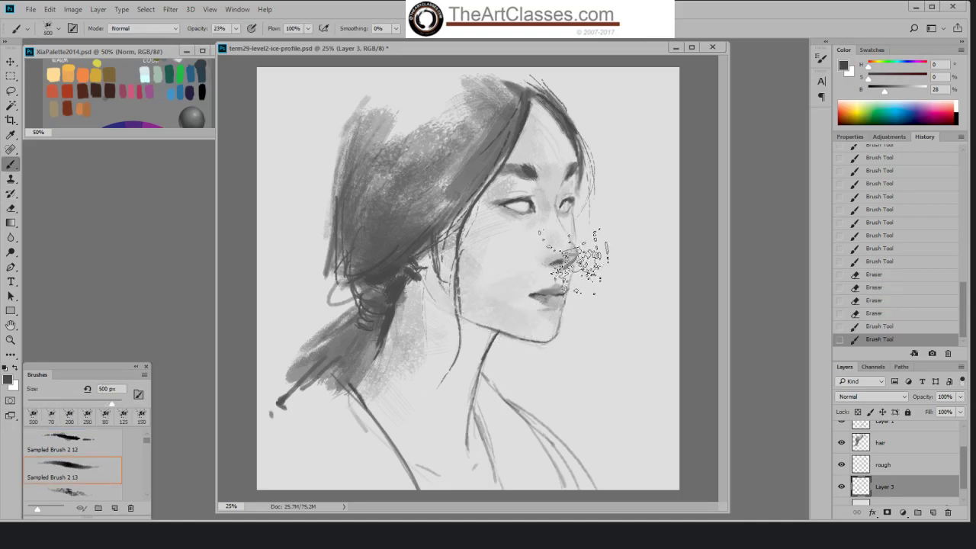
click(873, 328)
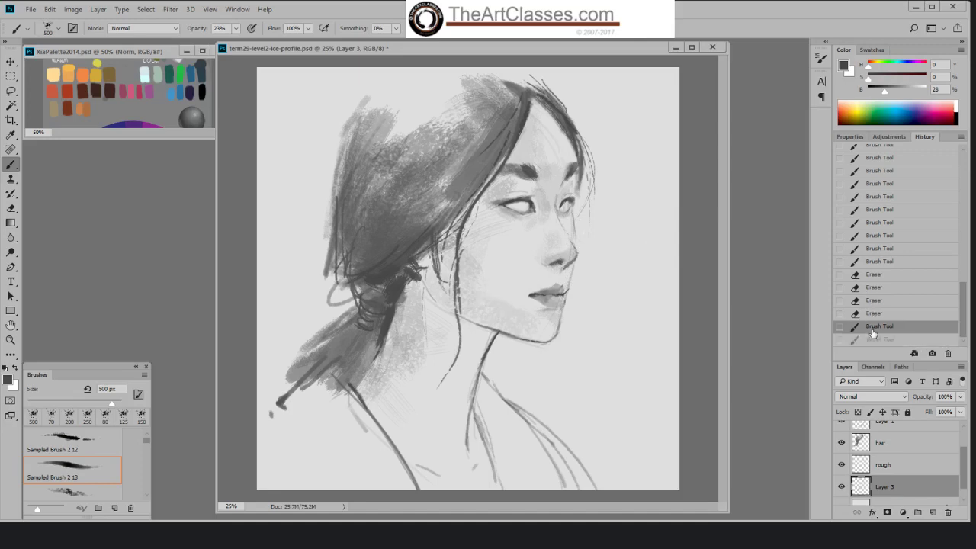
- Compare the portrait with and without the Layer 3 shading, then select Layer 1 and toggle its visibility to check its contents
click(841, 487)
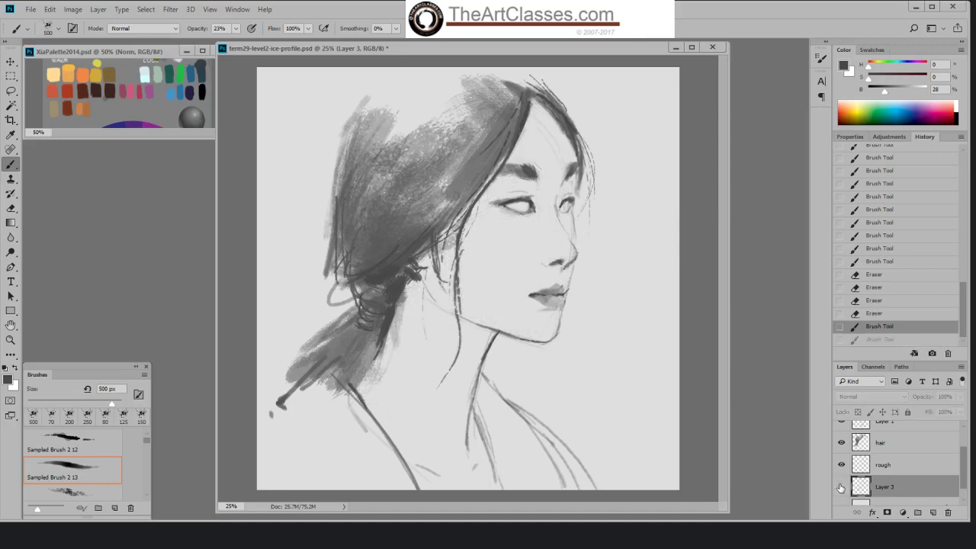
click(840, 487)
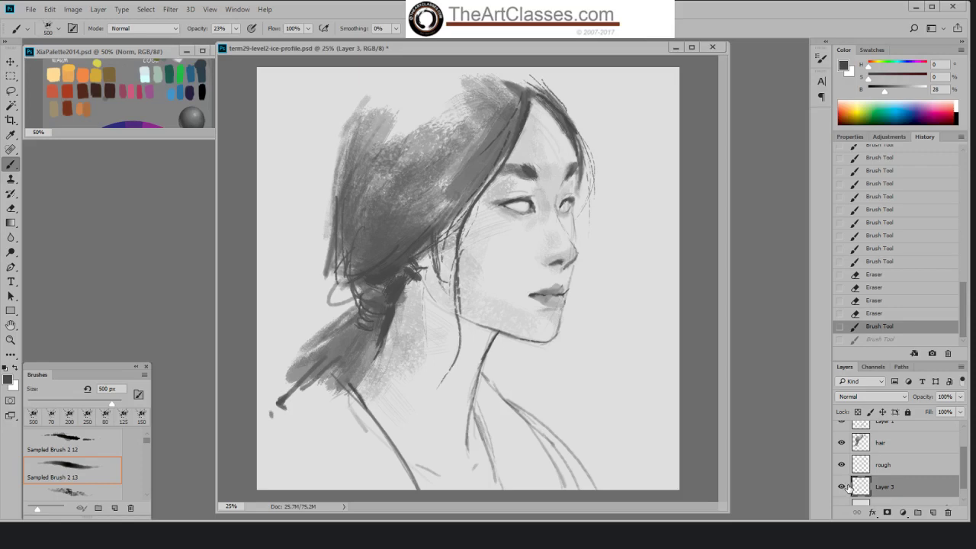
scroll(953, 461, up, 2)
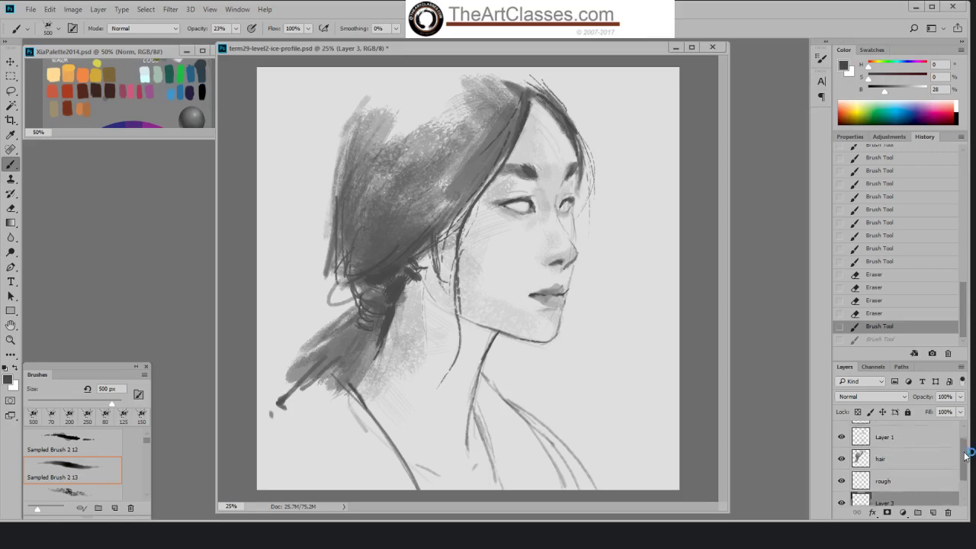
click(924, 450)
scroll(925, 455, up, 1)
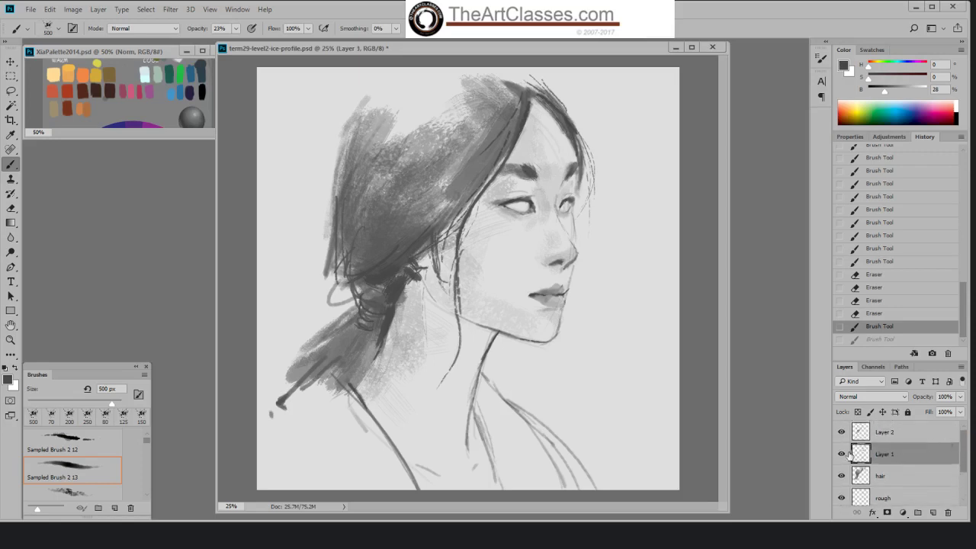
click(841, 454)
click(840, 454)
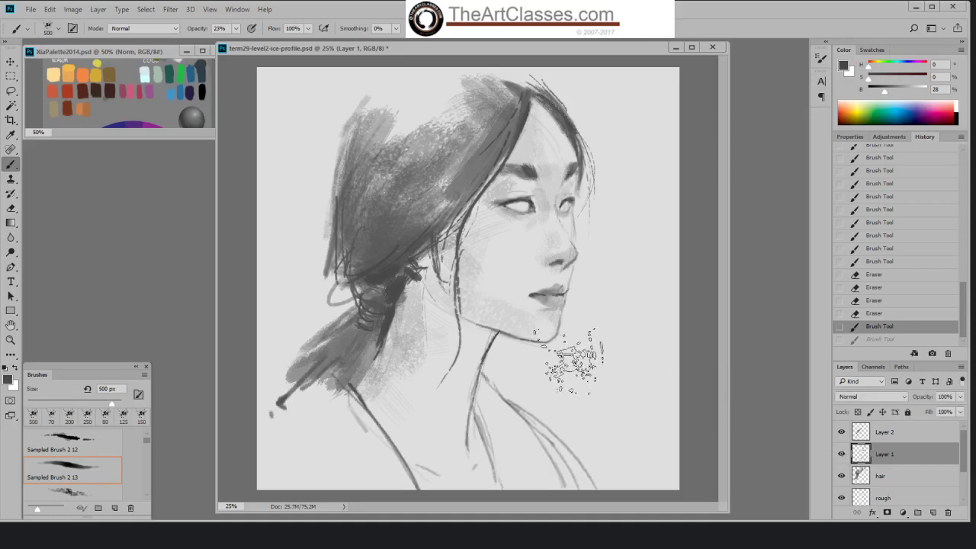
- Hide the Layer 3 shading and toggle Layer 1 off and on to examine its linework
scroll(965, 458, down, 2)
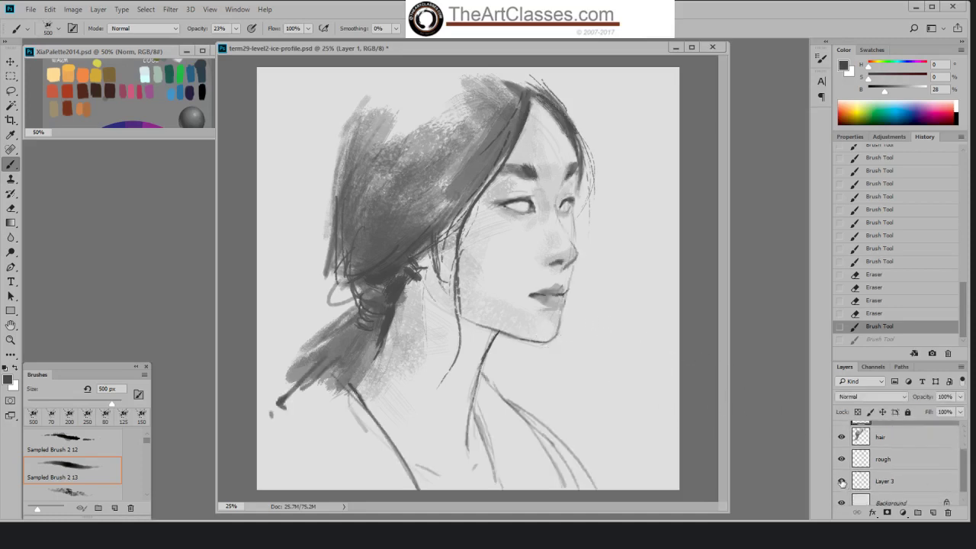
click(841, 481)
drag(961, 480, 966, 467)
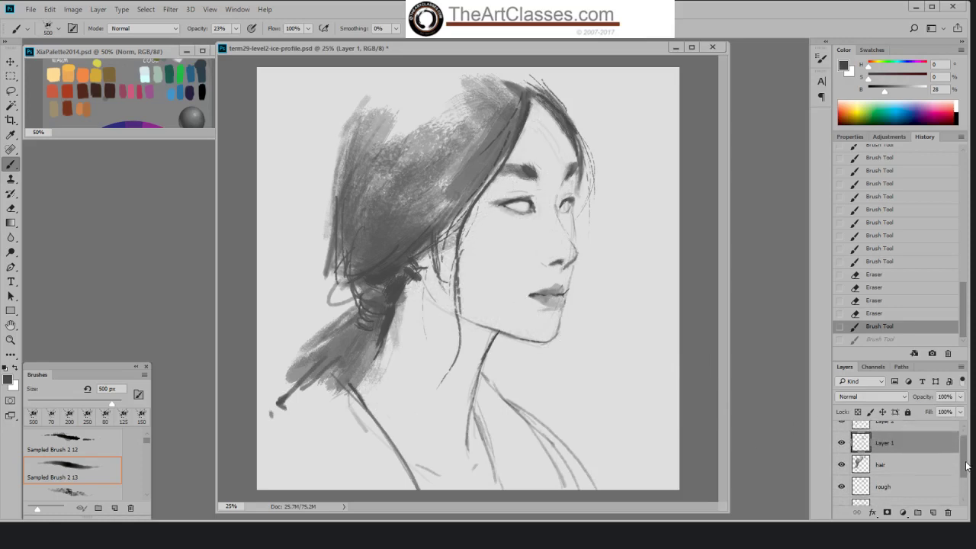
click(841, 442)
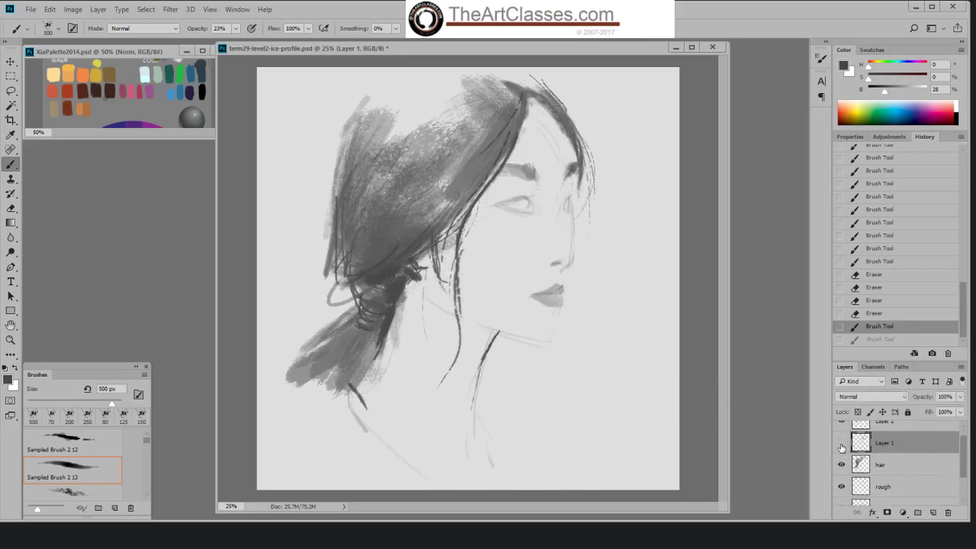
click(841, 442)
- Erase the dark chin and front jaw outline on Layer 1 with a 70 px eraser, raising its opacity to 100%
key(e)
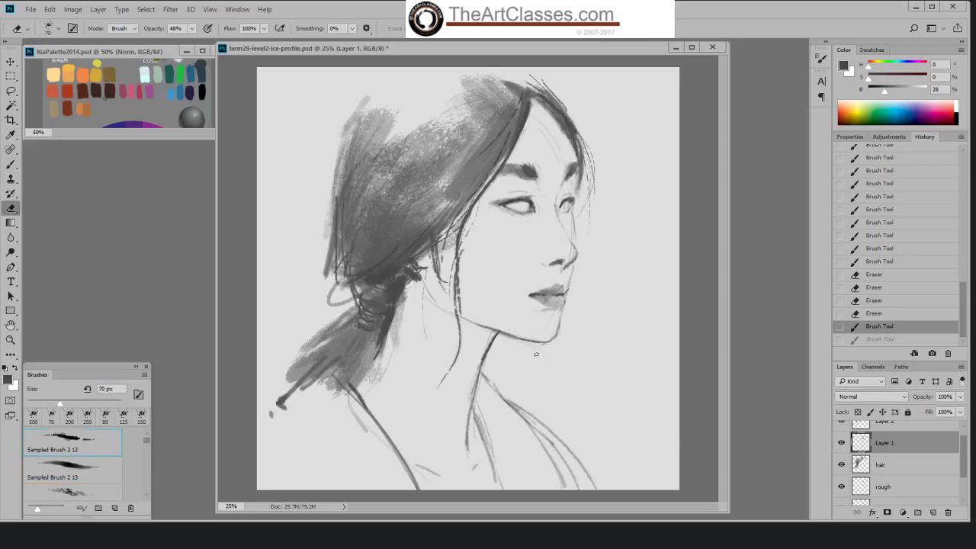
drag(537, 344, 552, 341)
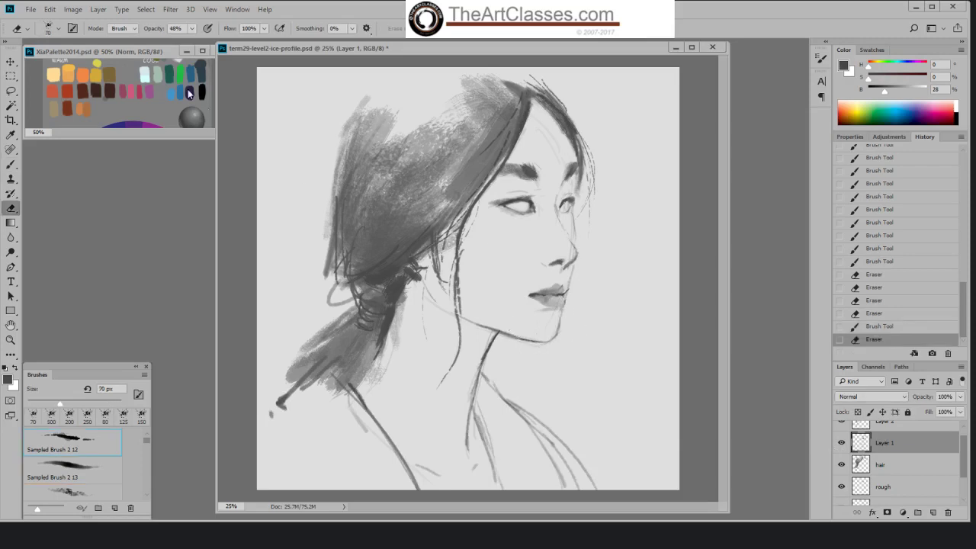
click(192, 29)
drag(208, 41, 222, 43)
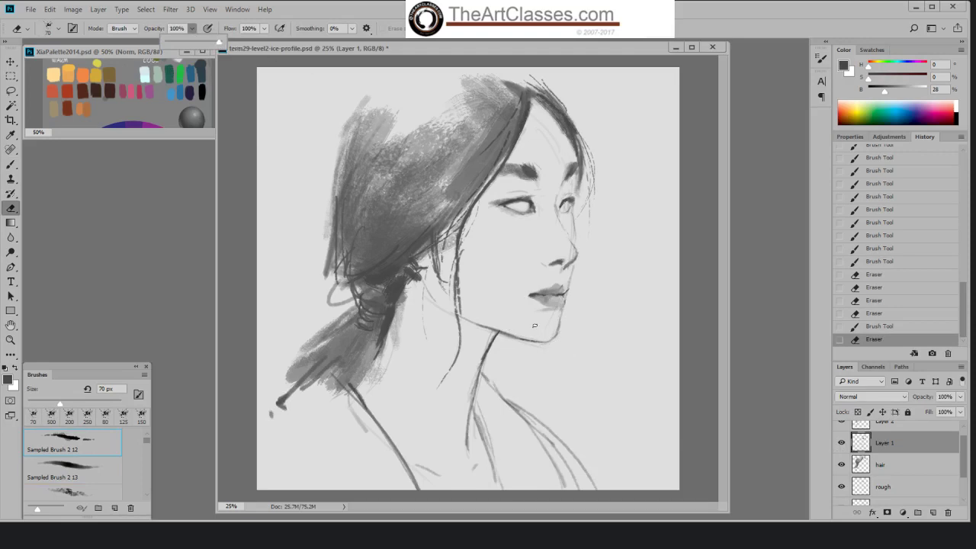
drag(511, 343, 546, 340)
drag(563, 323, 542, 347)
key(b)
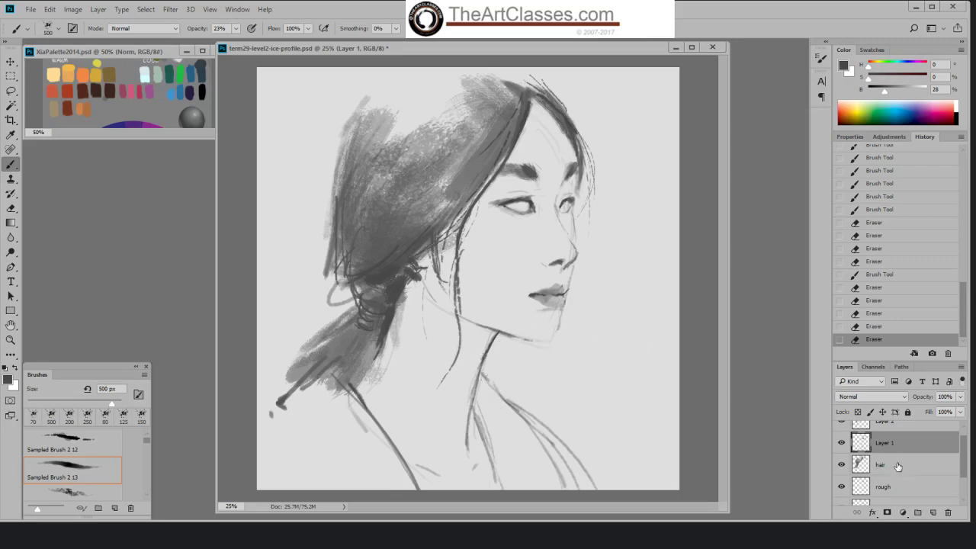
- Select the hair layer and erase small marks beside the far eyebrow and around the far eye
click(895, 466)
key(e)
drag(577, 183, 575, 184)
key(b)
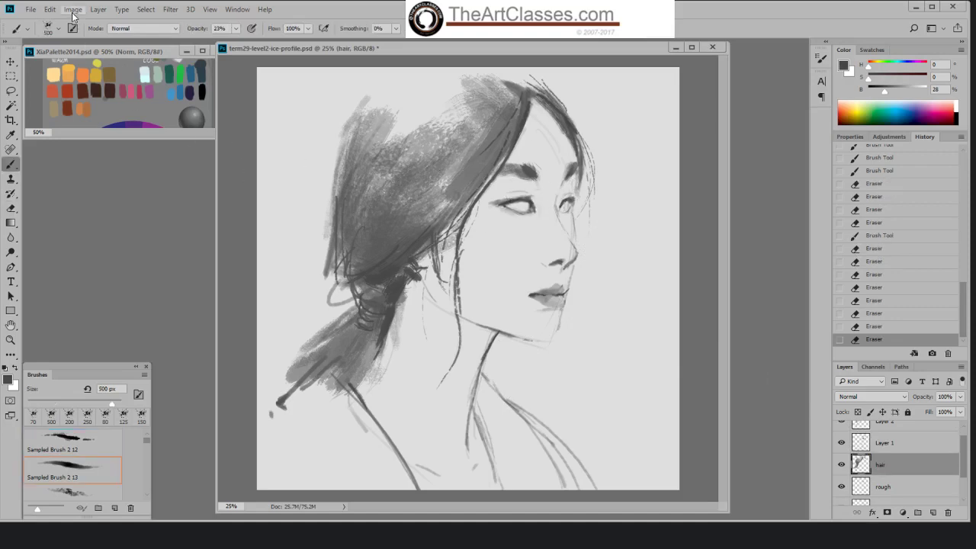
key(e)
click(563, 207)
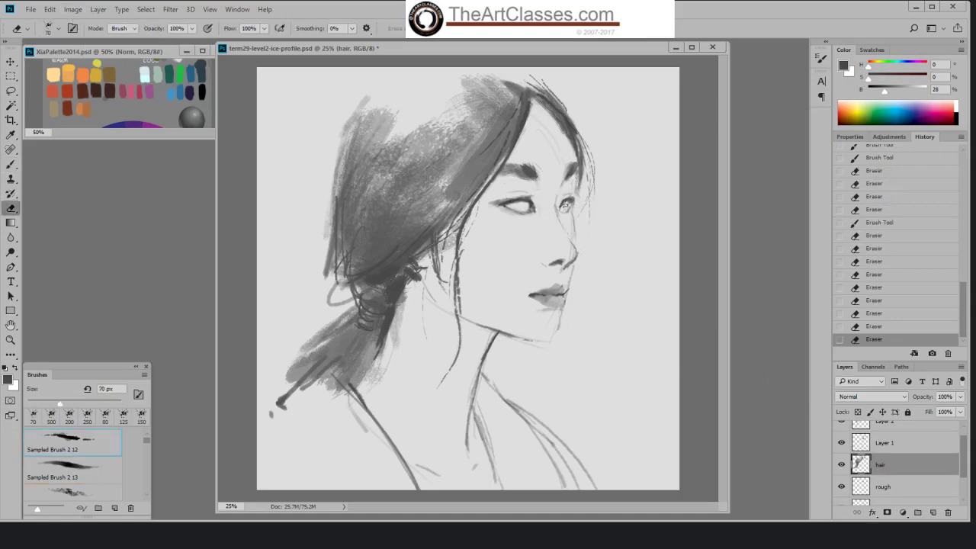
click(567, 204)
key(b)
- Make Layer 1 the active layer again
click(914, 446)
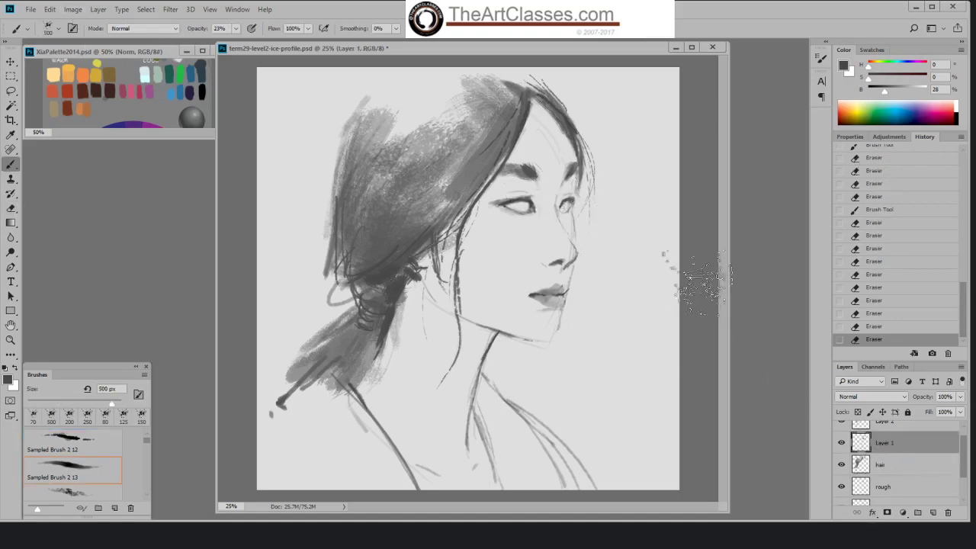
drag(964, 462, 964, 460)
scroll(963, 465, up, 1)
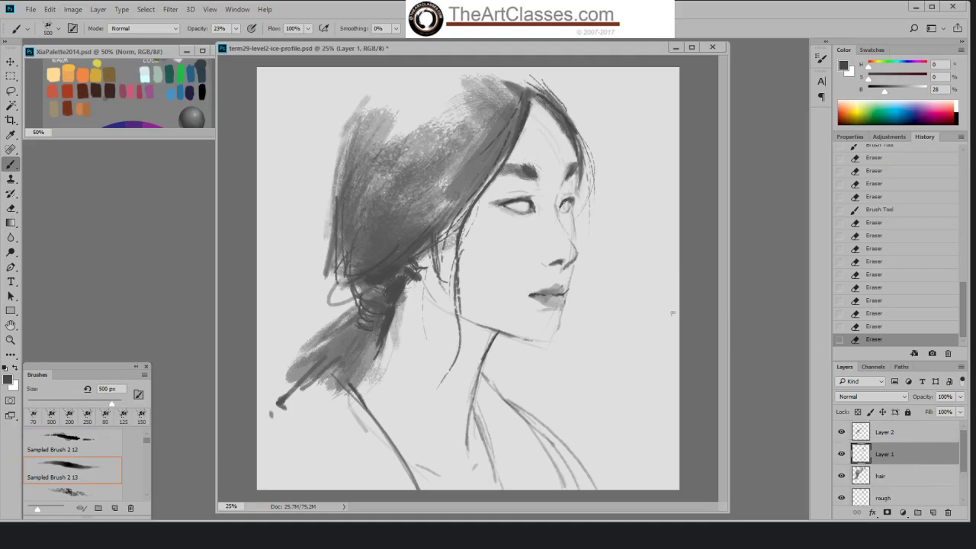
- Try erasing inside the far eye at full eraser opacity, and undo the erasure
key(e)
click(565, 207)
key(b)
key(ctrl+z)
- Lower the eraser opacity to 27% and lighten the lines inside the far eye on Layer 1
key(e)
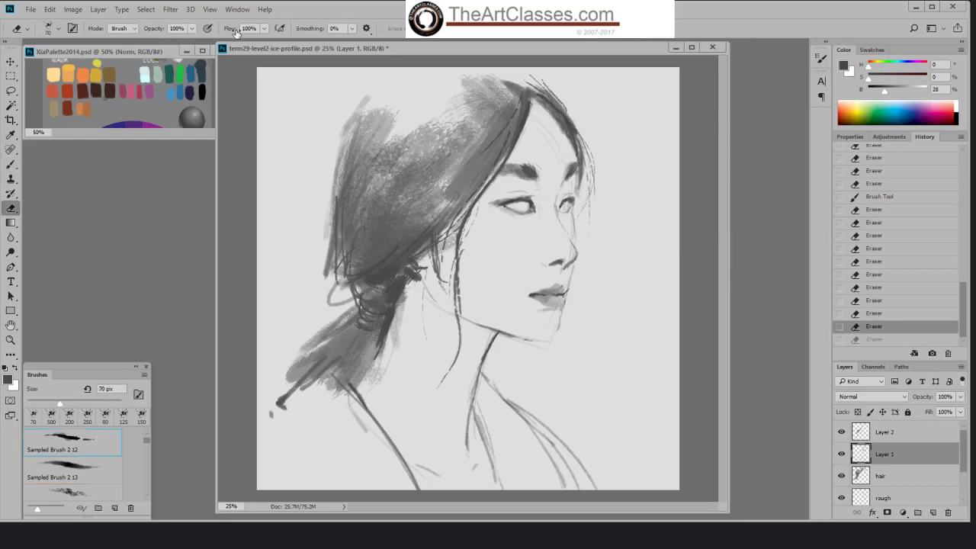
click(192, 28)
drag(184, 38, 155, 39)
click(564, 206)
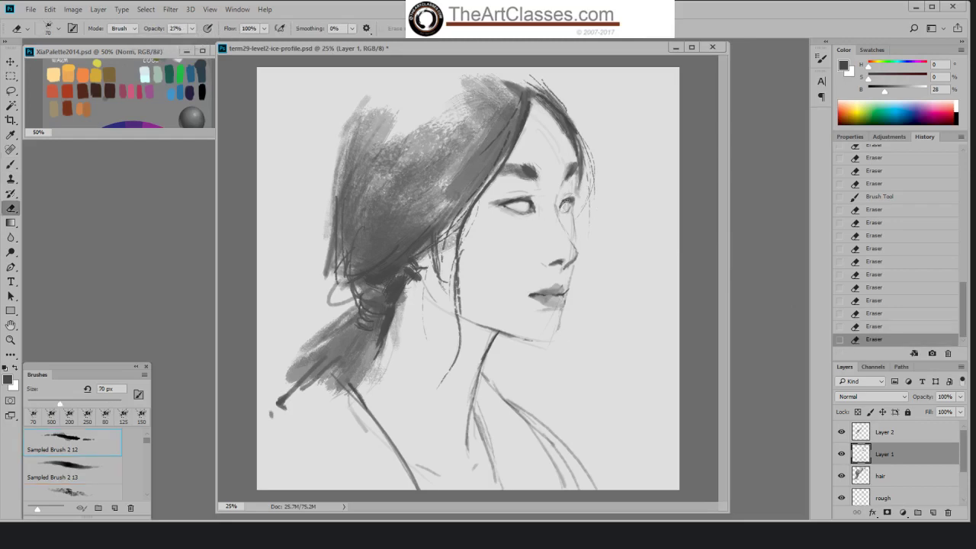
click(565, 205)
click(565, 205)
key(b)
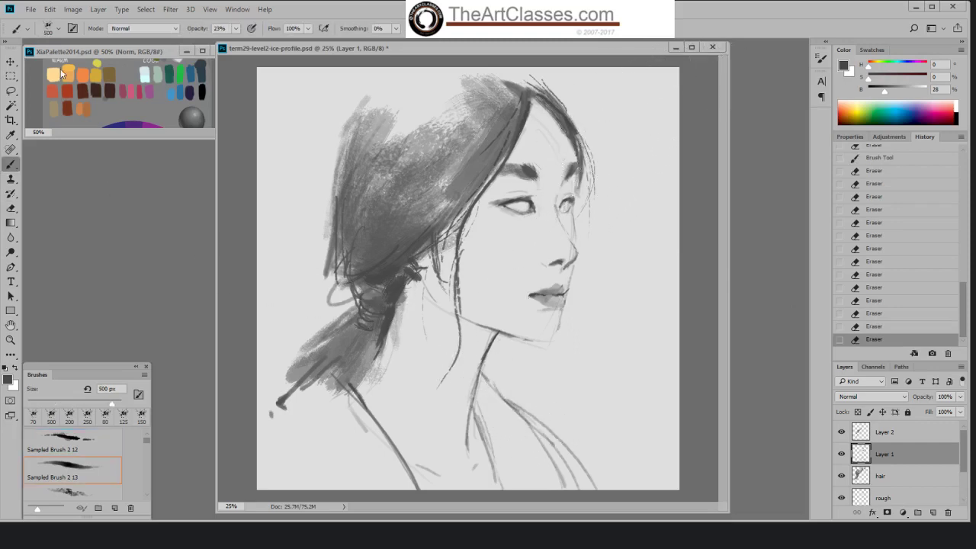
- Flip the whole canvas horizontally to check the portrait in mirror view
click(33, 12)
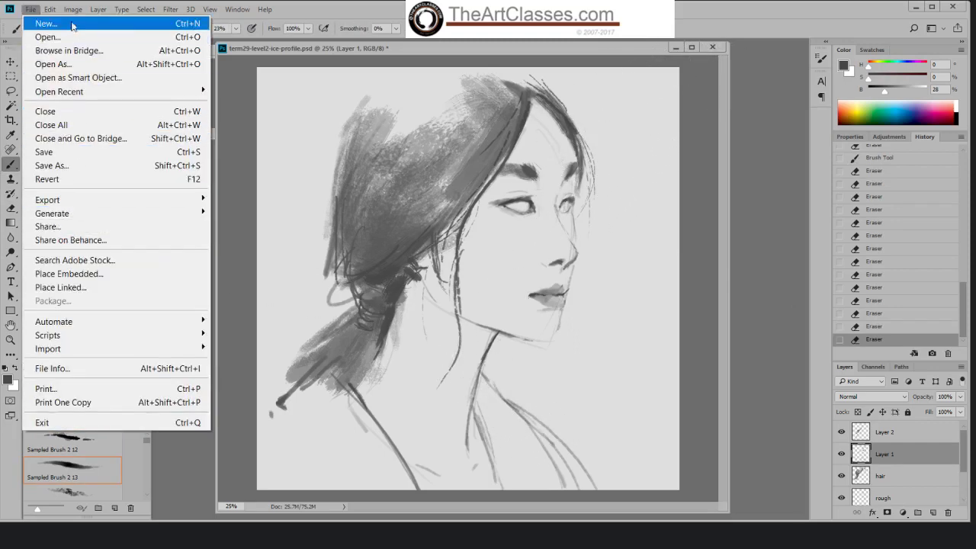
mouse_move(73, 9)
mouse_move(105, 137)
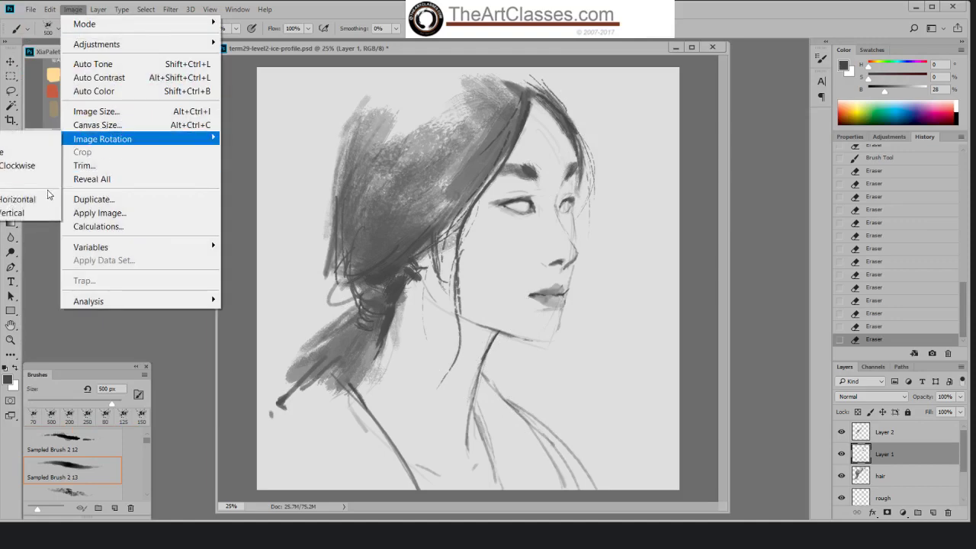
click(42, 196)
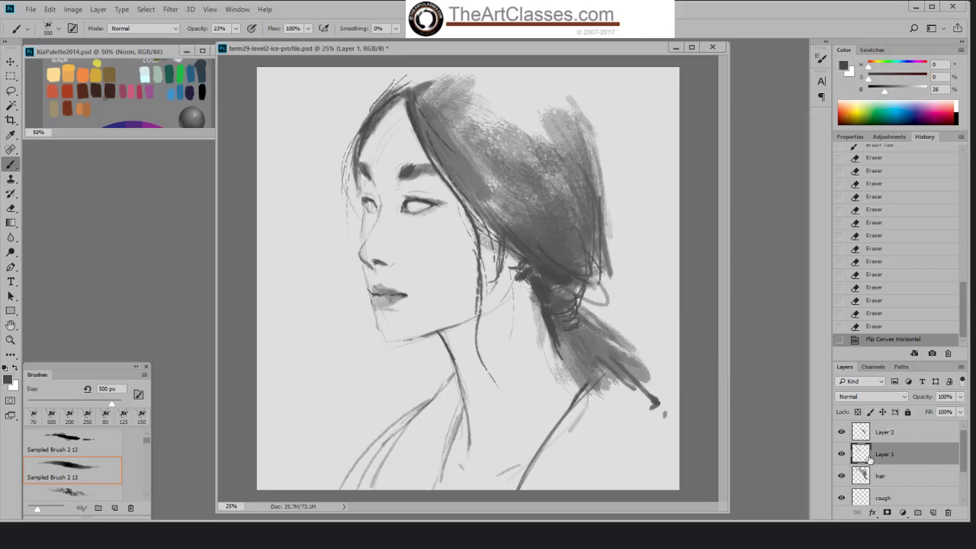
scroll(945, 473, down, 1)
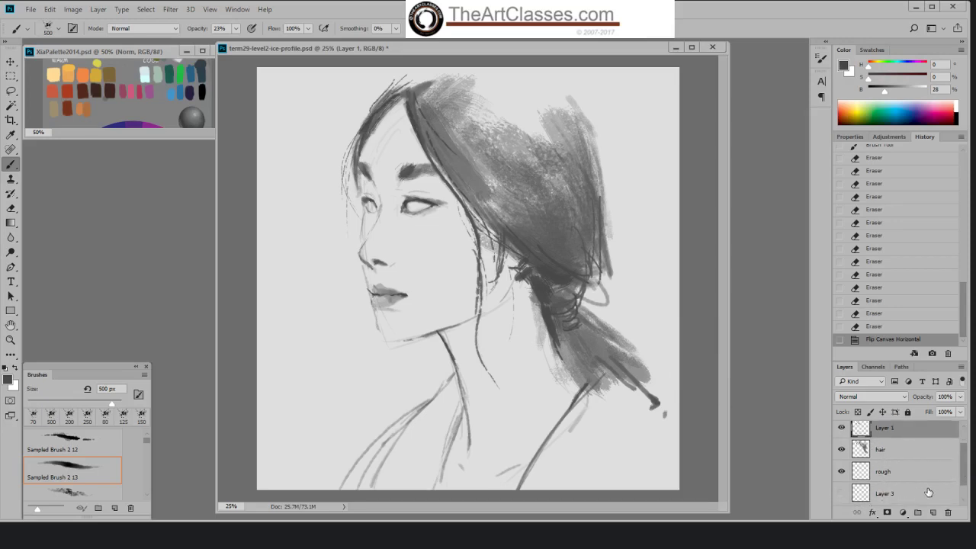
- Add a new layer below the rough layer and choose the 30 px Default Hard round brush
click(932, 512)
right_click(474, 334)
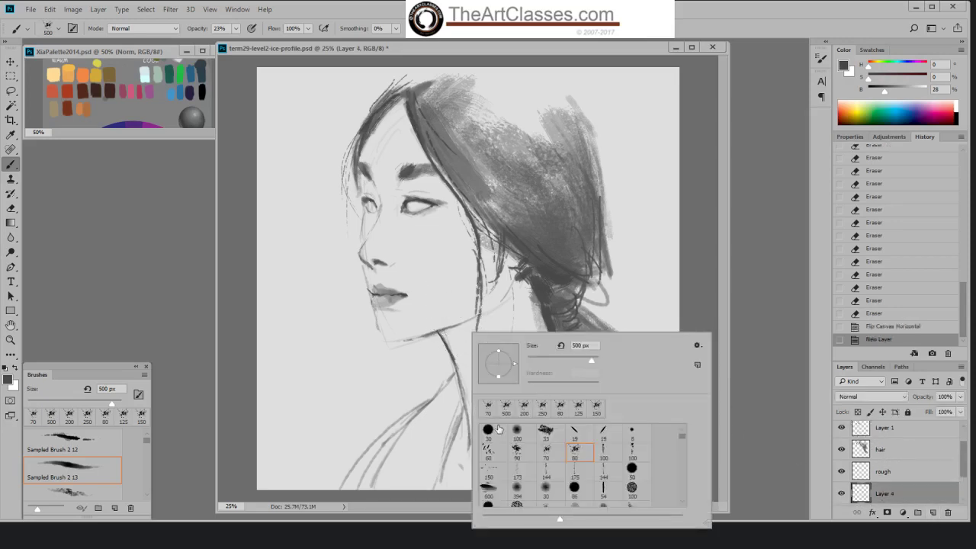
click(488, 429)
drag(538, 245, 547, 257)
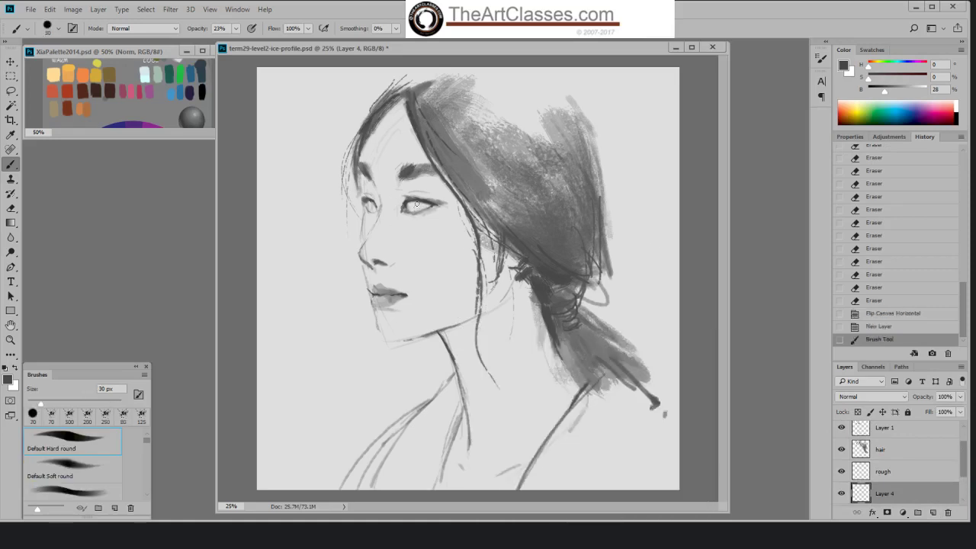
- Try painting the near eye's iris with a 45 px brush at 23% opacity, and undo the stroke
key(bracketright)
key(bracketright)
key(bracketright)
drag(410, 204, 418, 207)
click(418, 207)
key(ctrl+z)
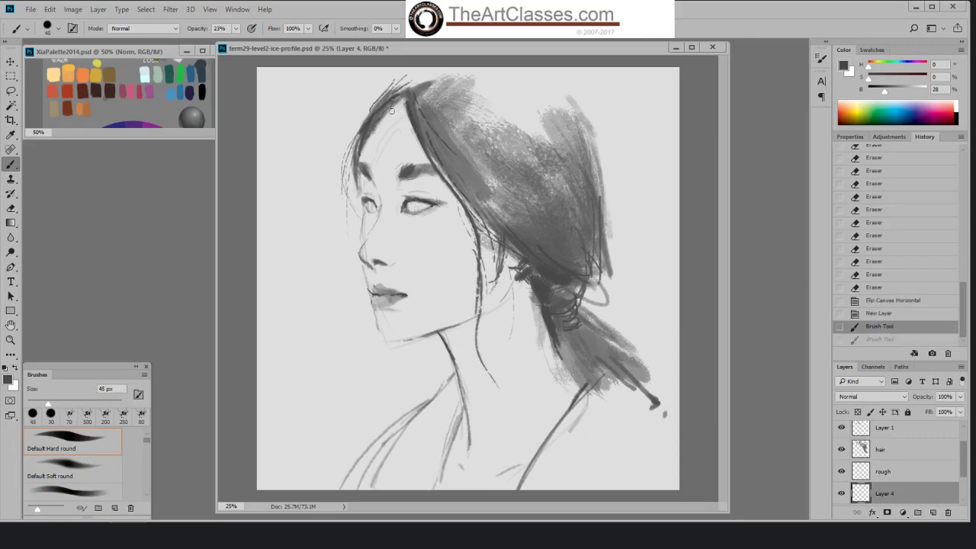
- Raise the brush opacity to 100% and paint the near iris at 40 px and the far iris at 35 px
key(bracketleft)
drag(235, 28, 297, 48)
drag(433, 204, 446, 201)
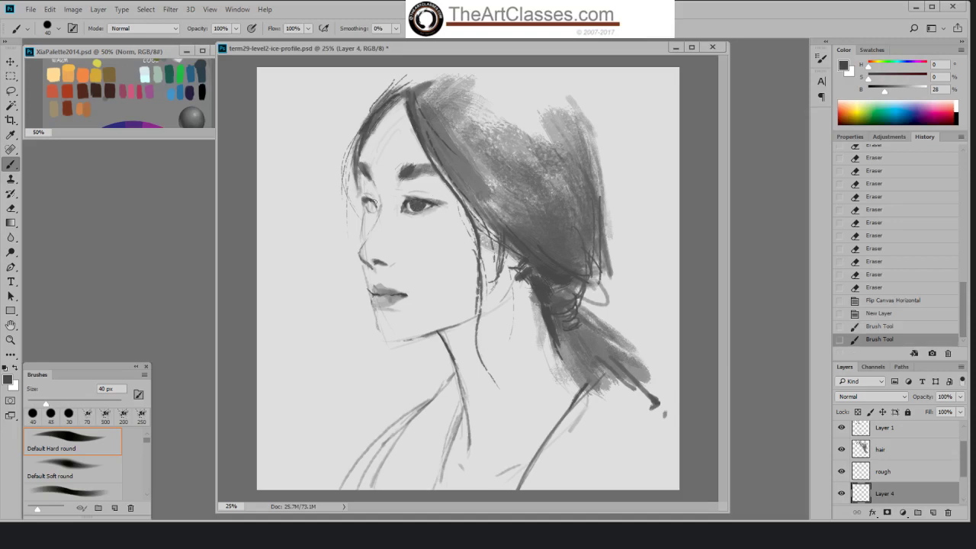
key(bracketleft)
click(377, 202)
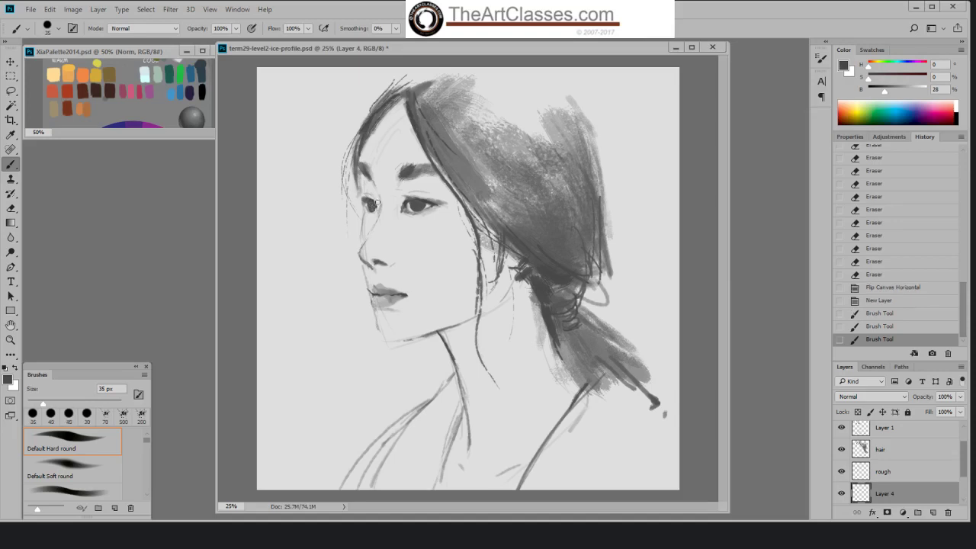
- Lighten parts of both irises on Layer 4 with the 70 px eraser at 27% opacity
key(e)
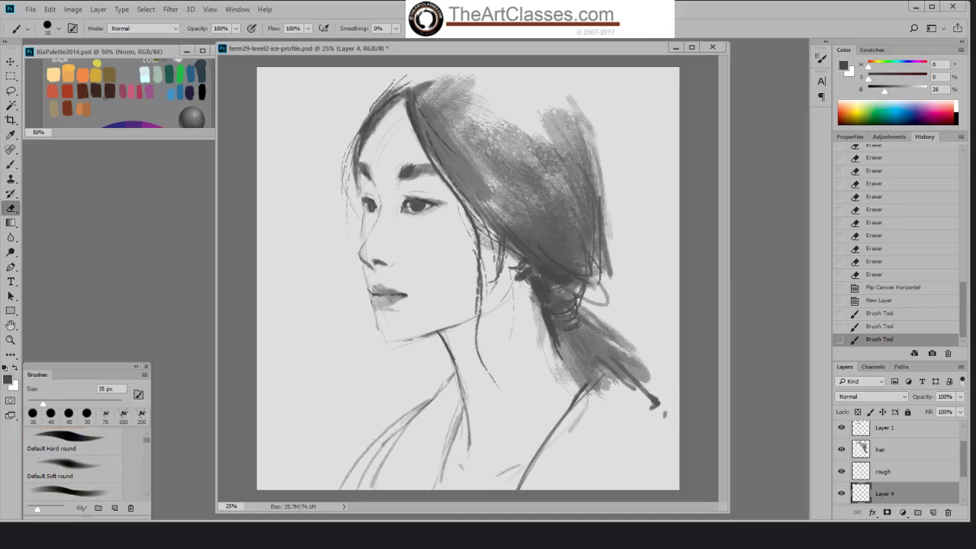
click(412, 206)
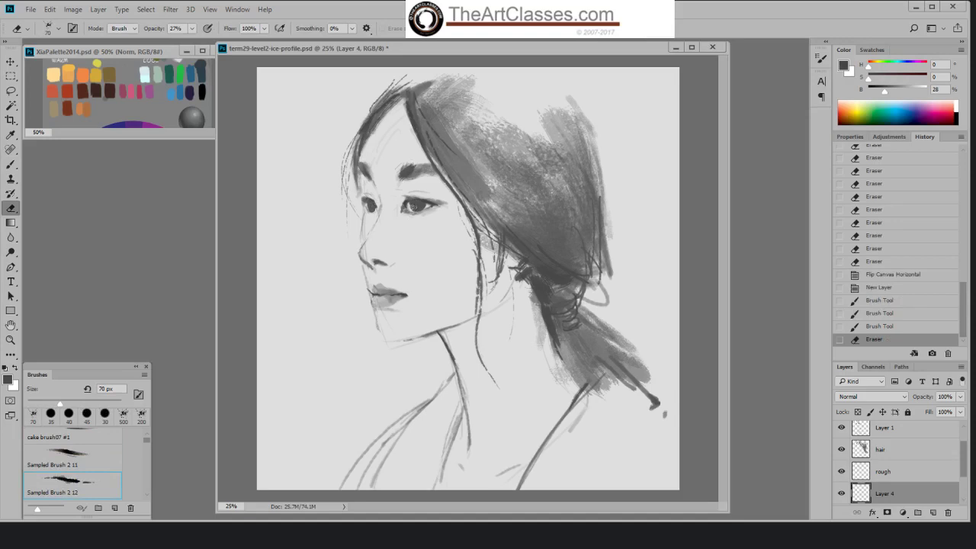
click(408, 211)
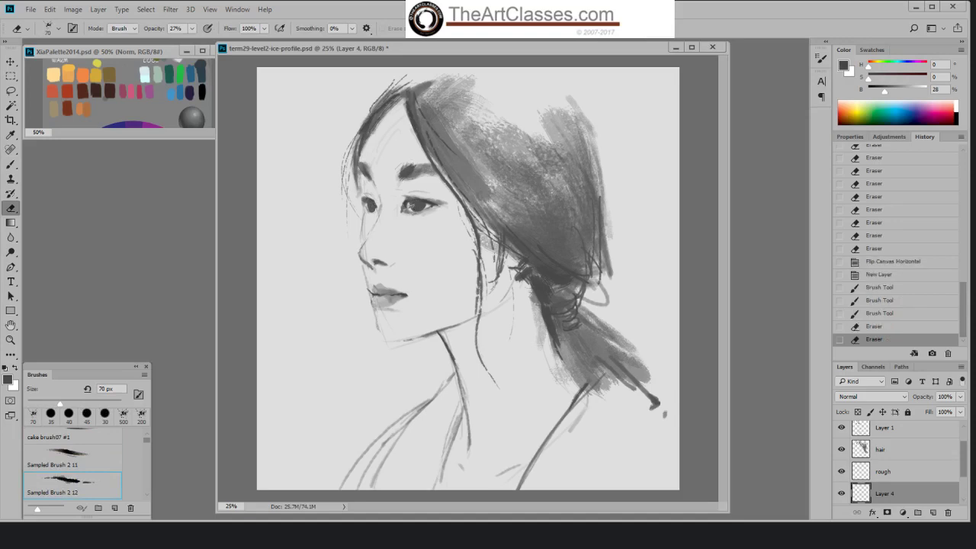
click(412, 206)
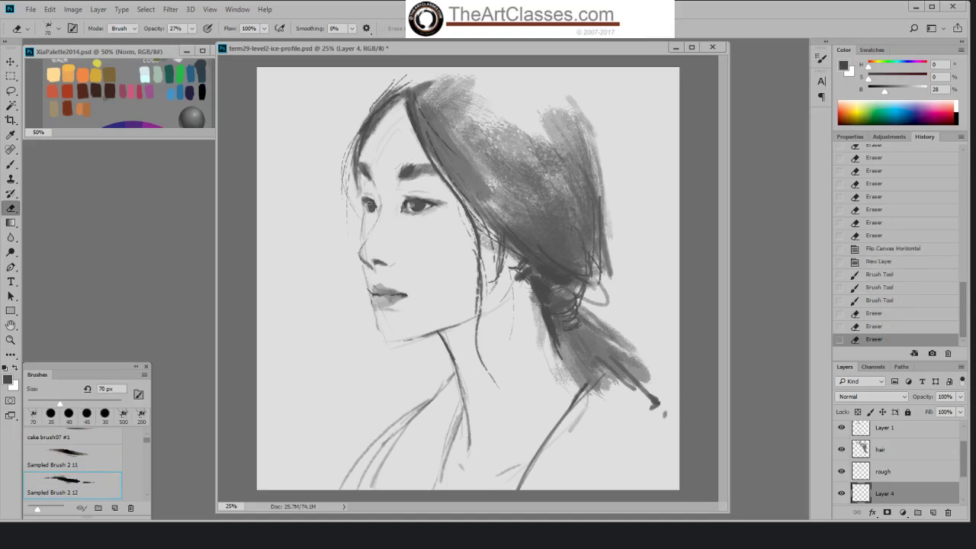
click(368, 205)
click(369, 206)
click(368, 206)
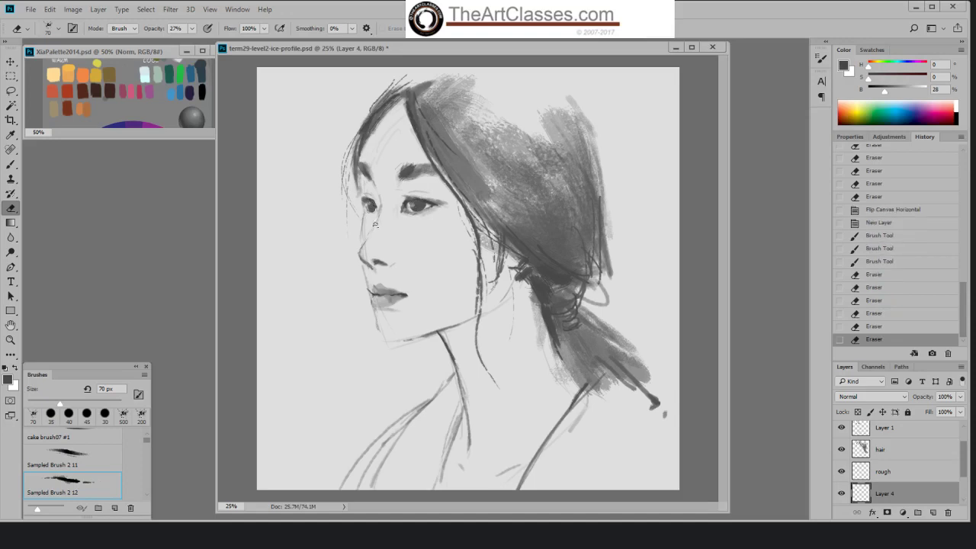
click(370, 205)
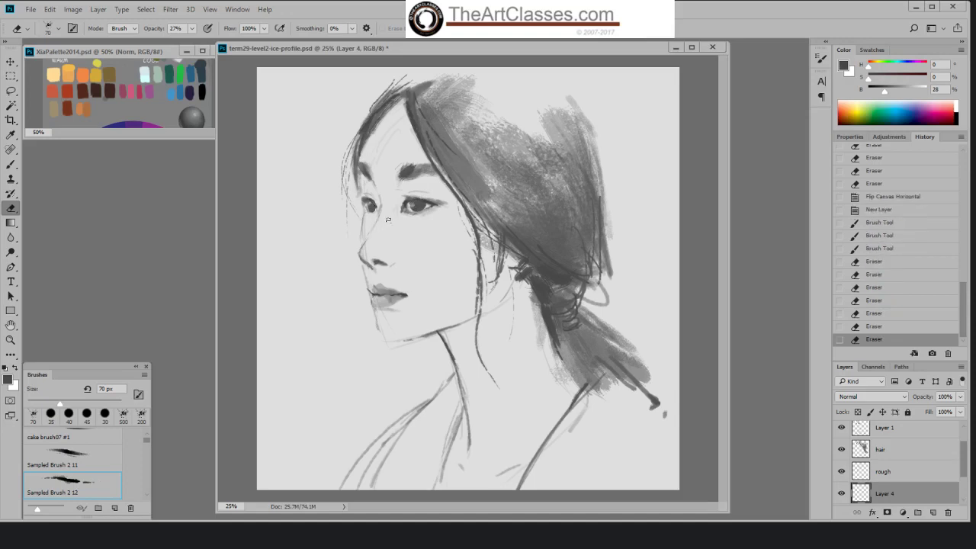
- Switch the eraser to Hard Palette Left at 32 px and 55% opacity, and lighten the near eye's iris
right_click(387, 219)
click(497, 316)
click(696, 200)
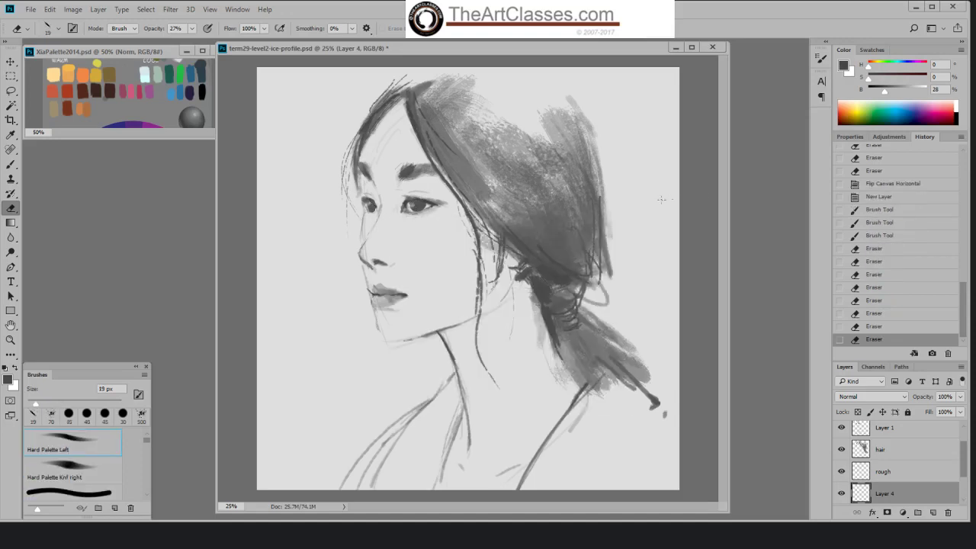
click(193, 29)
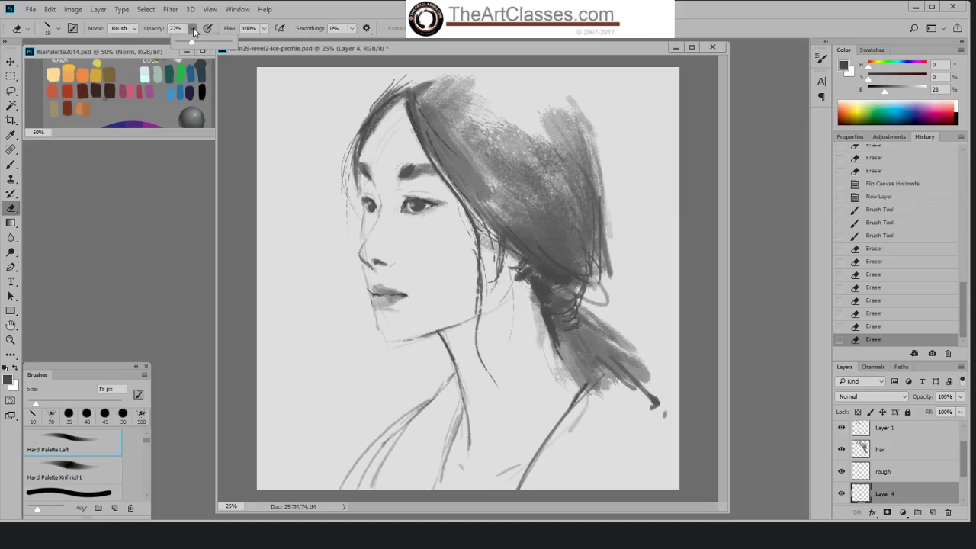
click(42, 402)
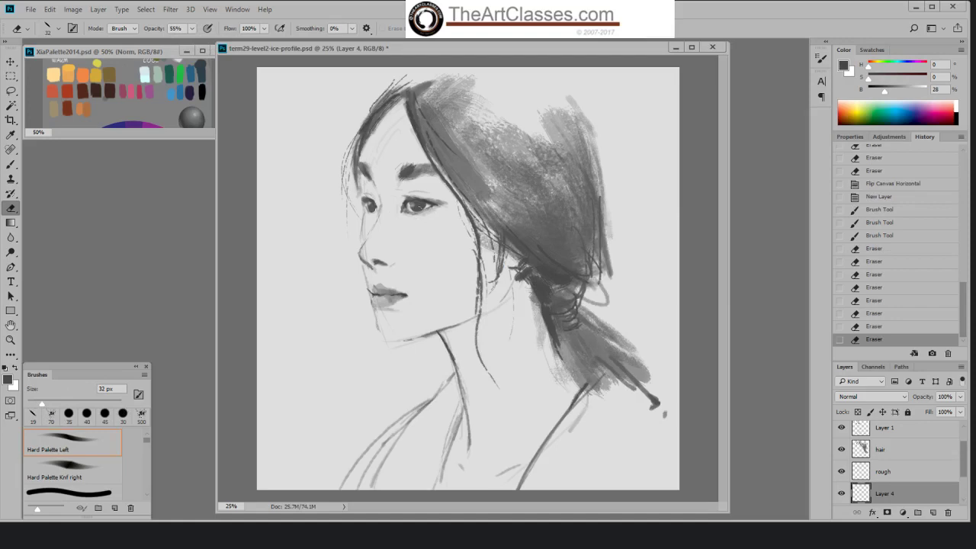
drag(414, 202, 420, 206)
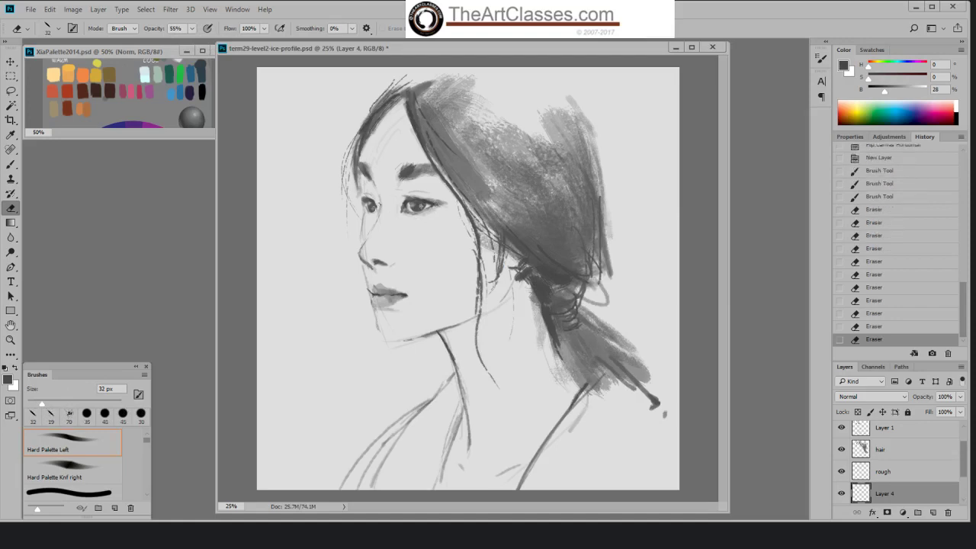
- Make Layer 2 active and choose the 19 px Hard Palette Left brush for painting
key(b)
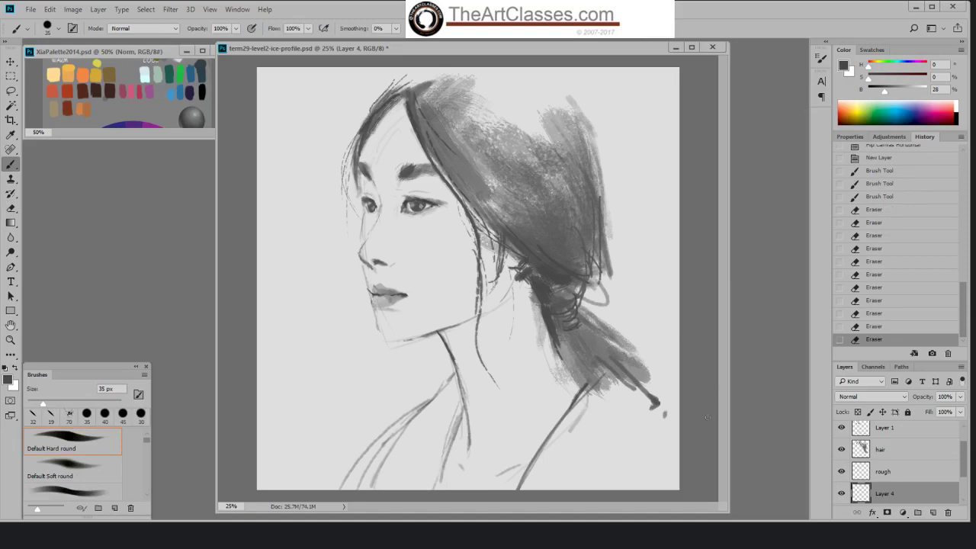
drag(963, 455, 966, 446)
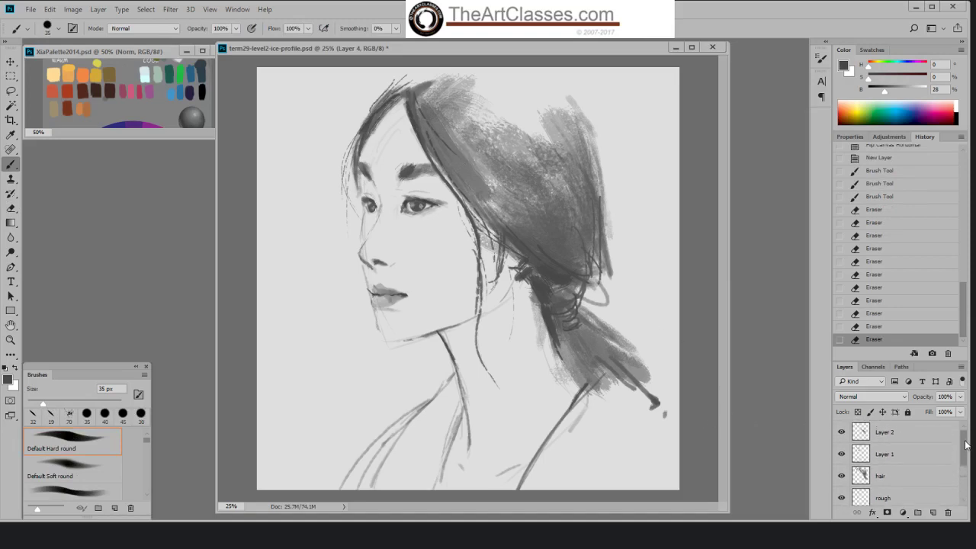
click(907, 438)
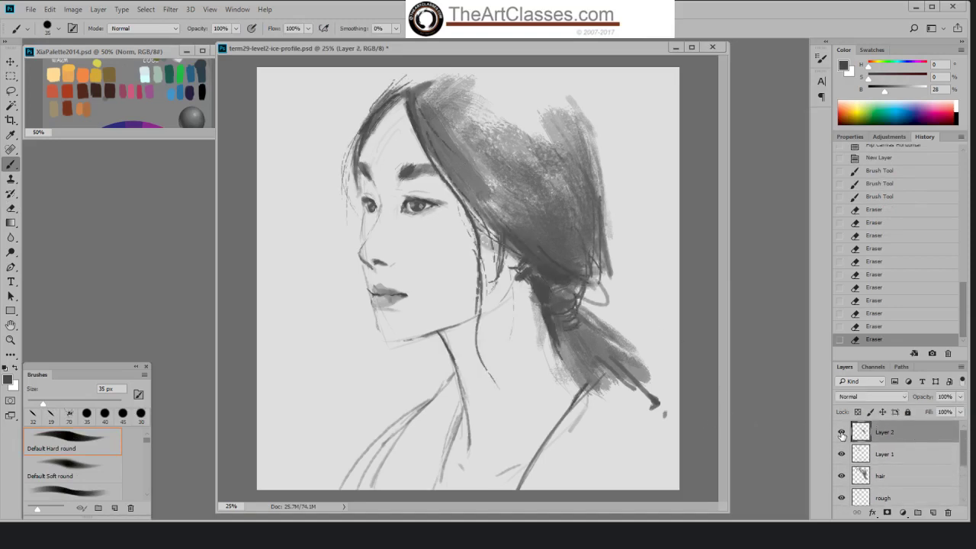
right_click(500, 261)
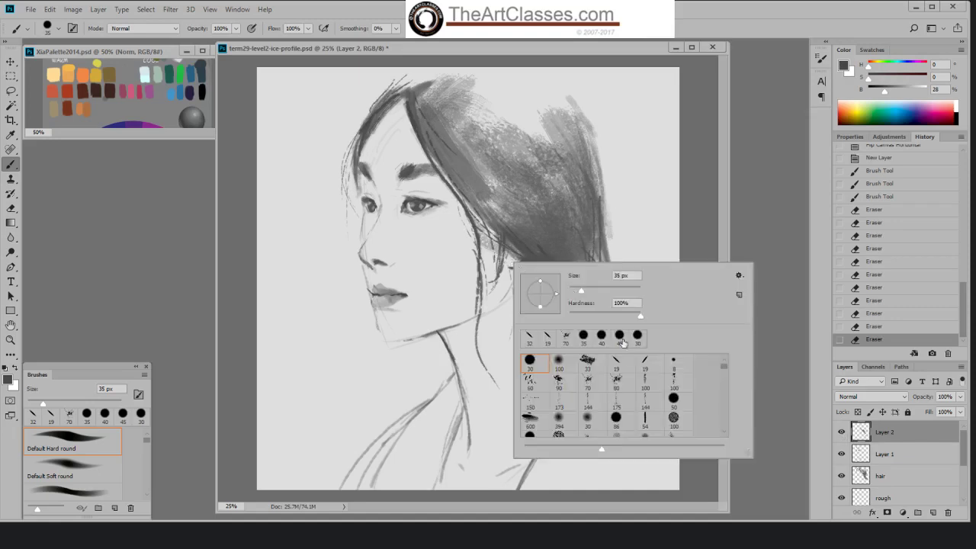
click(618, 363)
click(534, 258)
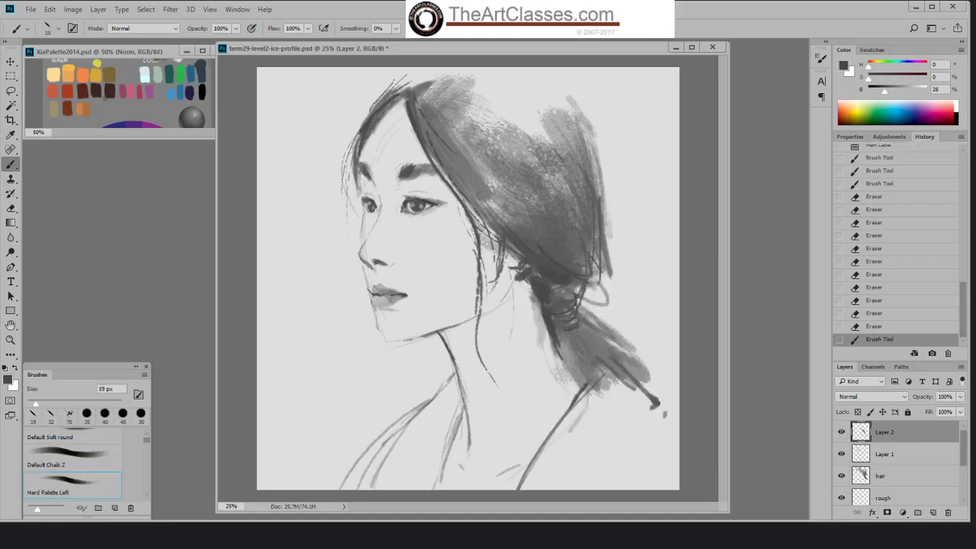
- Sample the dark grey of the hair and reinforce the hair strands beside the cheek with 60 px and 50 px strokes
alt+click(538, 275)
key(bracketright)
key(bracketright)
key(bracketright)
key(bracketright)
key(bracketright)
key(bracketright)
key(bracketright)
drag(471, 225, 480, 264)
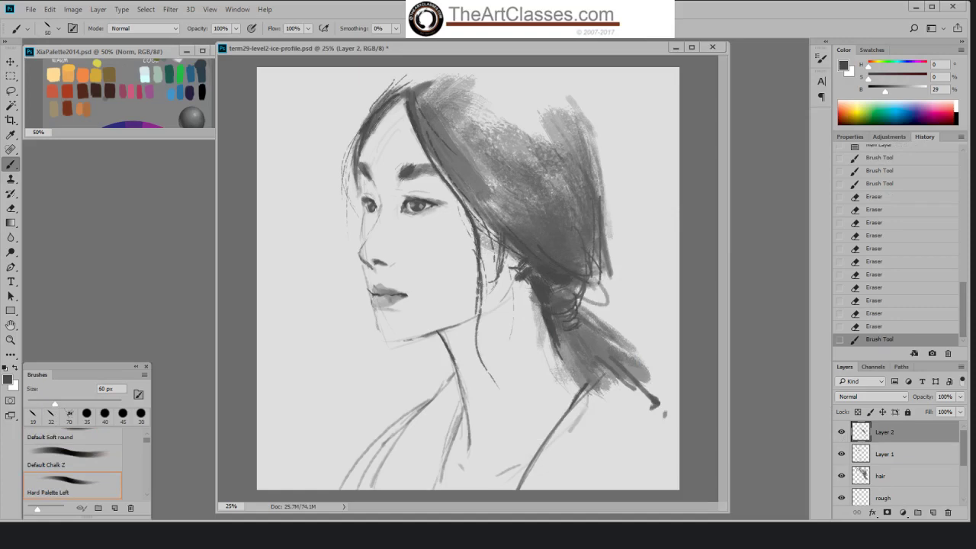
key(bracketleft)
drag(470, 219, 484, 272)
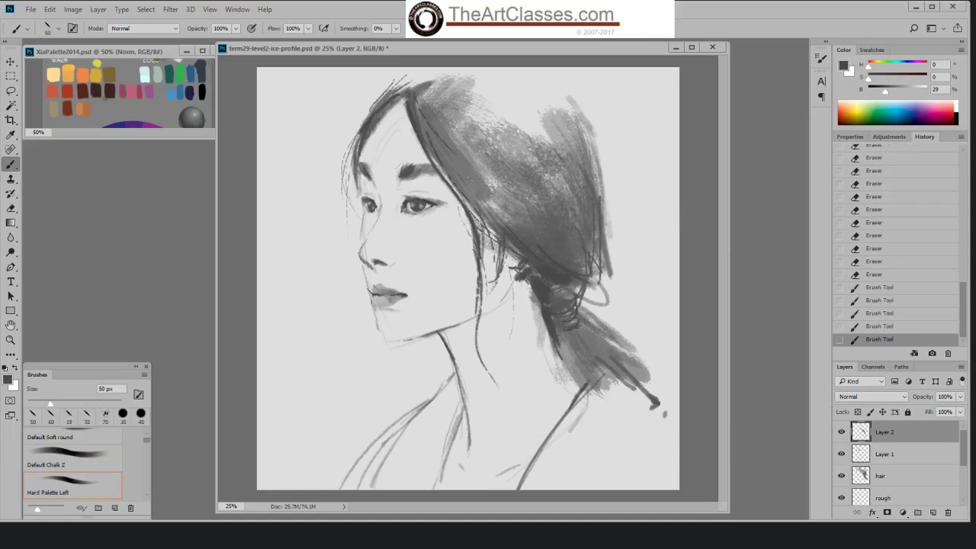
- Add dark strands along the side and back of the hair and around the hair tie with a 60 px brush
key(bracketright)
mouse_move(450, 143)
mouse_down()
mouse_move(561, 272)
mouse_move(479, 200)
mouse_move(528, 246)
mouse_up()
drag(491, 192, 518, 234)
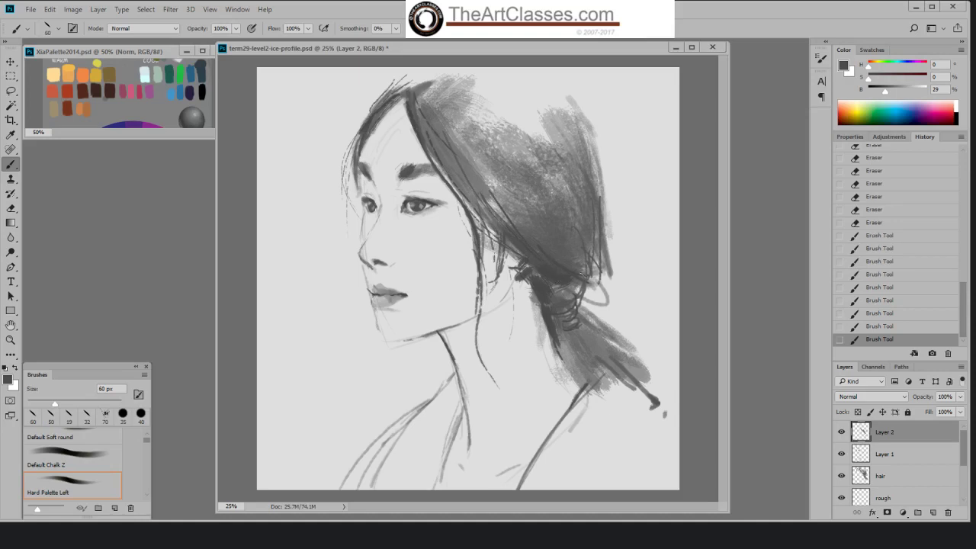
drag(569, 283, 574, 310)
mouse_move(561, 210)
mouse_down()
mouse_move(577, 271)
mouse_move(586, 266)
mouse_up()
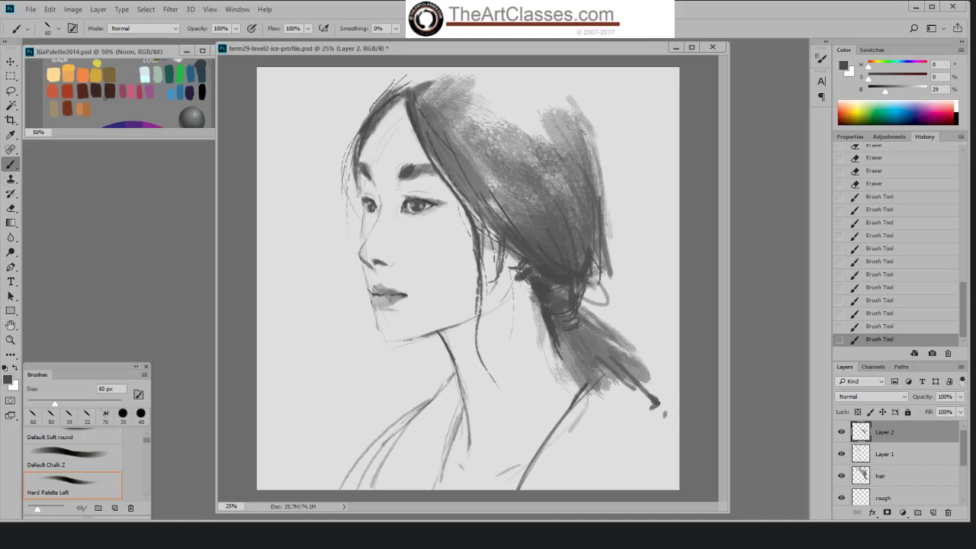
mouse_move(581, 132)
mouse_down()
mouse_move(599, 205)
mouse_move(577, 257)
mouse_up()
- Reduce the brush to 30 px and darken the contour of the nose tip on Layer 2
key(bracketleft)
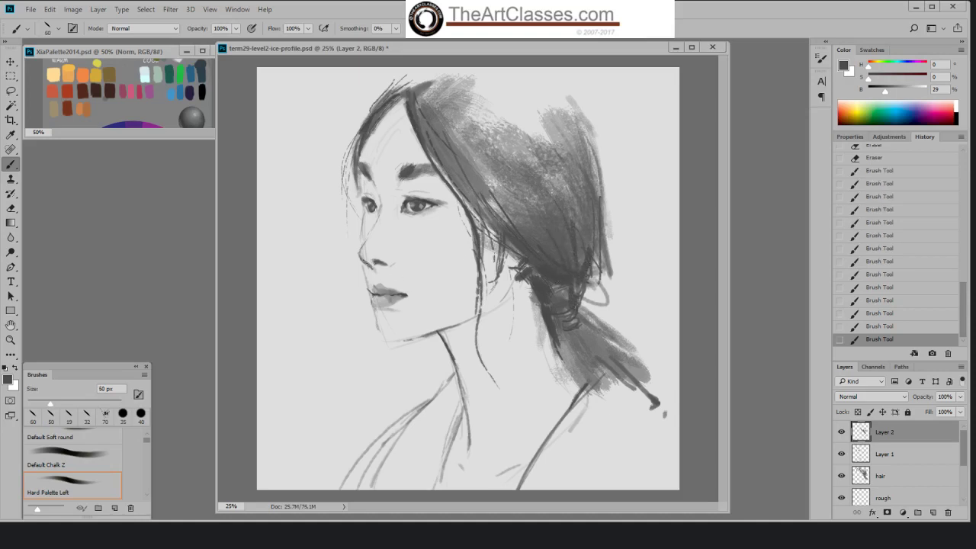
key(bracketleft)
key(bracketleft)
drag(360, 252, 372, 266)
click(359, 248)
- Clean up the outer edge of the nose tip with the 32 px eraser at 55% opacity
key(e)
click(359, 248)
click(358, 248)
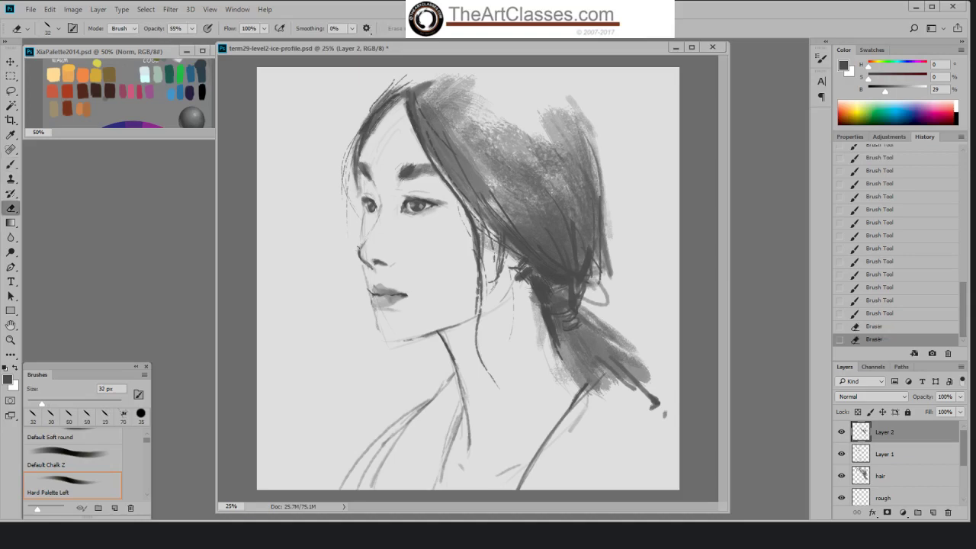
click(359, 248)
key(b)
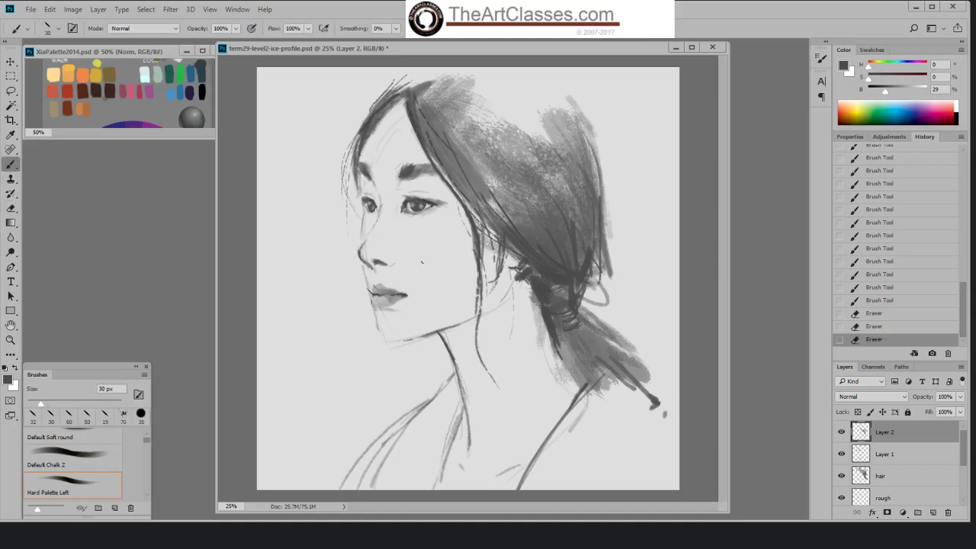
- Darken the nostril with a 30 px brush stroke and compare it with the previous history state, keeping the stroke
click(377, 259)
click(861, 326)
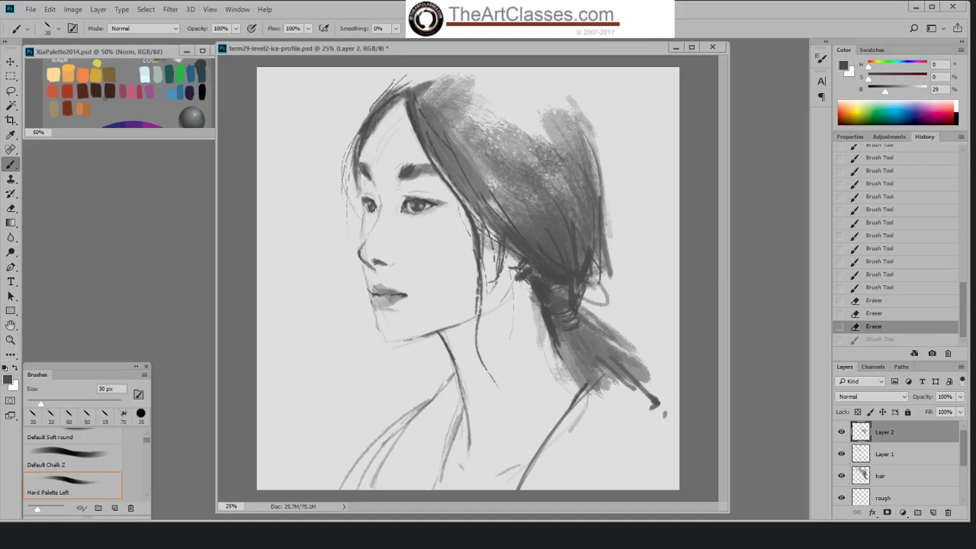
key(ctrl+z)
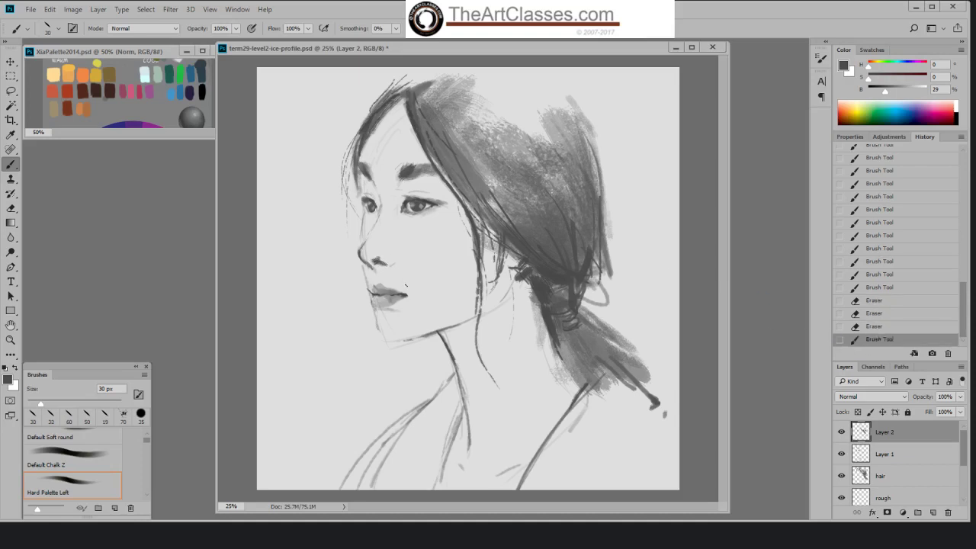
click(872, 326)
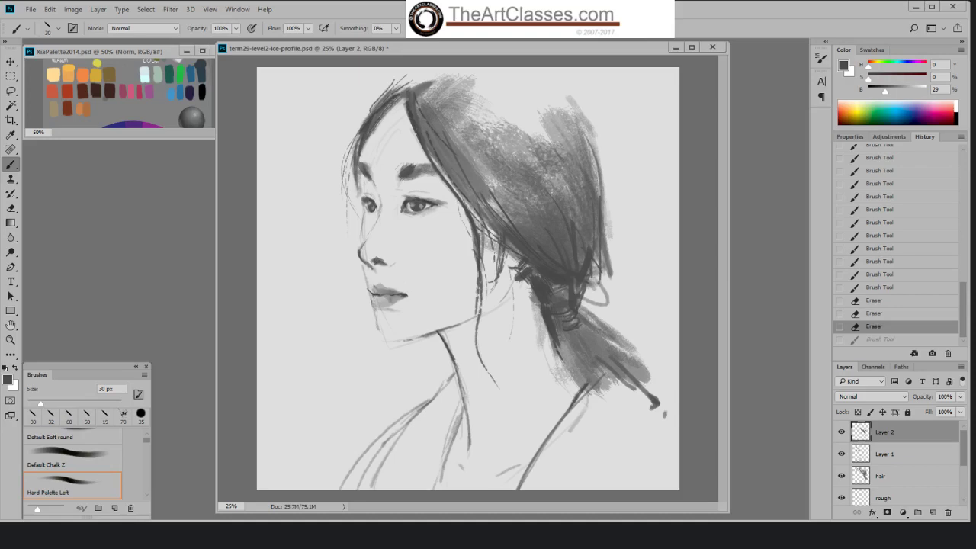
key(ctrl+z)
- Soften the nostril lines with the 32 px eraser on Layer 2 and then on Layer 1
key(e)
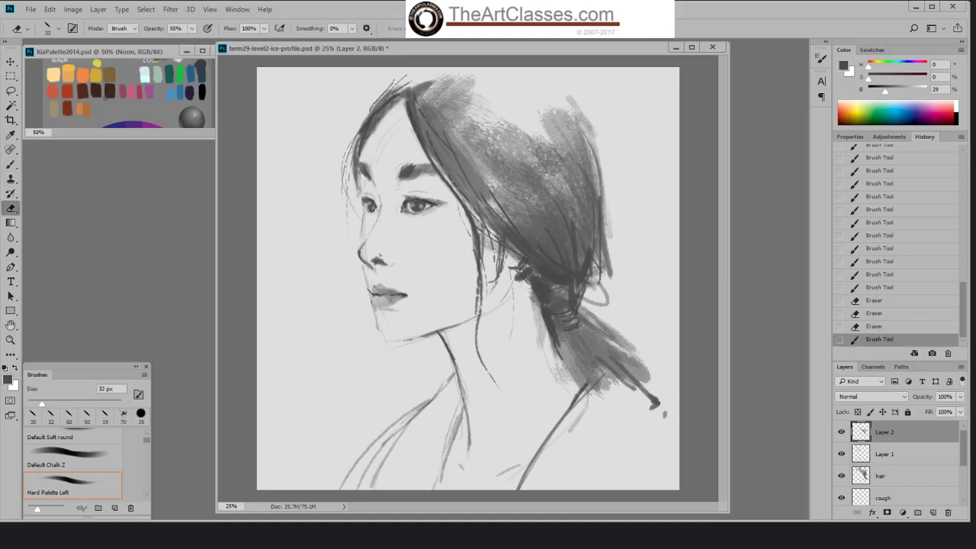
drag(373, 257, 384, 263)
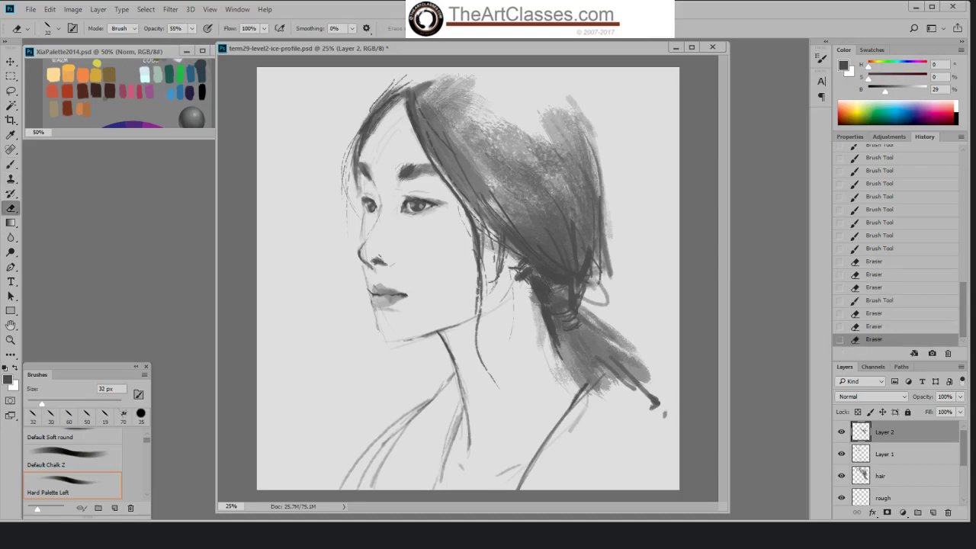
key(b)
click(868, 454)
key(e)
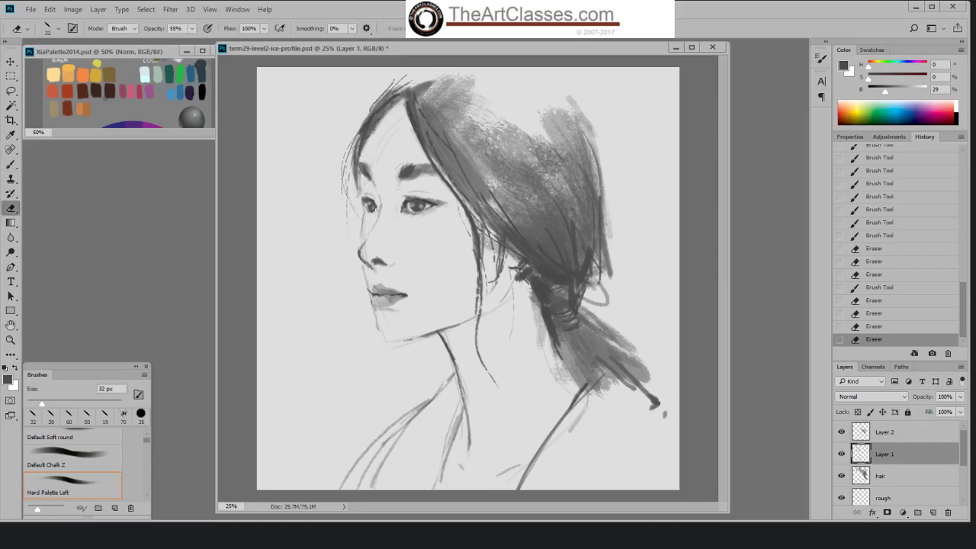
drag(372, 259, 383, 267)
key(b)
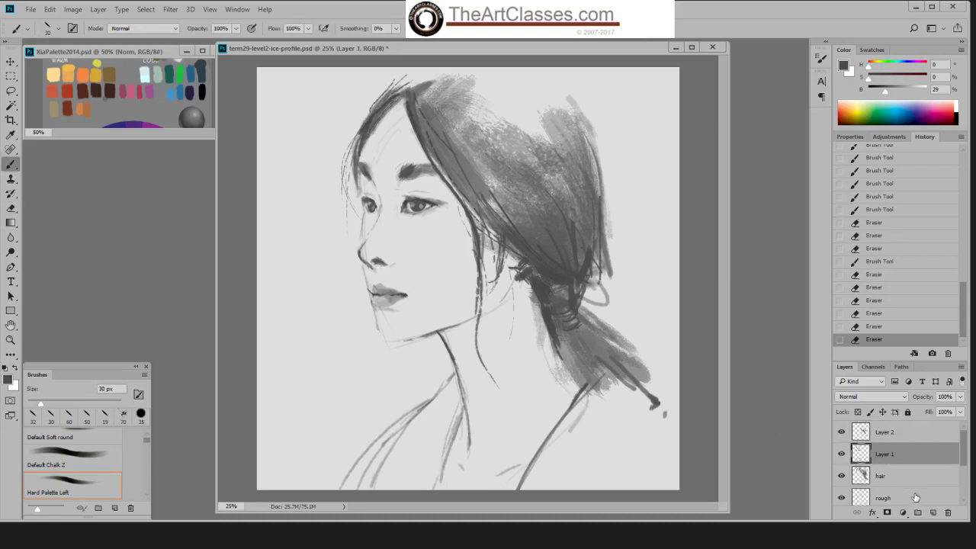
- Erase the rough layer's marks just beneath the nostril with the 32 px eraser
click(915, 497)
key(e)
mouse_move(373, 264)
mouse_down()
mouse_move(369, 254)
mouse_move(383, 267)
mouse_up()
drag(372, 264, 382, 268)
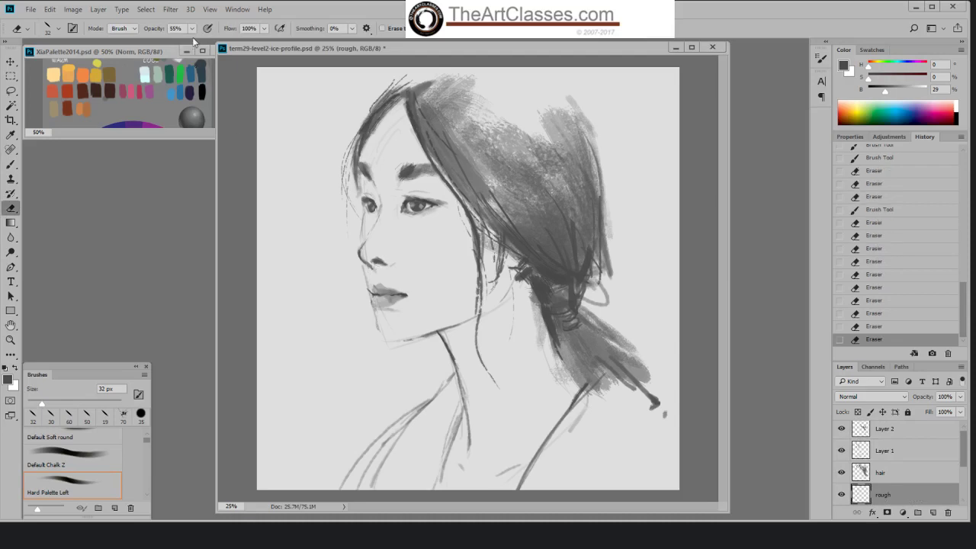
- Raise the eraser opacity to 100% and erase the marks just beneath the nostril on Layer 1
click(192, 29)
drag(191, 41, 239, 42)
click(922, 456)
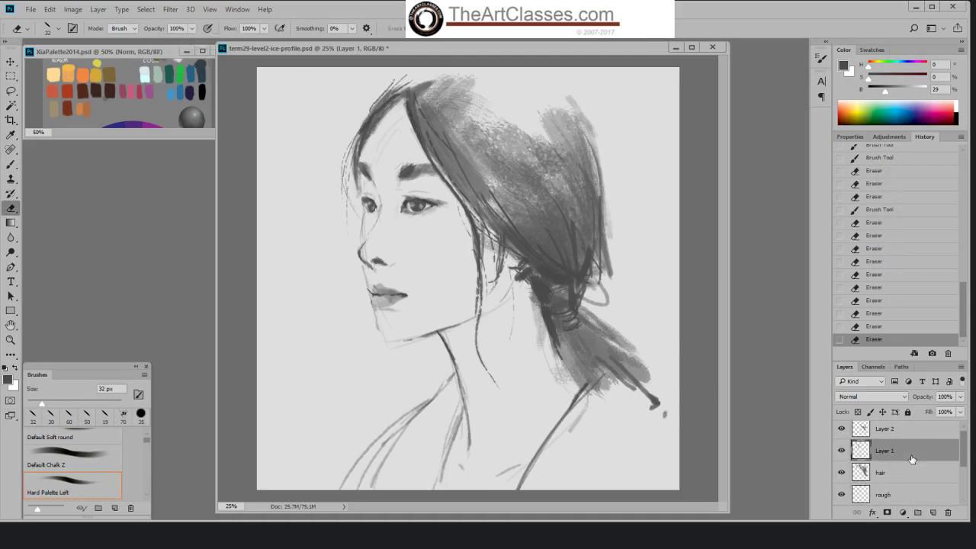
drag(374, 266, 385, 266)
- Sample the dark grey of the hair and reinforce the near eye's upper lid on Layer 2 with the 30 px brush
key(b)
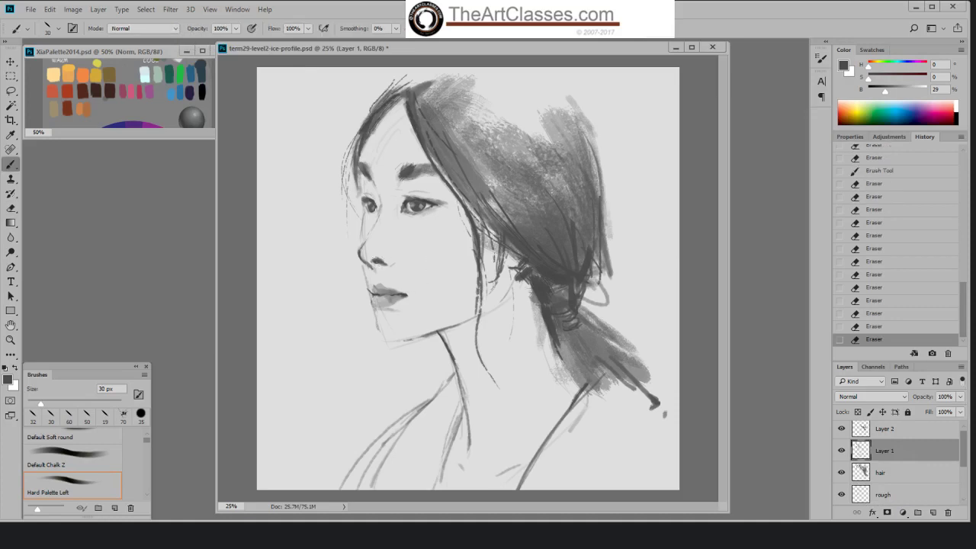
drag(963, 446, 963, 444)
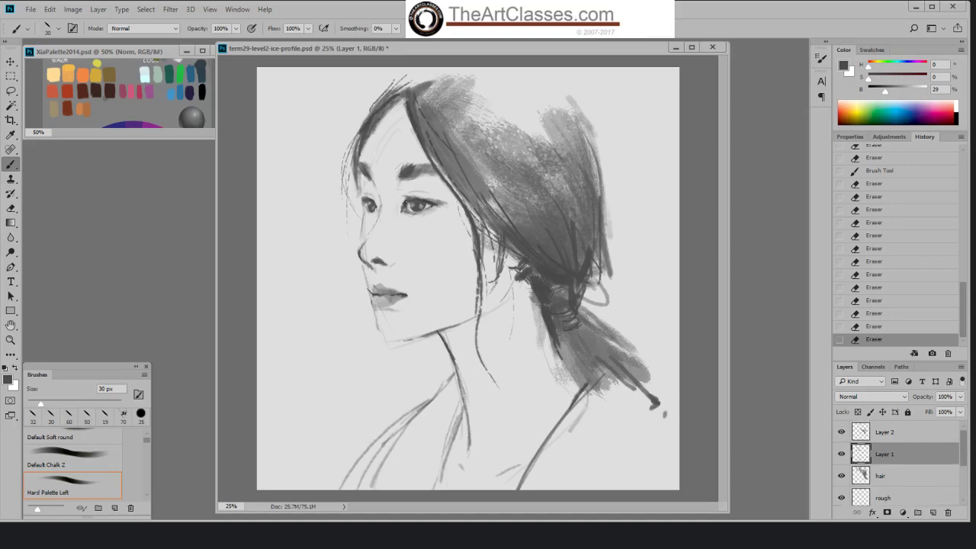
alt+click(541, 283)
click(886, 431)
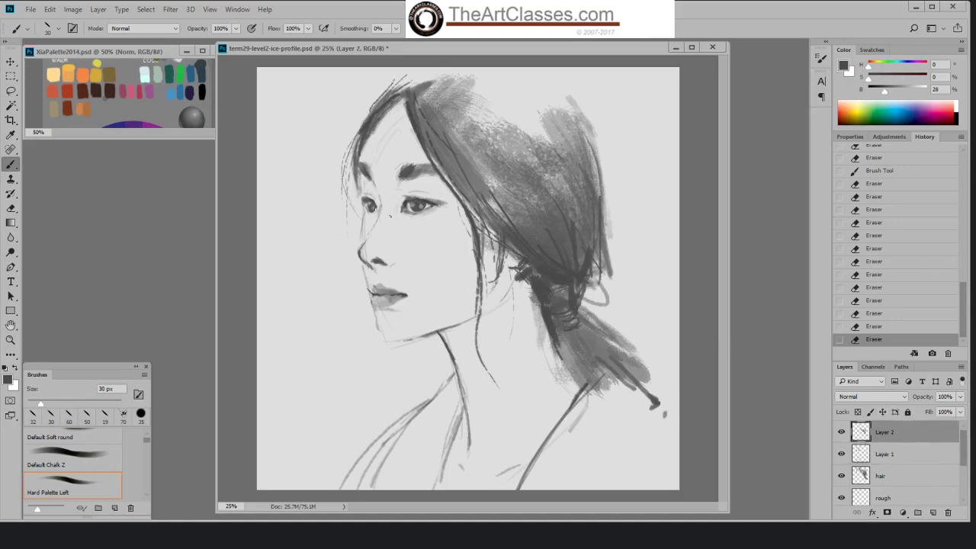
drag(414, 199, 426, 203)
- Dab lashes on the near eye's upper lid with the 70 px Sampled Brush 2 12 and undo the last dab
right_click(446, 202)
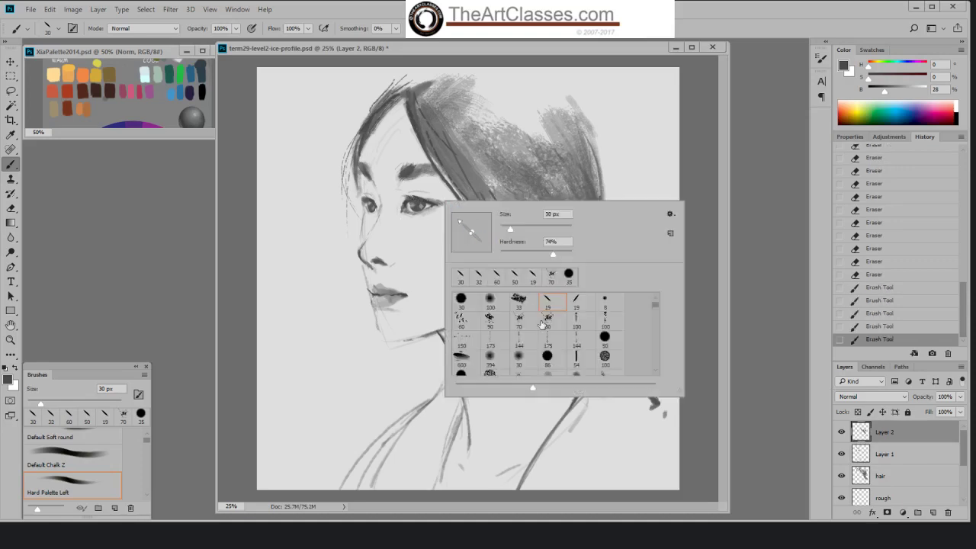
click(518, 319)
click(570, 154)
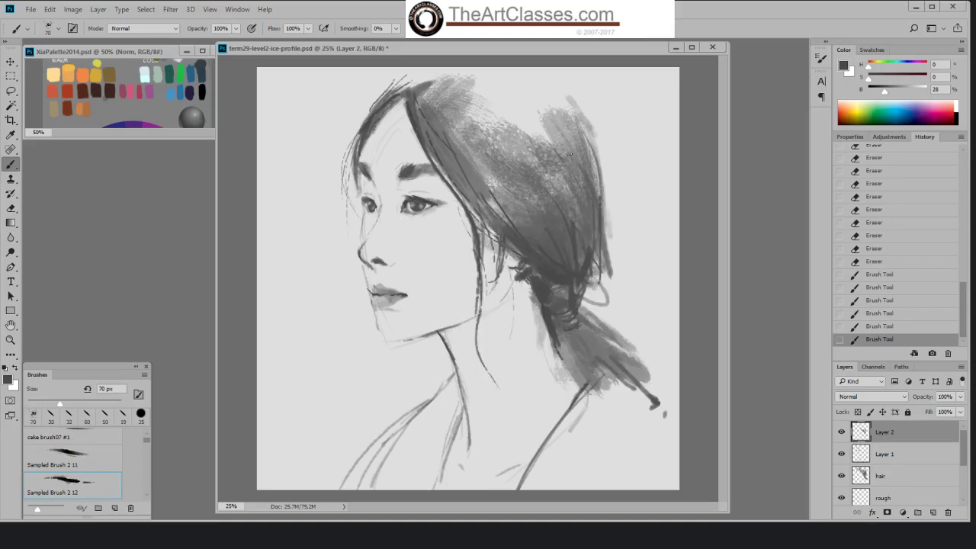
click(412, 196)
click(408, 196)
key(ctrl+z)
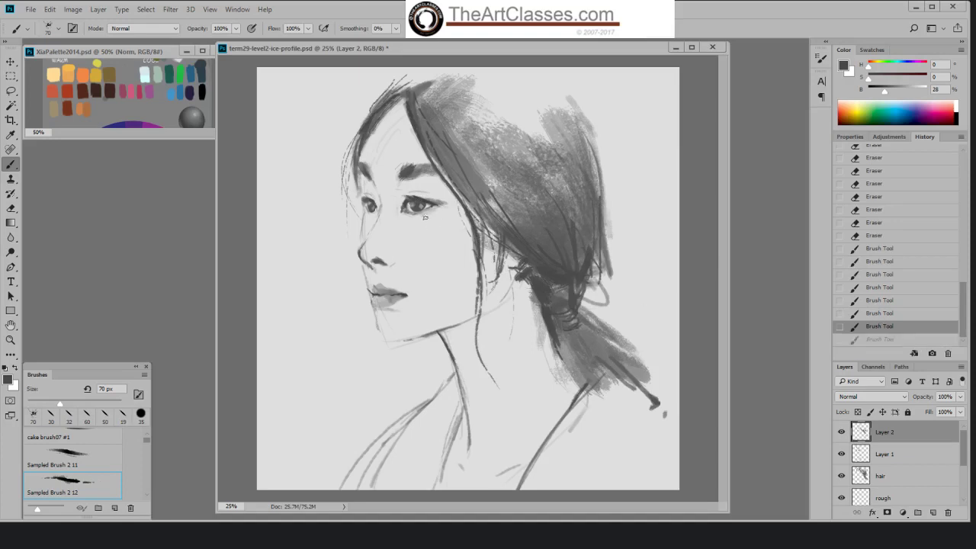
- Extend the near eye's lash line past the outer corner, reducing the brush to 50 px, and undo the last stroke
key(bracketleft)
key(bracketright)
drag(423, 201, 449, 202)
key(bracketleft)
drag(436, 203, 449, 202)
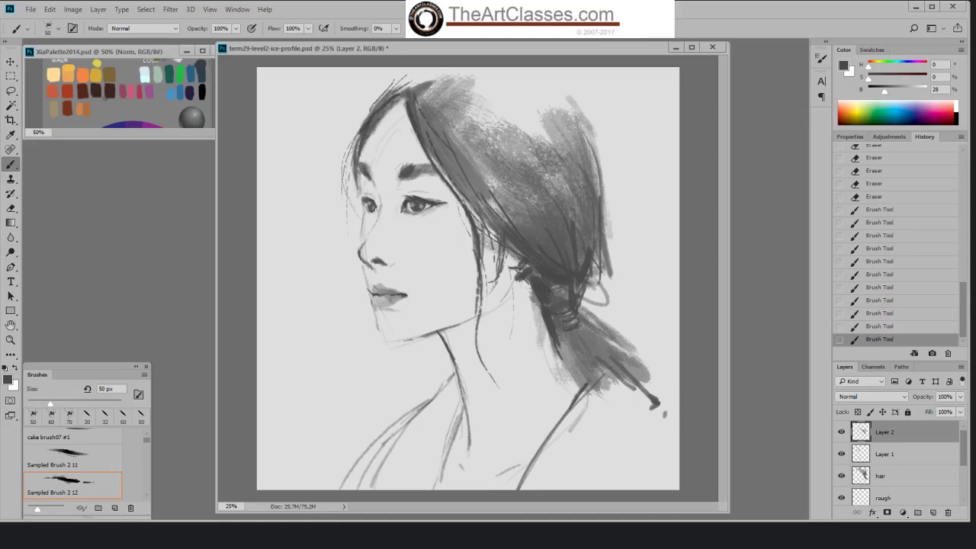
click(882, 326)
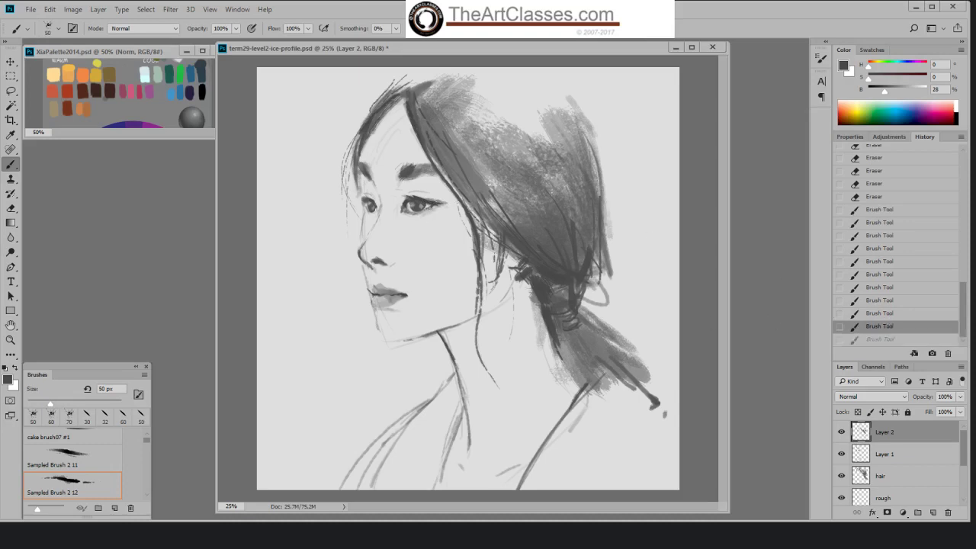
- Repaint the lashes at the near eye's outer corner, reducing the brush to 45 px
drag(429, 201, 445, 203)
key(bracketleft)
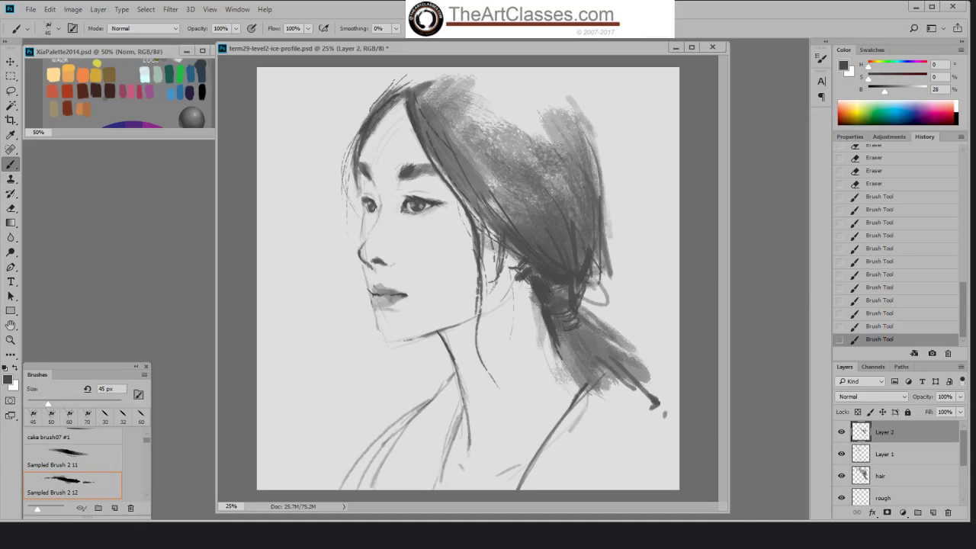
drag(429, 201, 439, 204)
- Draw the near eye's upper eyelid crease with the Hard Palette Left brush at 30 px
right_click(429, 246)
right_click(407, 215)
click(517, 335)
click(577, 197)
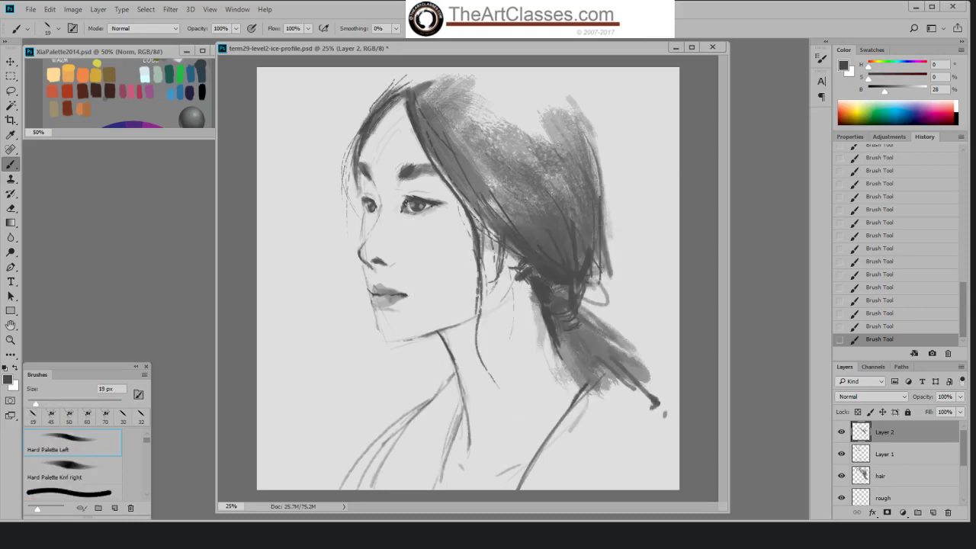
key(bracketright)
key(bracketright)
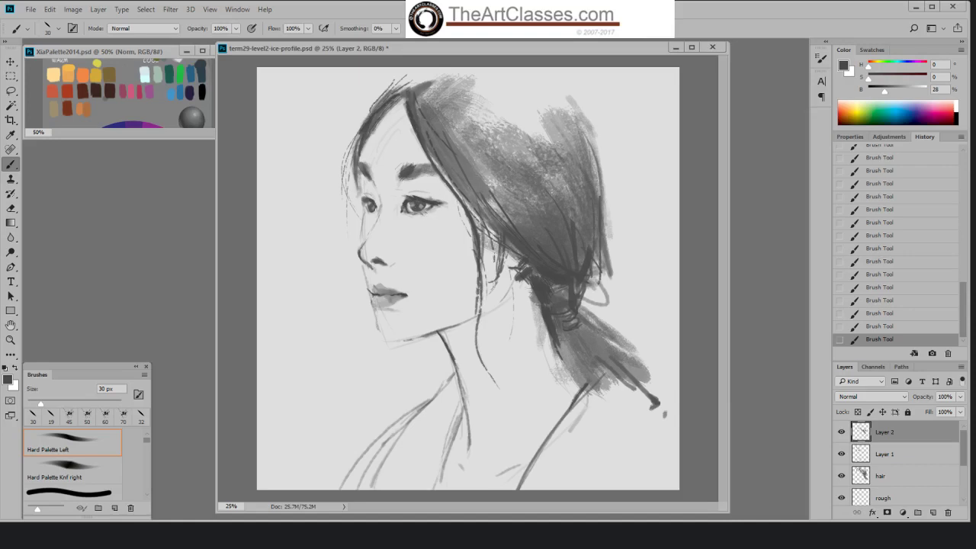
drag(414, 194, 428, 191)
- Add faint strokes above the near eye with Sampled Brush 2 12 at 28% opacity and trim them with the 32 px eraser
right_click(444, 203)
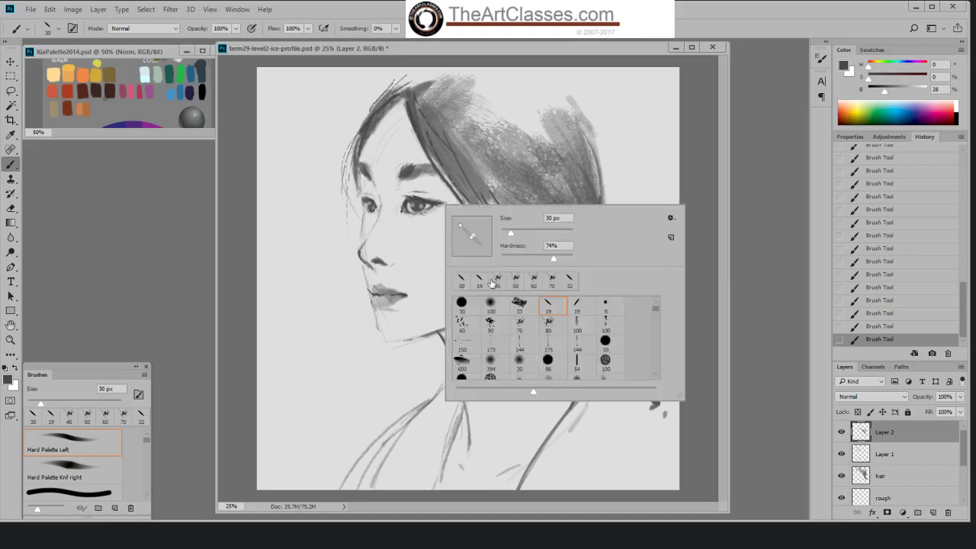
click(524, 326)
click(672, 119)
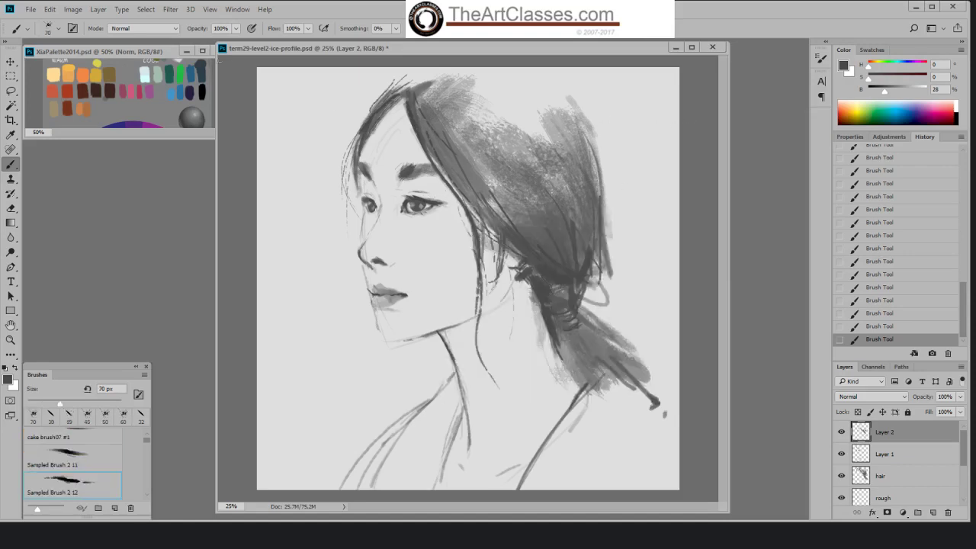
click(235, 28)
drag(227, 42, 199, 42)
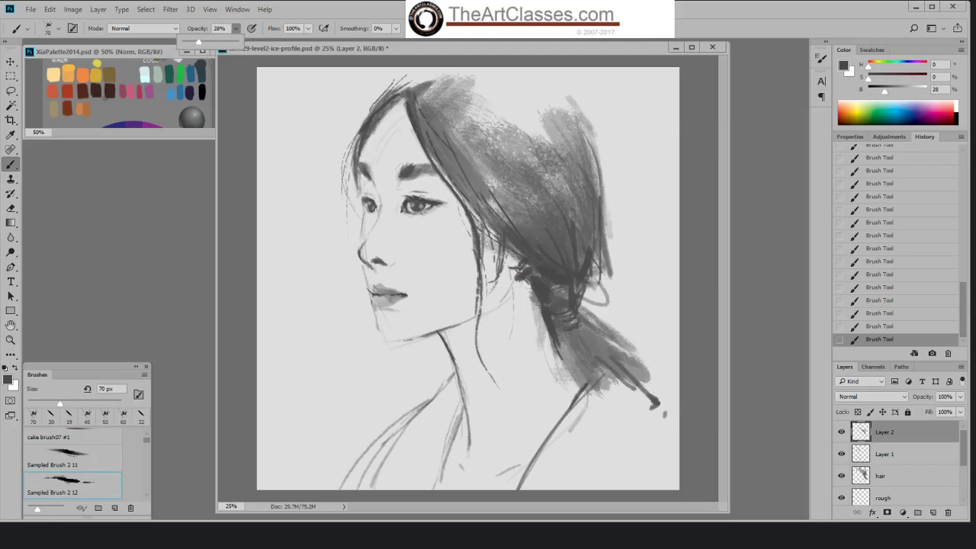
click(424, 195)
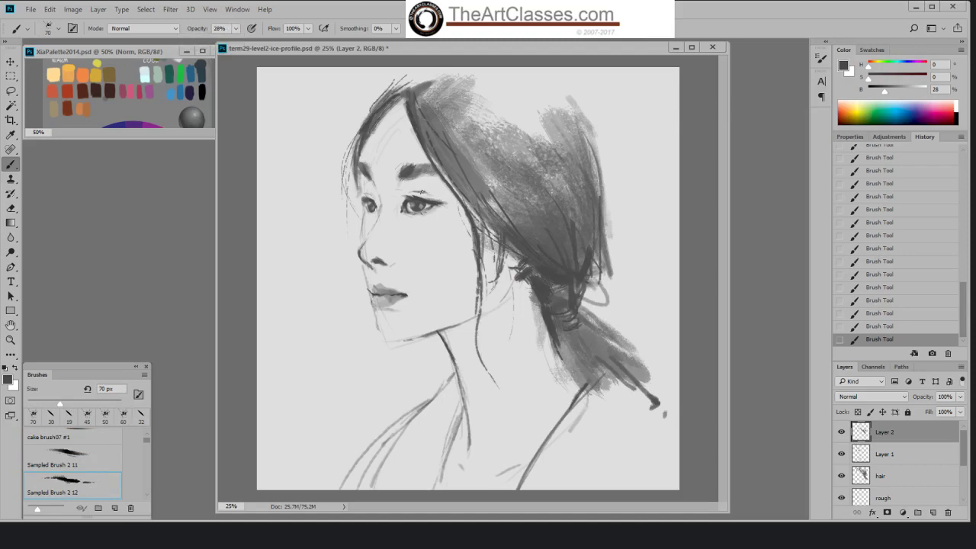
key(bracketleft)
key(bracketleft)
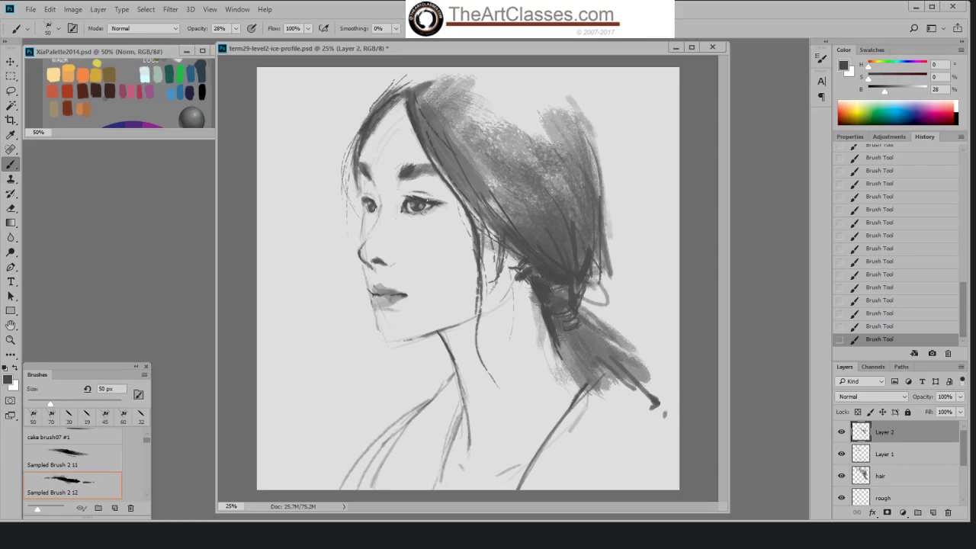
key(bracketleft)
key(e)
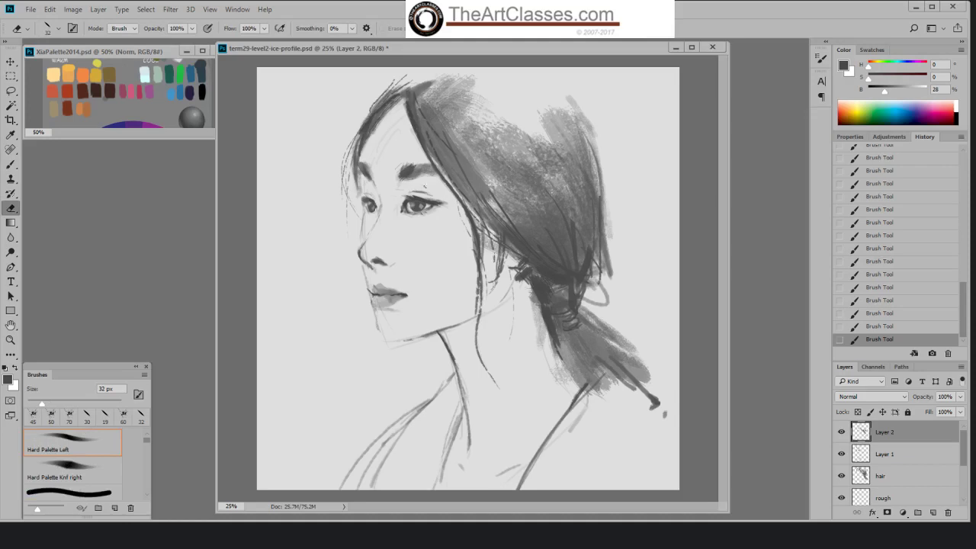
drag(426, 188, 446, 201)
- Paint the far eye's upper lashes with the 45 px brush, raising its opacity to 66%
key(b)
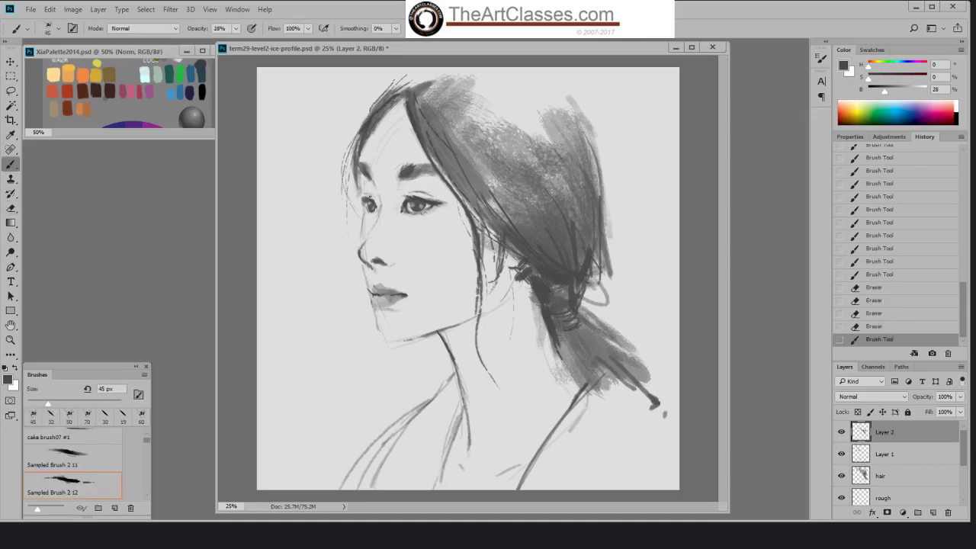
drag(365, 198, 362, 200)
drag(235, 28, 253, 43)
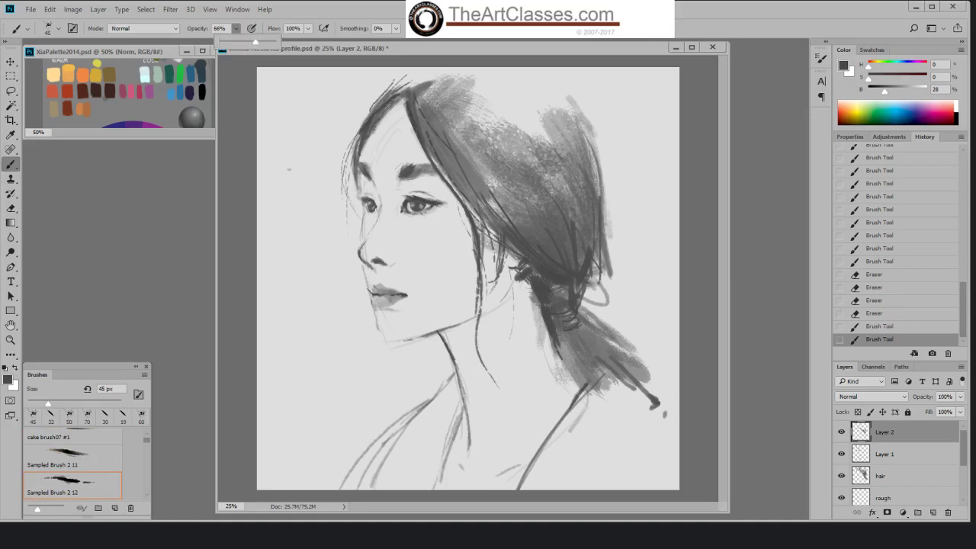
drag(366, 201, 362, 203)
- Refine the far eye's lashes with the brush reduced to 35 px and clean them up with the 32 px eraser
key(bracketleft)
key(bracketleft)
key(e)
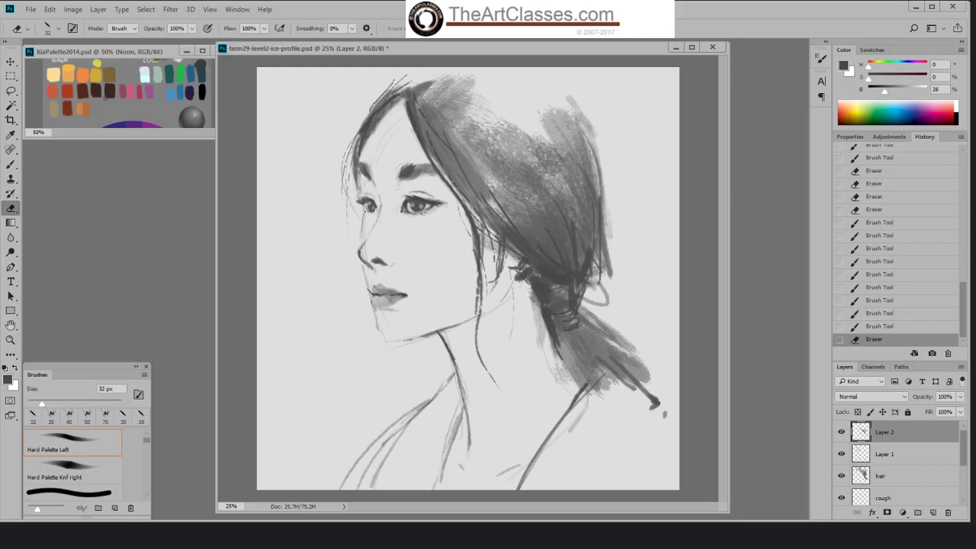
- Strengthen the far eye's lid lines with the 35 px brush at 66% opacity and undo the last stroke
key(b)
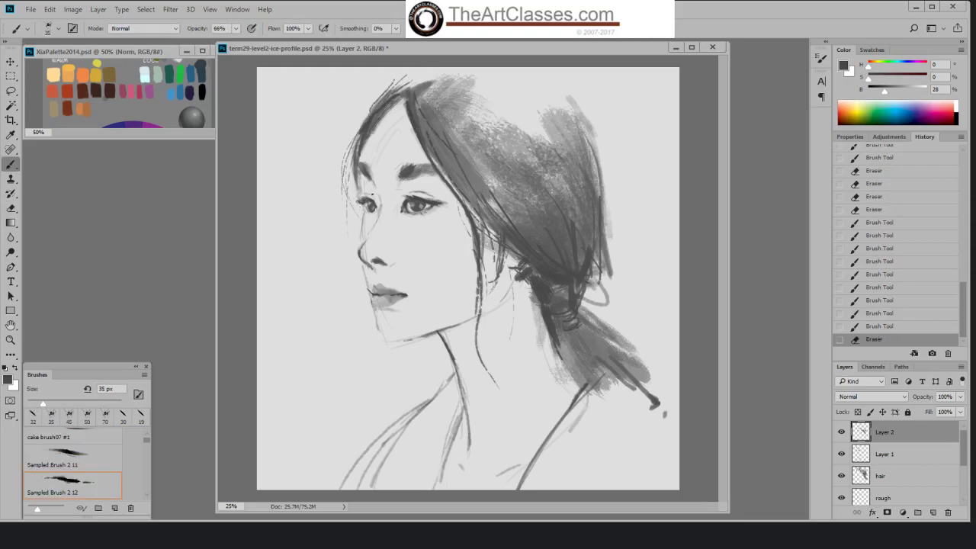
drag(361, 200, 378, 208)
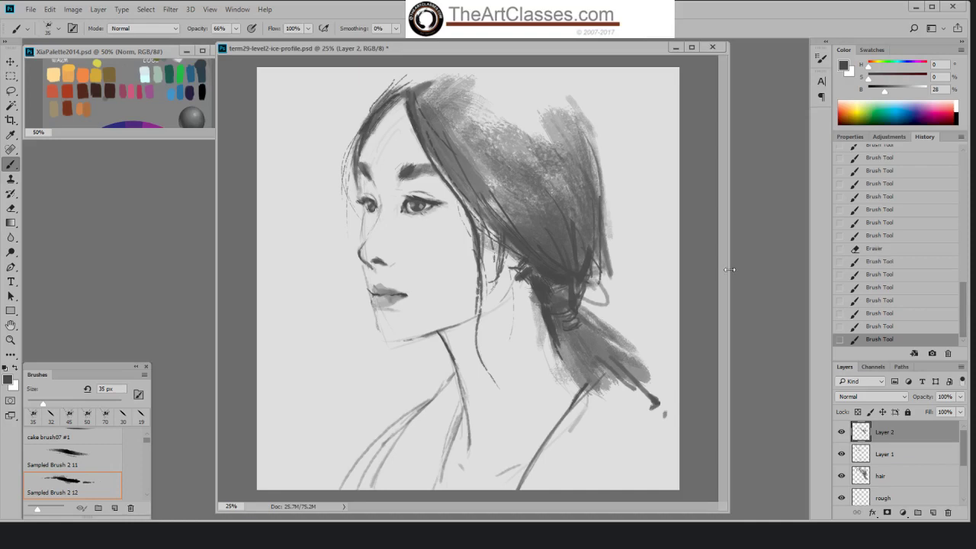
click(863, 327)
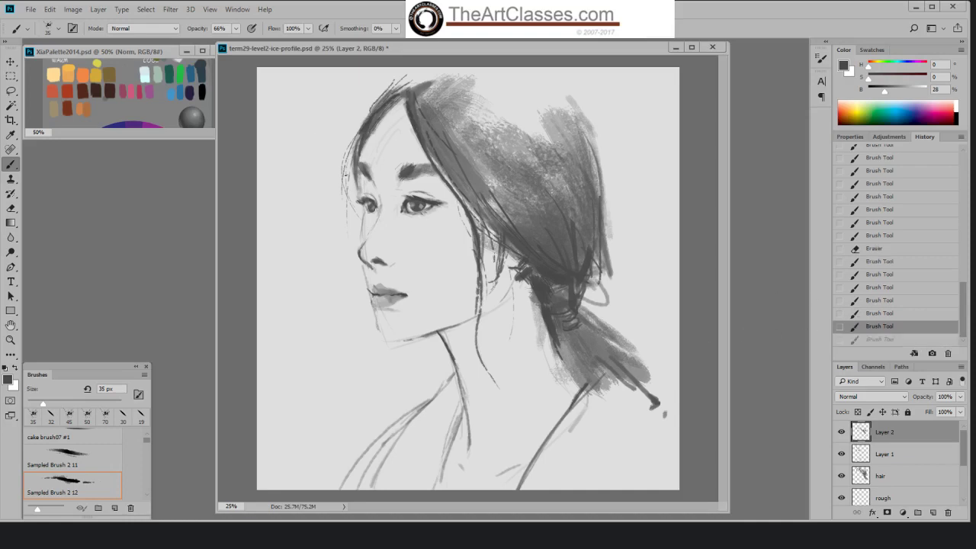
- Lower the brush opacity to 47%, try strokes along the far eye's lower lid, and revert to an earlier history state
drag(235, 28, 226, 43)
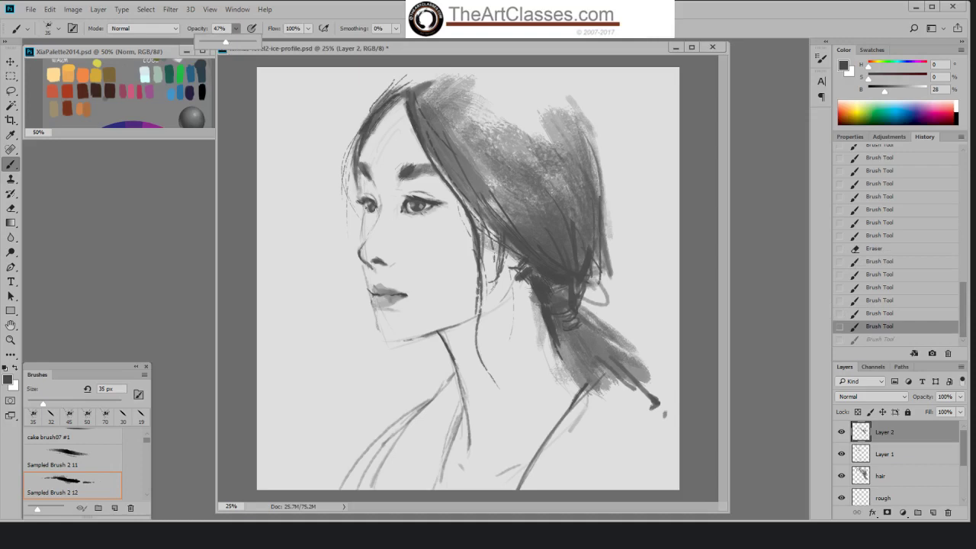
drag(370, 209, 375, 211)
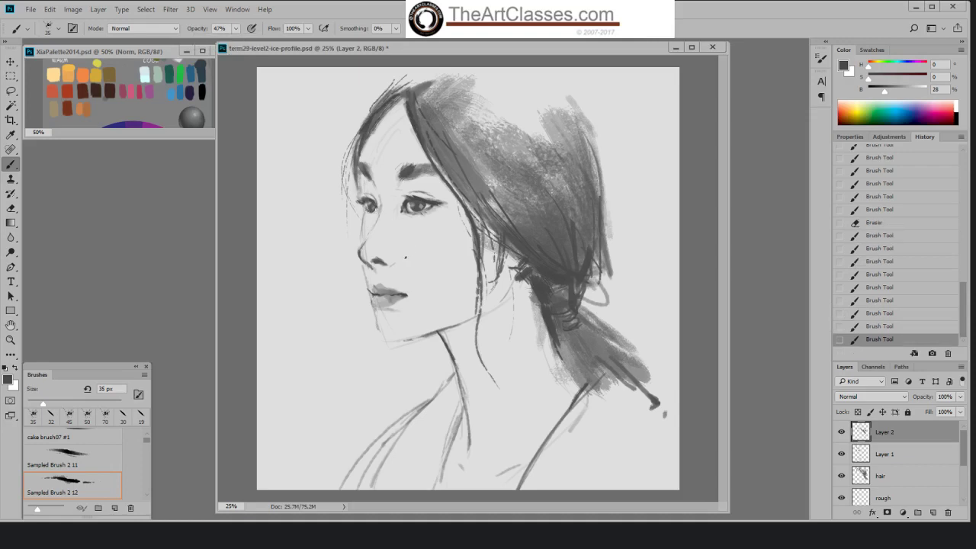
click(900, 276)
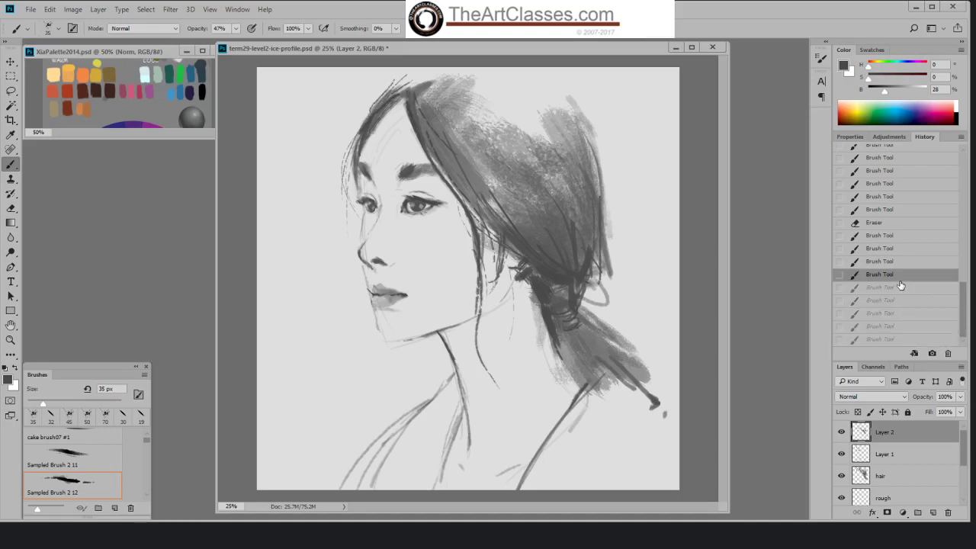
- Add a stroke beneath the far eye with Hard Palette Left at 40 px and compare it with the previous state, keeping it
right_click(350, 247)
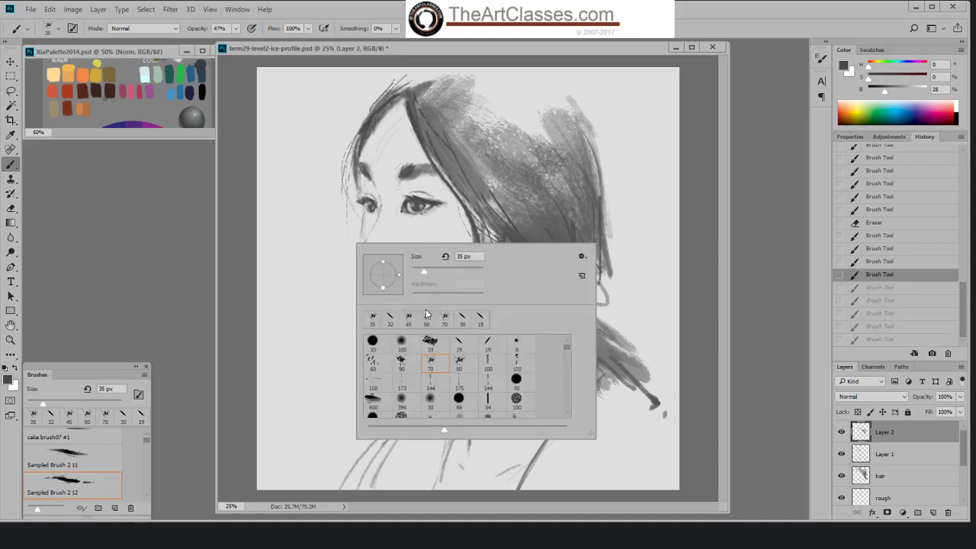
click(462, 347)
click(454, 219)
key(bracketright)
key(bracketright)
key(bracketright)
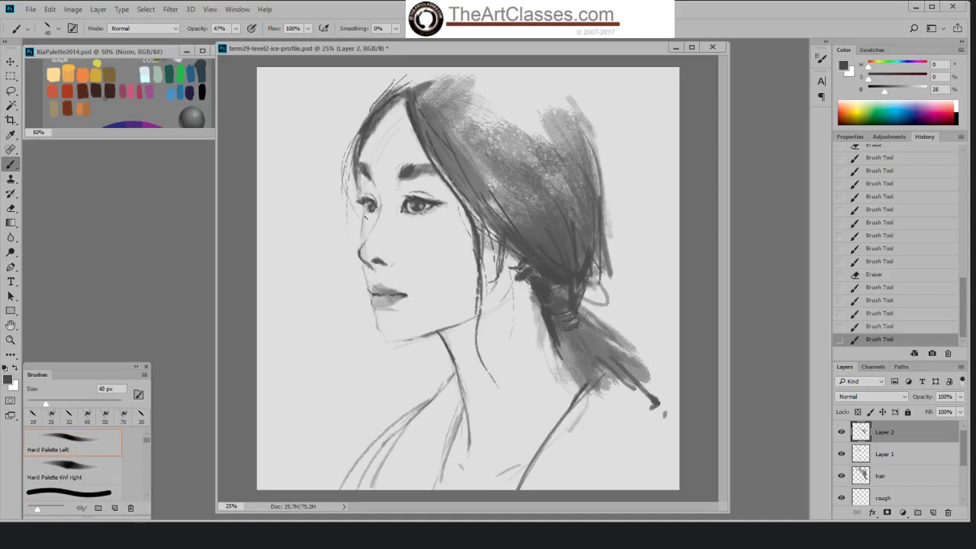
click(369, 215)
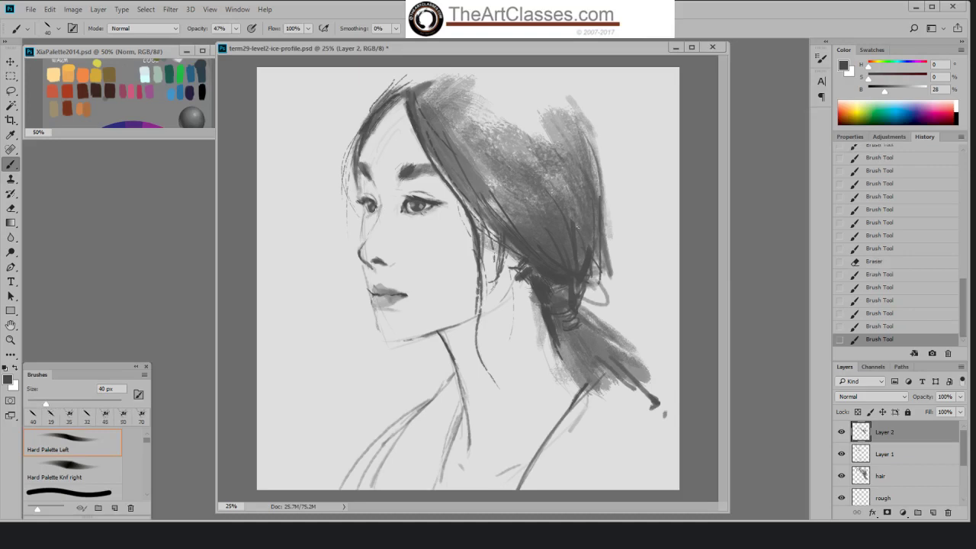
key(ctrl+z)
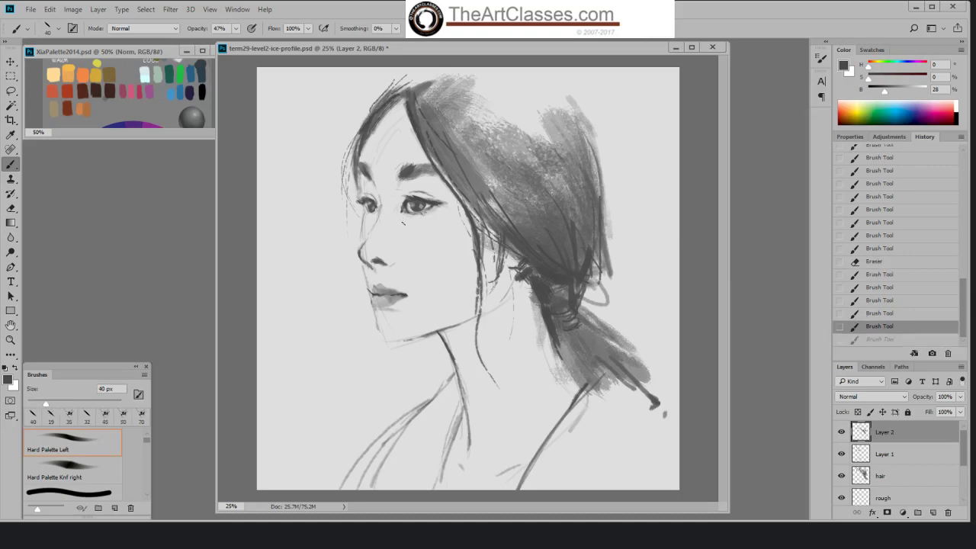
key(ctrl+shift+z)
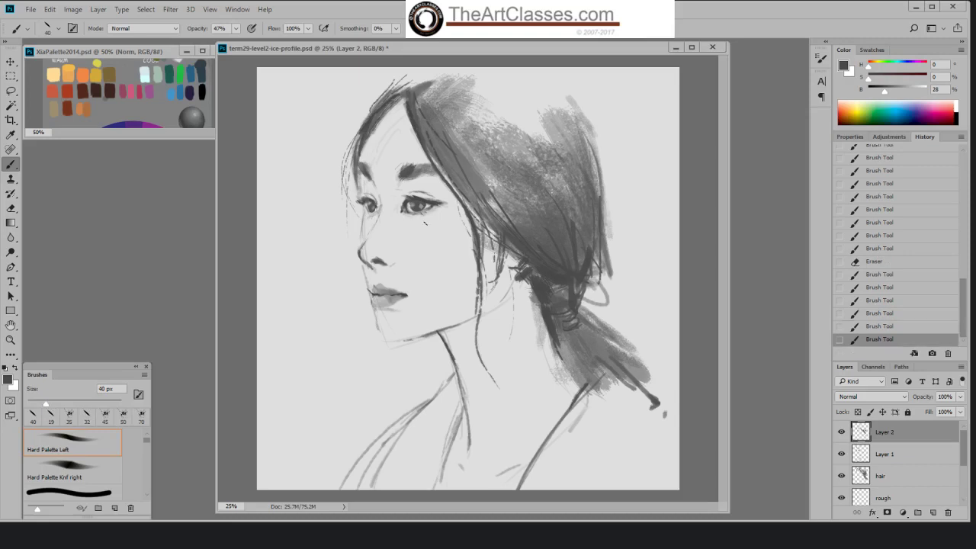
- Shade beneath the outer corner of the near eye with the brush enlarged to 45 px
key(bracketright)
click(436, 209)
- Try a 50 px brush stroke at the nostril and undo it
key(bracketright)
click(374, 264)
click(886, 326)
- Shade around the nostril and the underside of the nose with Sampled Brush 3 3 at 125 px
right_click(500, 294)
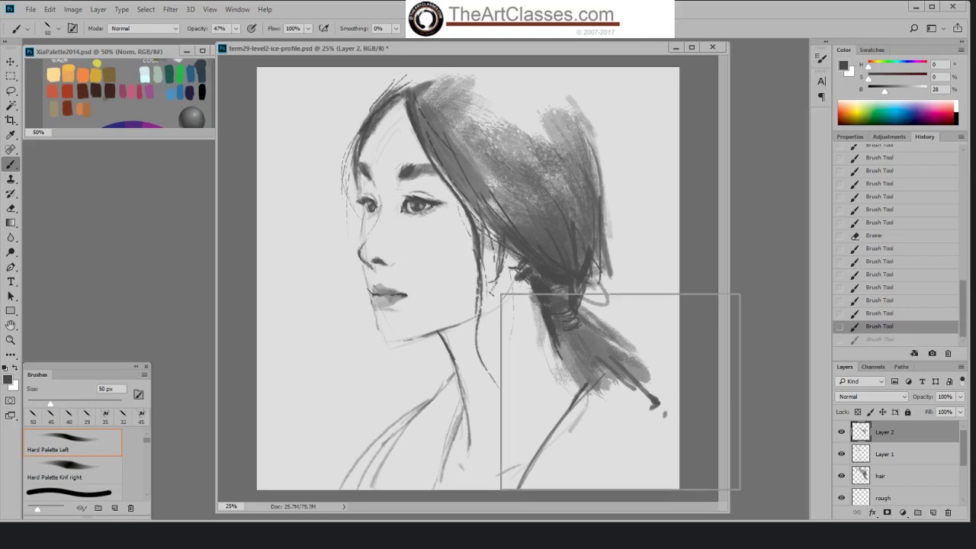
click(608, 434)
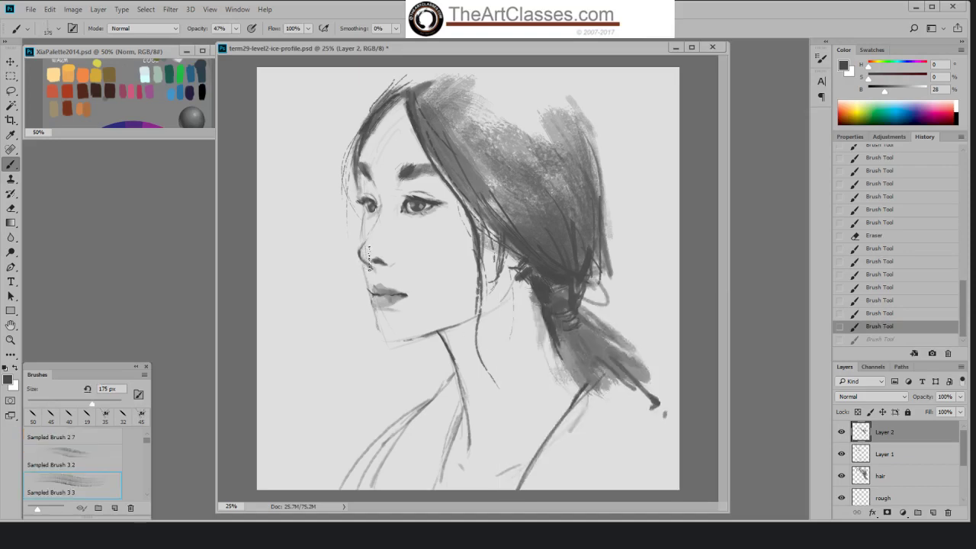
key(bracketleft)
key(bracketleft)
drag(370, 259, 393, 272)
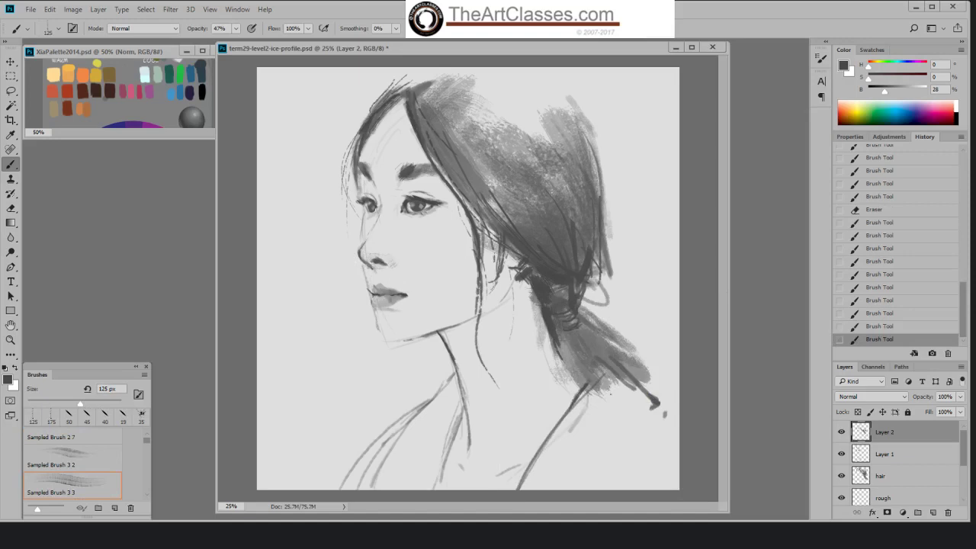
- Shade between the nose and mouth with the brush reduced to 90 px and compare it with the previous state, keeping it
key(bracketleft)
key(bracketleft)
mouse_move(367, 264)
mouse_down()
mouse_move(387, 267)
mouse_move(386, 303)
mouse_up()
click(879, 326)
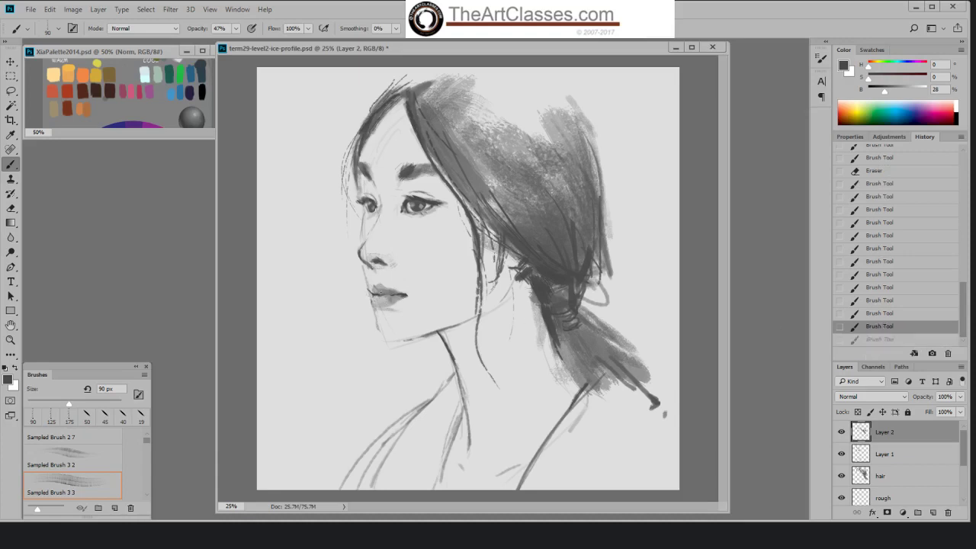
key(ctrl+shift+z)
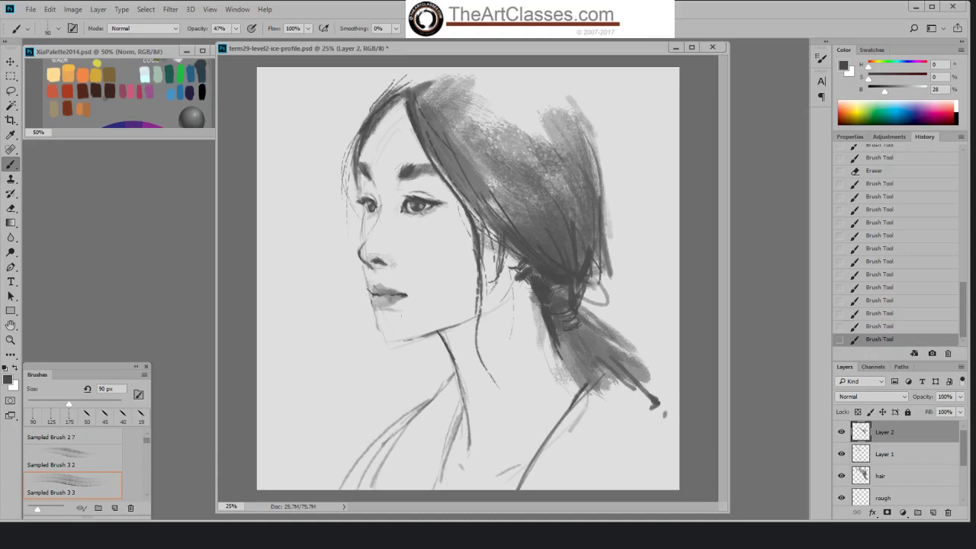
- Erase the stray sketch line beneath the chin on the rough layer with Hard Palette Left at 32 px
click(904, 500)
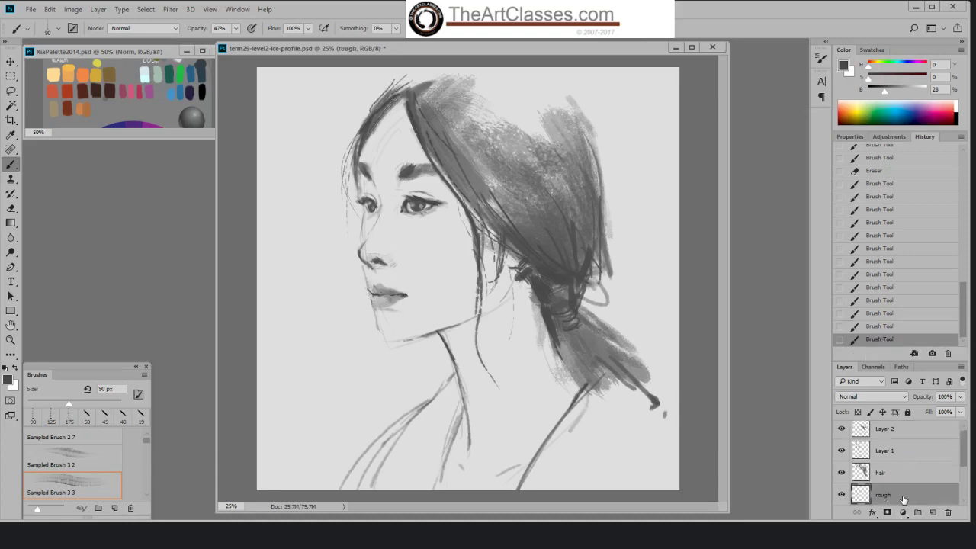
key(e)
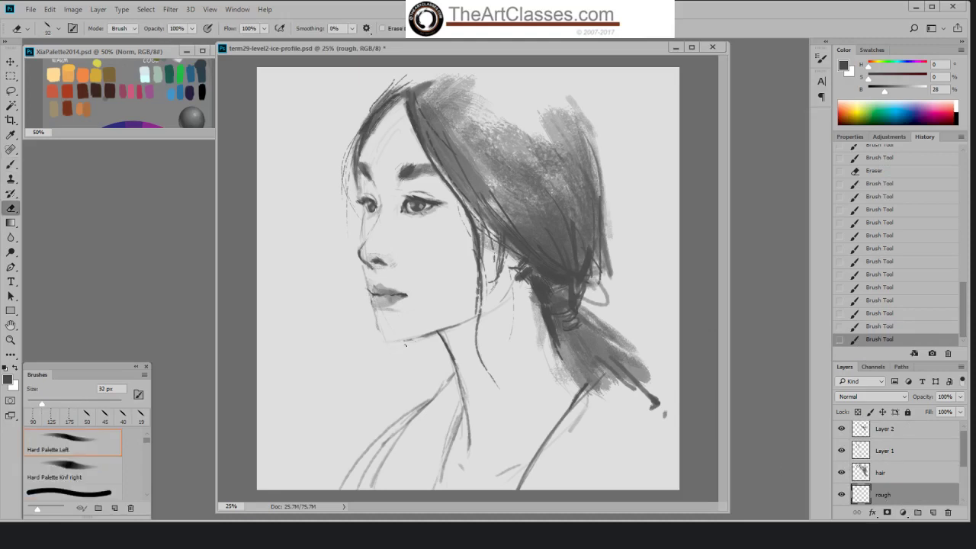
drag(405, 345, 391, 348)
key(b)
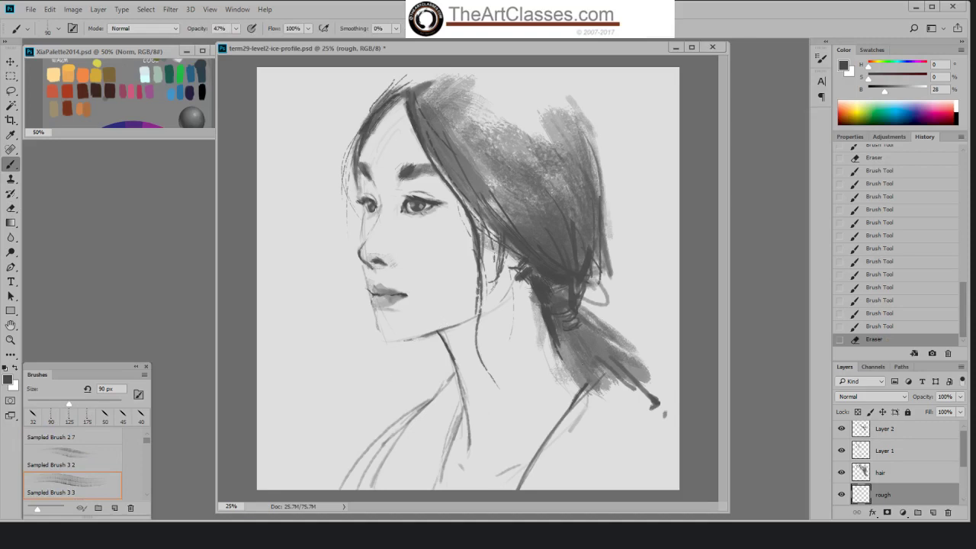
- Thin the jawline and the nose contour on Layer 1 by erasing with Sampled Brush 2 13 at 80 px
click(884, 451)
key(e)
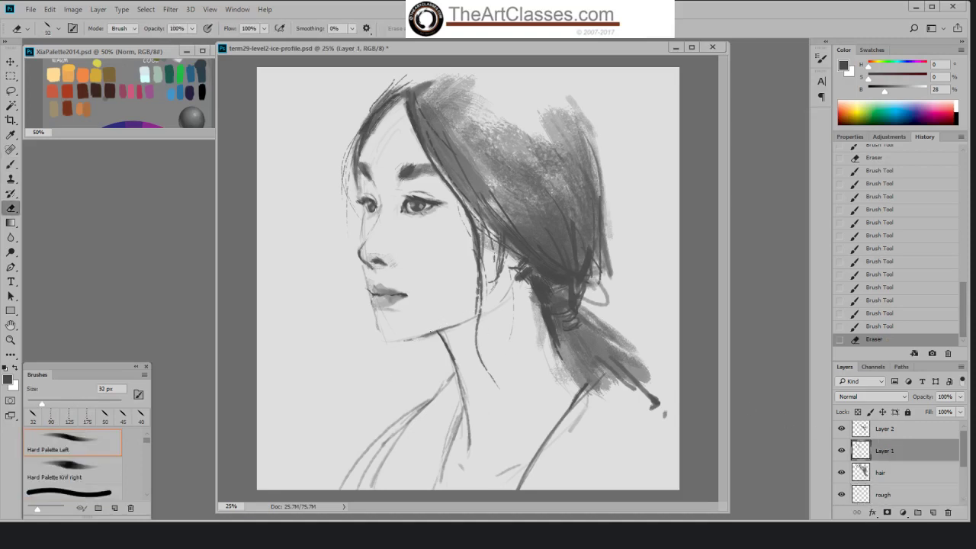
right_click(447, 332)
key(Escape)
right_click(436, 329)
double_click(559, 442)
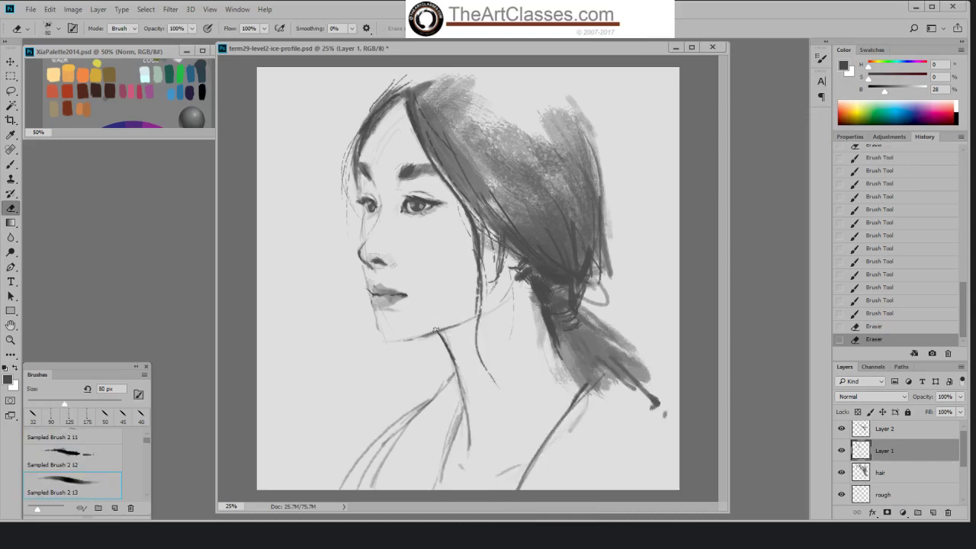
drag(426, 330, 489, 306)
drag(489, 306, 512, 287)
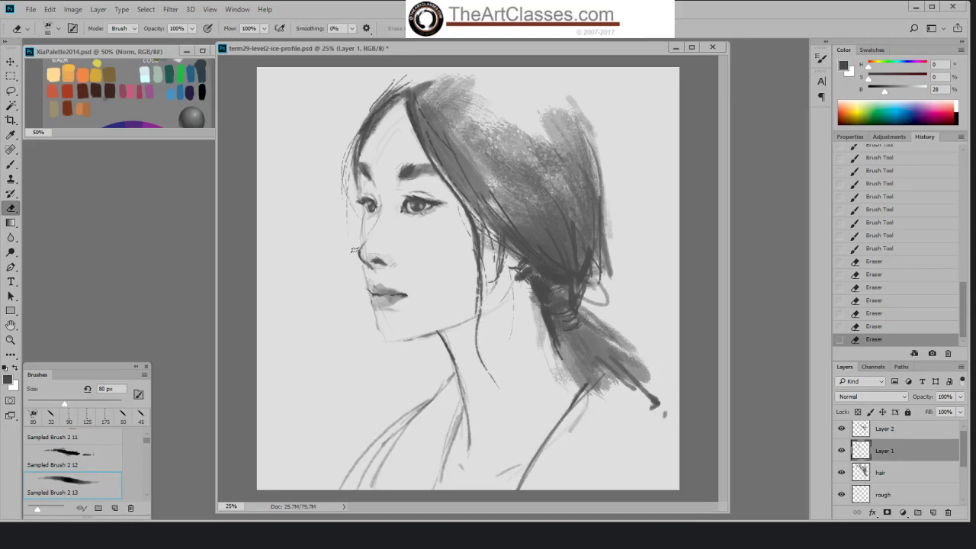
mouse_move(353, 251)
mouse_down()
mouse_move(361, 258)
mouse_move(364, 245)
mouse_up()
key(b)
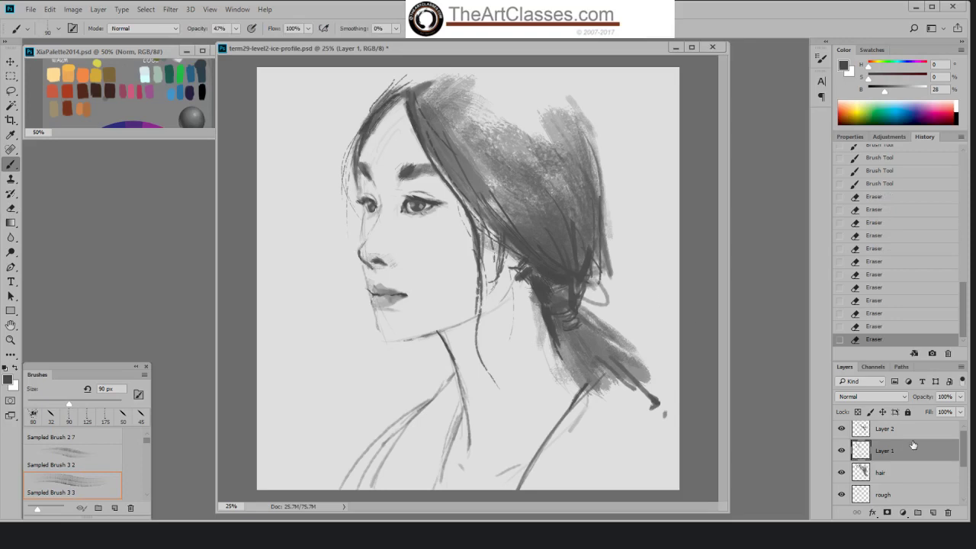
- Redraw the chin contour on Layer 2 with Sampled Brush 2 12 at 40 px and 45 px
click(909, 430)
right_click(357, 243)
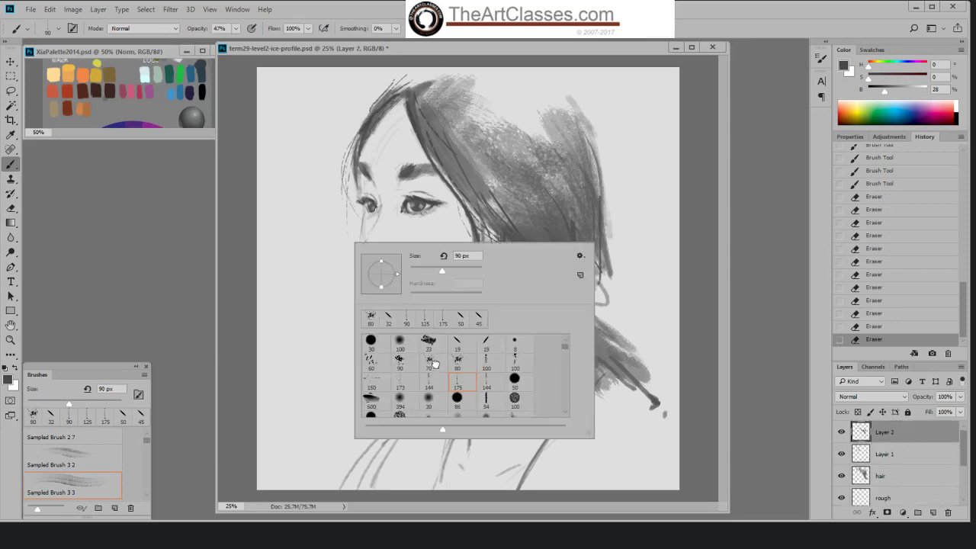
click(434, 363)
click(705, 235)
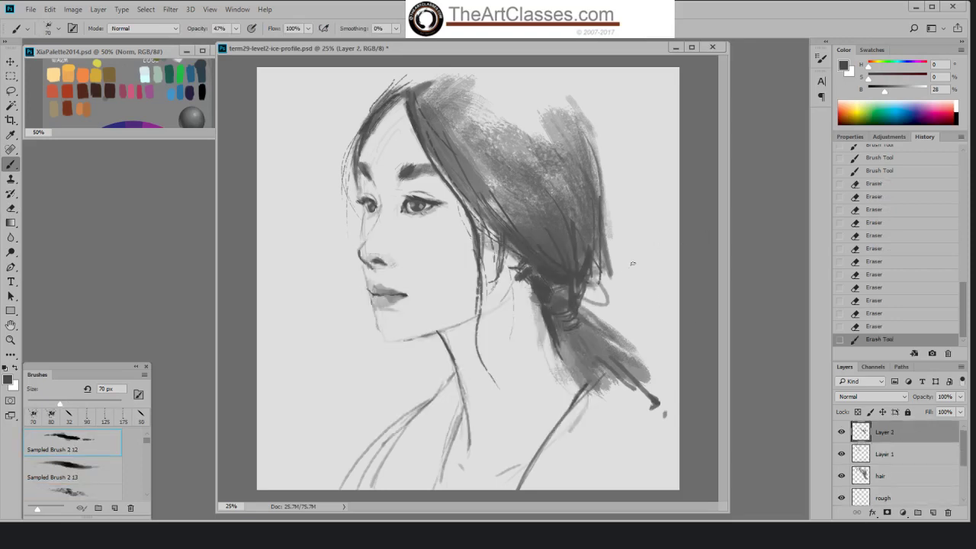
key(bracketleft)
key(bracketleft)
key(bracketleft)
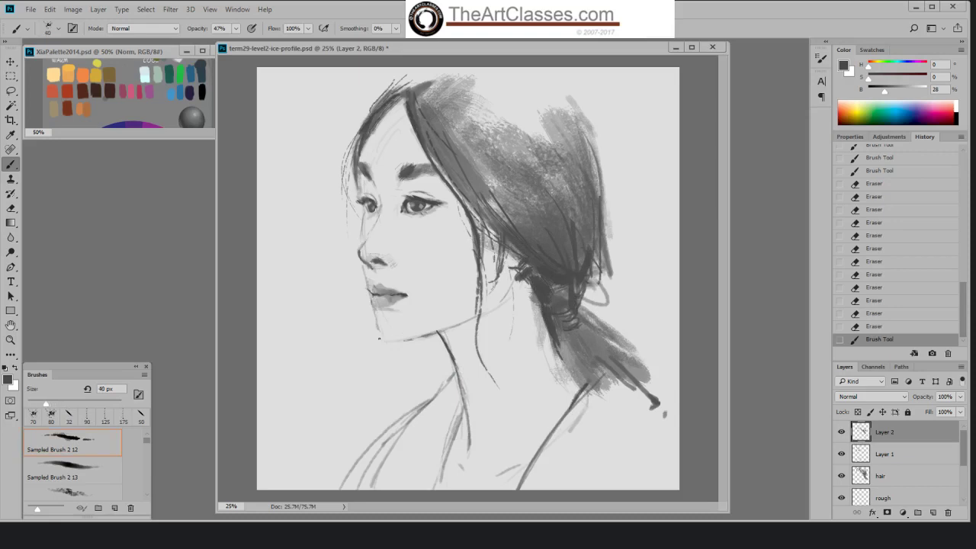
mouse_move(380, 338)
mouse_down()
mouse_move(404, 341)
mouse_move(395, 342)
mouse_up()
key(bracketright)
click(404, 340)
click(386, 340)
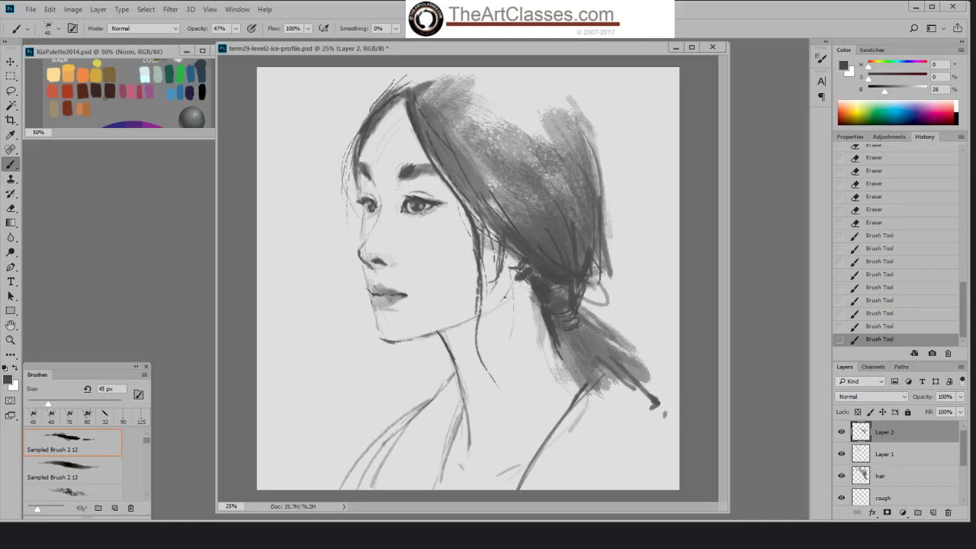
- Strengthen the jawline and add a stroke along the back of the neck at 45 px
drag(428, 335, 433, 333)
click(456, 326)
drag(564, 356, 557, 382)
- Darken the garment's collar and lower fold lines with strokes at 45 px and 50 px
drag(438, 394, 386, 457)
key(bracketright)
key(bracketright)
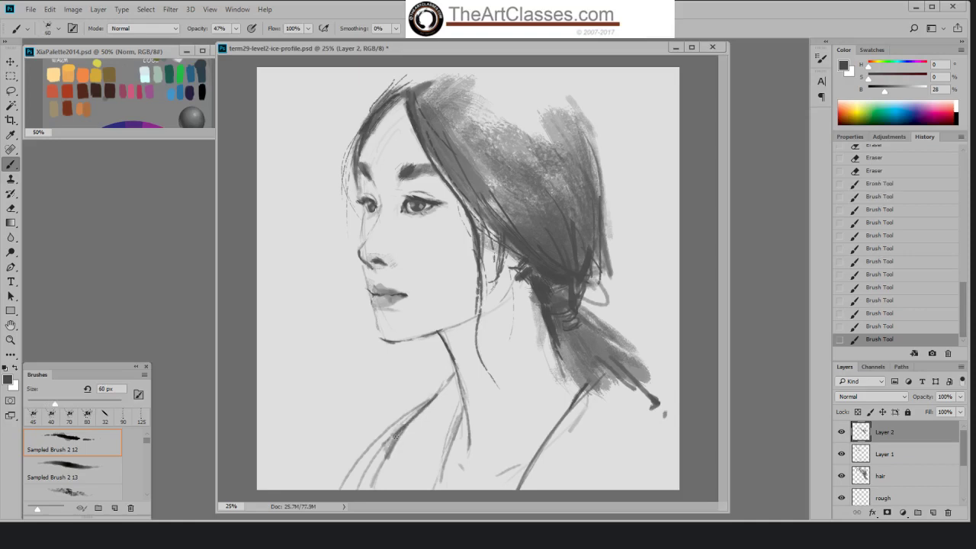
key(bracketleft)
drag(535, 452, 527, 481)
drag(446, 452, 440, 481)
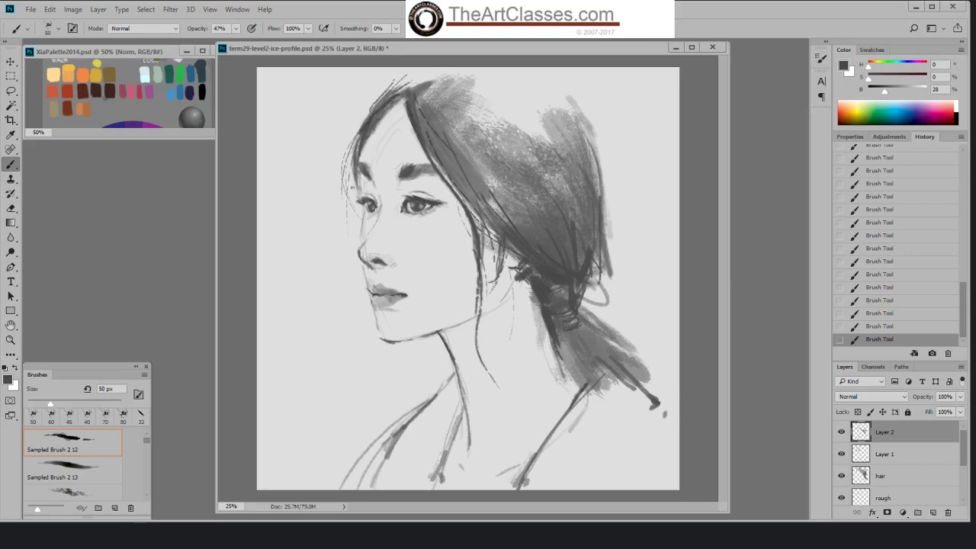
- Erase light strands into the front hair on the hair layer with Sampled Brush 2 13 at 62 px
key(bracketleft)
key(bracketleft)
click(882, 476)
key(e)
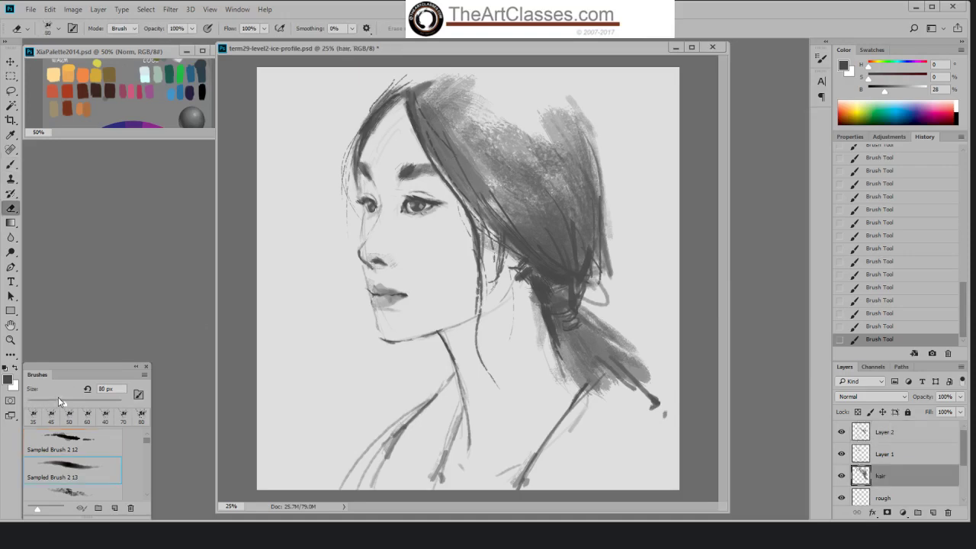
drag(64, 404, 56, 404)
drag(464, 143, 482, 186)
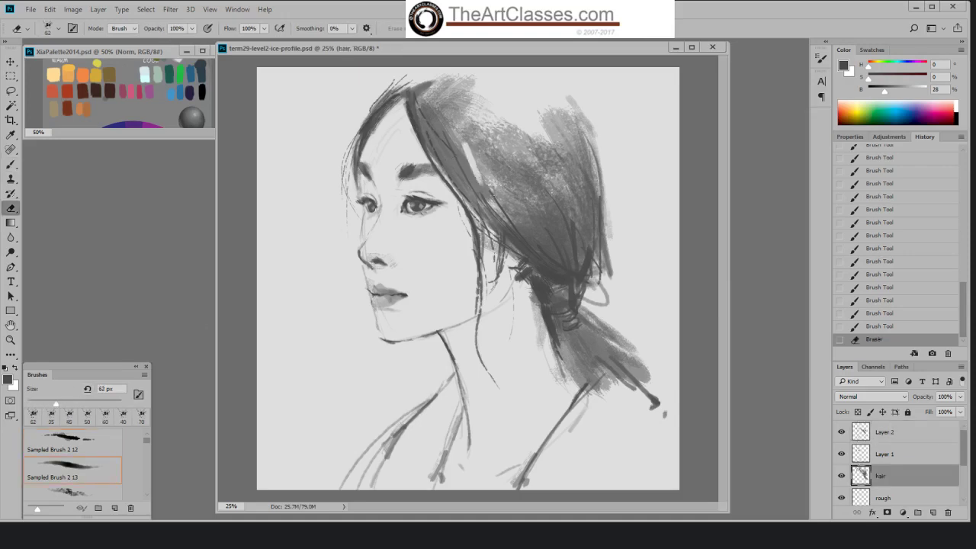
drag(460, 134, 491, 198)
mouse_move(471, 162)
mouse_down()
mouse_move(482, 183)
mouse_move(477, 172)
mouse_up()
- Paint dark strands along the erased highlights in the front hair with the 35 px brush
key(b)
mouse_move(454, 129)
mouse_down()
mouse_move(457, 152)
mouse_move(482, 177)
mouse_move(462, 152)
mouse_up()
mouse_move(462, 139)
mouse_down()
mouse_move(466, 169)
mouse_move(480, 176)
mouse_move(477, 166)
mouse_move(485, 183)
mouse_up()
key(e)
key(b)
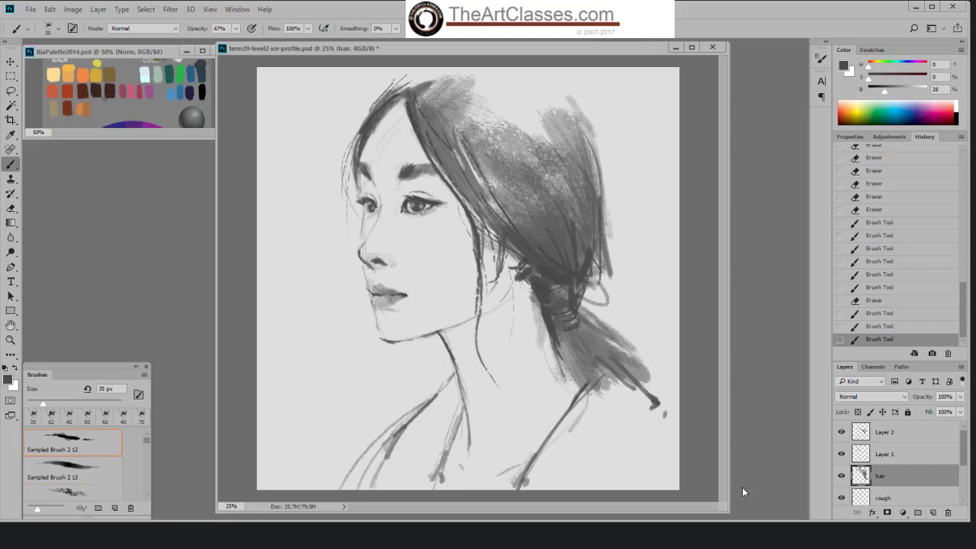
- Return to Layer 2, try a small 35 px stroke on the cheek below the near eye and undo it
click(884, 456)
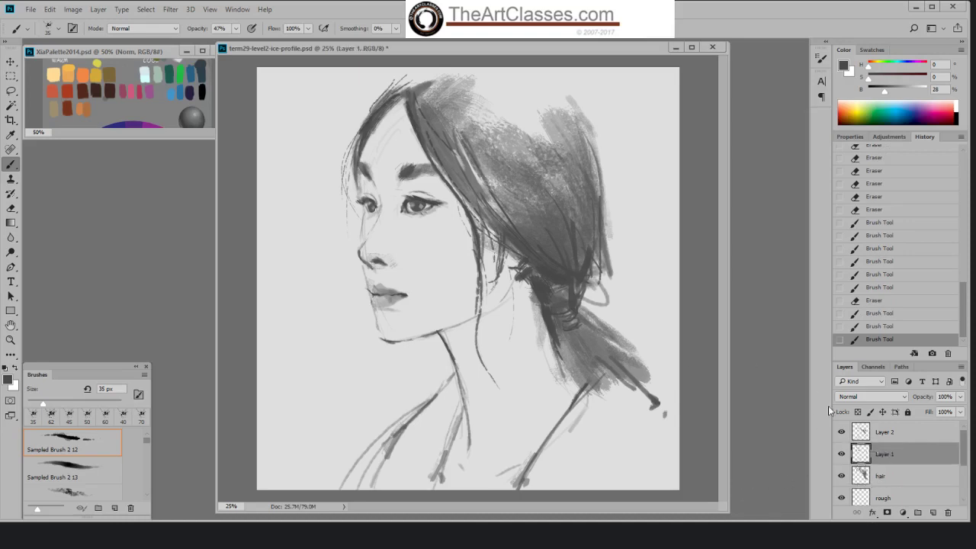
click(865, 435)
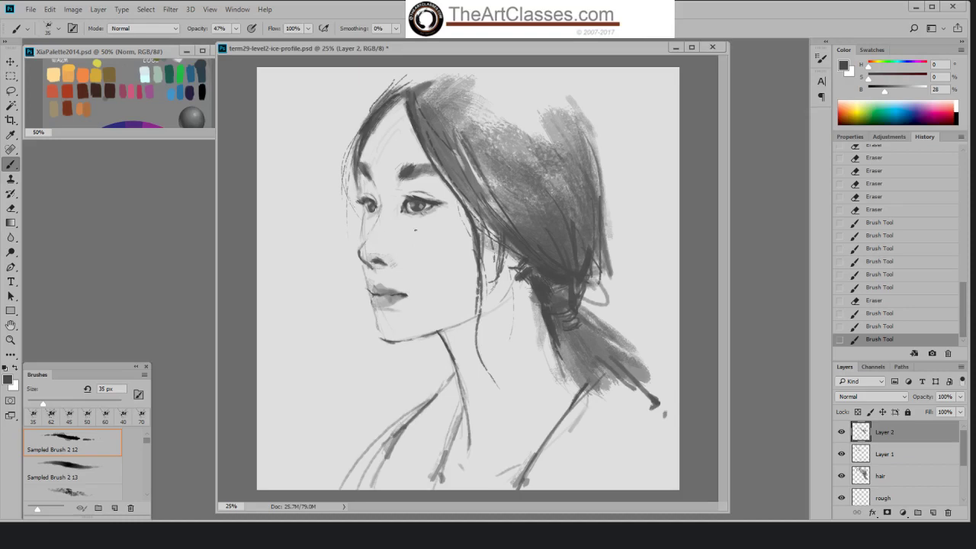
drag(415, 230, 422, 235)
key(ctrl+z)
- Choose Sampled Brush 2 7 at 173 px and lower the brush opacity to 25%
right_click(577, 387)
click(621, 487)
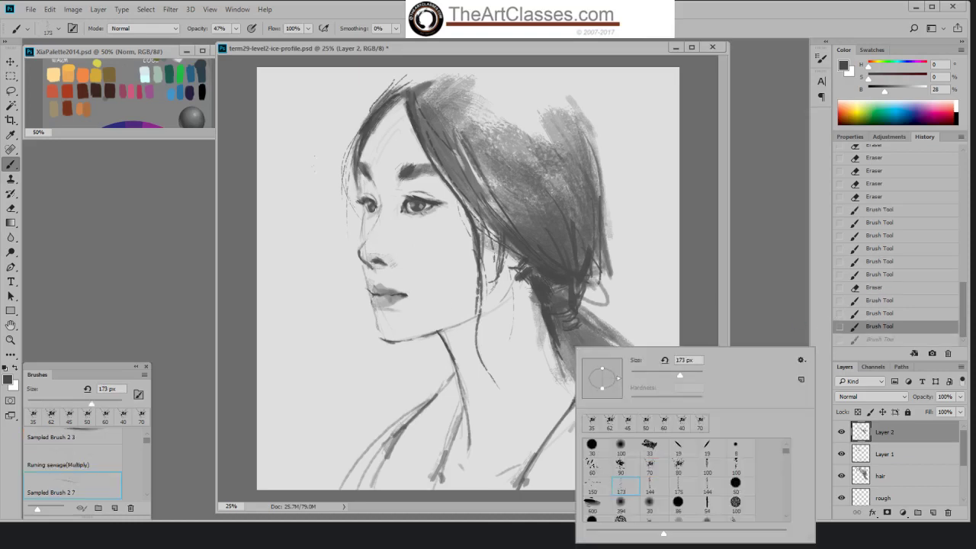
click(235, 28)
drag(229, 43, 223, 43)
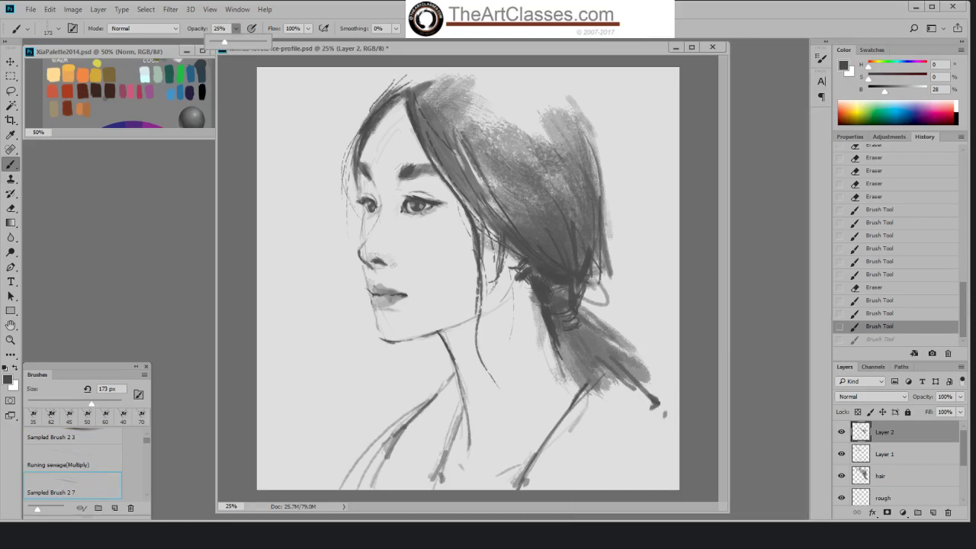
click(439, 241)
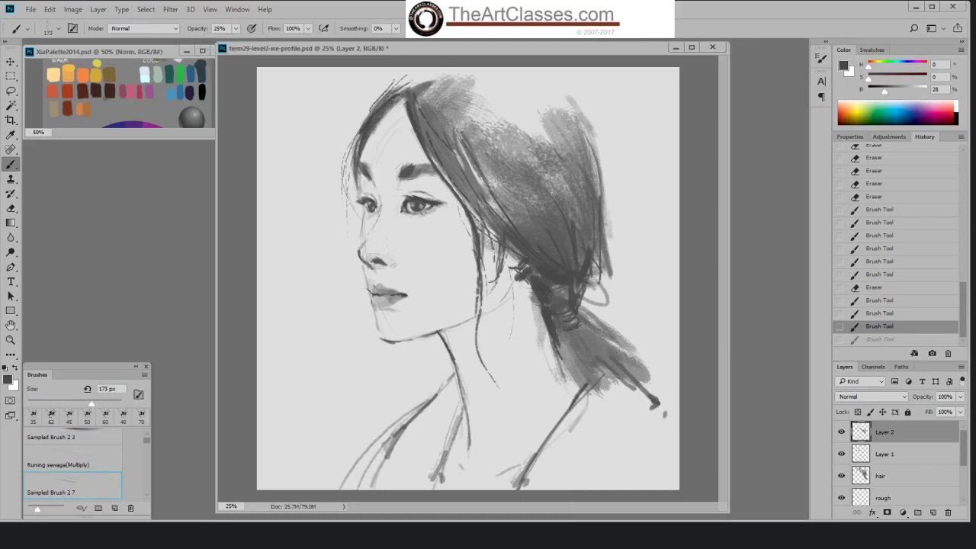
- Set the brush opacity to 40%, step back one stroke and lightly shade the cheek beside the nose
click(236, 29)
drag(237, 42, 243, 43)
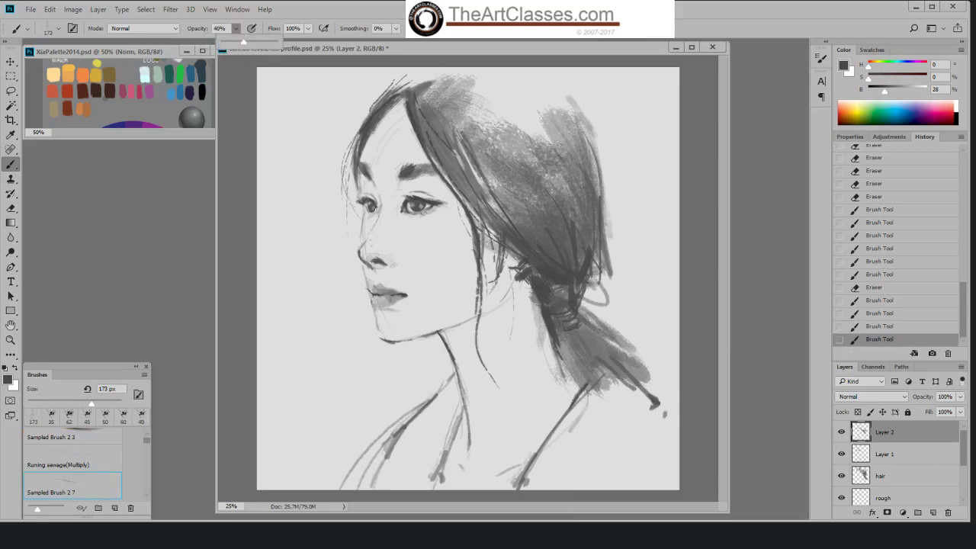
click(381, 233)
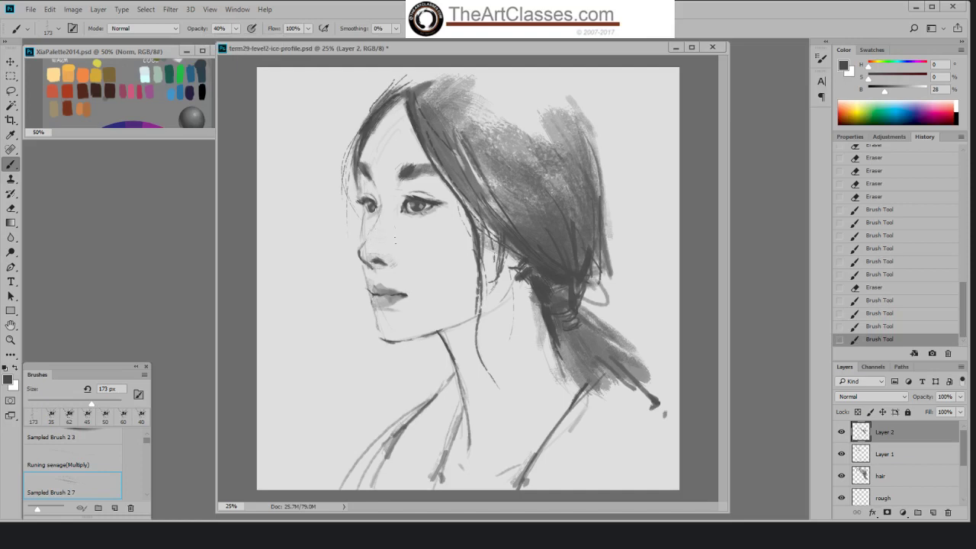
click(873, 326)
click(386, 227)
click(385, 229)
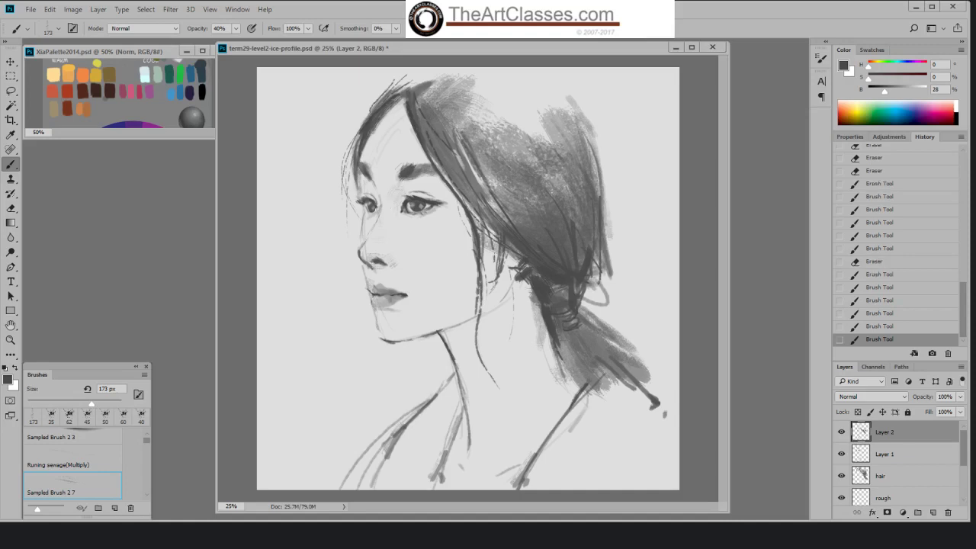
click(393, 234)
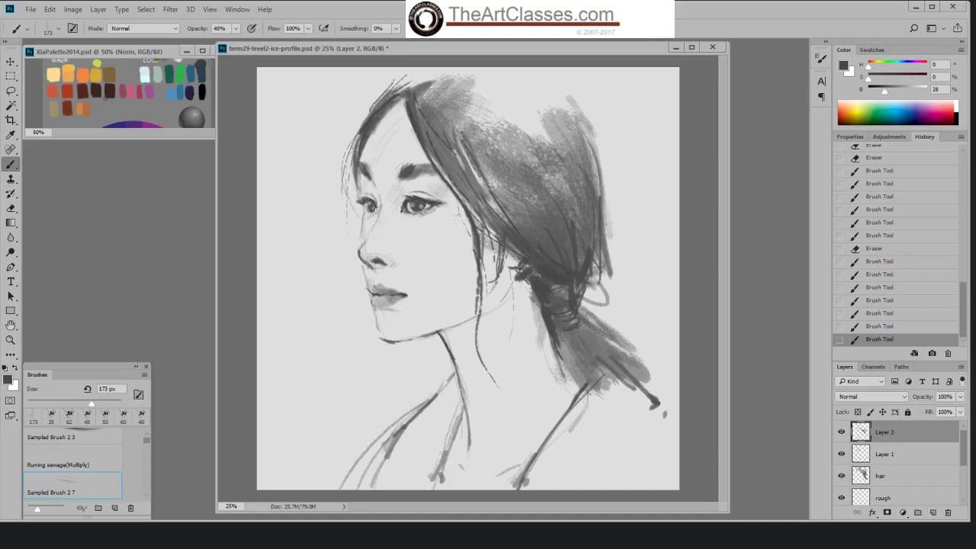
- Lightly shade the outer cheek, the eye sockets and the area above the near eyebrow at 150 to 175 px
drag(460, 216, 452, 213)
drag(398, 183, 392, 193)
drag(452, 224, 459, 235)
key(bracketleft)
key(bracketleft)
drag(398, 185, 379, 206)
click(373, 189)
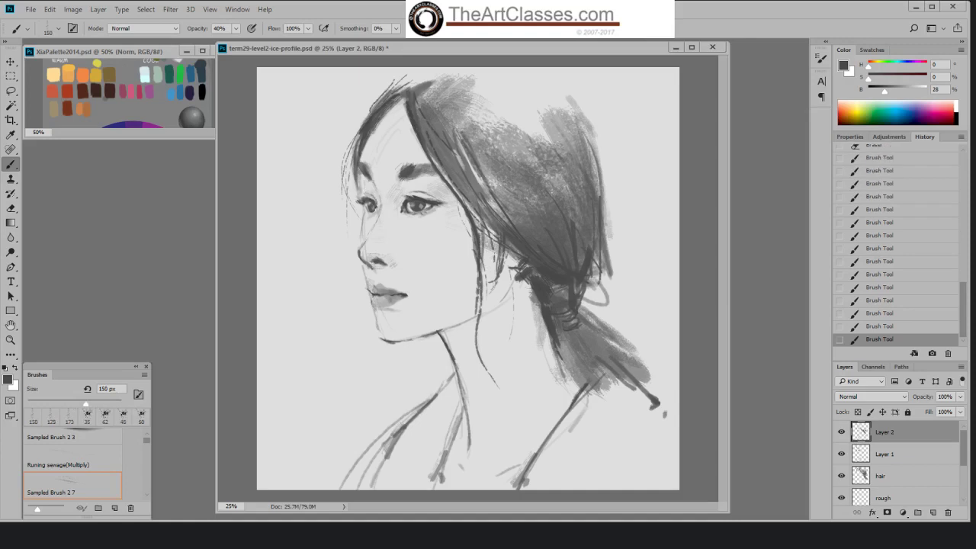
key(bracketright)
drag(421, 160, 417, 154)
- Build up hatched shading on the neck beneath the ear and jaw with the 175 px brush
drag(517, 293, 526, 294)
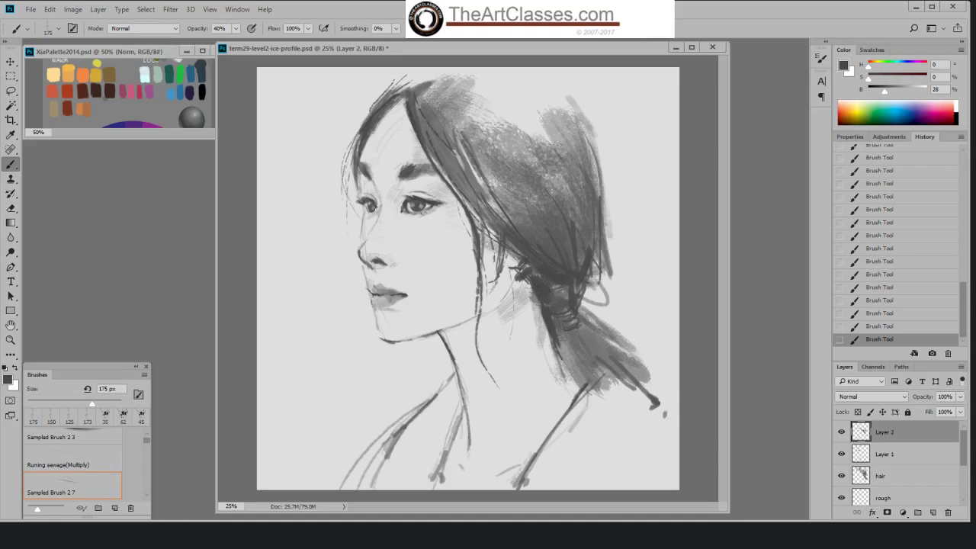
key(ctrl+z)
key(ctrl+z)
drag(511, 319, 509, 329)
drag(483, 334, 488, 341)
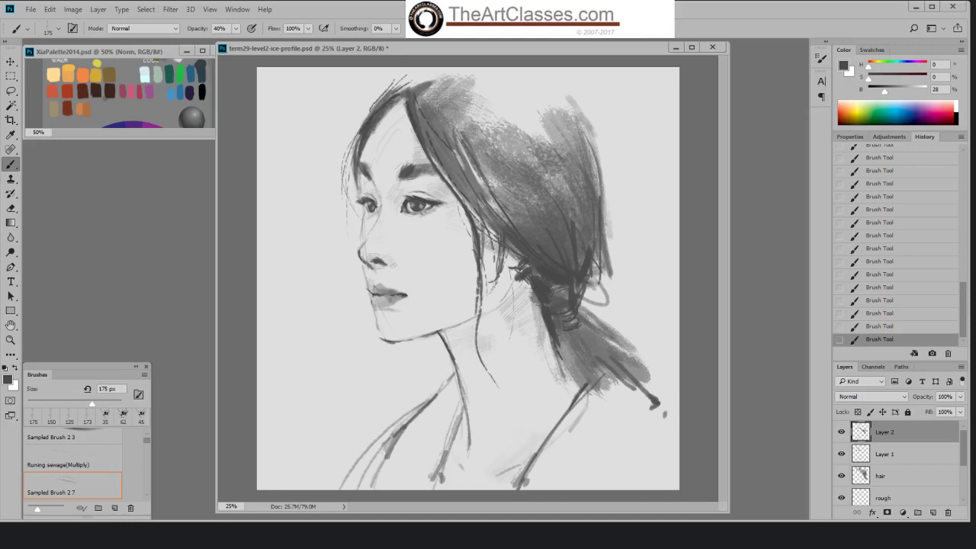
- Erase excess shading on the cheek beside the nose at 62 px and retouch it with the 175 px brush
key(e)
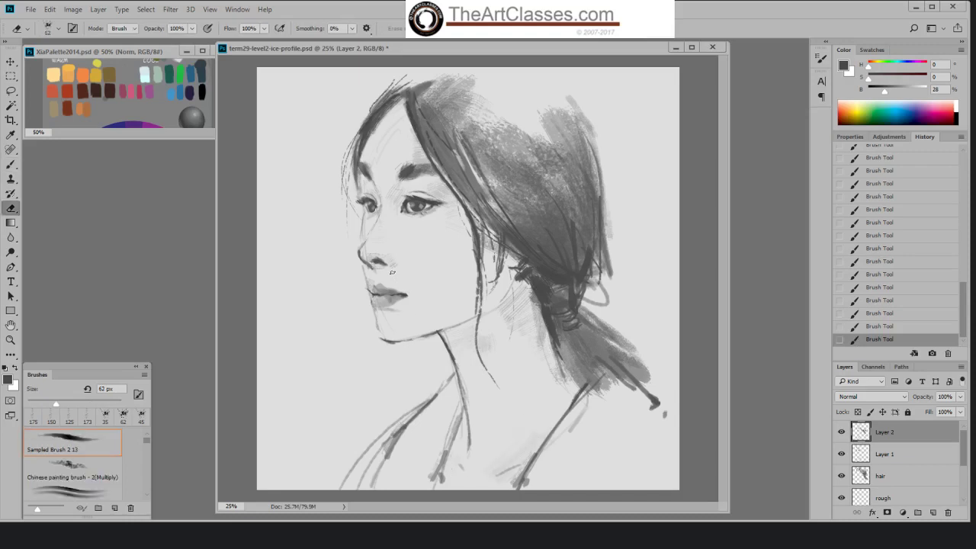
click(392, 272)
click(413, 243)
click(409, 246)
click(404, 248)
click(404, 245)
key(b)
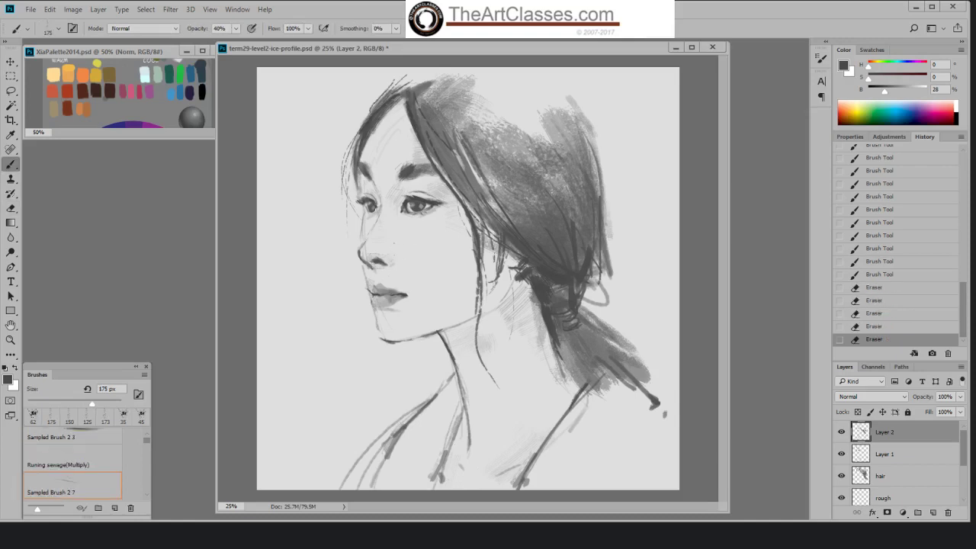
click(408, 238)
- Darken the line between the lips with Hard Palette Left at about 45 px
right_click(421, 314)
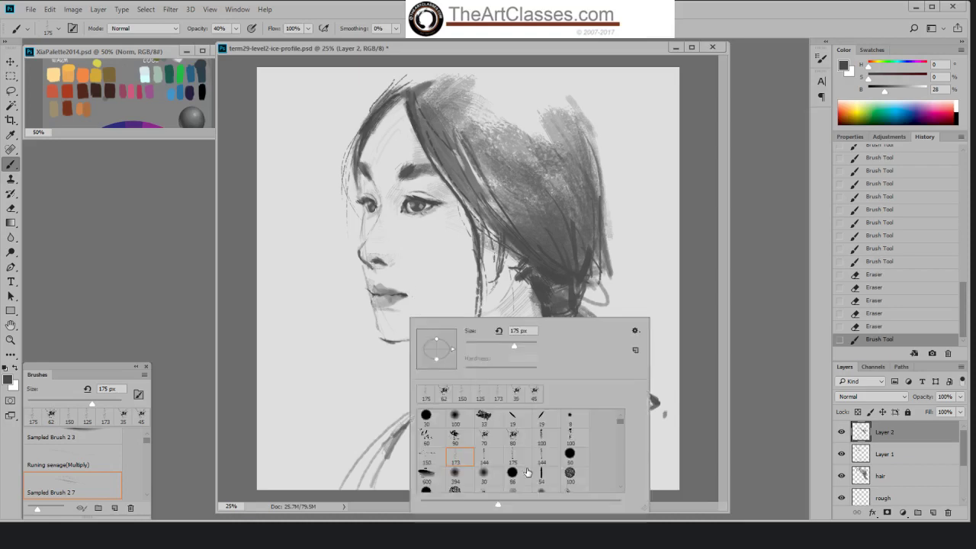
click(520, 417)
click(660, 307)
key(bracketright)
key(bracketright)
key(bracketright)
key(bracketright)
key(bracketright)
key(bracketright)
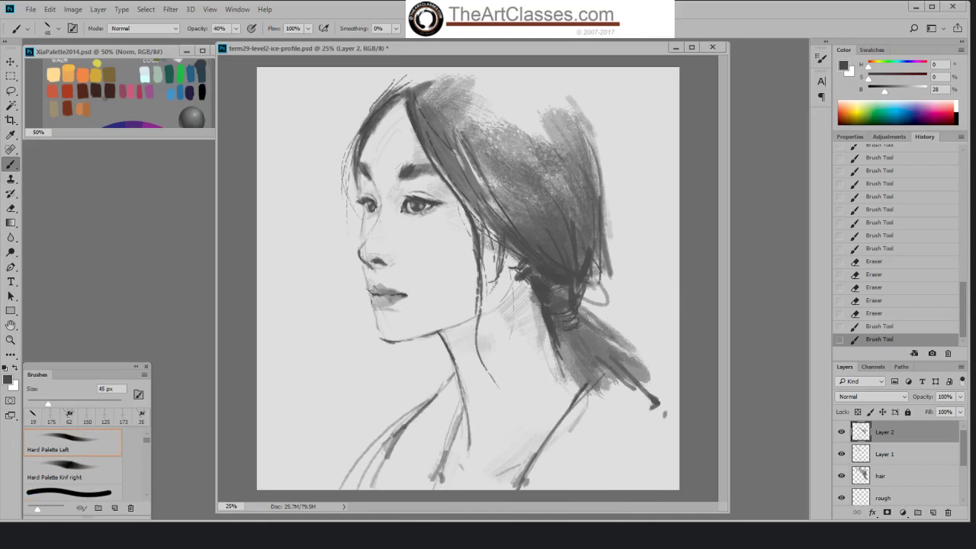
mouse_move(371, 285)
mouse_down()
mouse_move(374, 295)
mouse_move(405, 295)
mouse_up()
key(bracketleft)
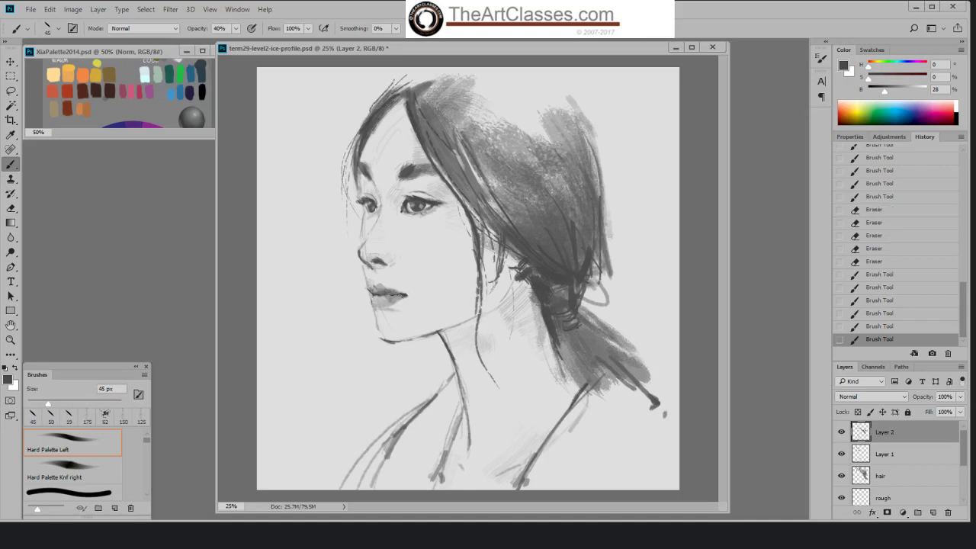
- Retouch the lower lip and reinforce the chin contour with the 45 px Hard Palette Left brush
key(ctrl+z)
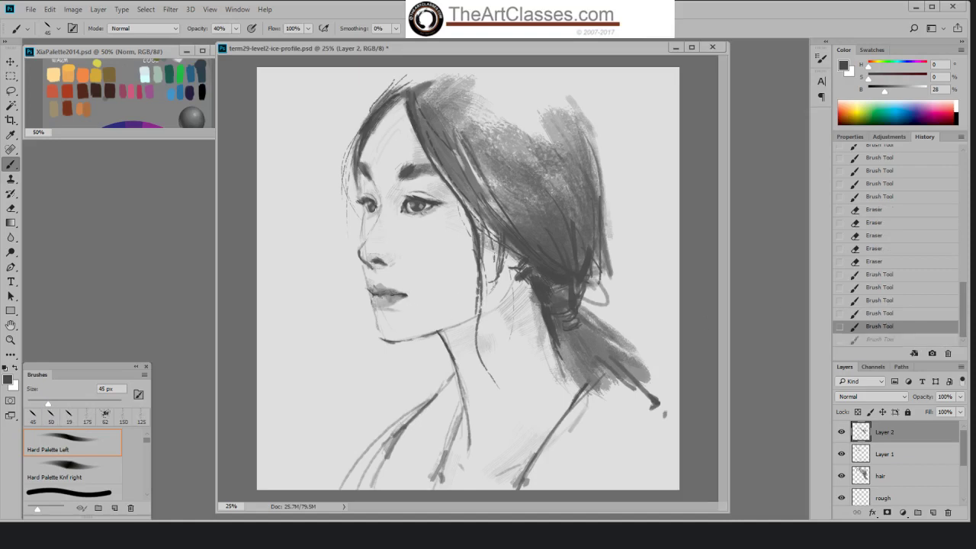
key(ctrl+shift+z)
mouse_move(388, 294)
mouse_down()
mouse_move(405, 295)
mouse_move(390, 306)
mouse_up()
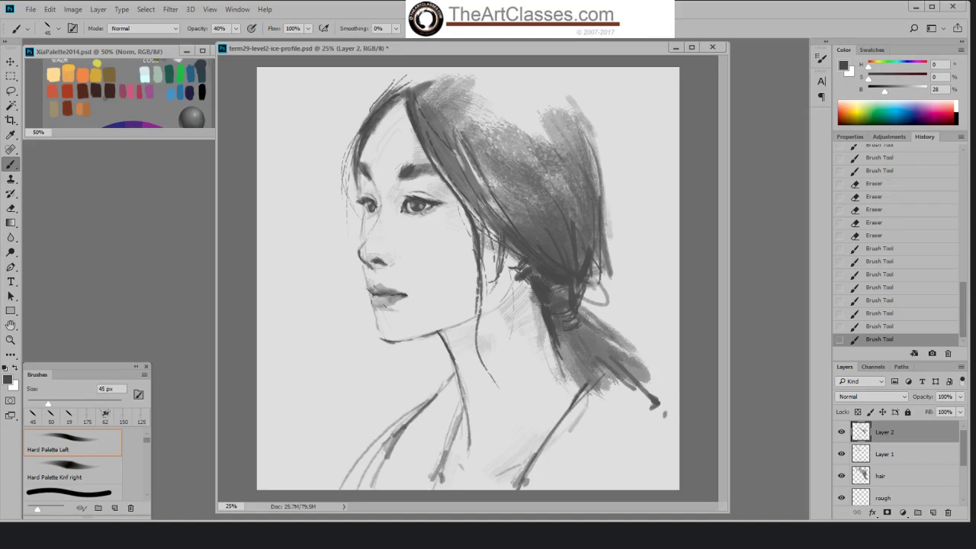
drag(383, 339, 398, 342)
drag(393, 341, 425, 337)
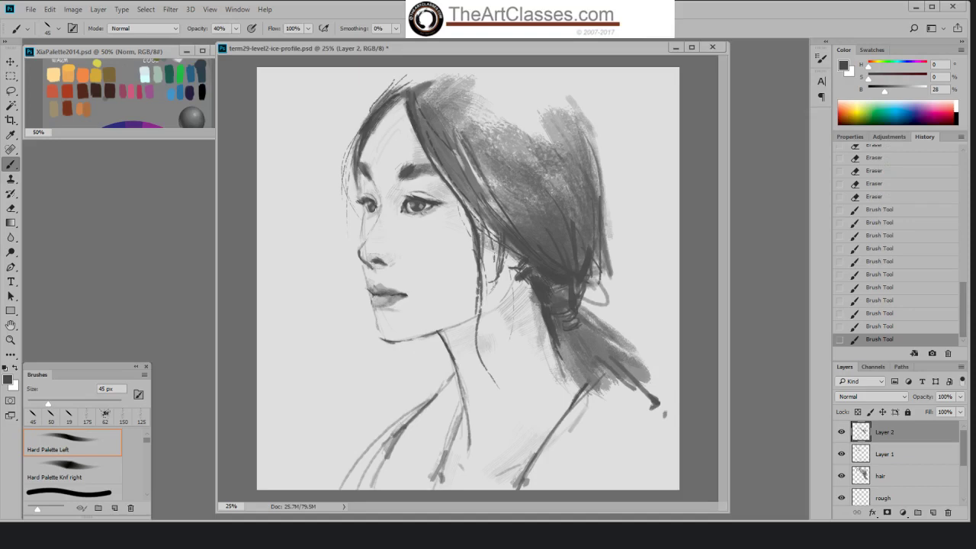
- Darken the near eye's iris and upper lid with the brush reduced to about 35 px
key(bracketleft)
key(bracketleft)
drag(406, 202, 424, 201)
key(bracketleft)
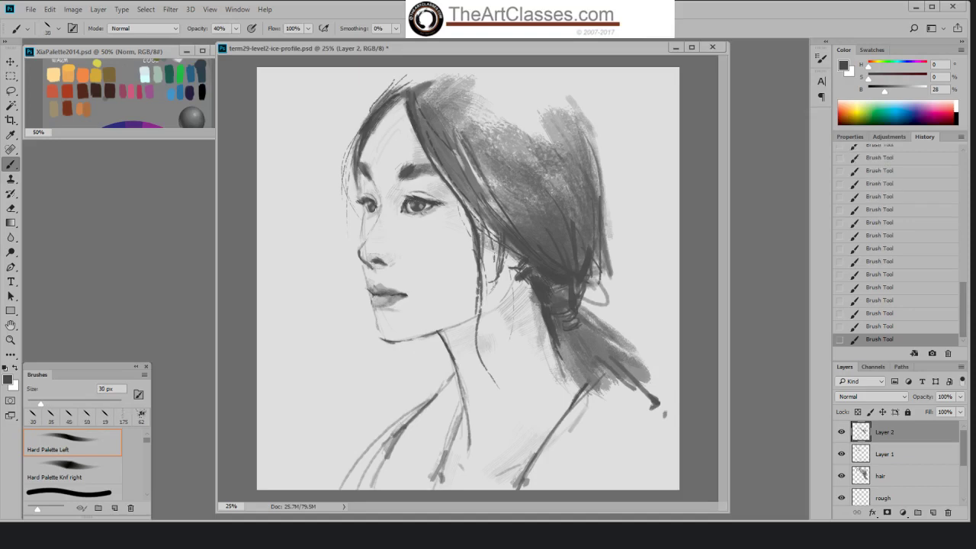
- Shade lightly beneath the near eye with Sampled Brush 3 2 at 90 px and 28% opacity, and erase the excess
right_click(469, 208)
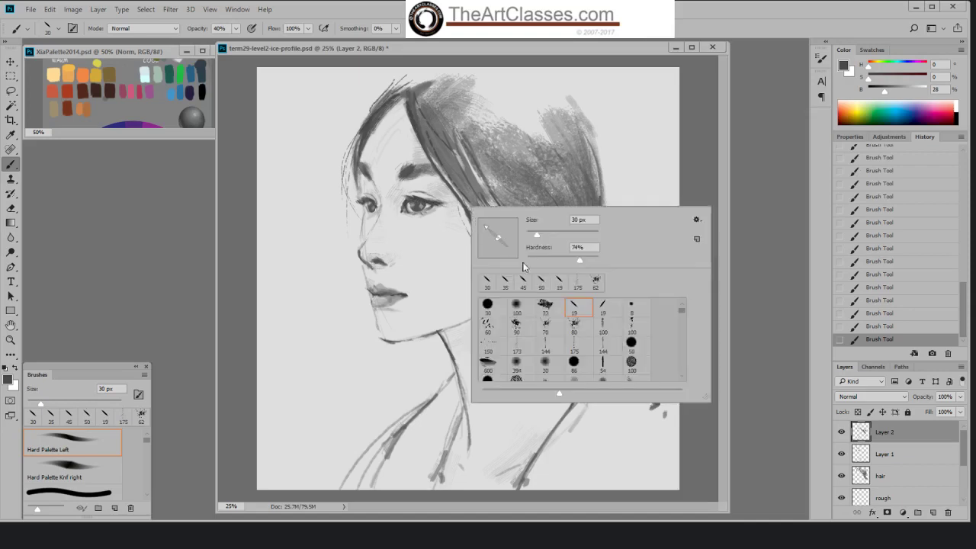
click(552, 347)
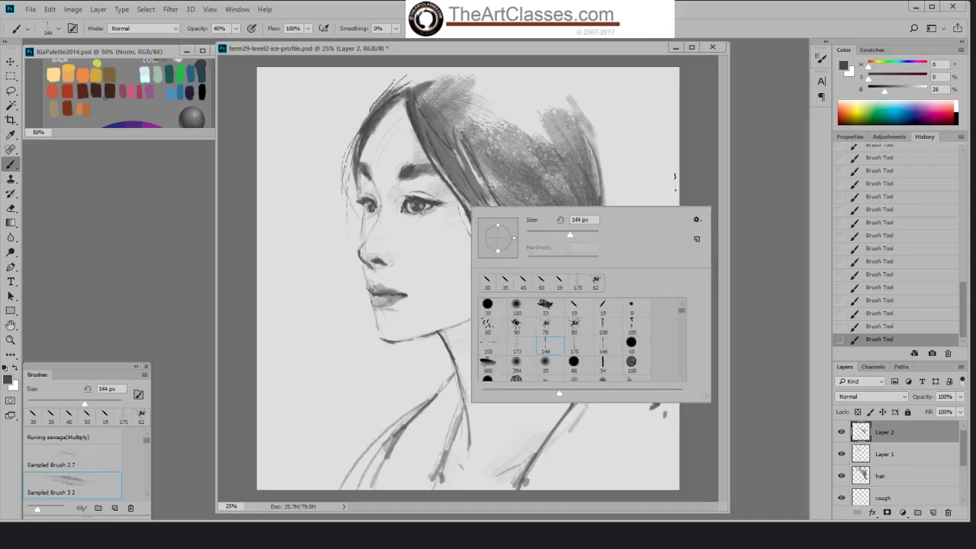
click(638, 164)
click(236, 29)
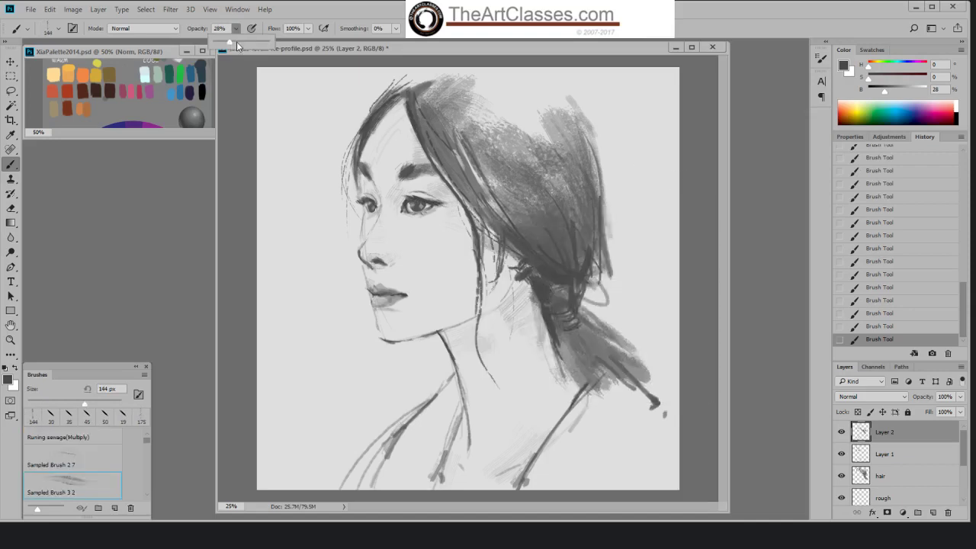
drag(235, 42, 229, 42)
key(bracketleft)
key(bracketleft)
key(bracketleft)
drag(444, 219, 427, 214)
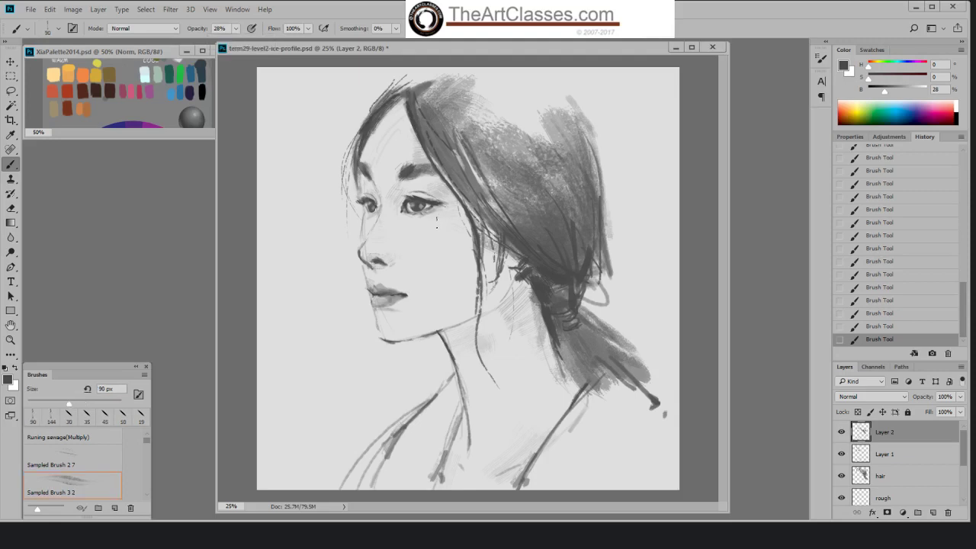
key(e)
drag(441, 217, 397, 228)
- Shade the area between the nose bridge and the near eye with the 90 px brush at 51% opacity
key(b)
click(236, 29)
drag(234, 40, 247, 40)
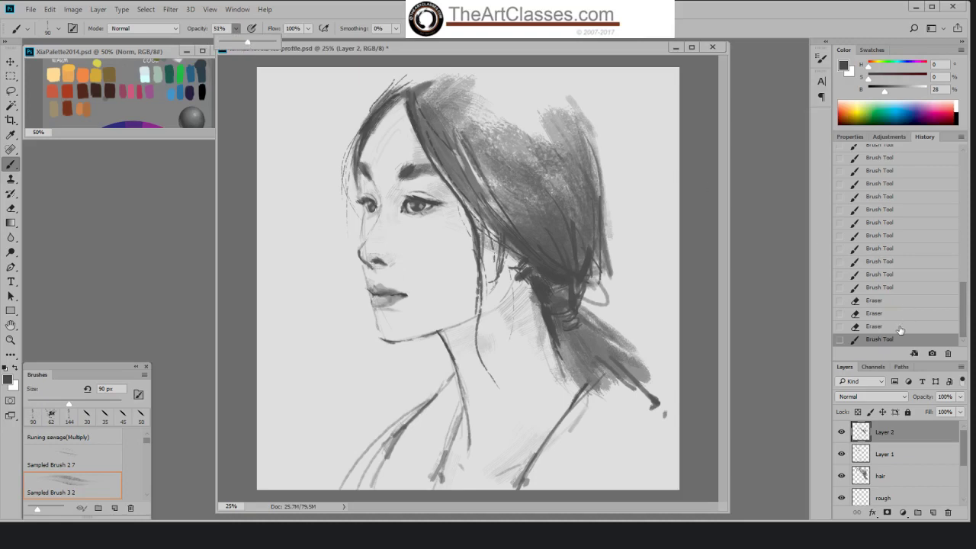
key(ctrl+z)
drag(388, 213, 396, 226)
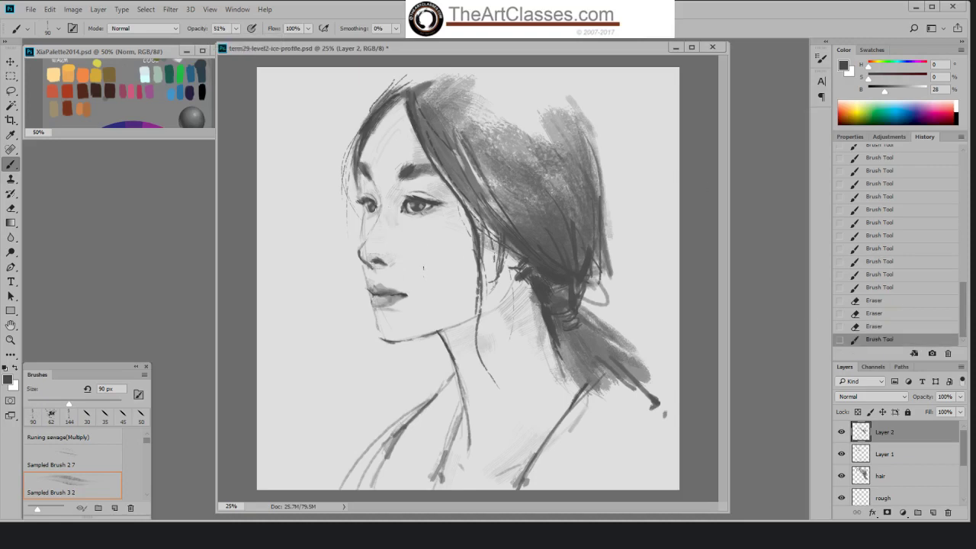
drag(391, 204, 395, 234)
drag(380, 200, 381, 204)
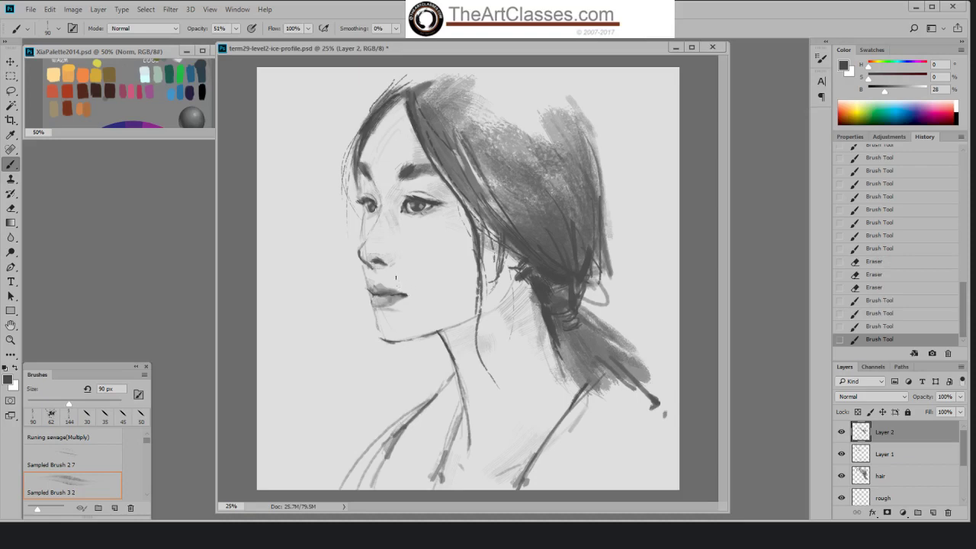
- Draw a long loose strand from the hairline down in front of the face with Sampled Brush 2 12 at 35 px
right_click(385, 243)
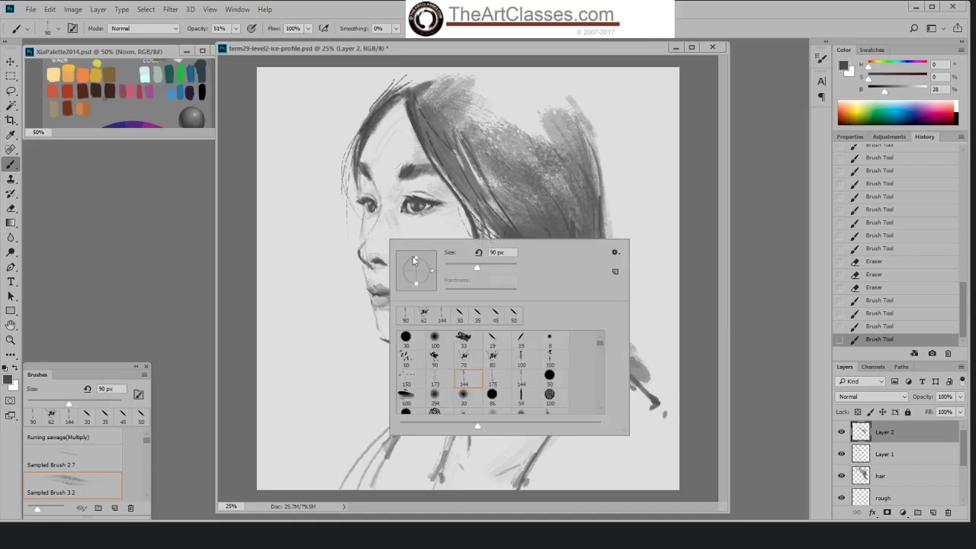
click(480, 363)
click(704, 181)
click(704, 182)
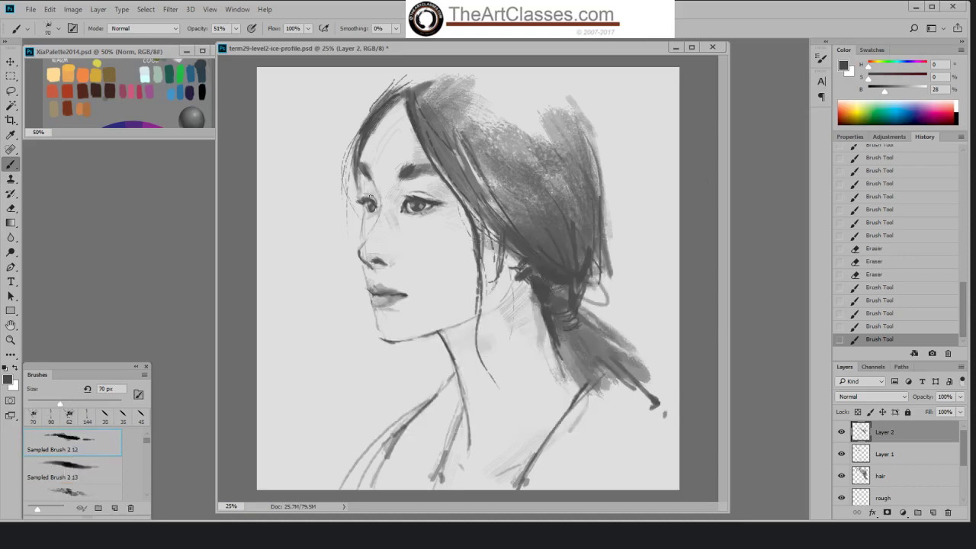
key(bracketleft)
key(bracketleft)
key(bracketleft)
key(bracketleft)
key(bracketleft)
drag(369, 126, 363, 138)
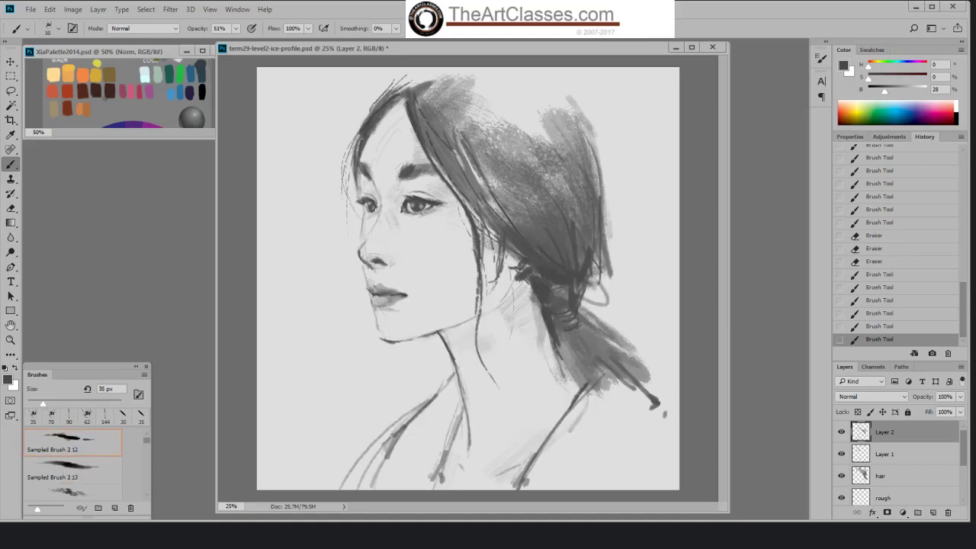
mouse_move(363, 200)
mouse_down()
mouse_move(355, 201)
mouse_move(345, 305)
mouse_move(301, 434)
mouse_up()
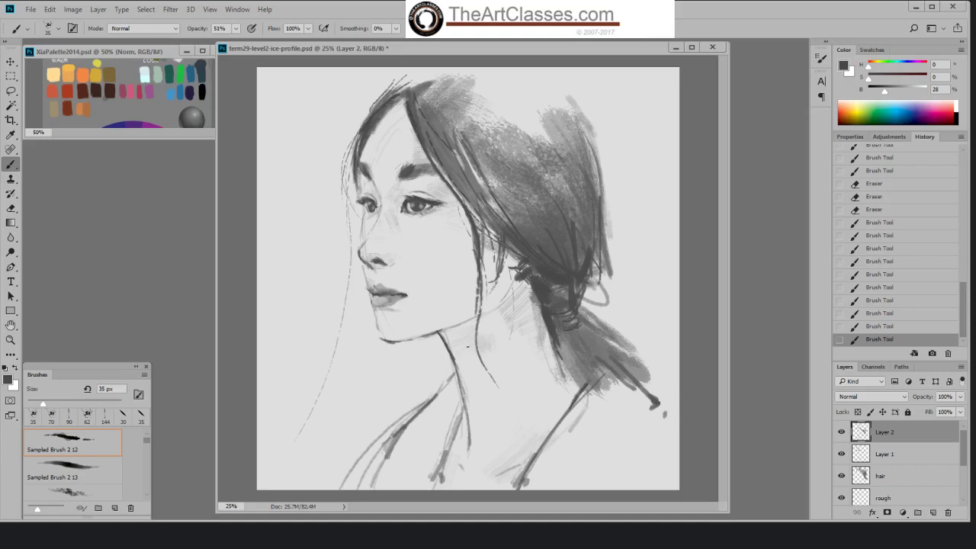
drag(454, 375, 431, 406)
- Erase the lower end of the long loose strand with the 62 px eraser
key(e)
drag(293, 443, 332, 362)
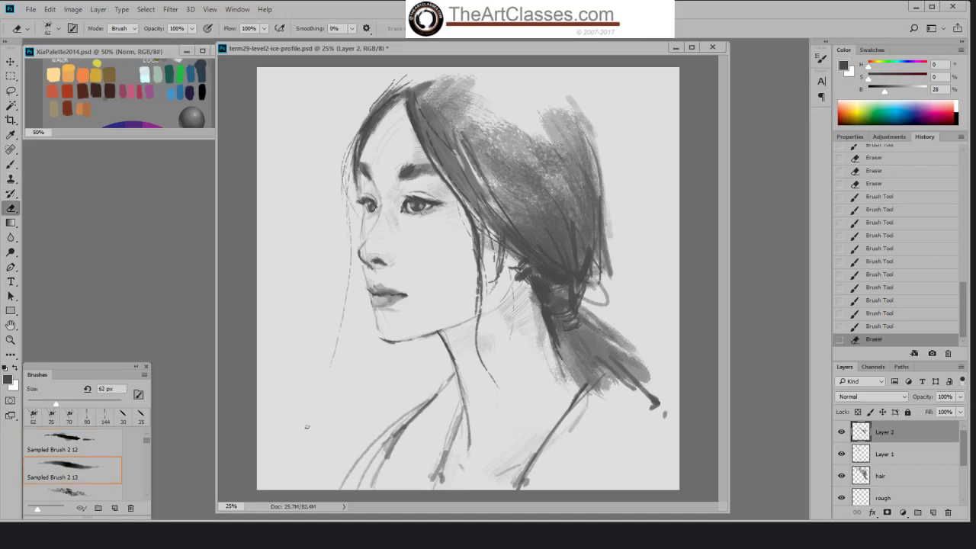
drag(318, 399, 333, 364)
- Draw a second loose strand beside the face, curving down past the chin, with the brush at 9 px
key(b)
mouse_move(348, 285)
mouse_down()
mouse_move(331, 371)
mouse_move(351, 366)
mouse_up()
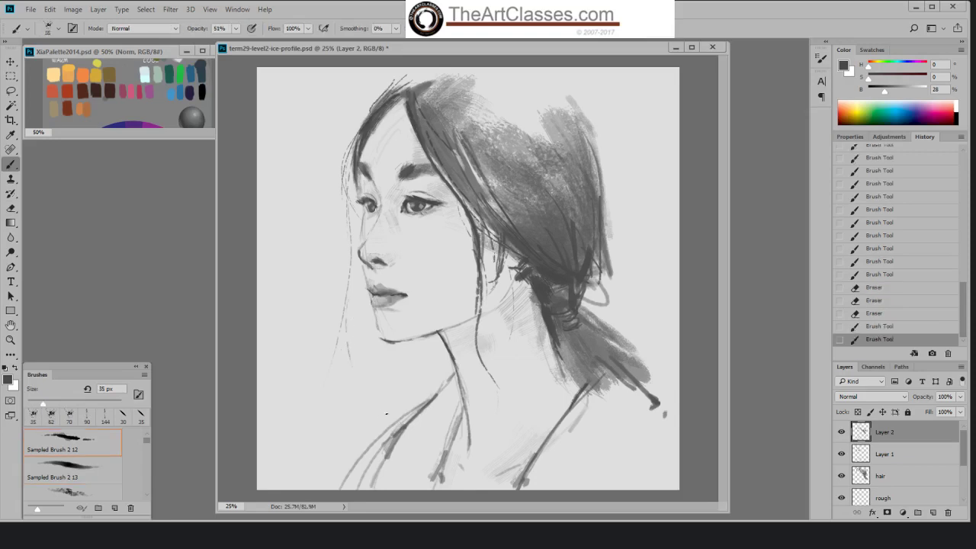
key(bracketleft)
key(bracketleft)
key(bracketleft)
key(bracketleft)
key(bracketleft)
key(bracketleft)
key(ctrl+z)
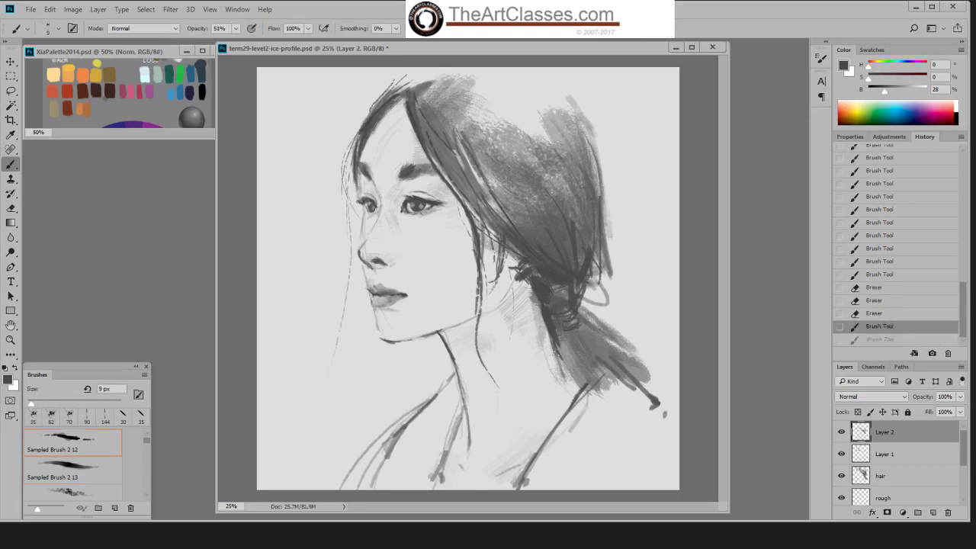
drag(351, 243, 377, 379)
- Add another fine strand in front of the face from the eye level downward at 25 px
key(bracketright)
key(bracketright)
key(bracketright)
key(bracketright)
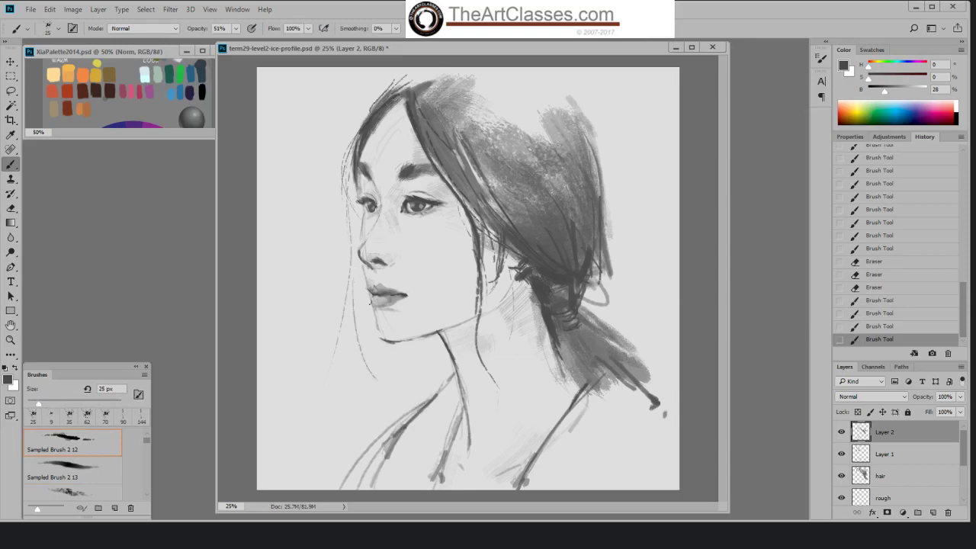
drag(348, 197, 367, 331)
- Add short loose strands below the chin and at the end of the strand over the neck at 25 to 30 px
drag(401, 352, 405, 388)
key(bracketright)
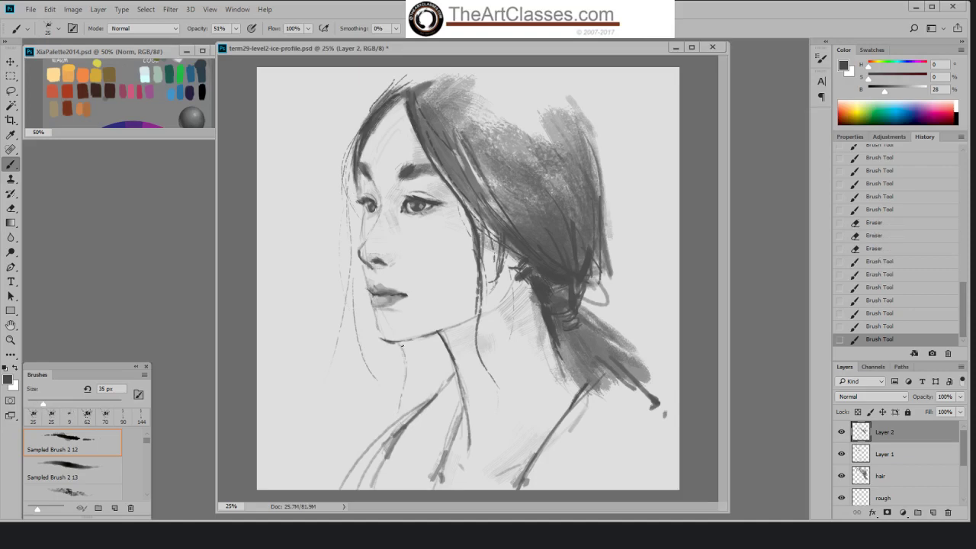
key(bracketleft)
mouse_move(401, 345)
mouse_down()
mouse_move(402, 387)
mouse_move(405, 371)
mouse_up()
drag(404, 353, 406, 375)
drag(498, 383, 488, 416)
key(bracketright)
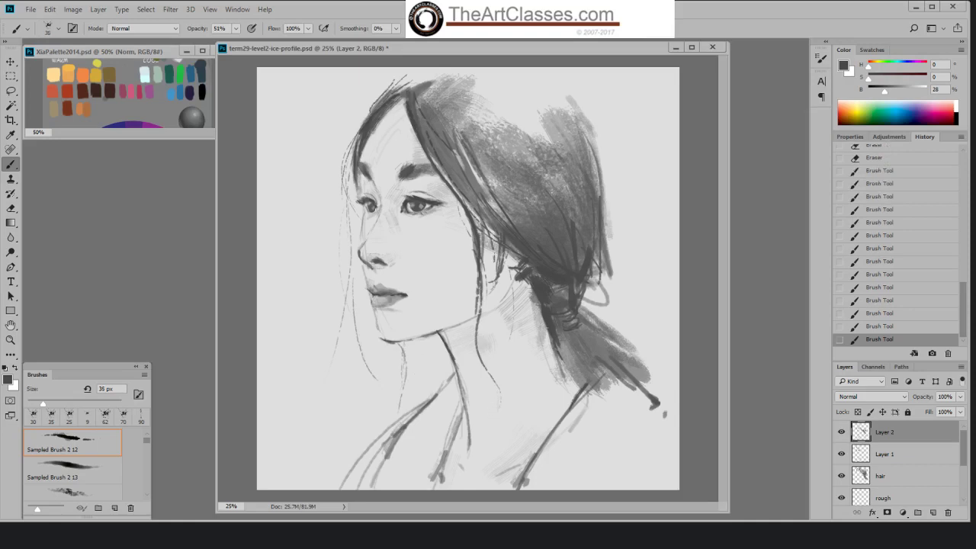
- Draw fine loose strands falling from the hair tie over the nape at 10 to 15 px
key(bracketleft)
key(bracketleft)
key(bracketleft)
key(bracketleft)
key(bracketleft)
mouse_move(545, 321)
mouse_down()
mouse_move(550, 359)
mouse_move(528, 401)
mouse_up()
drag(542, 368, 536, 381)
key(bracketright)
mouse_move(548, 344)
mouse_down()
mouse_move(553, 401)
mouse_move(532, 430)
mouse_up()
drag(570, 373, 572, 387)
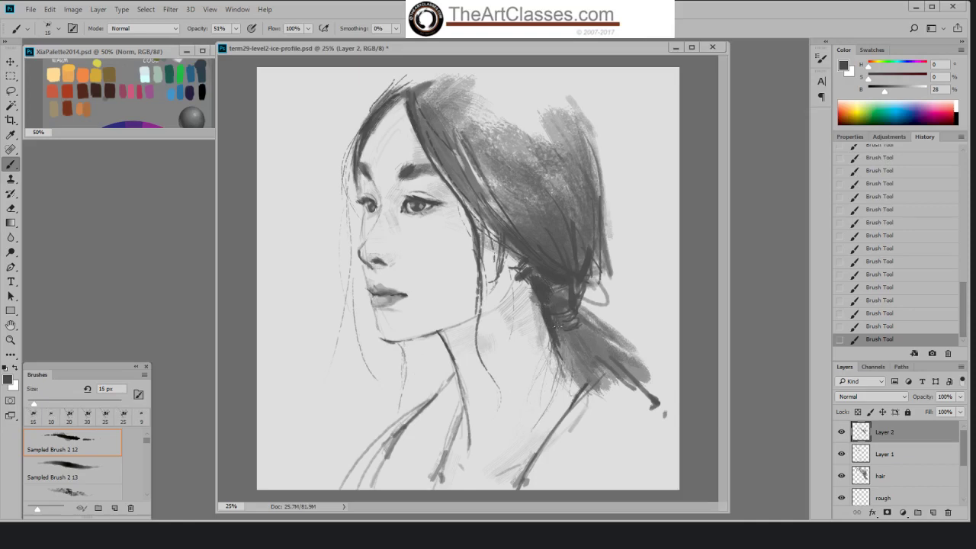
mouse_move(543, 314)
mouse_down()
mouse_move(548, 364)
mouse_move(577, 388)
mouse_up()
- Darken the underside of the ponytail with the brush enlarged to 50 px
key(bracketright)
key(bracketright)
key(bracketright)
key(bracketright)
key(bracketright)
key(bracketright)
key(bracketright)
mouse_move(584, 368)
mouse_down()
mouse_move(565, 345)
mouse_move(592, 371)
mouse_up()
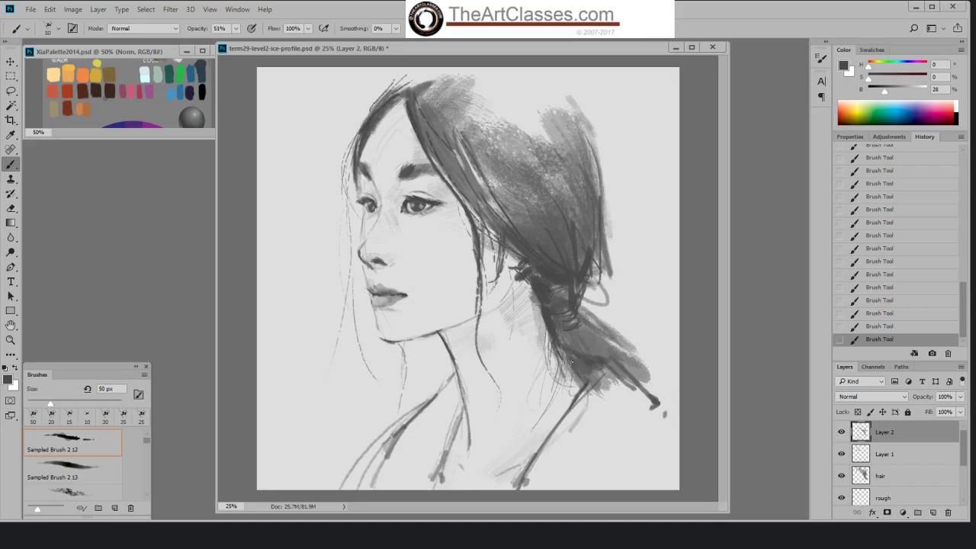
- Retouch the nose bridge line at 40 px and erase excess lines down to Layer 1
key(bracketleft)
key(bracketleft)
mouse_move(361, 241)
mouse_down()
mouse_move(360, 216)
mouse_move(357, 241)
mouse_move(359, 231)
mouse_up()
key(e)
key(alt+bracketleft)
key(b)
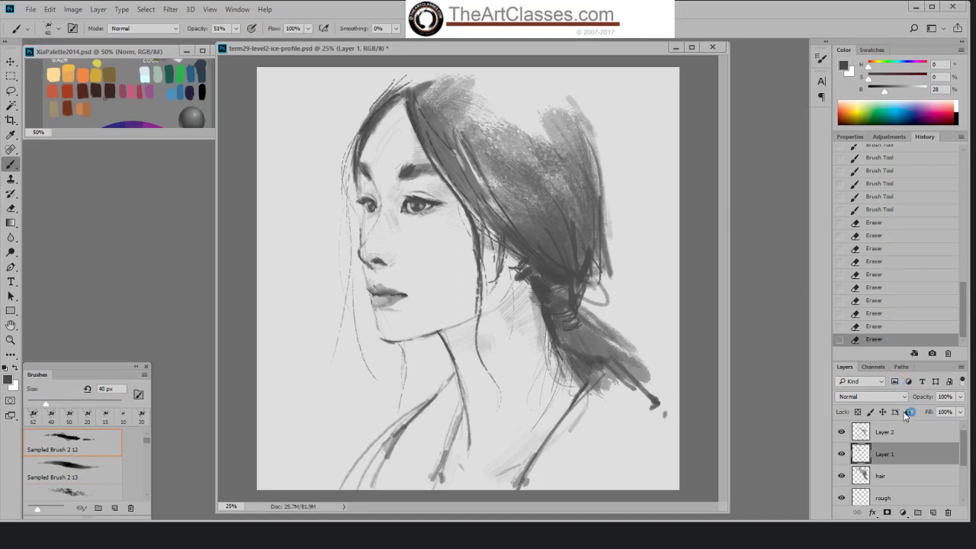
- Redraw the upper nose bridge on Layer 2 at 30 px and darken the far eye's upper lash line
click(909, 436)
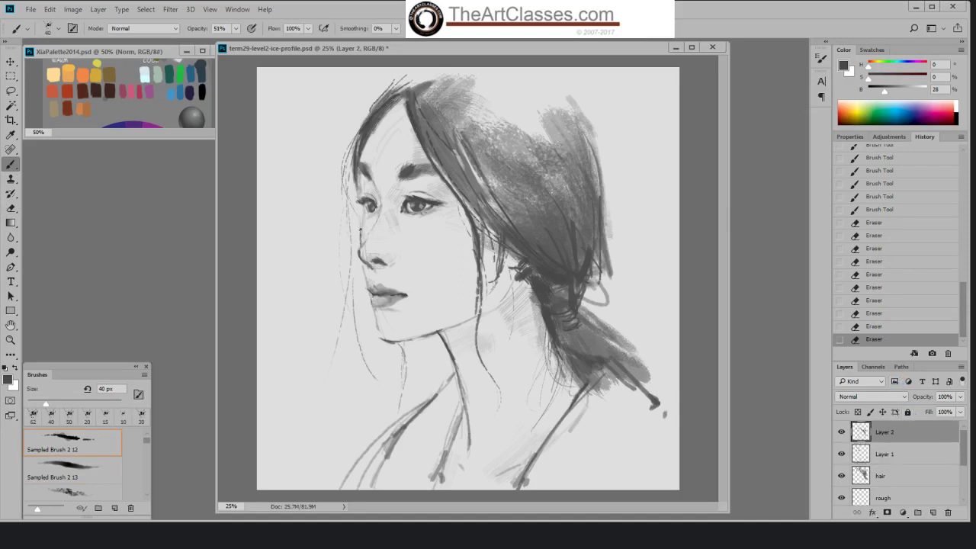
drag(361, 229, 363, 212)
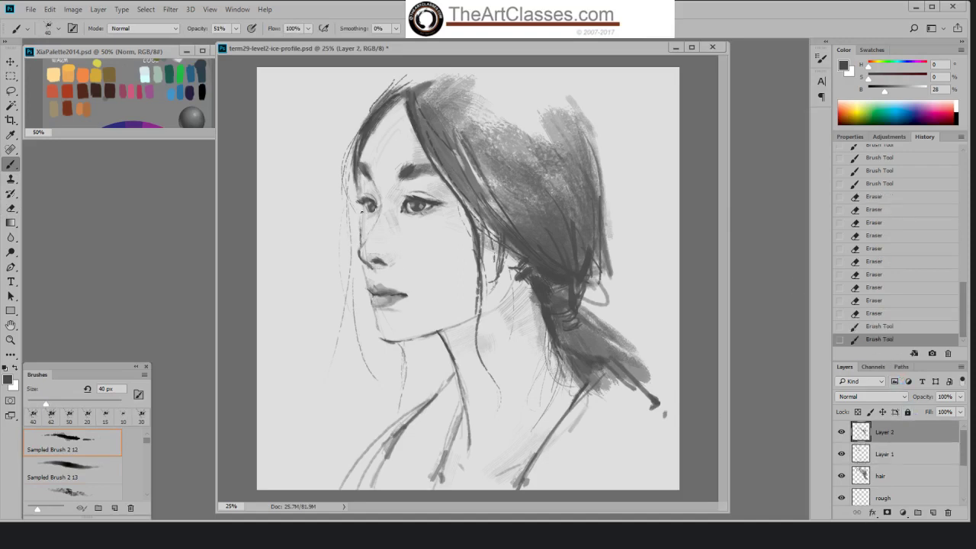
click(879, 326)
key(bracketleft)
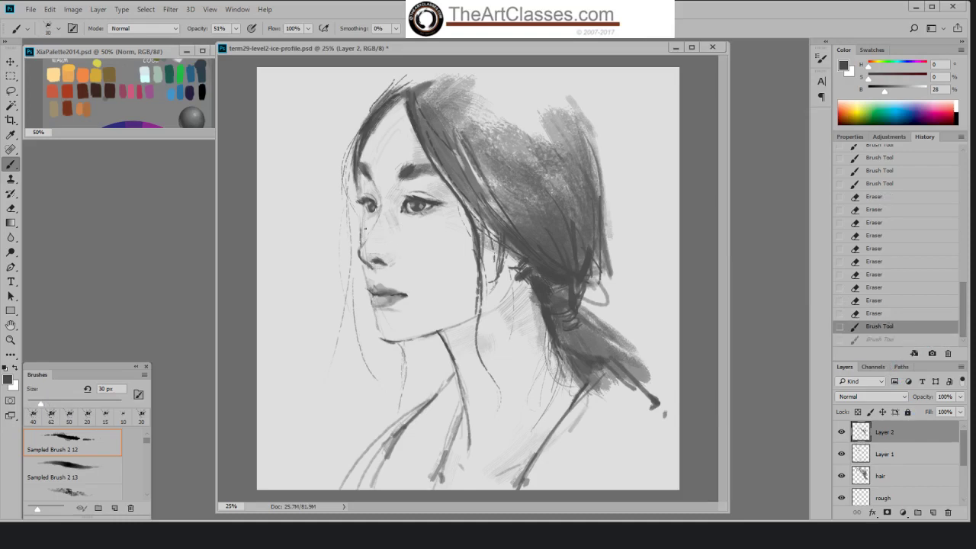
drag(360, 229, 363, 217)
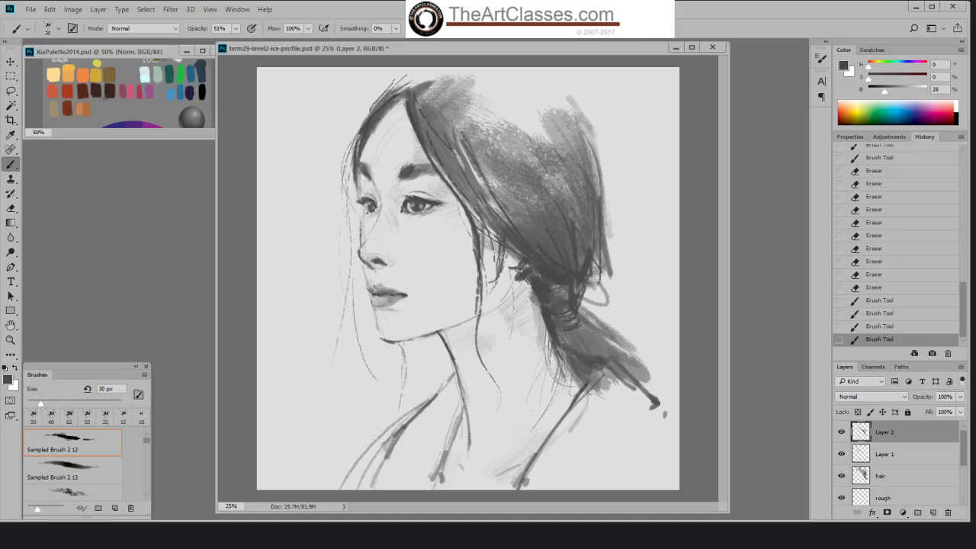
drag(358, 204, 364, 201)
drag(359, 203, 364, 202)
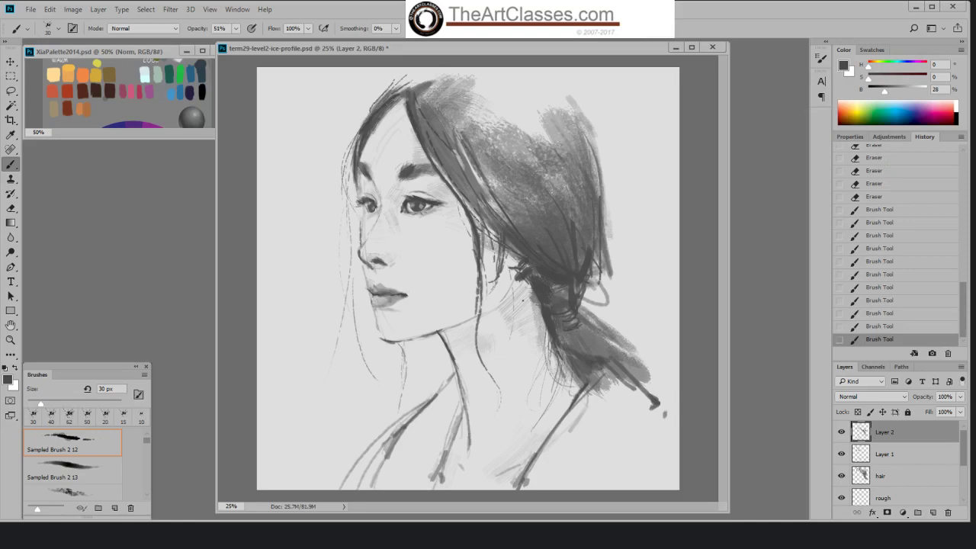
- Erase stray marks beneath the near eye on Layer 1 with the Hard Palette Left eraser at 54 px
click(842, 454)
click(841, 454)
click(860, 456)
key(e)
right_click(420, 230)
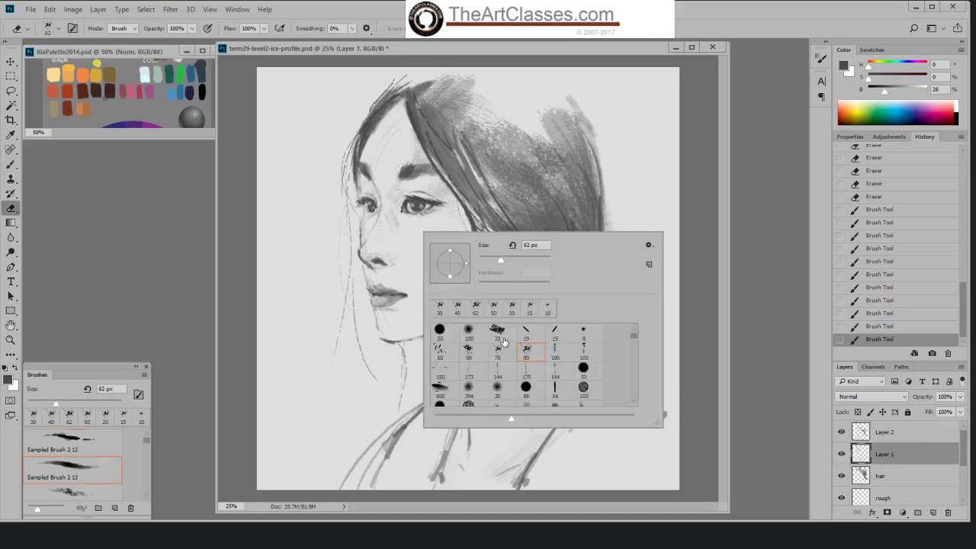
click(529, 335)
click(653, 197)
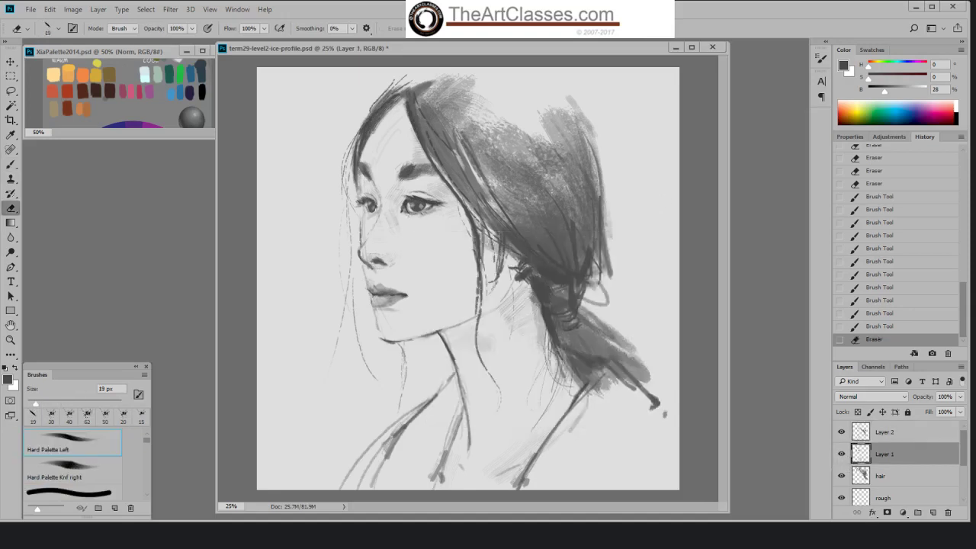
click(60, 402)
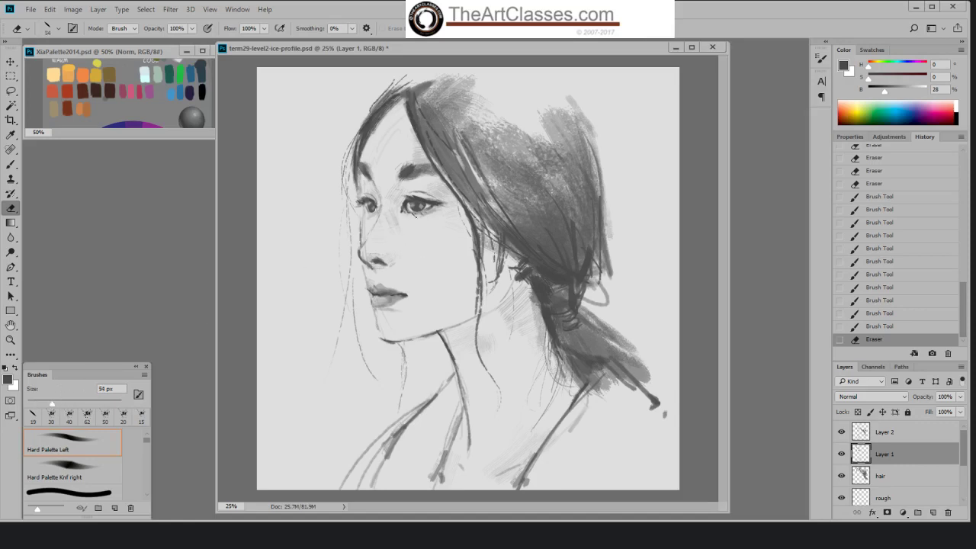
drag(414, 214, 420, 220)
- Clean up the near eye's lower lid on Layer 2 with the 54 px eraser
key(b)
click(872, 433)
key(e)
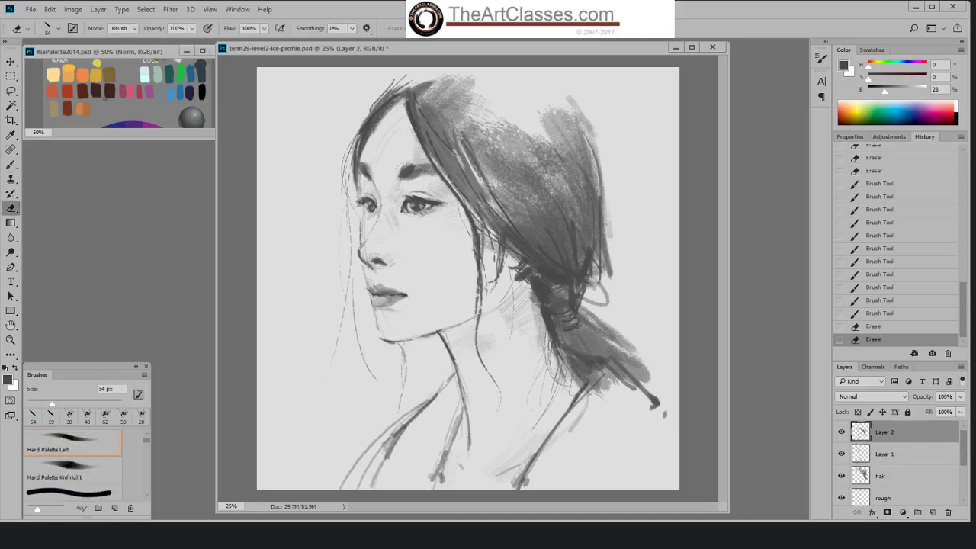
click(411, 215)
click(411, 215)
click(411, 215)
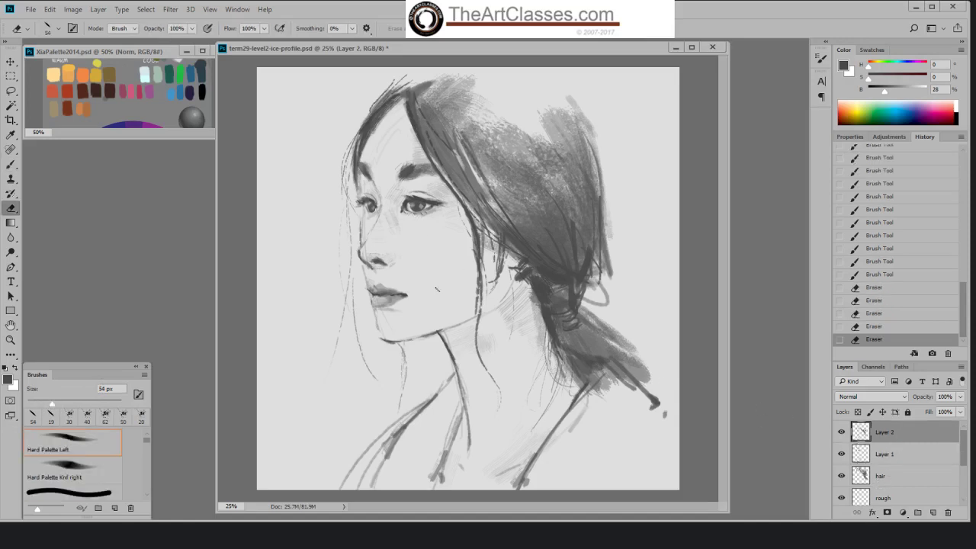
key(b)
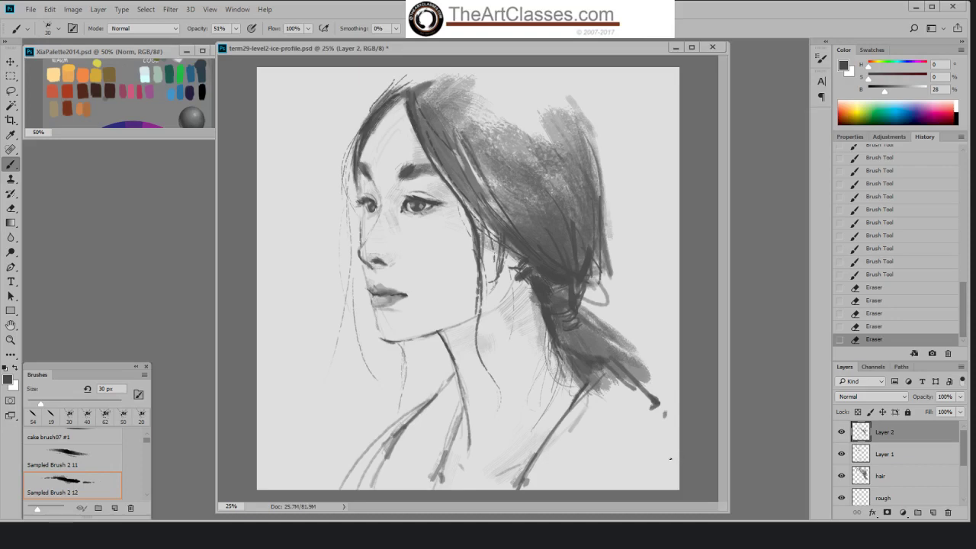
- Switch to the Hard Palette Left brush and set its size to 50 px
right_click(375, 281)
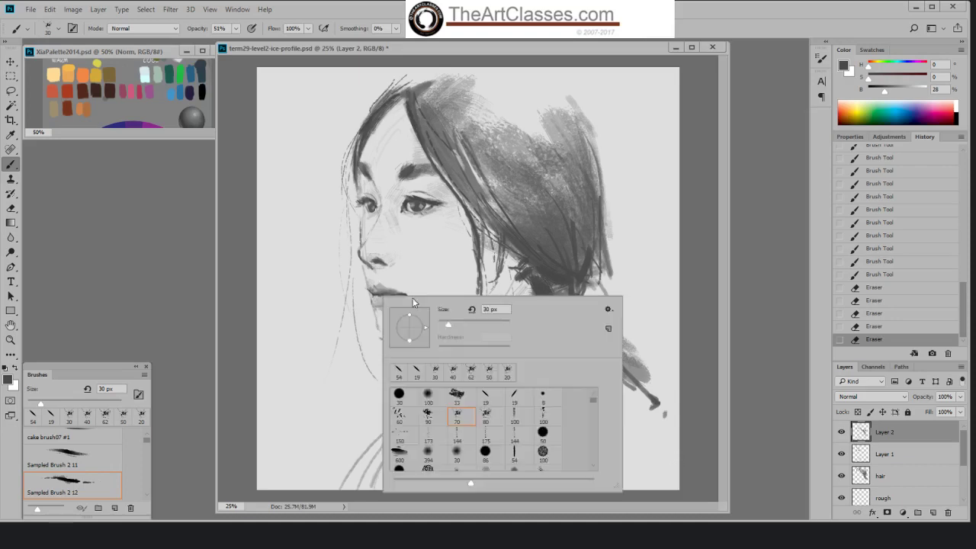
click(681, 244)
right_click(509, 344)
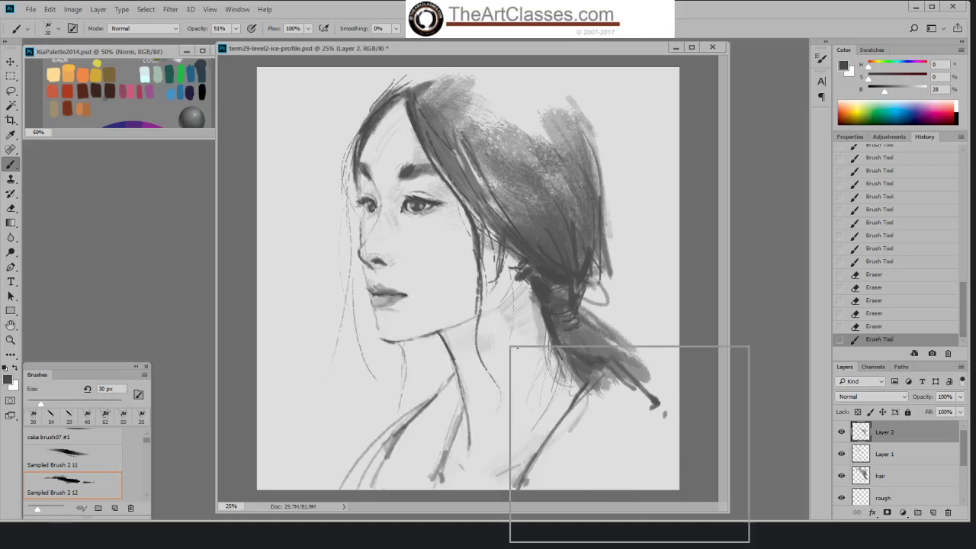
click(614, 448)
click(570, 323)
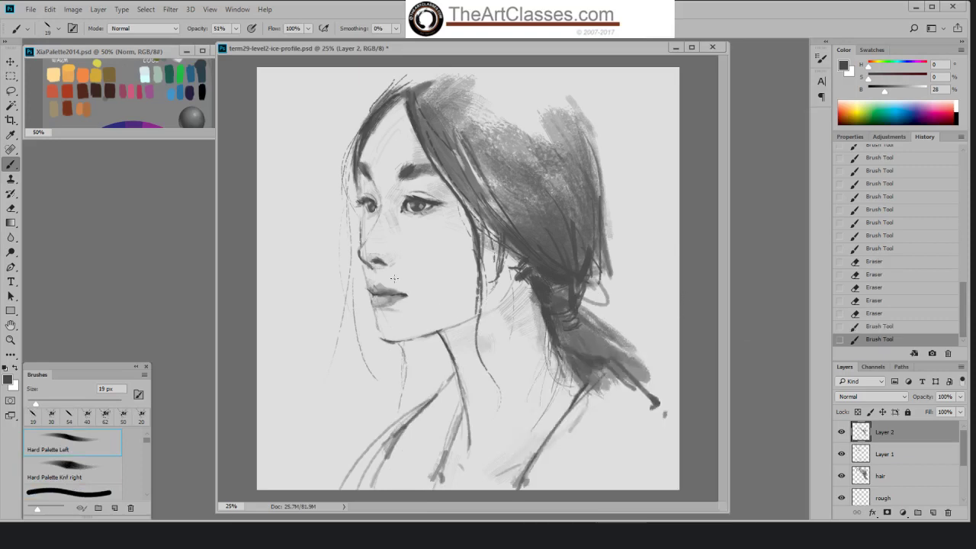
key(bracketright)
key(bracketright)
key(bracketright)
key(bracketright)
key(bracketright)
key(bracketright)
key(bracketright)
key(bracketright)
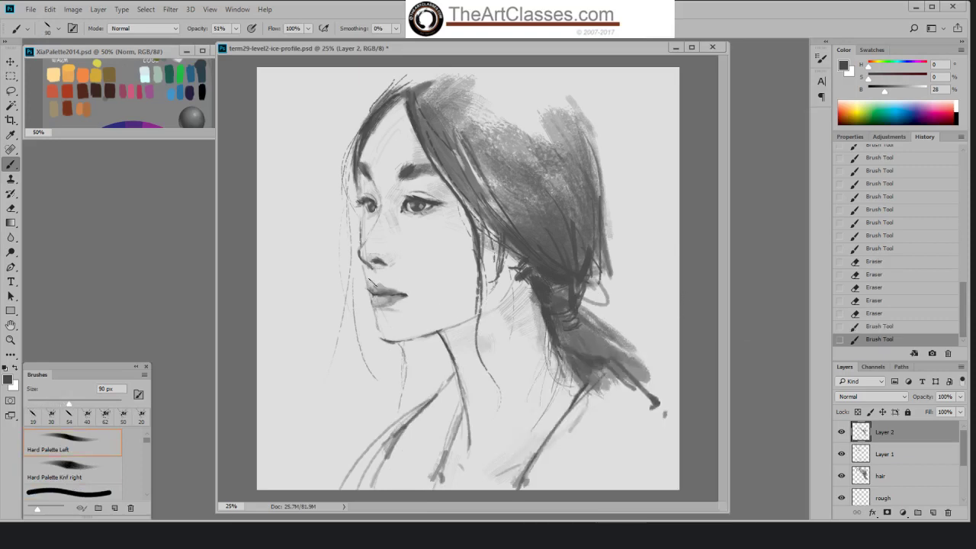
key(bracketleft)
key(bracketleft)
key(bracketleft)
key(bracketleft)
- Lightly shade the area between the nose and upper lip at 36% opacity, undoing trial strokes and reducing the brush to 45 px
drag(374, 266, 383, 268)
click(884, 328)
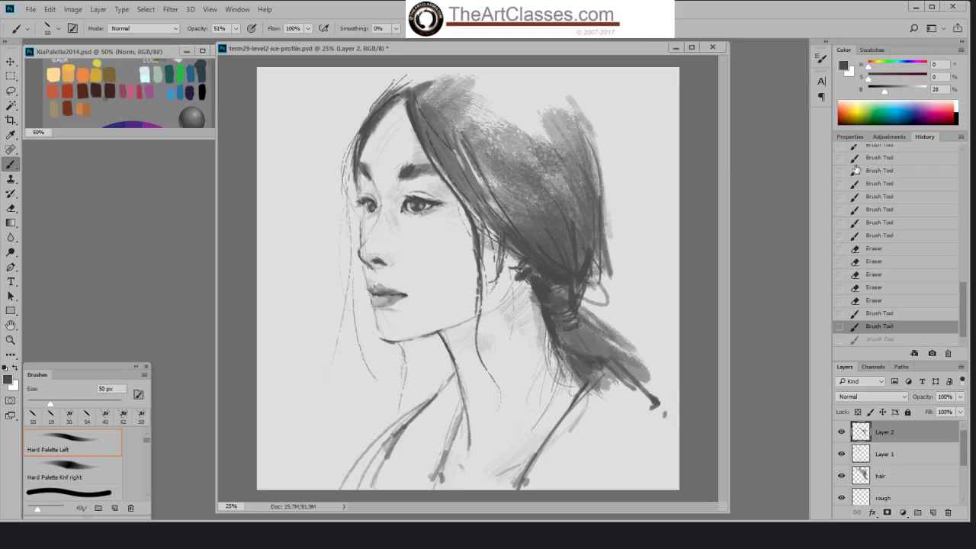
click(236, 28)
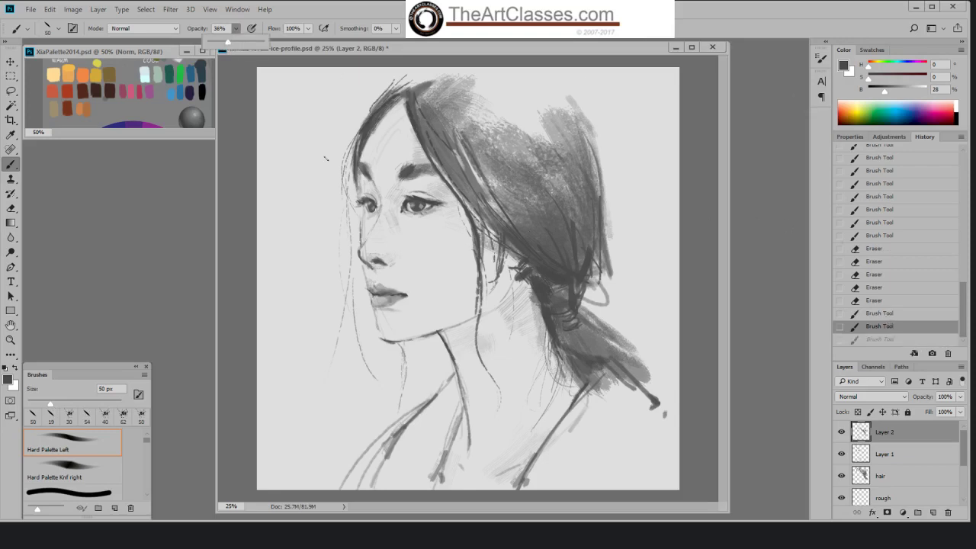
click(373, 282)
drag(372, 279, 377, 284)
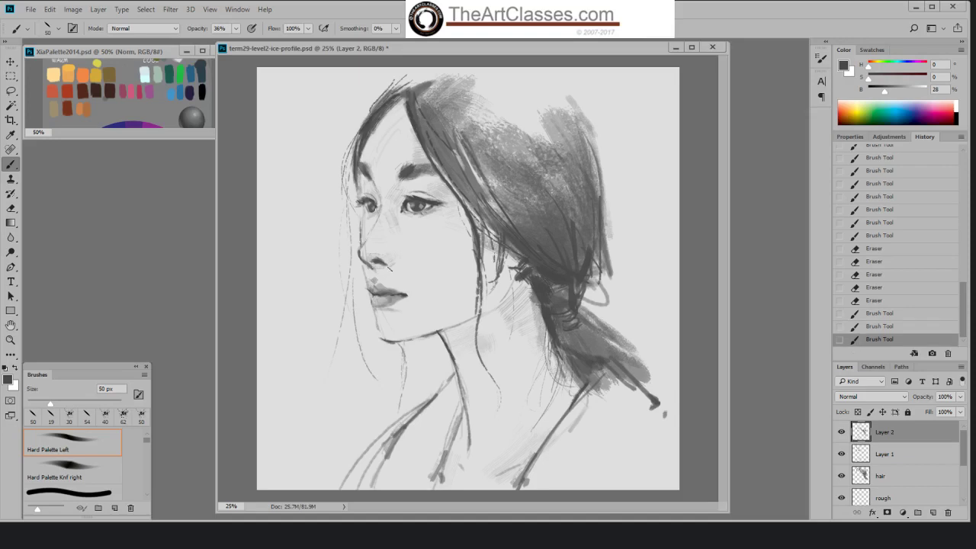
click(869, 328)
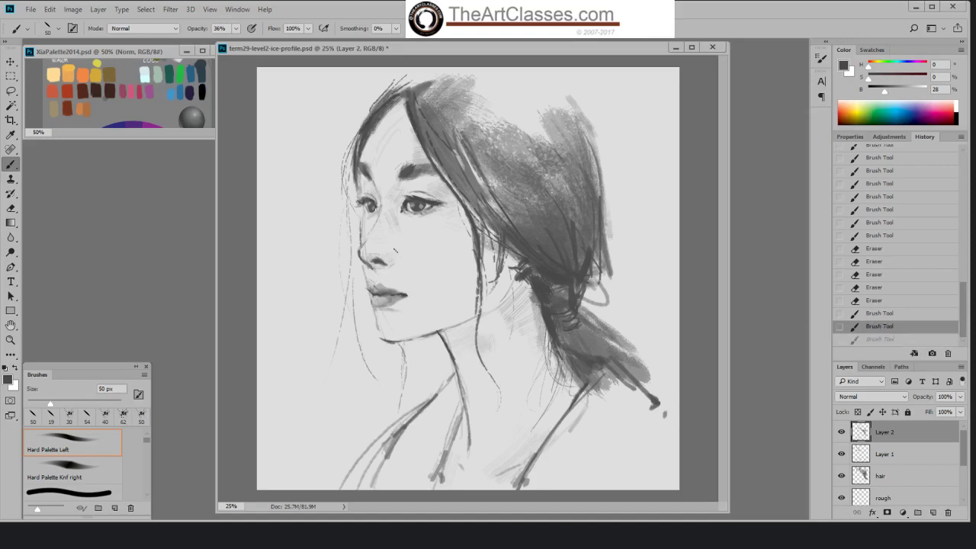
key(ctrl+z)
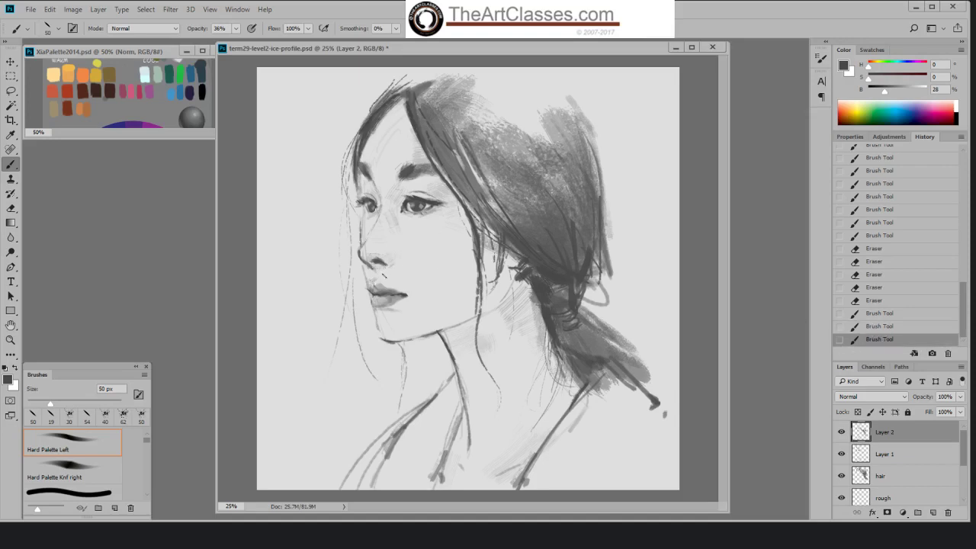
click(886, 325)
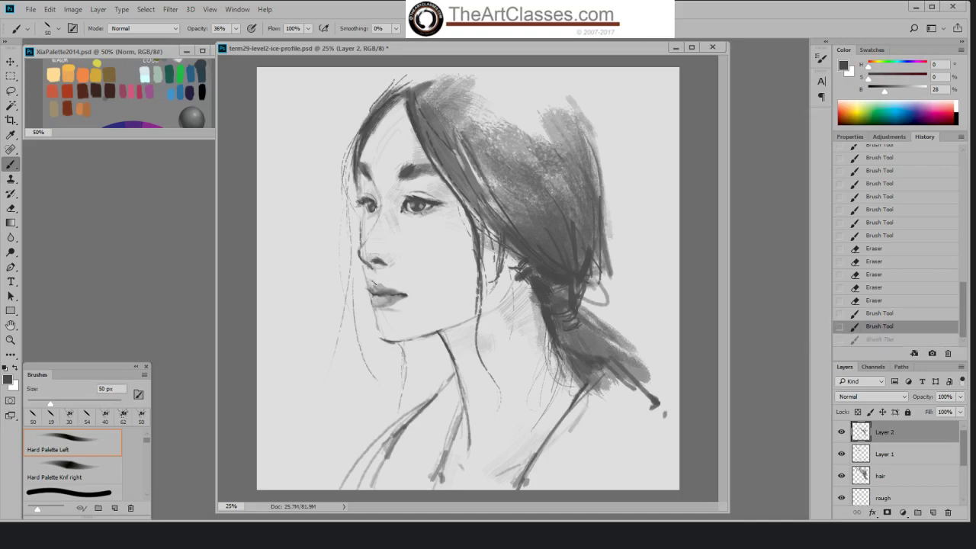
key(ctrl+z)
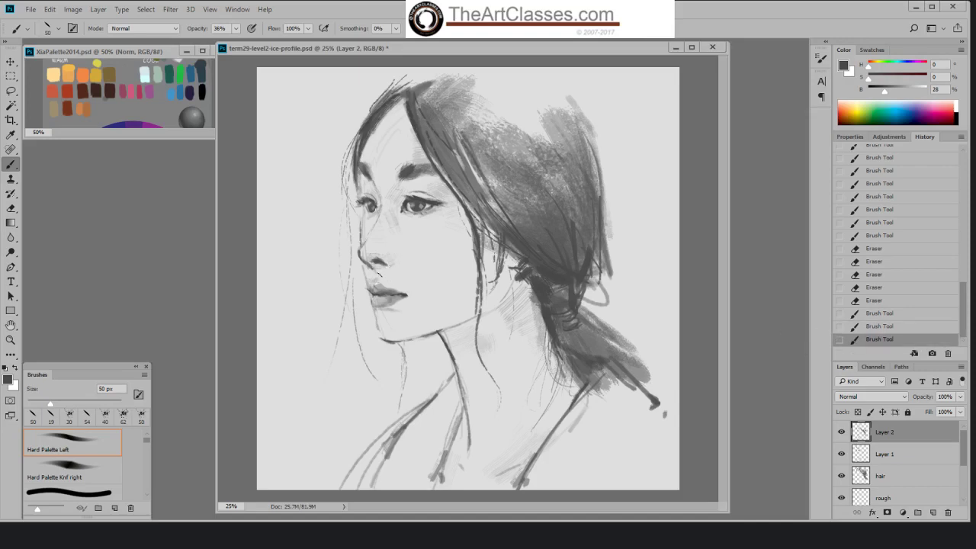
drag(376, 271, 374, 288)
key(bracketleft)
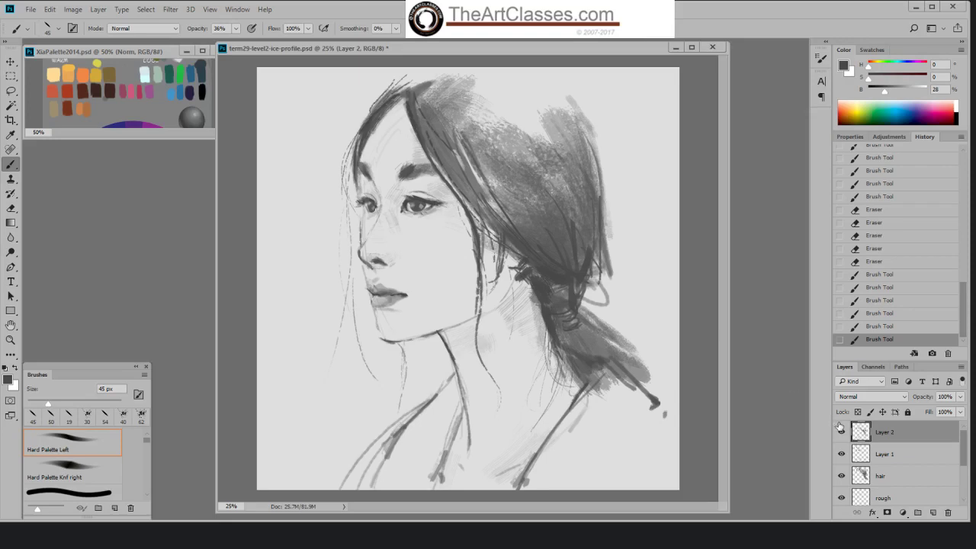
- Check Layer 1 by toggling its visibility and erase excess marks around the near eye's outer corner on Layer 2 and Layer 1
click(841, 453)
click(840, 453)
key(e)
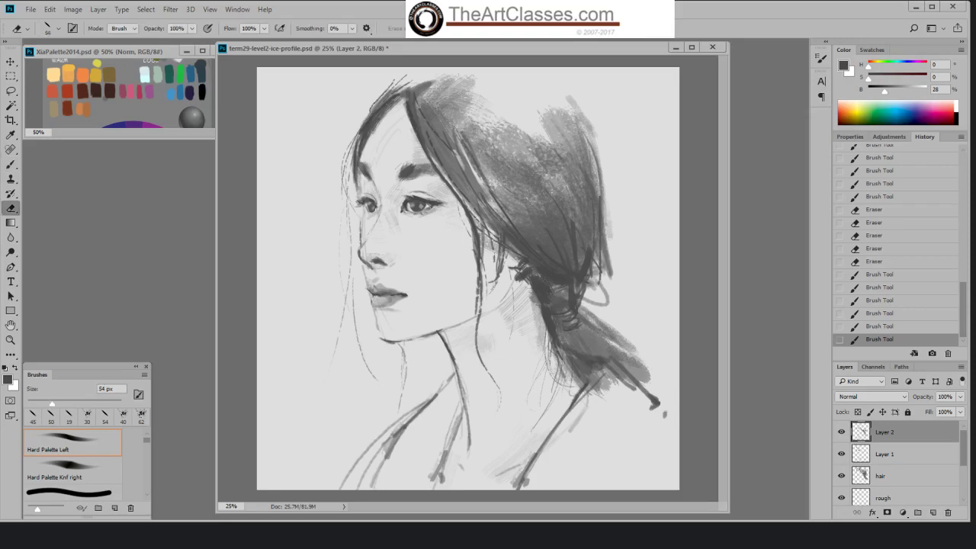
drag(433, 209, 438, 204)
drag(437, 205, 436, 205)
key(b)
click(907, 458)
key(e)
key(b)
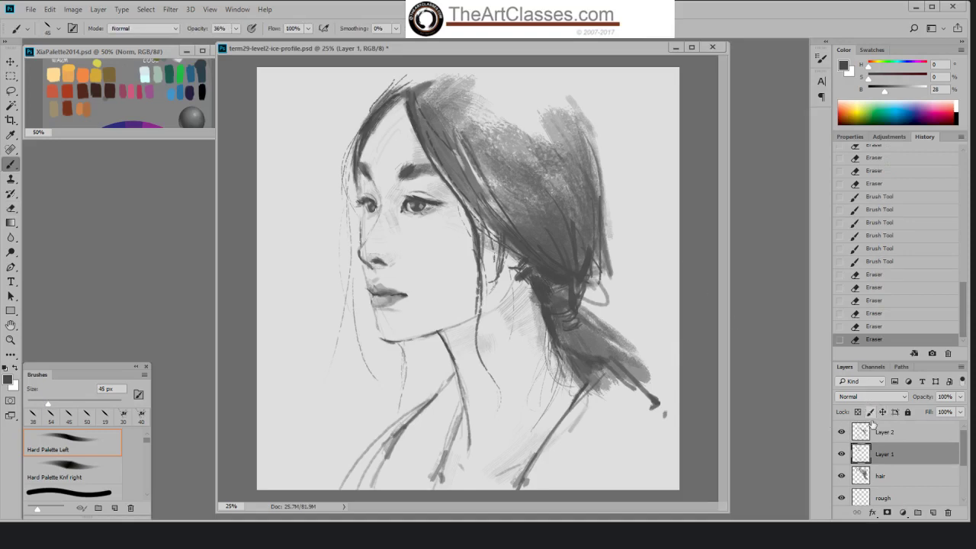
- Touch up the near eye's iris on Layer 2 with the Hard Palette Knf right brush at 19 px
click(884, 438)
right_click(508, 293)
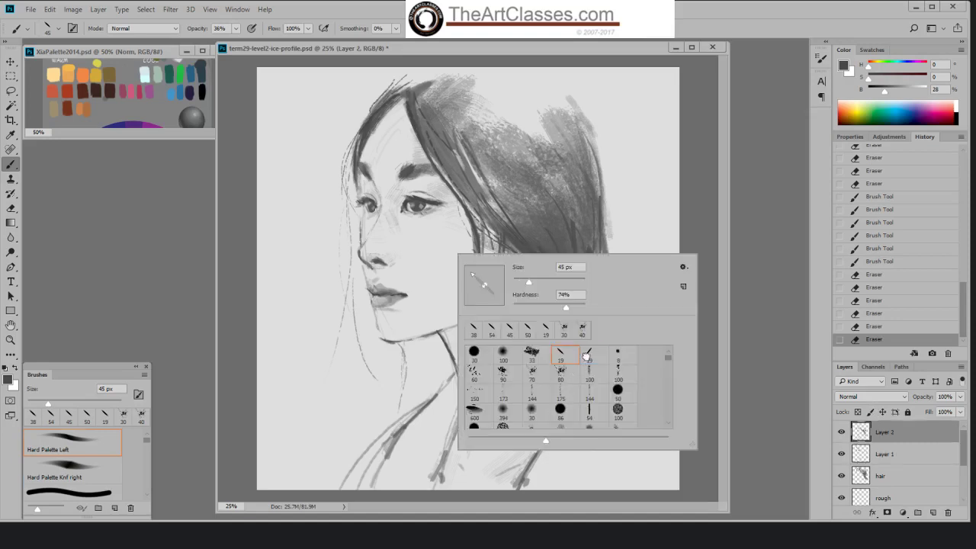
click(586, 356)
drag(537, 288, 547, 318)
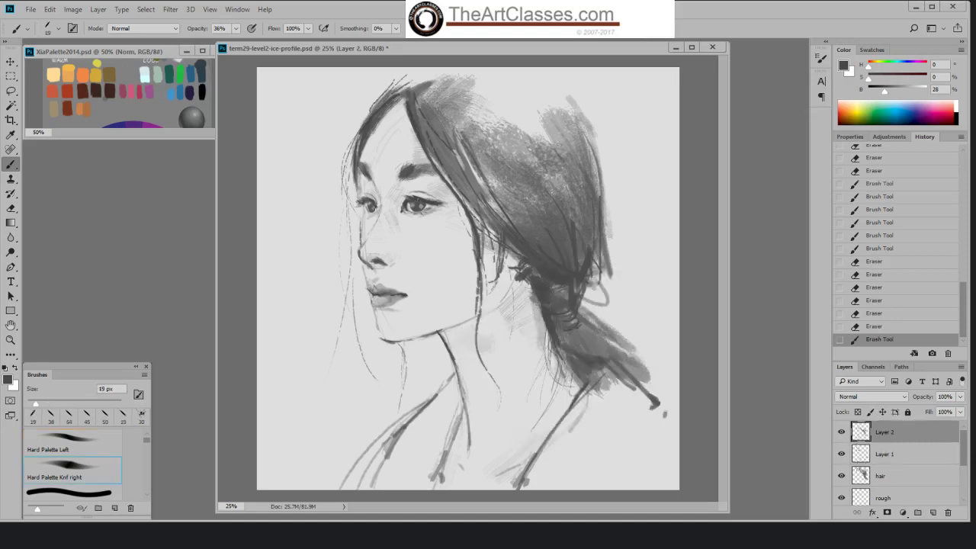
click(420, 206)
- Sample a mid grey from the near eye and dab it beside the iris at 83% opacity
alt+click(425, 206)
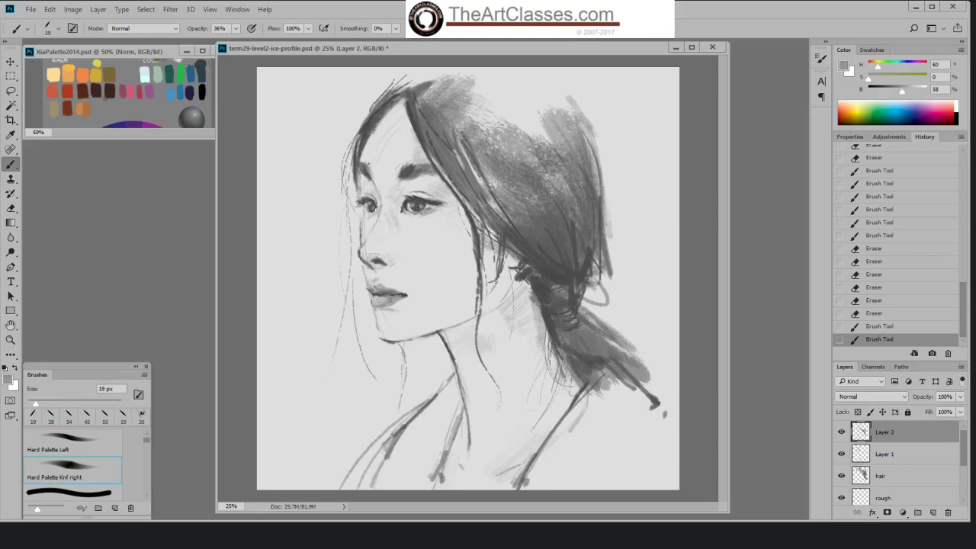
click(235, 28)
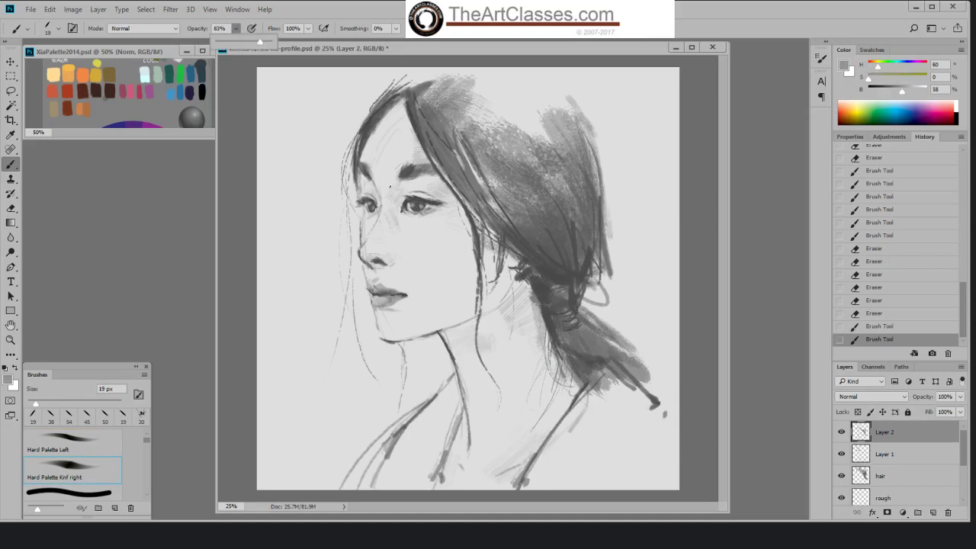
key(Return)
click(424, 206)
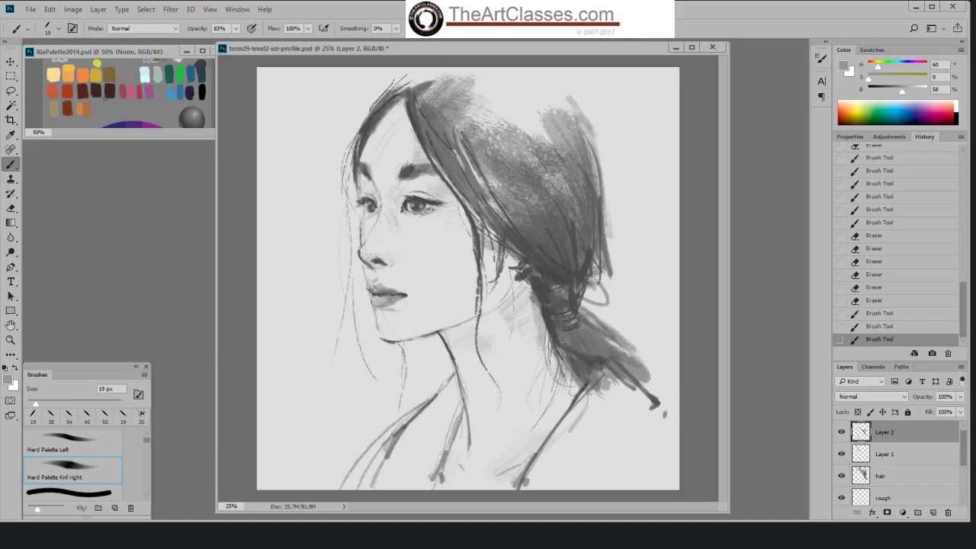
click(424, 206)
click(427, 207)
click(427, 207)
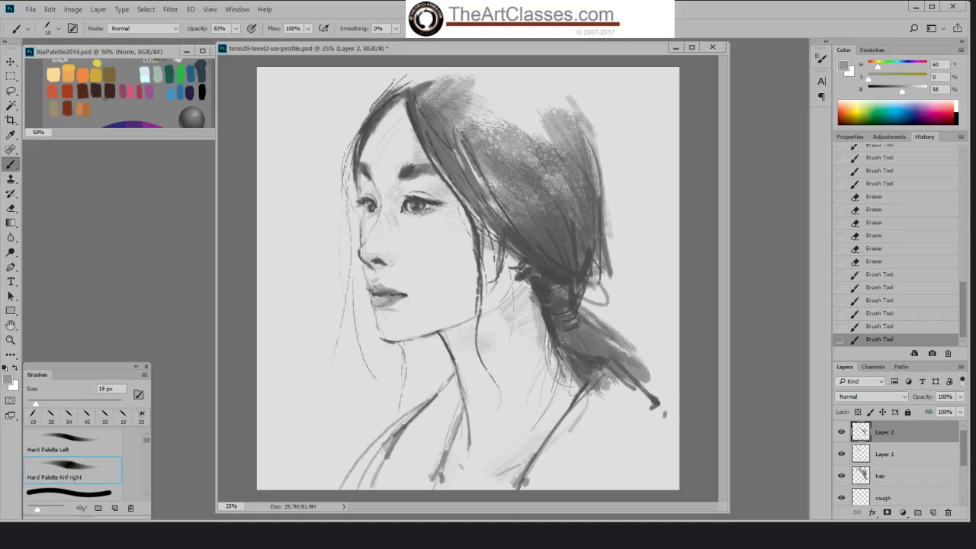
click(426, 208)
- Darken the near eye's outer corner with a dark grey sampled from the lash line
alt+click(436, 204)
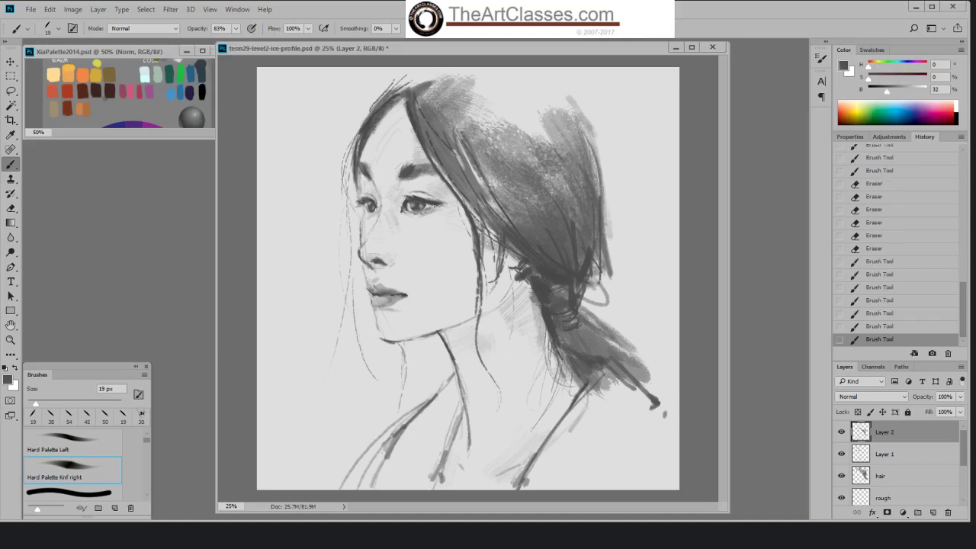
click(434, 205)
click(448, 226)
- Sample the upper lash tone and redefine the near eye's iris with the Hard Palette Left brush at 20 px
alt+click(429, 202)
right_click(434, 207)
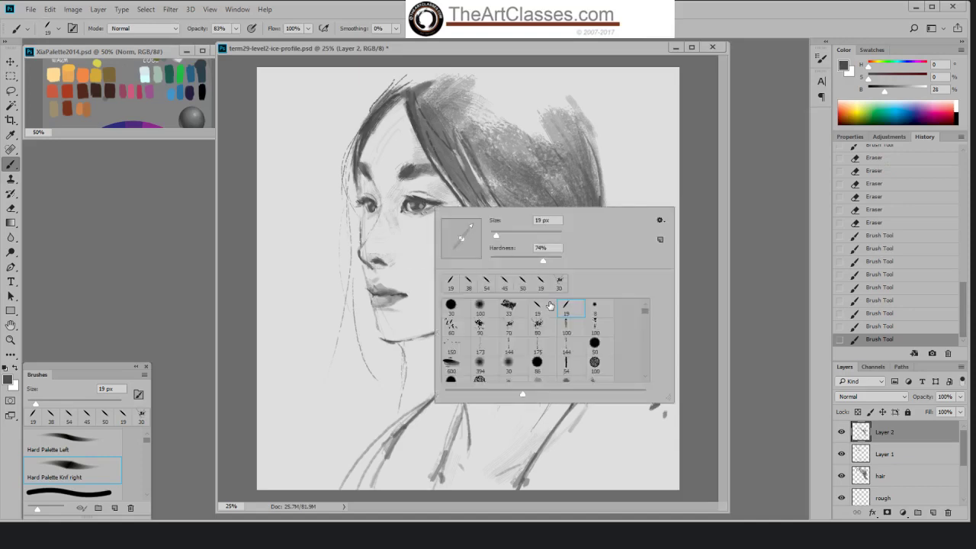
click(537, 307)
click(687, 121)
key(bracketright)
key(bracketright)
key(bracketright)
key(bracketright)
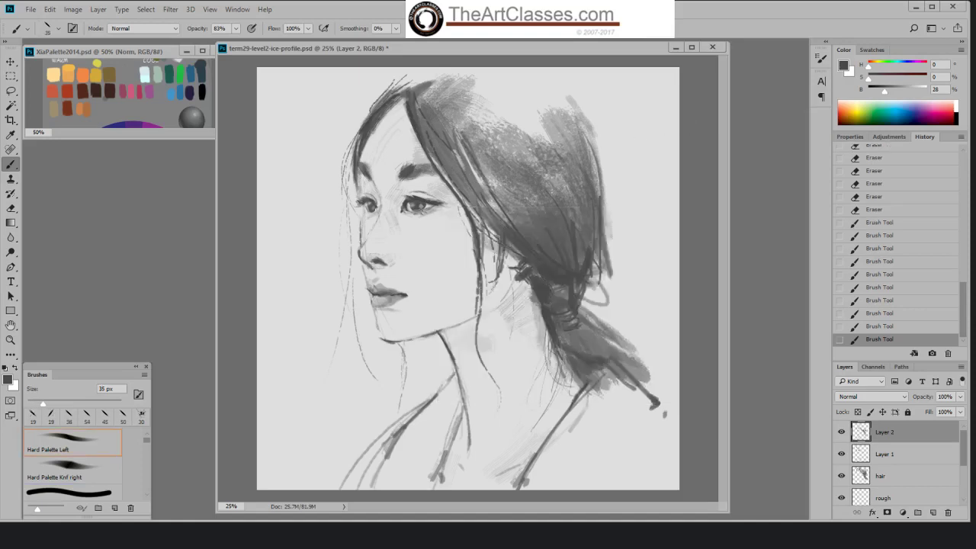
key(bracketleft)
key(bracketleft)
key(bracketleft)
drag(424, 204, 419, 211)
- Soften the near eye's outer white and lower lid at 30 px, using greys sampled around the eye
key(bracketright)
key(bracketright)
click(427, 207)
click(427, 207)
alt+click(419, 213)
alt+click(419, 212)
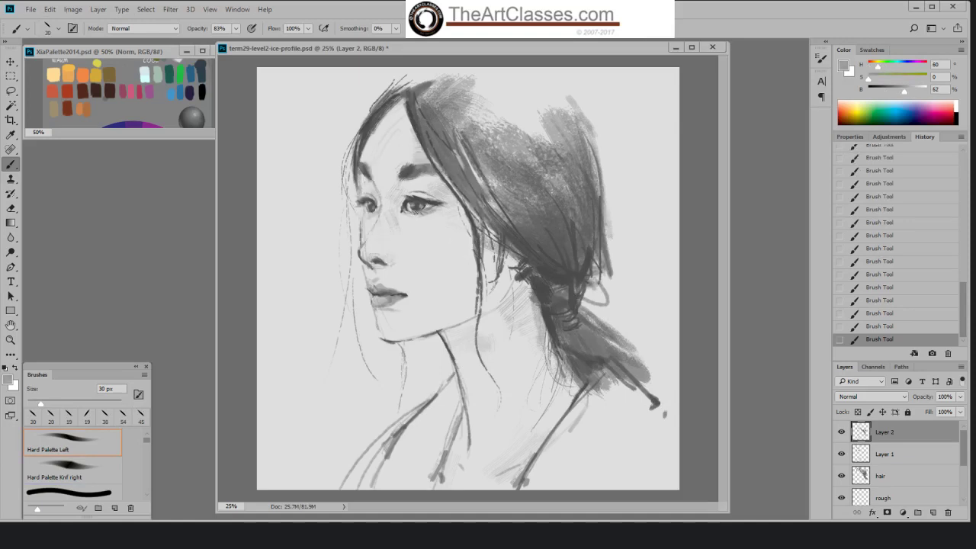
alt+click(401, 186)
- Sample the dark lash grey and strengthen the near eye's outer edge at 25 px
alt+click(434, 197)
alt+click(433, 200)
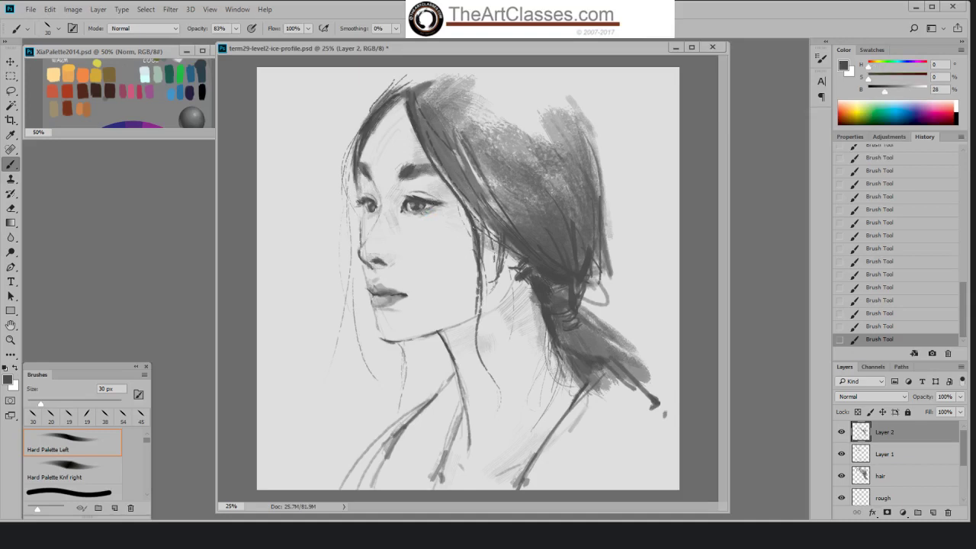
key([)
drag(425, 208, 432, 207)
alt+click(423, 200)
- Clean up marks between the near eye and nose tip on Layer 2 with the 38 px eraser and save the drawing
key(e)
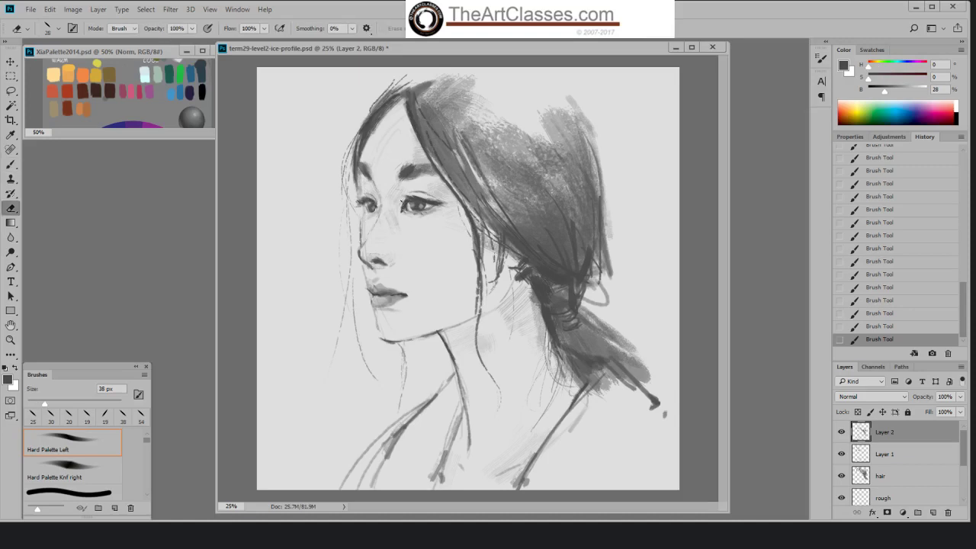
mouse_move(398, 207)
mouse_down()
mouse_move(364, 265)
mouse_move(363, 254)
mouse_up()
key(b)
key(e)
key(b)
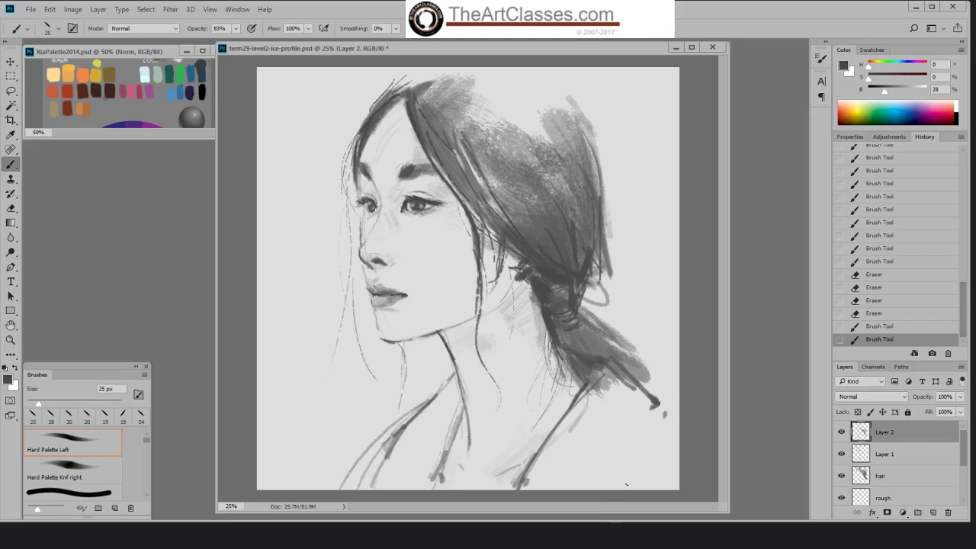
key(ctrl+s)
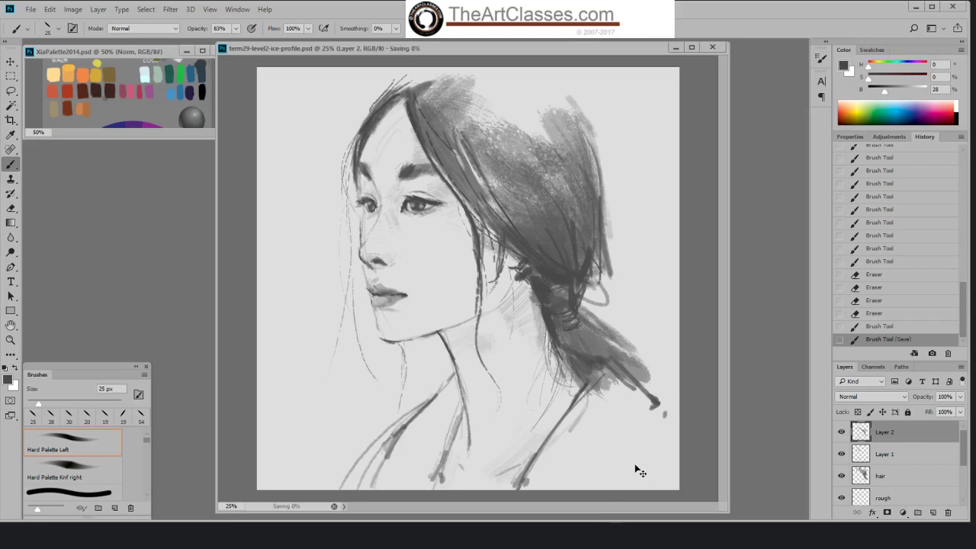